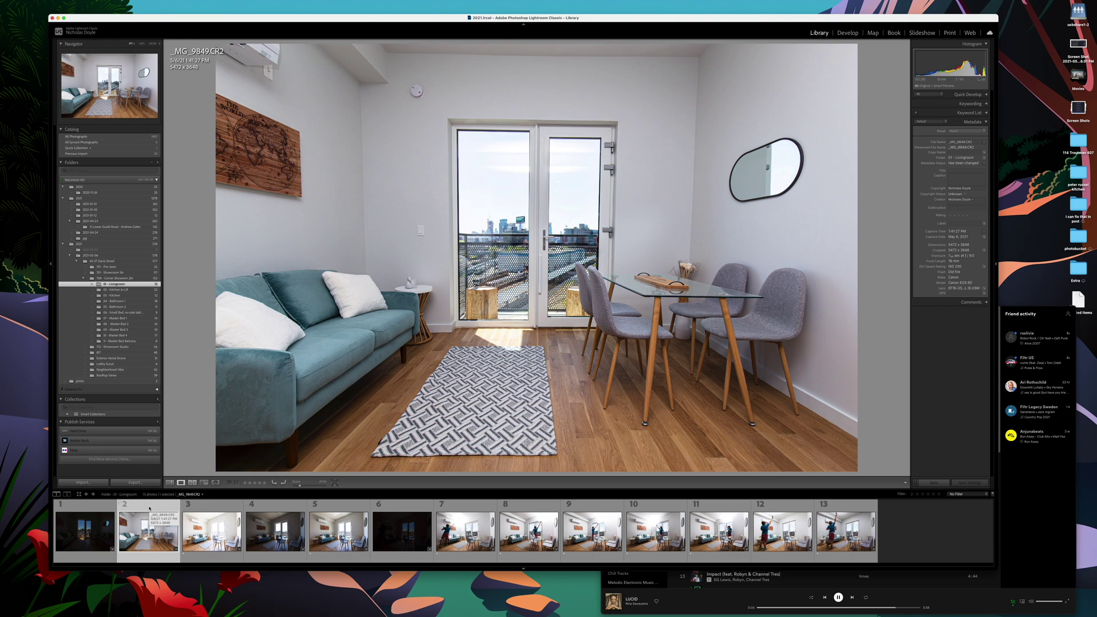
Compare the finished front view _MG_9849.CR2 of the living room with the corner-view ambient exposures that follow it
key("Right")
key("Right")
key("Left")
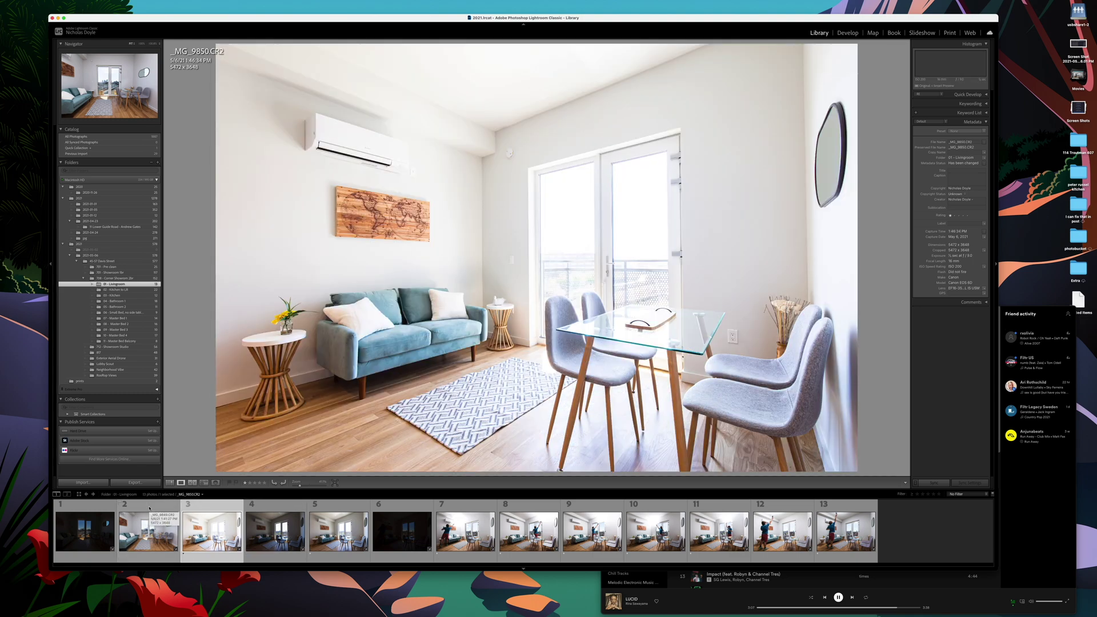
key("Right")
key("Right")
key("Right")
key("Left")
key("Left")
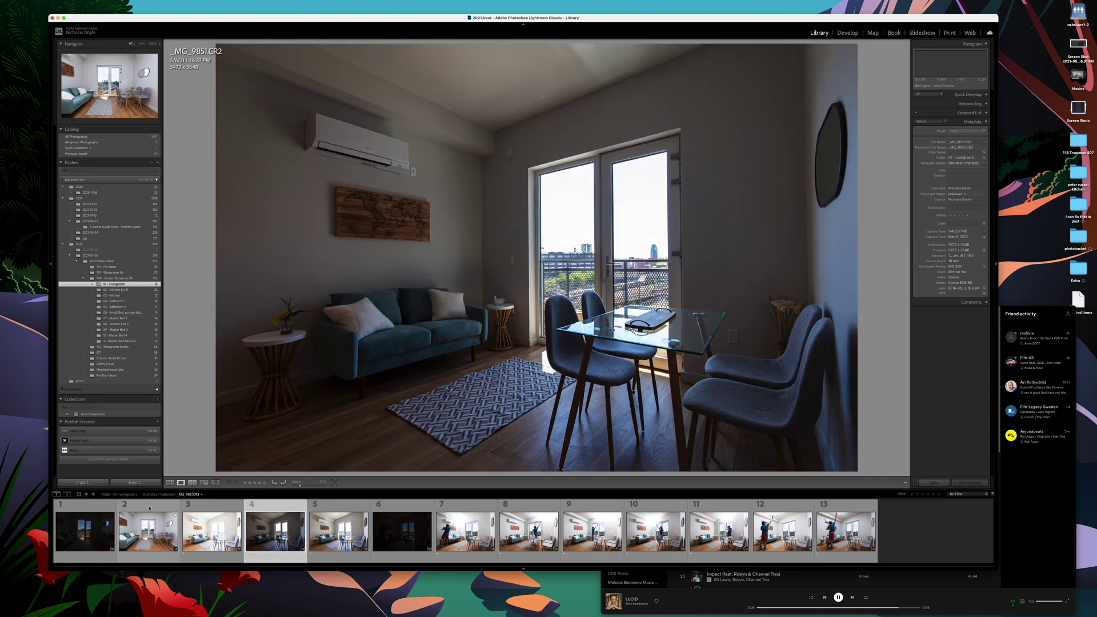
key("Left")
key("Right")
key("Right")
key("Right")
key("Right")
key("Right")
key("Left")
key("Left")
key("Left")
key("Left")
key("Left")
key("Left")
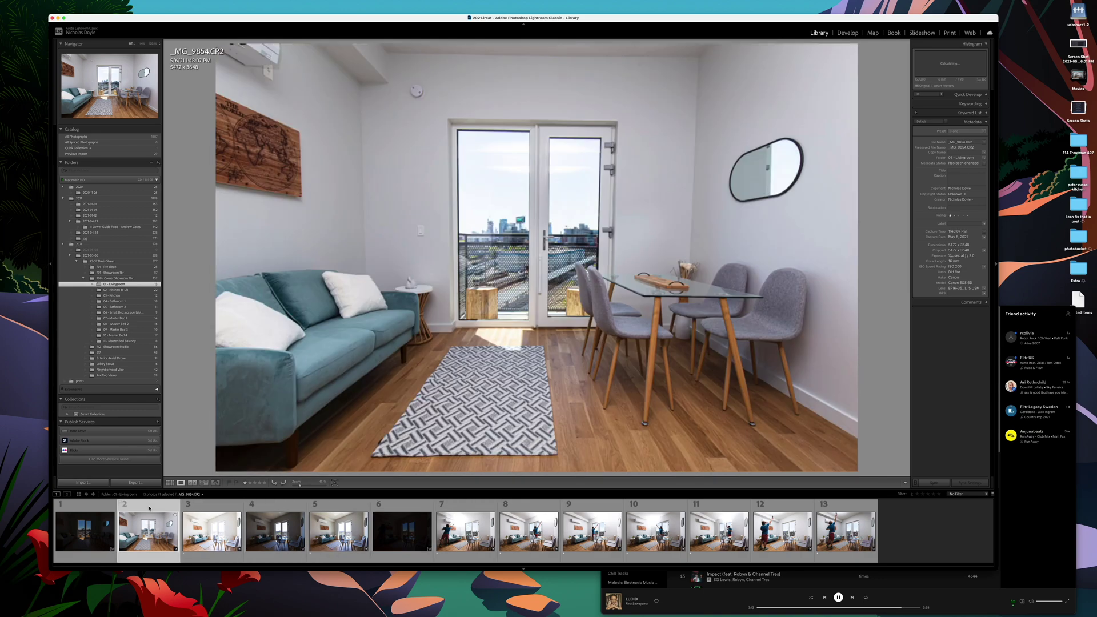
Examine the corner-view exposures from _MG_9850.CR2 to _MG_9853.CR2, from the brightest ambient shot to the darkest frame
key("Right")
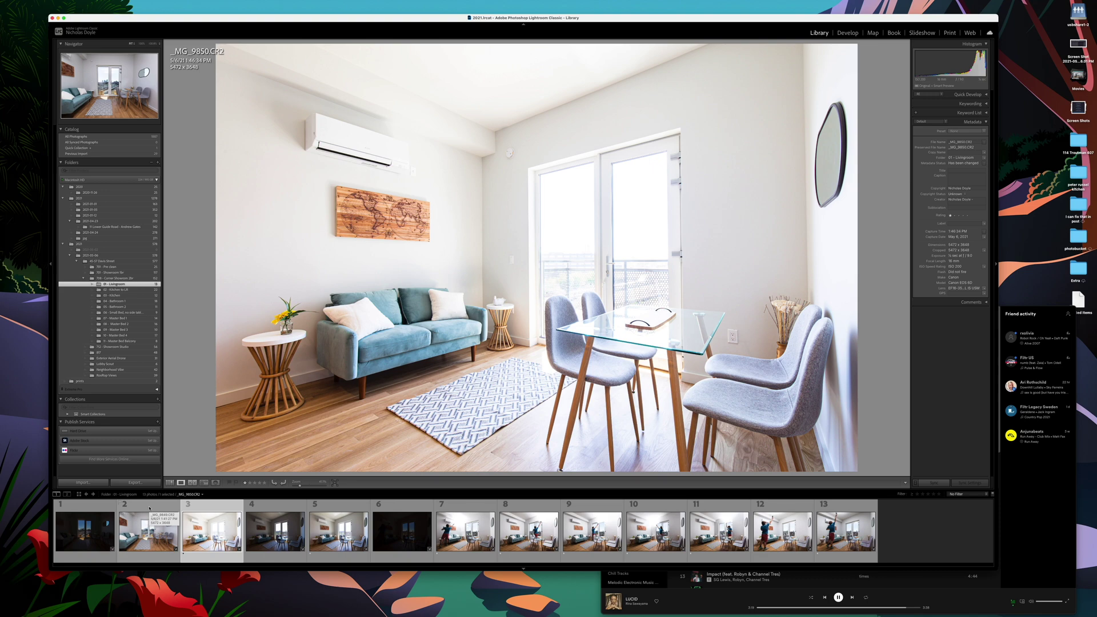
key("Right")
key("Right")
key("Left")
key("Right")
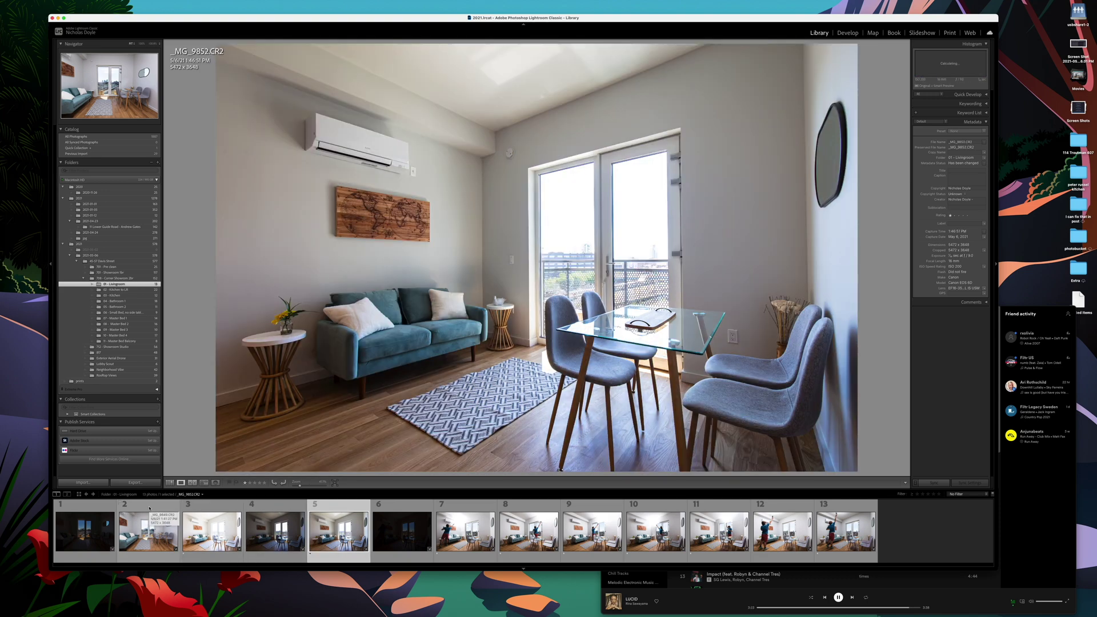
key("Right")
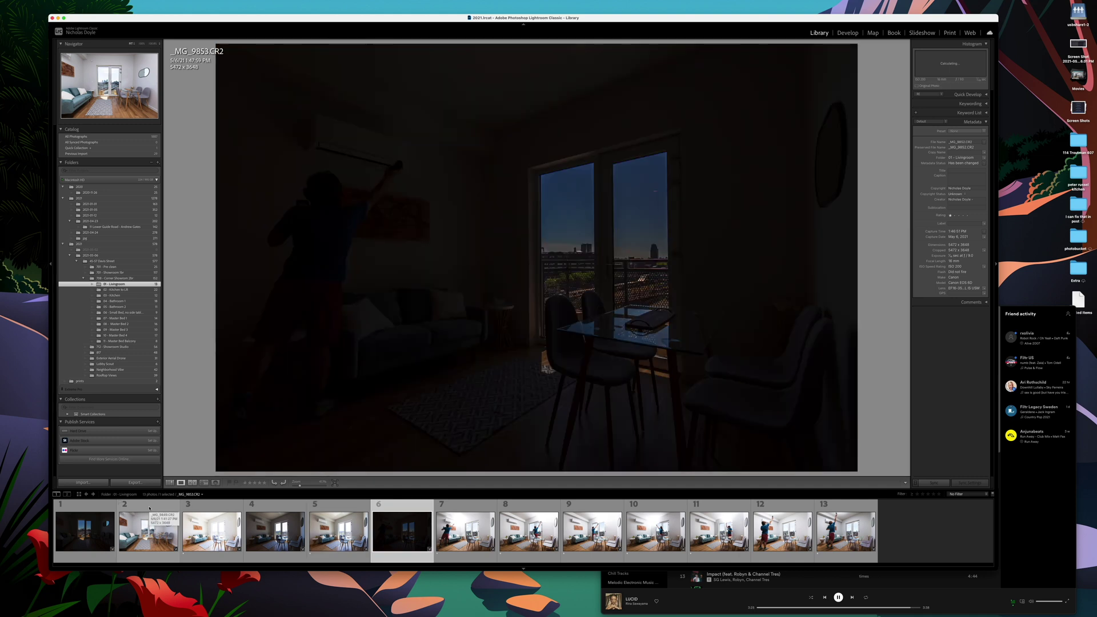
Compare the flash frames from _MG_9854.CR2 to _MG_9860.CR2, checking light placement and the view through the balcony doors
key("Right")
key("Left")
key("Right")
key("Right")
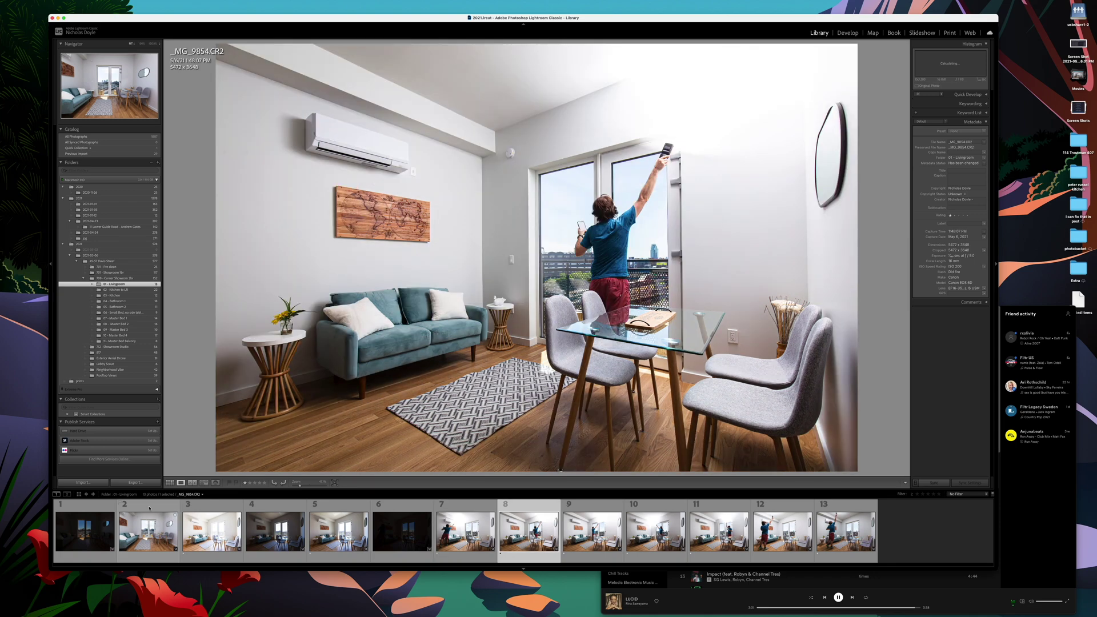
key("Right")
key("Right")
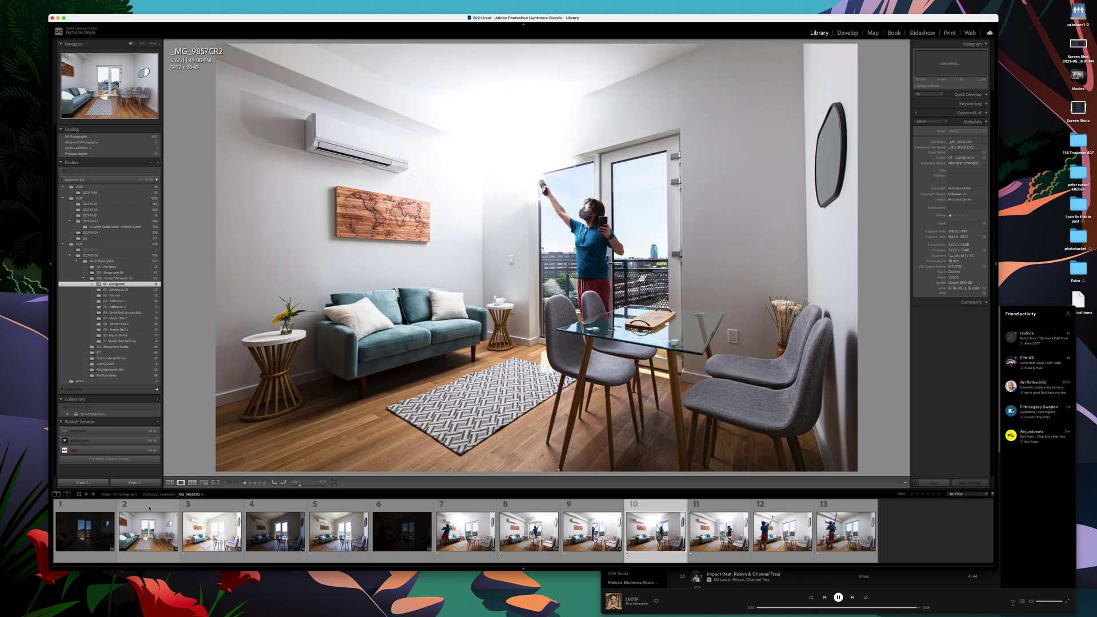
key("Left")
key("Right")
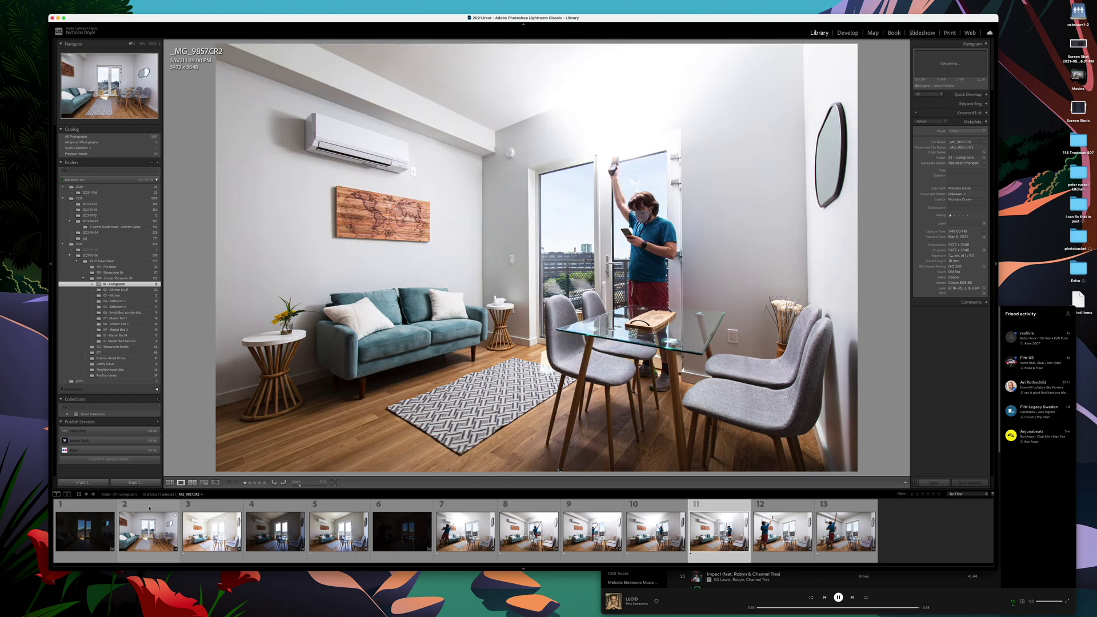
key("Right")
key("Right")
key("Left")
key("Right")
key("Left")
key("Right")
key("Left")
key("Right")
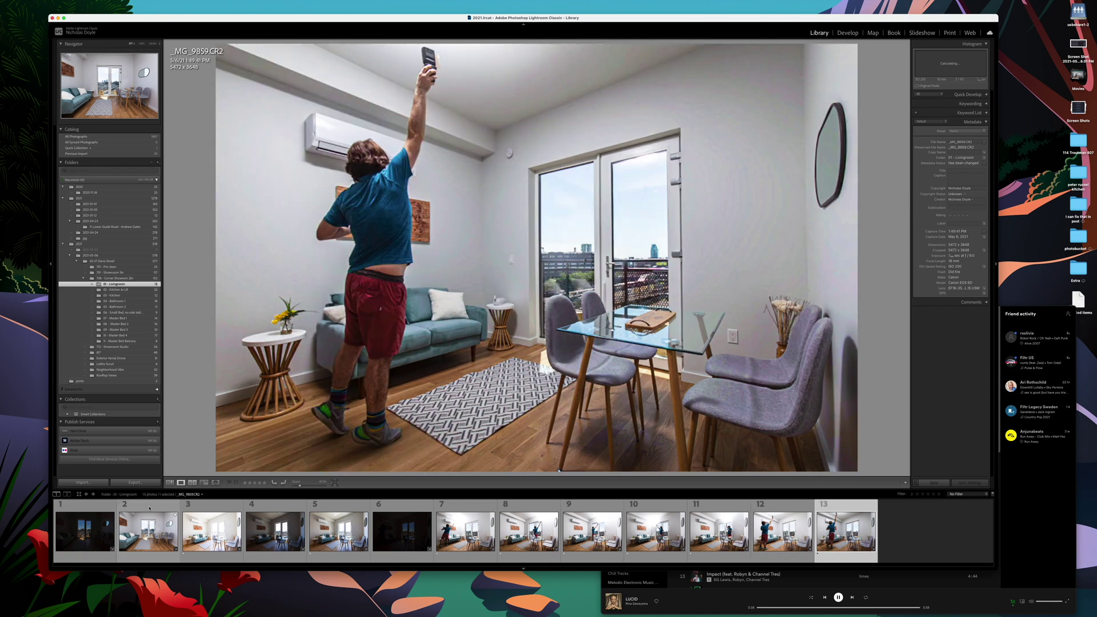
key("Left")
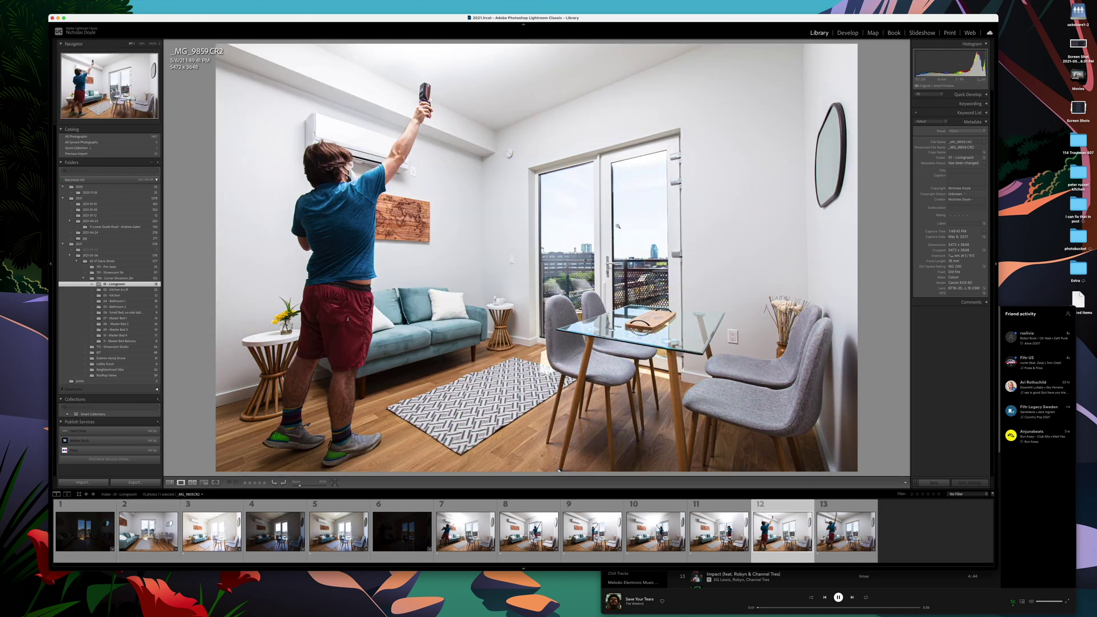
key("Right")
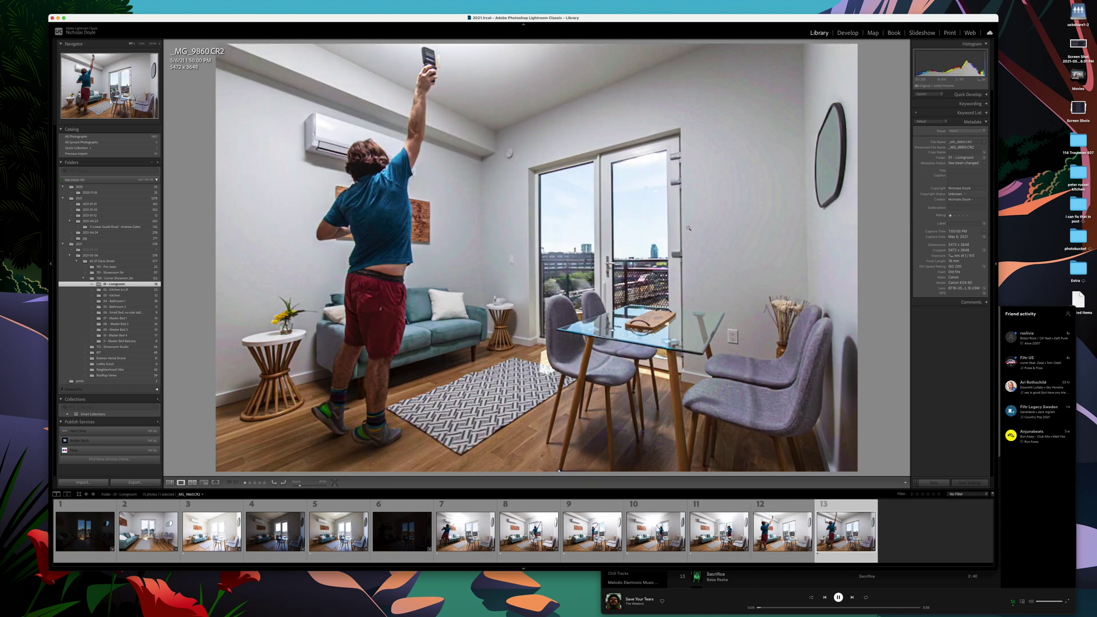
key("Left")
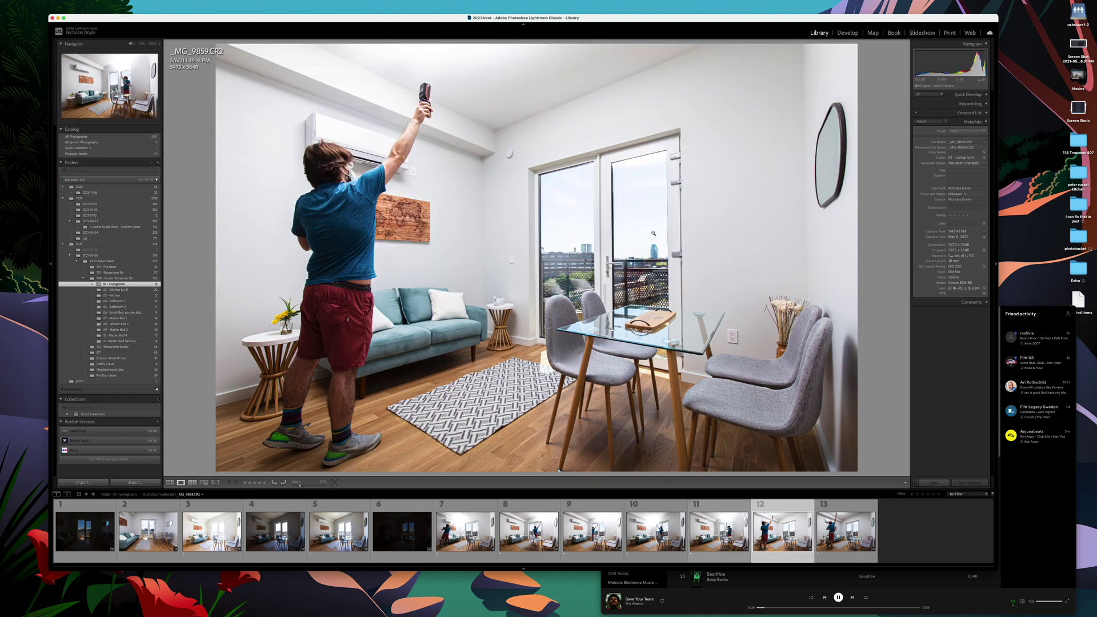
key("Right")
Review the full flash sequence once more in order, starting from _MG_9854.CR2 and ending at _MG_9860.CR2
left_click(481, 521)
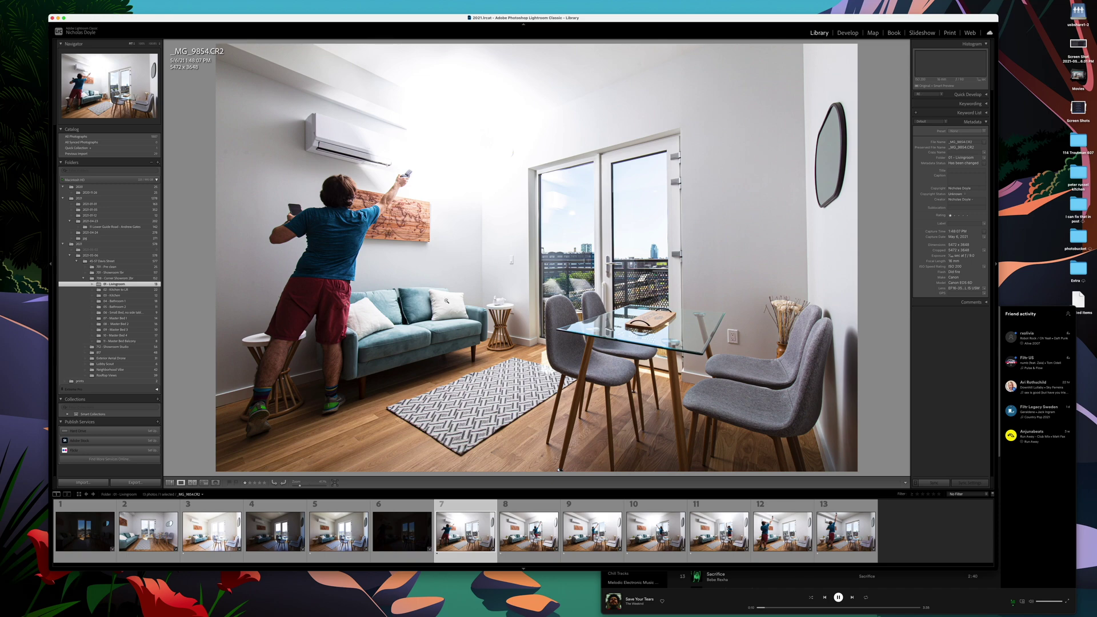
key("Right")
key("Right")
key("Right")
key("Right")
key("Right")
key("Right")
Filter the living room photos to one star and higher and open all of them as layers in Photoshop
left_click(916, 494)
key("super+a")
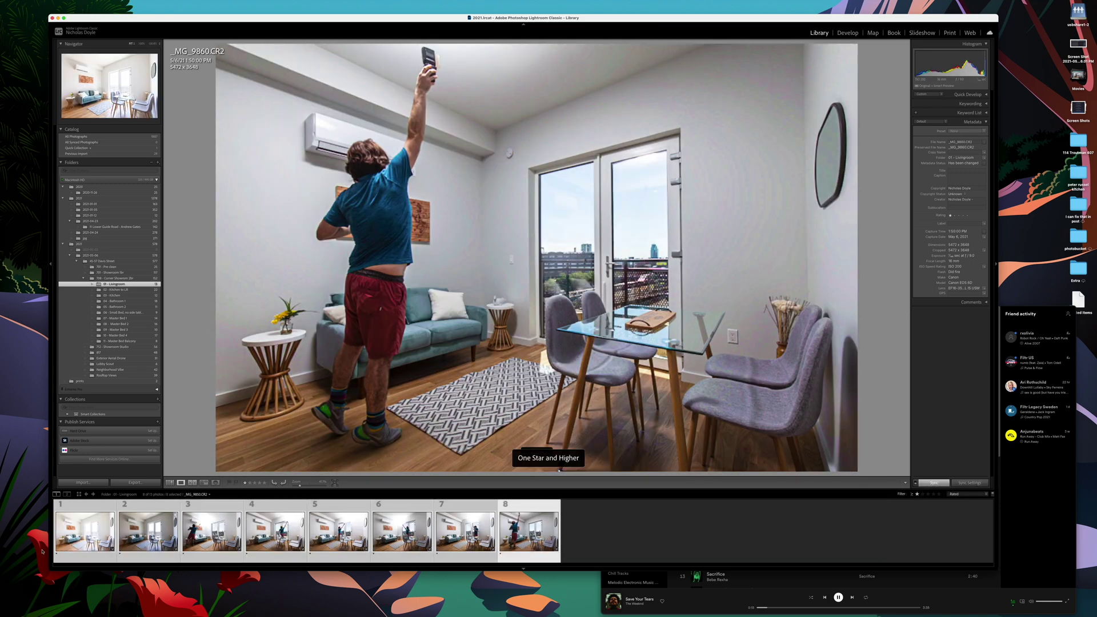
right_click(78, 530)
mouse_move(115, 469)
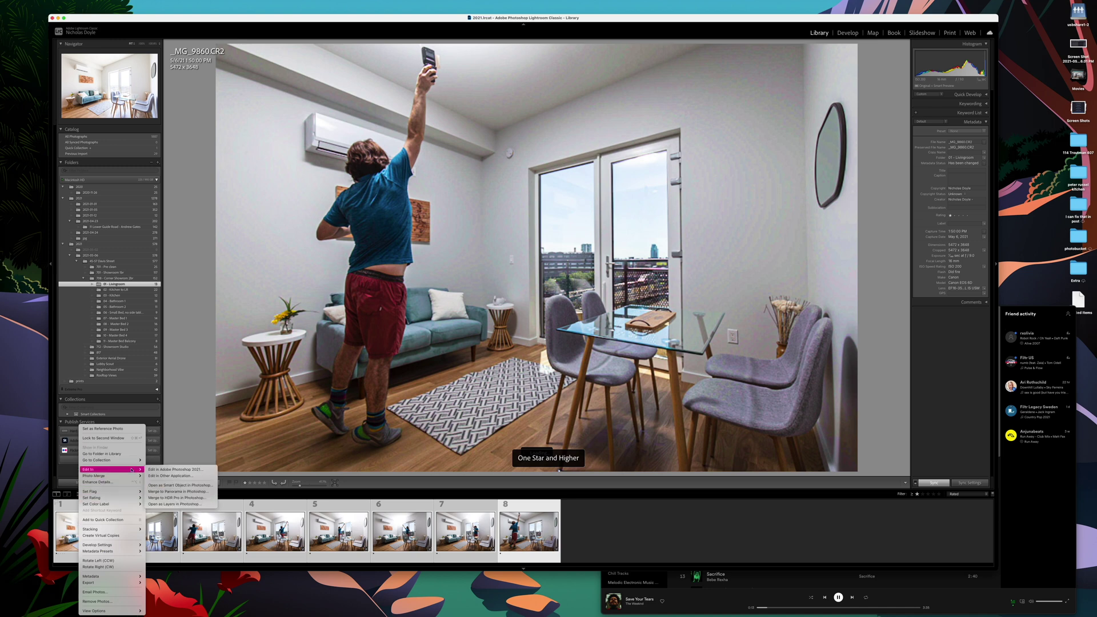
left_click(171, 492)
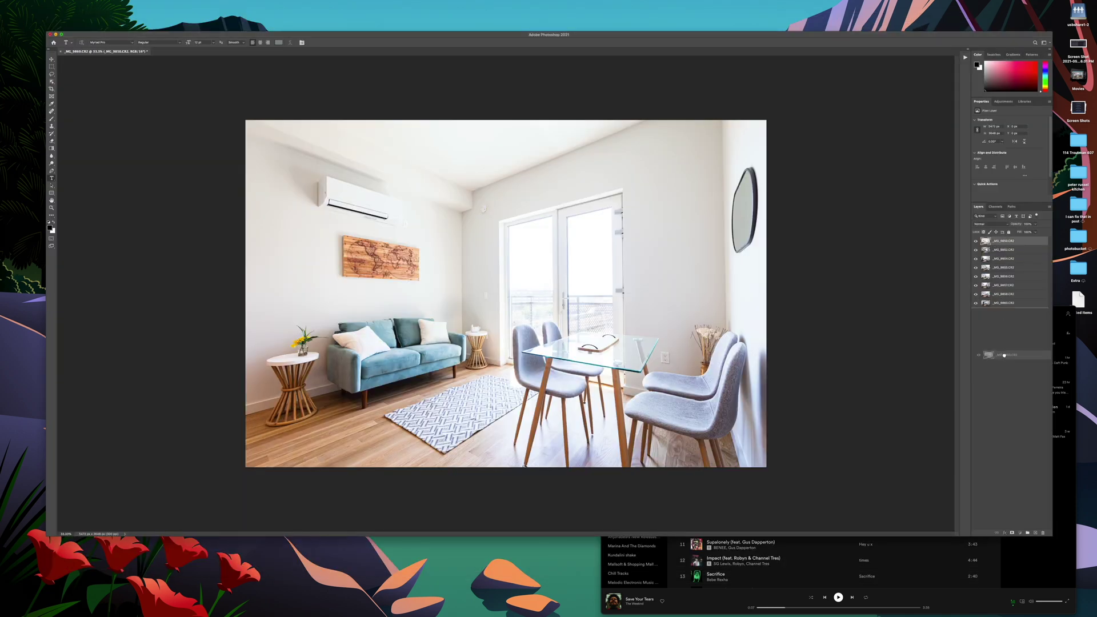
Move the _MG_9852.CR2 ambient layer to the bottom of the stack and show only _MG_9860.CR2 above it
left_click_drag(1003, 243, 977, 245)
left_click(976, 241)
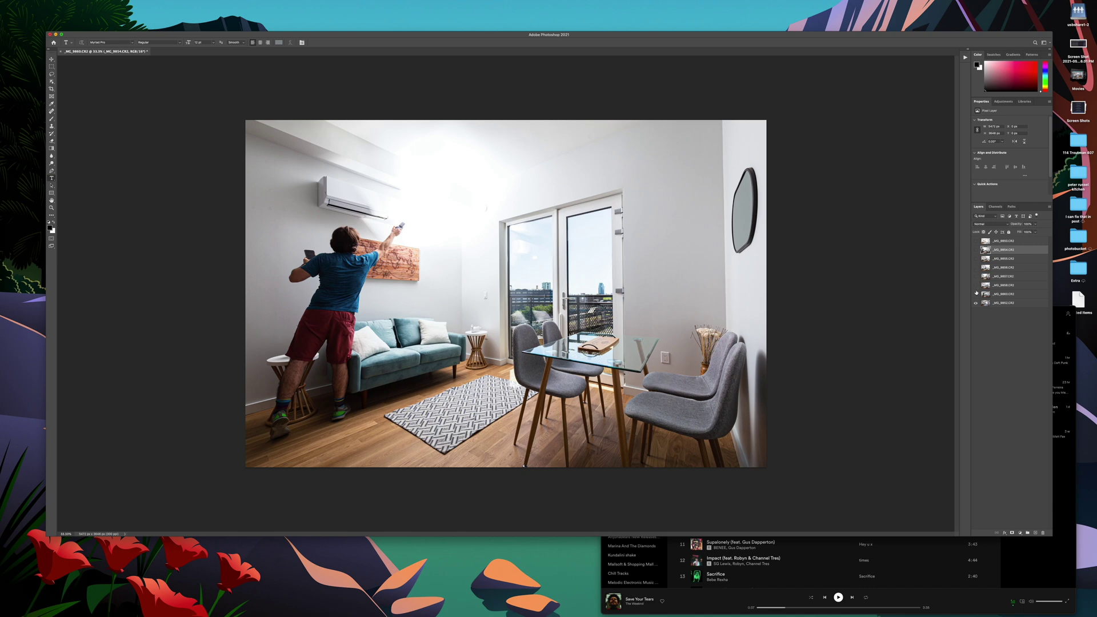
left_click(996, 296)
left_click(975, 295)
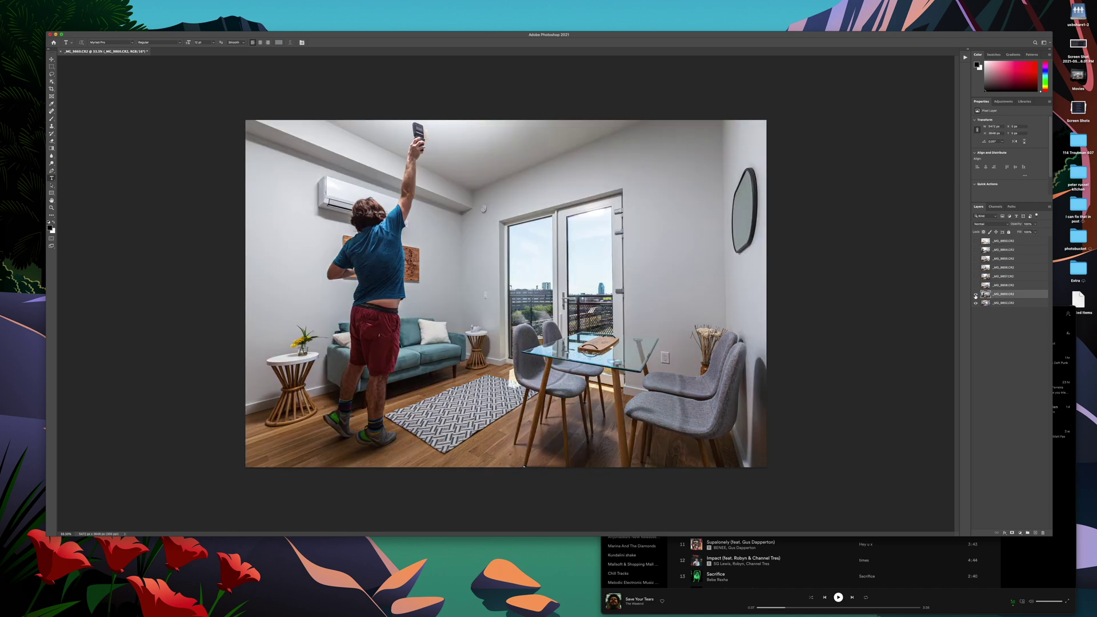
left_click(975, 294)
left_click(975, 294)
Add a black mask to the _MG_9860.CR2 layer and reveal the balcony doors with a large white brush at 100% opacity
left_click(1020, 532, "alt")
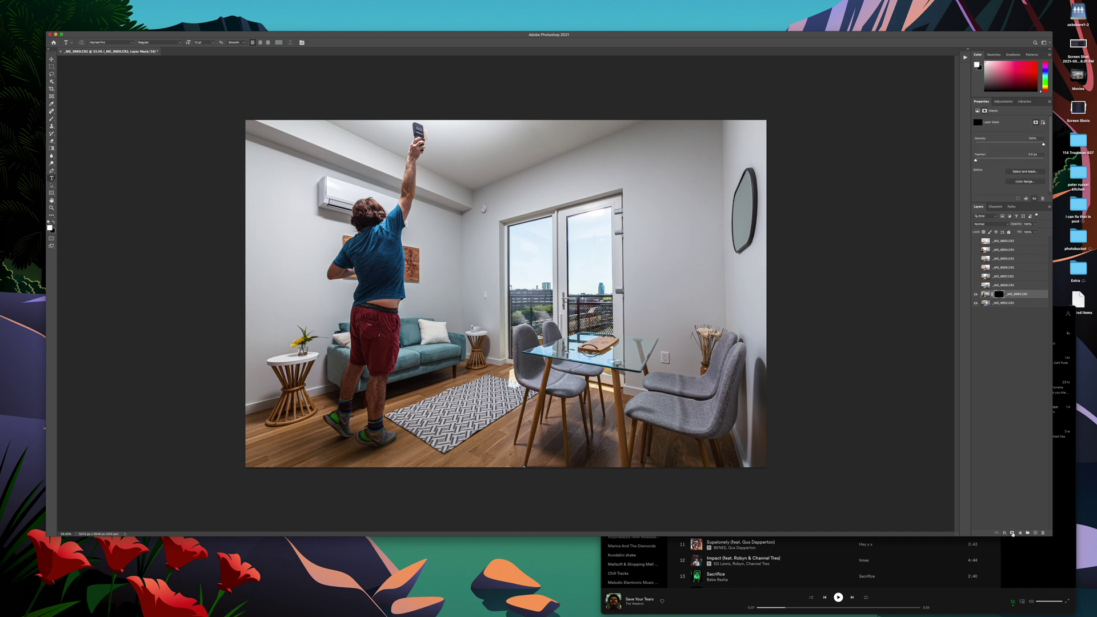
key("b")
key("x")
key("bracketright")
key("bracketright")
key("bracketright")
key("bracketright")
key("bracketright")
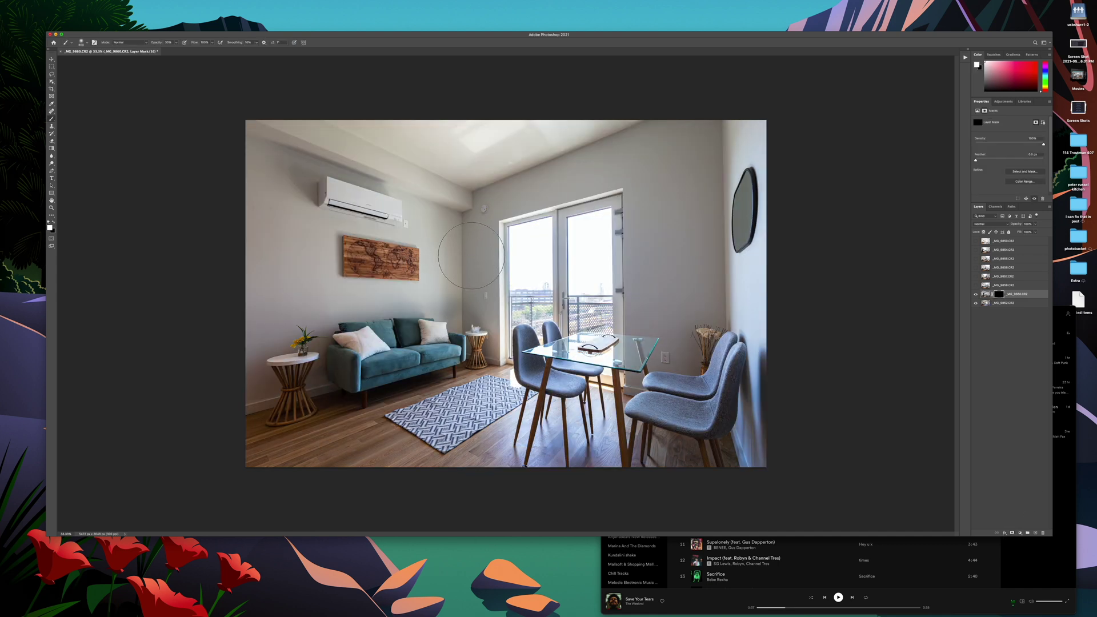
mouse_move(537, 256)
left_mouse_down()
mouse_move(562, 243)
mouse_move(529, 261)
mouse_move(574, 297)
mouse_move(555, 273)
mouse_move(581, 273)
mouse_move(550, 338)
left_mouse_up()
key("0")
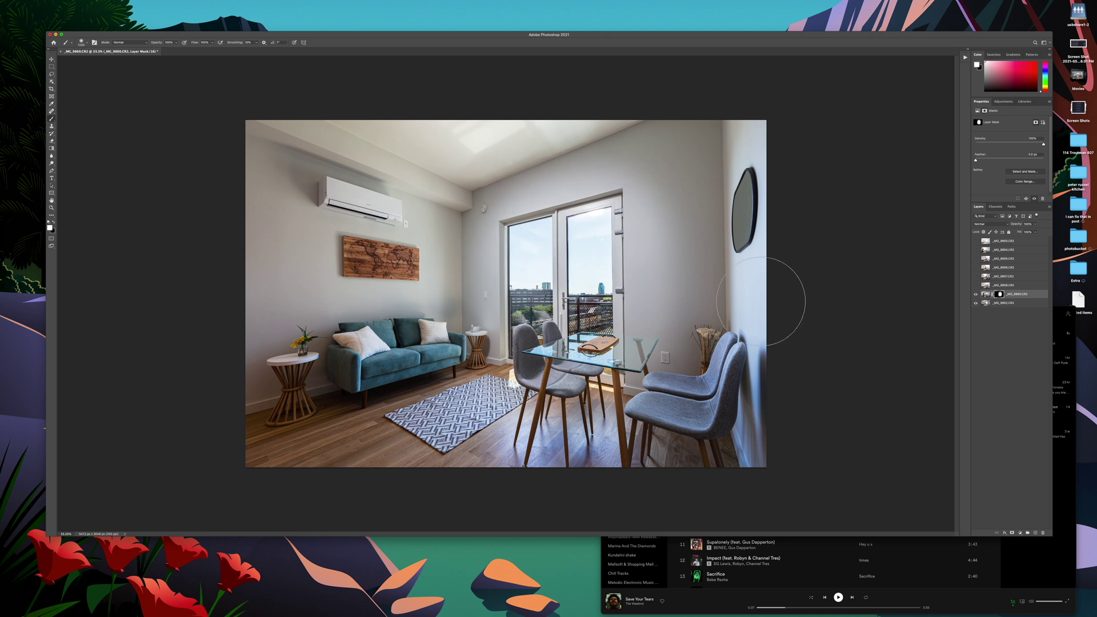
Show the _MG_9858.CR2 flash layer and add a black mask to it
left_click(979, 285)
left_click(975, 285)
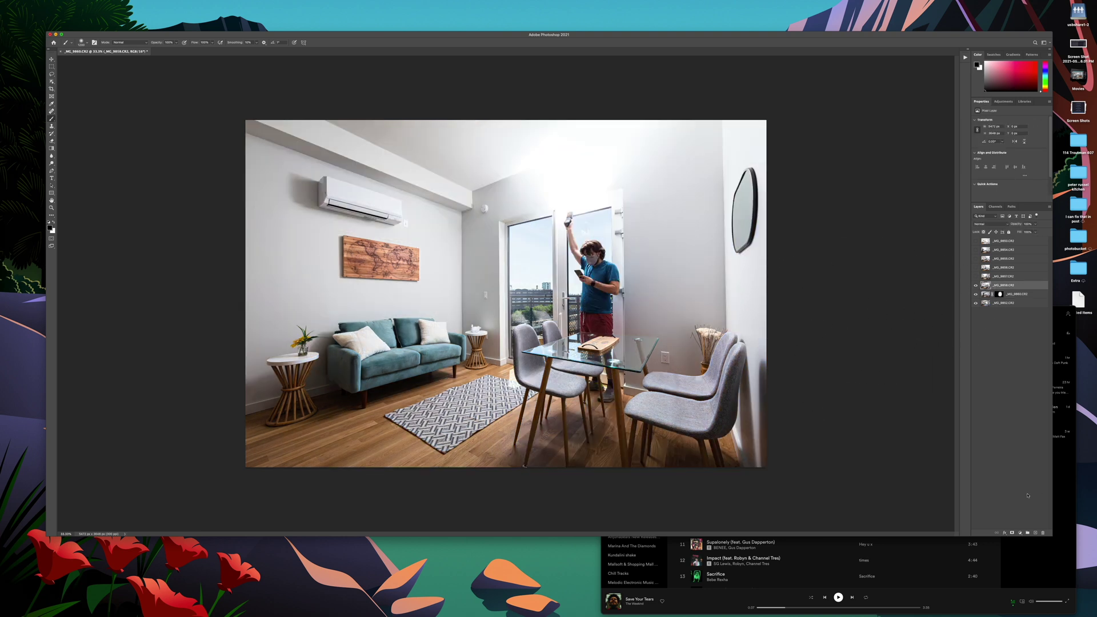
left_click(1011, 532, "alt")
key("8")
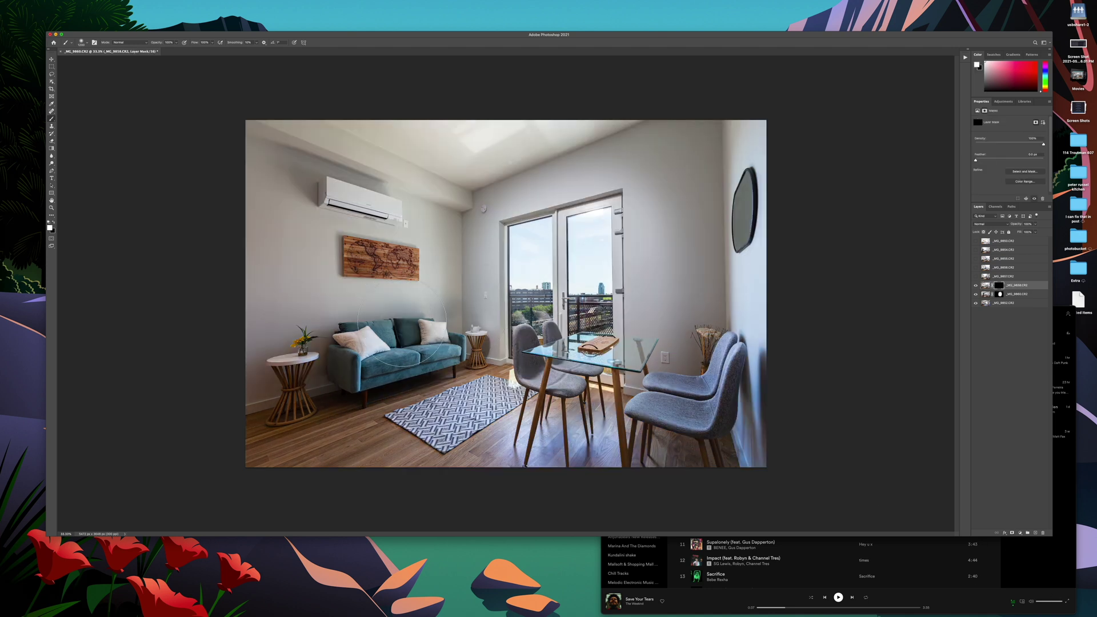
Paint the _MG_9858.CR2 mask to reveal the sofa, rug and nearby wall, and mask out the area around the balcony doors
mouse_move(415, 314)
left_mouse_down()
mouse_move(455, 357)
mouse_move(411, 358)
mouse_move(450, 307)
mouse_move(434, 337)
mouse_move(404, 343)
mouse_move(395, 334)
mouse_move(263, 385)
mouse_move(334, 354)
mouse_move(377, 259)
mouse_move(393, 256)
mouse_move(351, 157)
mouse_move(341, 197)
mouse_move(222, 212)
mouse_move(281, 396)
mouse_move(299, 355)
mouse_move(319, 455)
mouse_move(412, 453)
mouse_move(469, 431)
mouse_move(593, 451)
mouse_move(590, 437)
mouse_move(580, 444)
mouse_move(587, 378)
mouse_move(509, 337)
left_mouse_up()
key("x")
mouse_move(606, 291)
left_mouse_down()
mouse_move(607, 323)
mouse_move(586, 353)
left_mouse_up()
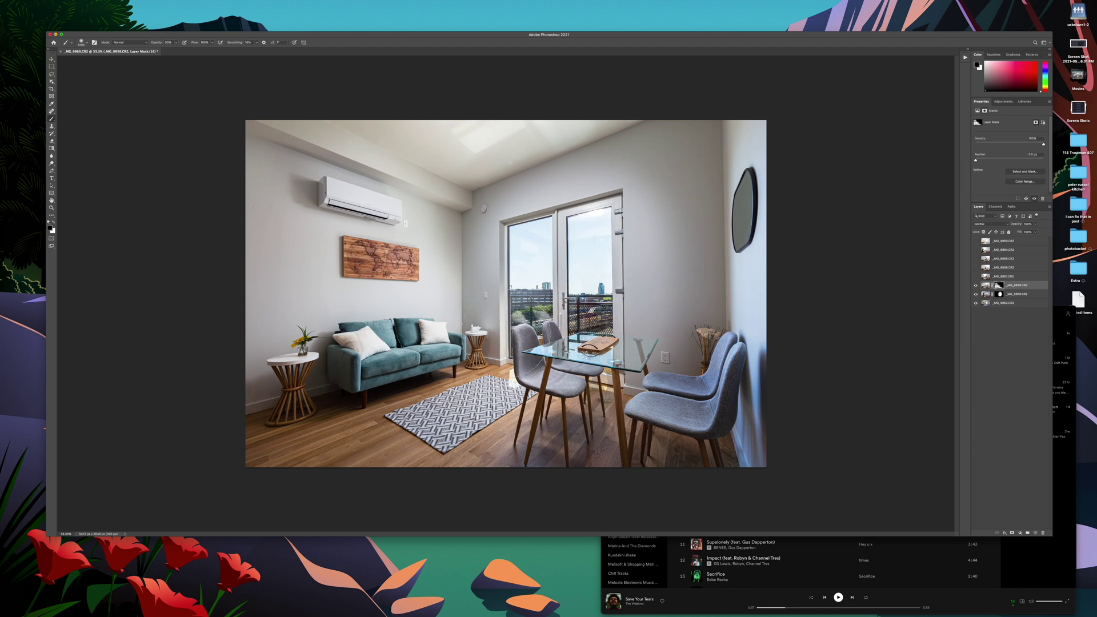
Paint white on the _MG_9858.CR2 mask over the ceiling, the map wall, the dining chairs and the mirror wall
key("x")
mouse_move(474, 266)
left_mouse_down()
mouse_move(460, 164)
mouse_move(508, 128)
mouse_move(331, 219)
mouse_move(354, 261)
left_mouse_up()
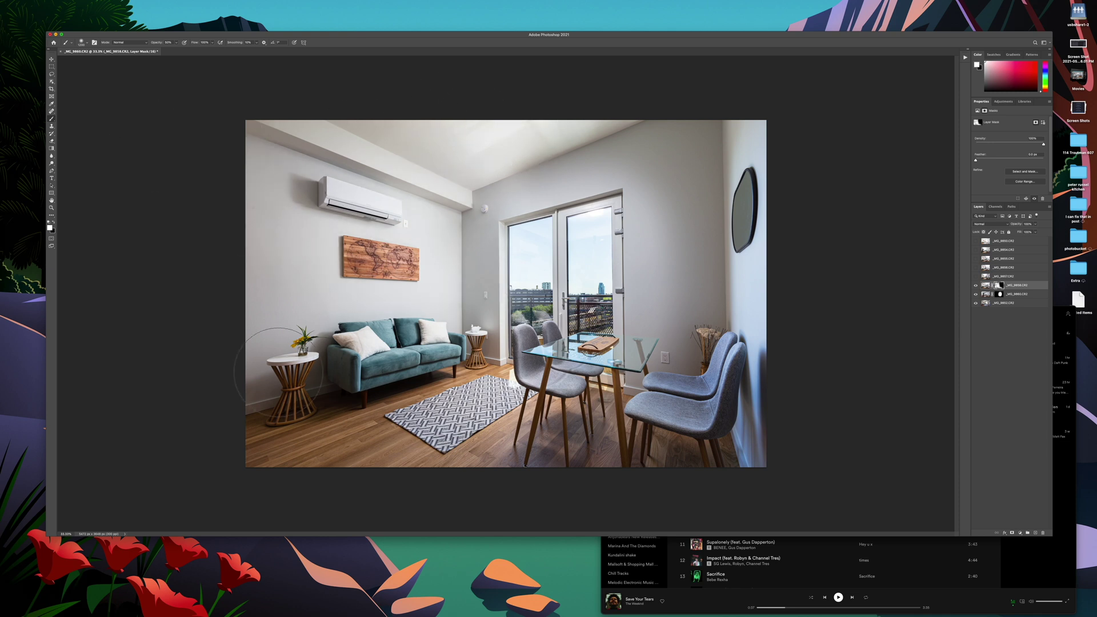
mouse_move(714, 434)
left_mouse_down()
mouse_move(723, 297)
mouse_move(649, 412)
mouse_move(715, 338)
mouse_move(726, 248)
mouse_move(645, 146)
mouse_move(715, 106)
mouse_move(551, 159)
mouse_move(502, 323)
mouse_move(555, 252)
mouse_move(539, 309)
mouse_move(556, 262)
mouse_move(541, 392)
left_mouse_up()
key("x")
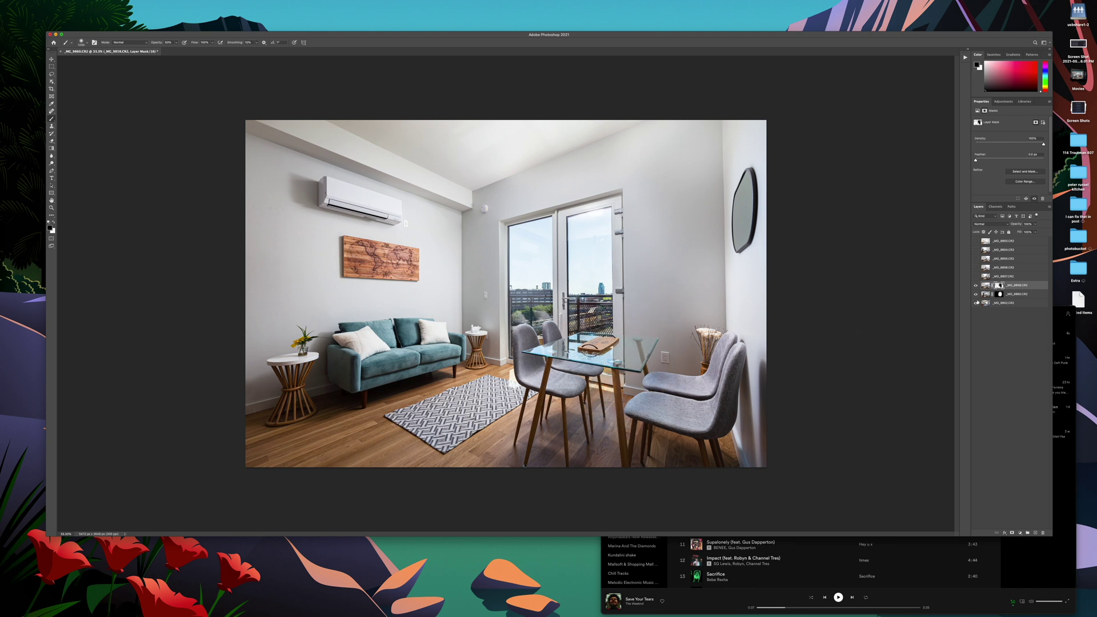
Toggle the _MG_9857.CR2 flash layer to compare its light and shadows with the blended image
left_click(1011, 278)
left_click(975, 277)
left_click(976, 277)
left_click(976, 277)
left_click(975, 277)
left_click(976, 277)
left_click(975, 278)
left_click(976, 278)
left_click(976, 277)
left_click(976, 278)
left_click(976, 277)
left_click(975, 278)
left_click(976, 278)
left_click(976, 277)
left_click(976, 278)
left_click(976, 278)
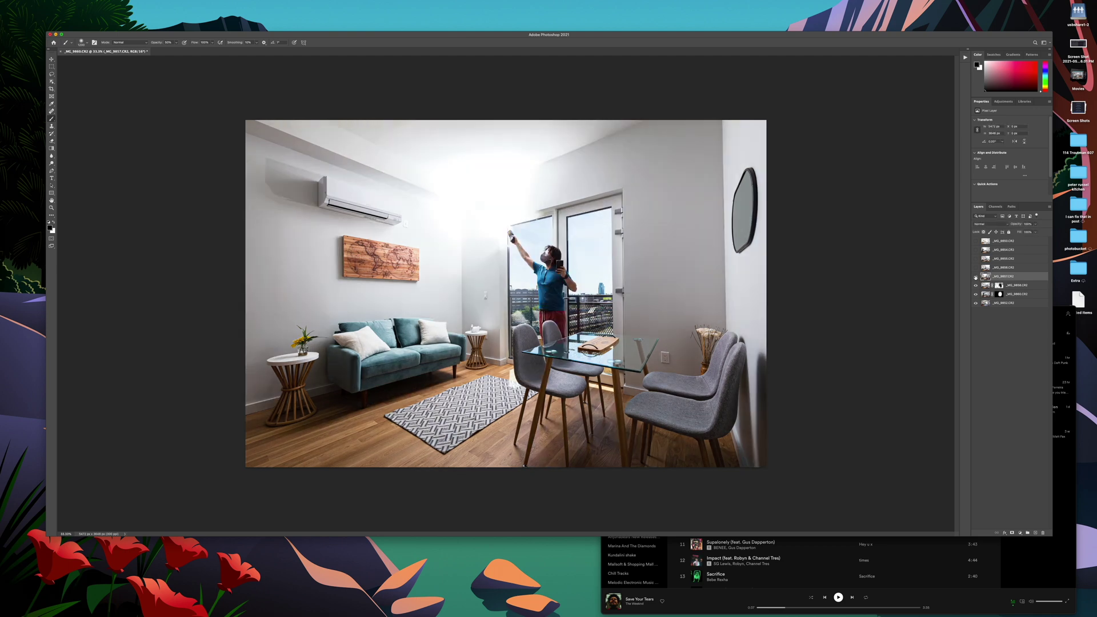
left_click(976, 278)
left_click(975, 278)
left_click(975, 277)
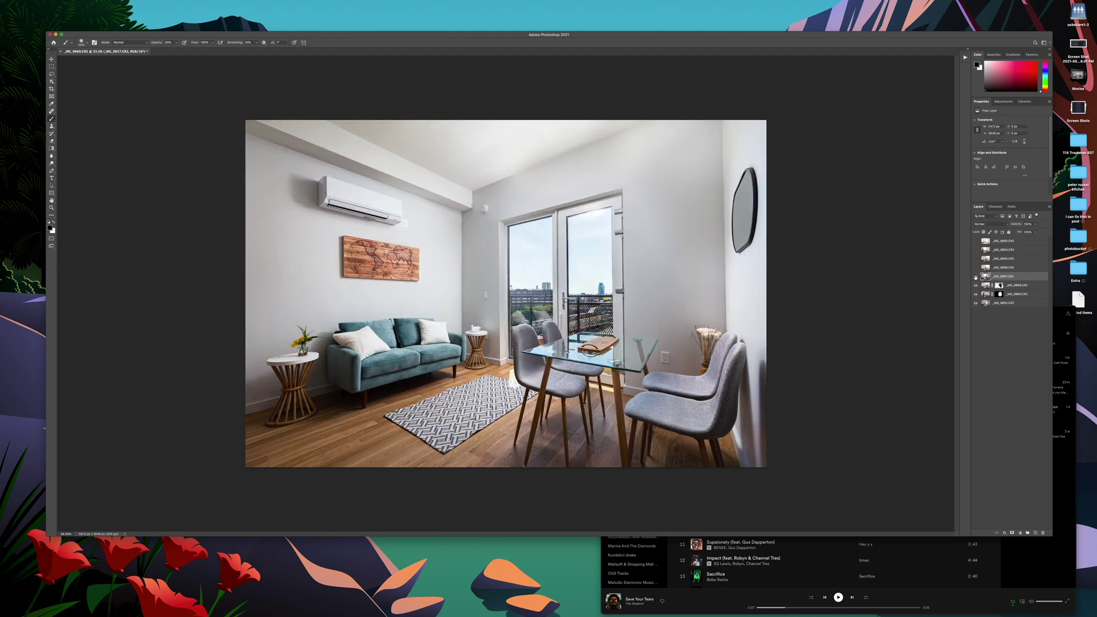
left_click(975, 278)
left_click(975, 277)
left_click(976, 278)
left_click(976, 278)
left_click(975, 277)
left_click(976, 278)
left_click(975, 278)
left_click(975, 277)
left_click(975, 278)
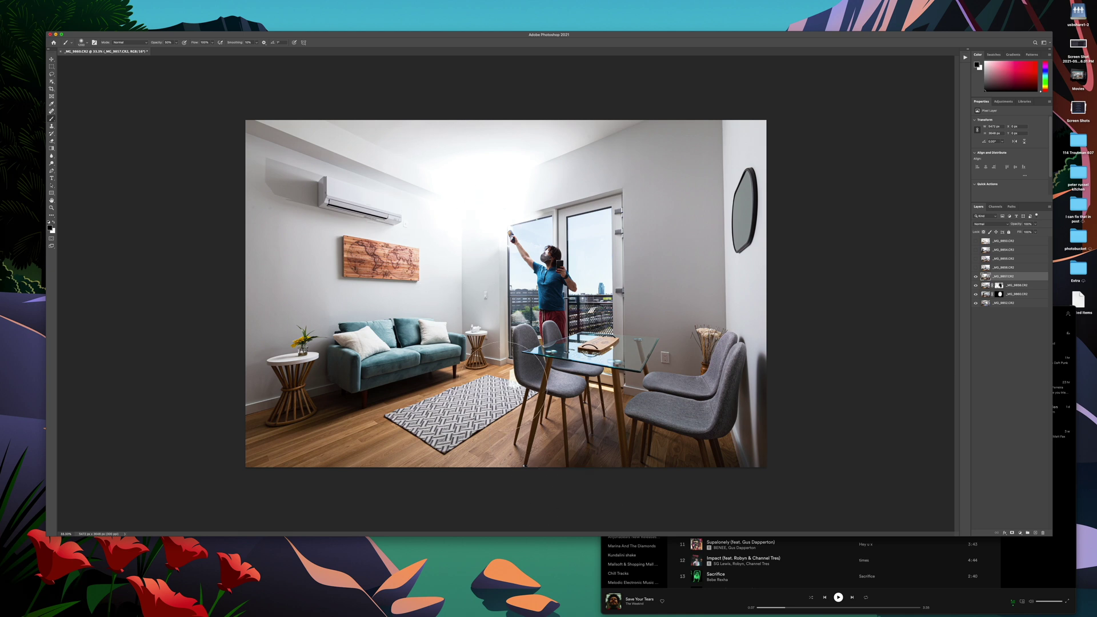
left_click(975, 276)
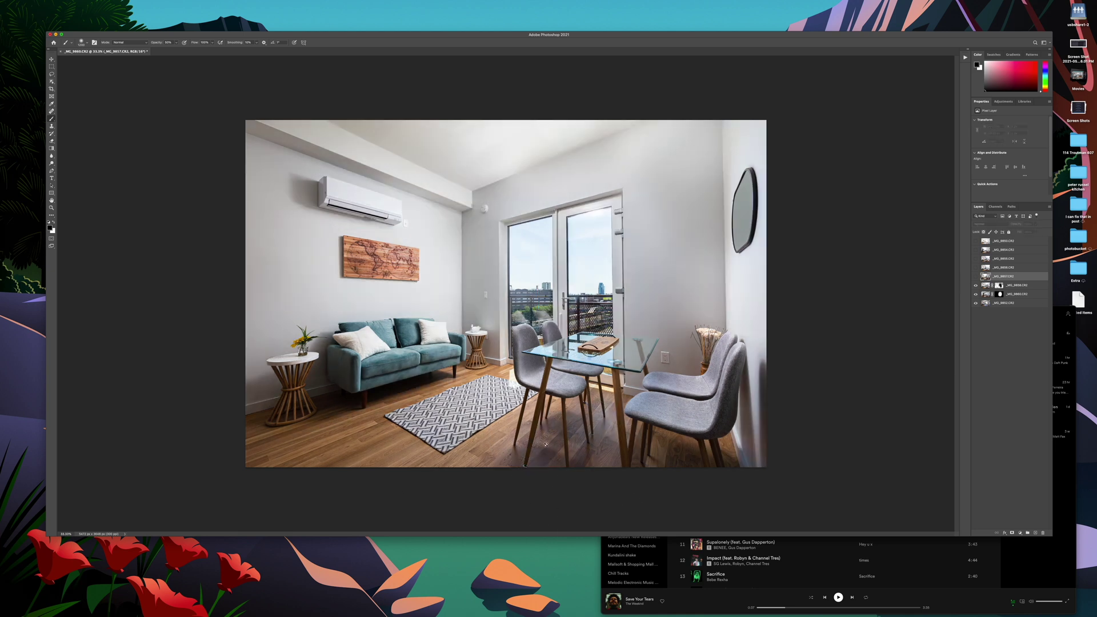
Check the bright ambient layer _MG_9850.CR2 against the blended image and hide it again
left_click(1023, 241)
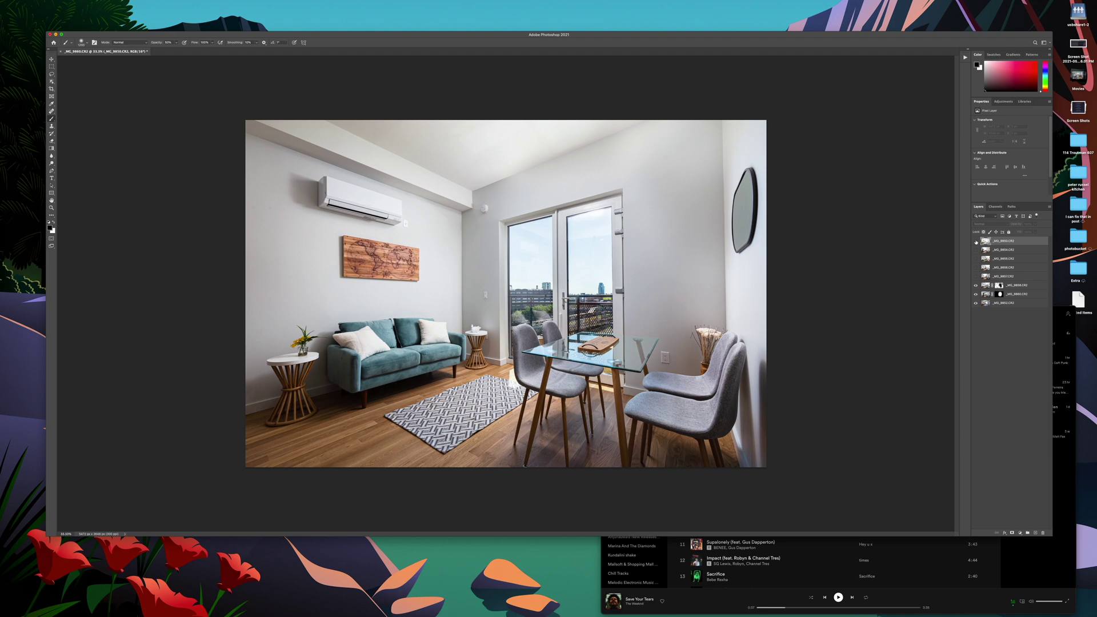
left_click(975, 241)
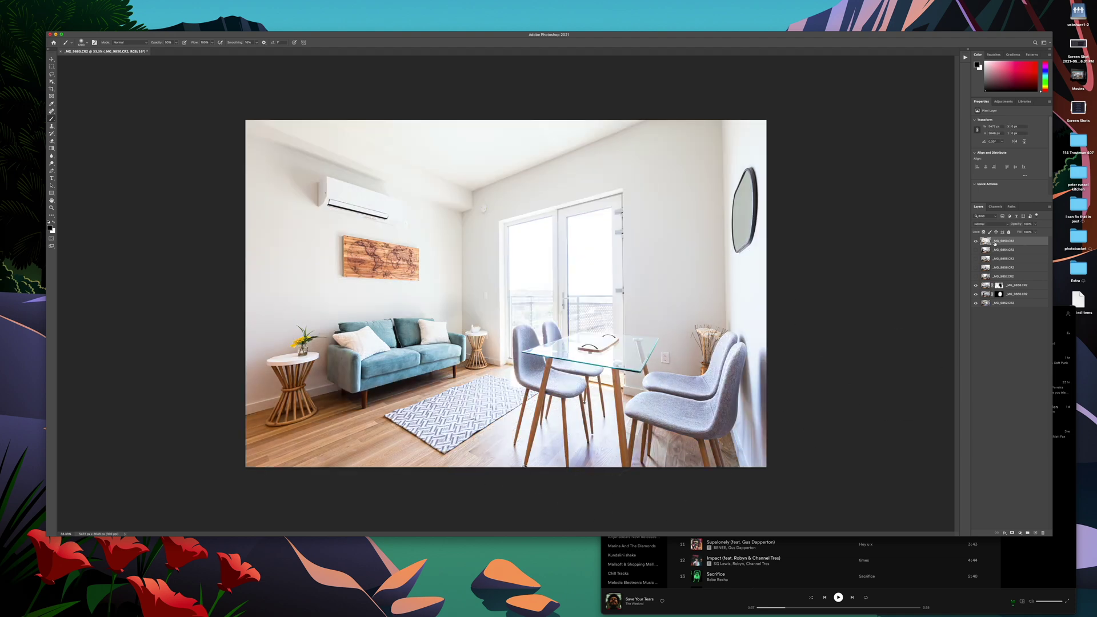
left_click(976, 241)
Compare the blend with and without the _MG_9857.CR2 flash layer once more and delete that layer
left_click(1002, 286)
left_click(985, 276)
left_click(975, 277)
left_click(976, 277)
left_click(976, 277)
left_click(976, 276)
left_click(976, 276)
left_click(975, 276)
left_click(976, 276)
left_click(976, 276)
left_click(976, 276)
left_click(975, 277)
left_click(975, 276)
left_click(976, 276)
left_click(976, 277)
left_click(976, 276)
left_click(976, 276)
left_click(976, 276)
left_click(976, 276)
left_click(976, 276)
left_click(976, 276)
left_click(976, 276)
left_click(976, 277)
left_click(976, 277)
left_click(975, 276)
left_click(975, 276)
left_click(976, 276)
left_click(975, 277)
left_click(975, 277)
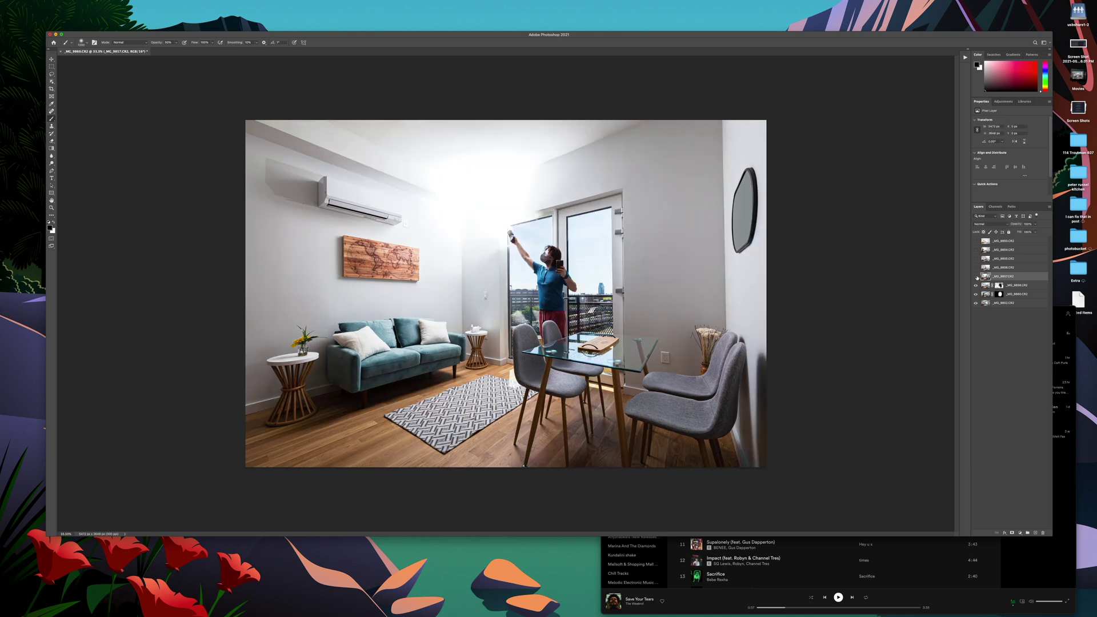
left_click(975, 276)
left_click(976, 276)
left_click(976, 277)
left_click(976, 276)
left_click(975, 276)
left_click(975, 276)
left_click(976, 276)
left_click_drag(1019, 277, 1043, 532)
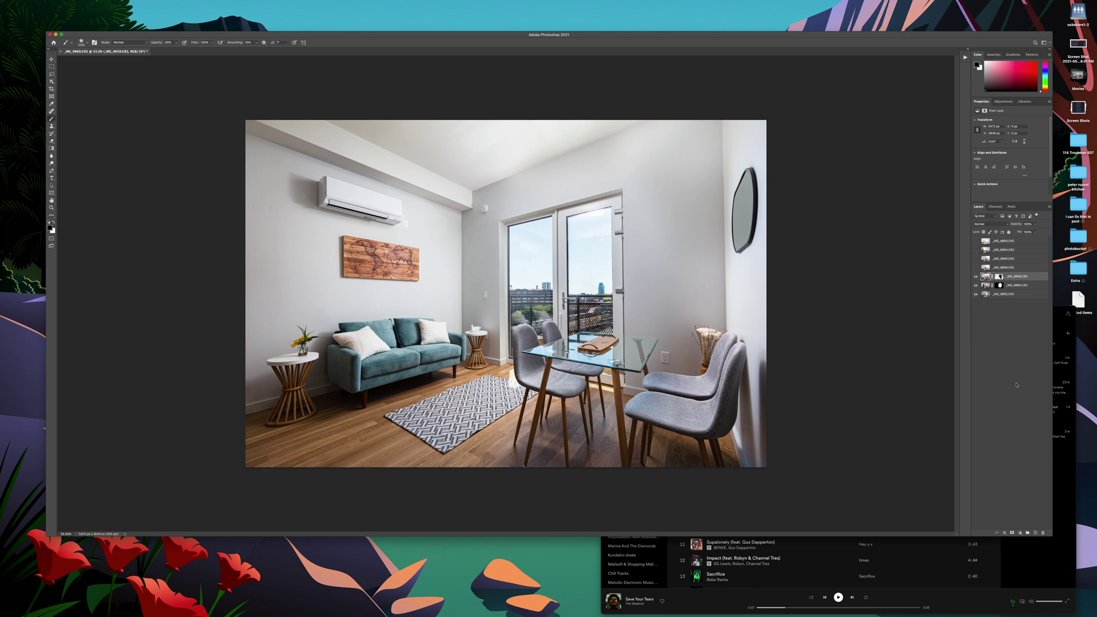
Compare the _MG_9856.CR2 flash layer with the blended image by showing and hiding it
left_click(1013, 268)
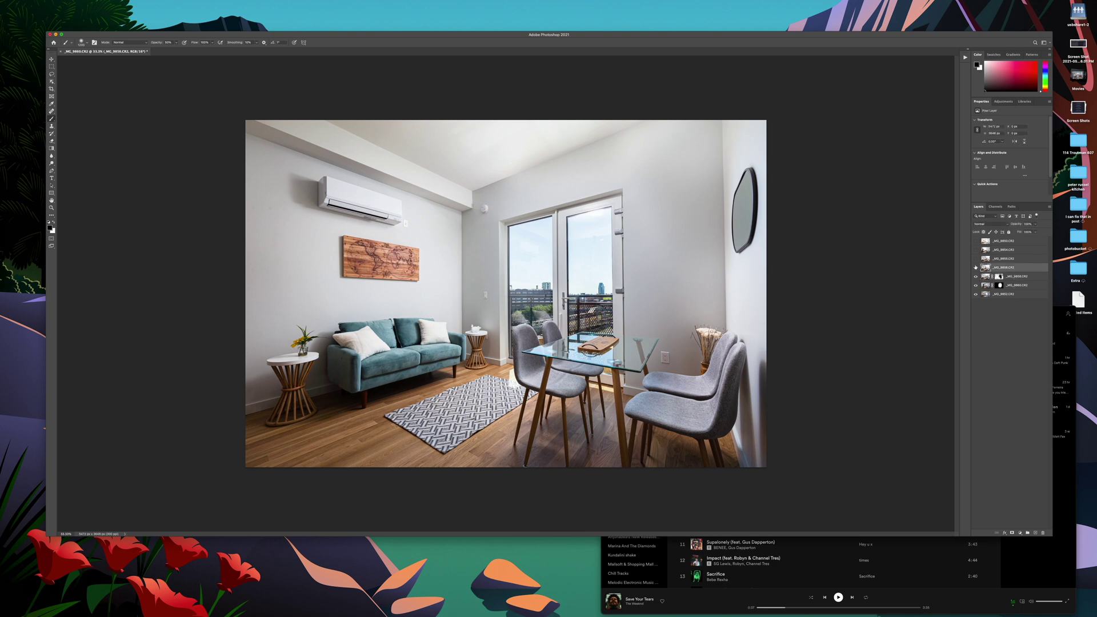
left_click(975, 267)
left_click(976, 268)
left_click(976, 267)
left_click(976, 267)
left_click(976, 268)
left_click(976, 268)
left_click(976, 268)
left_click(977, 268)
key("super+comma")
key("super+comma")
key("super+comma")
key("super+comma")
Restore the deleted _MG_9857.CR2 layer from an earlier history state and select it
left_click(194, 3)
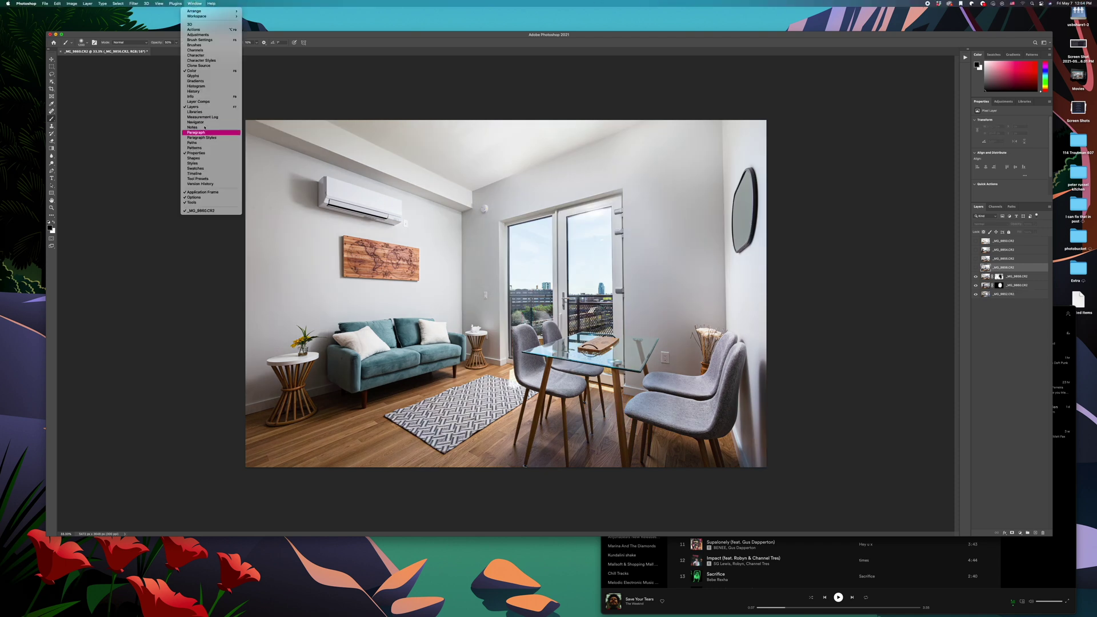
left_click(197, 91)
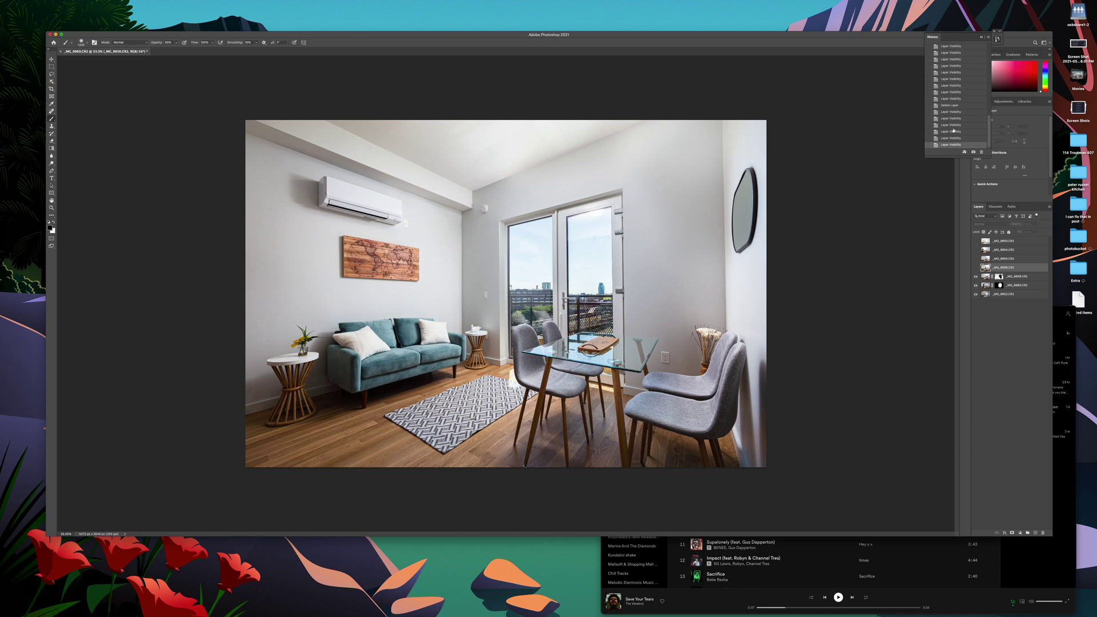
left_click(951, 99)
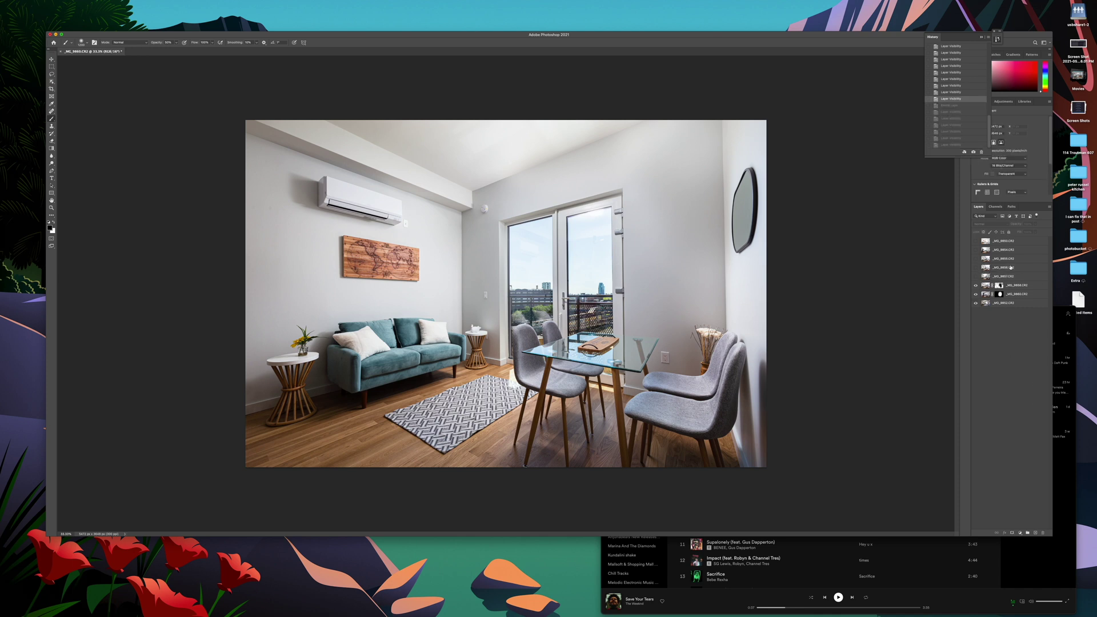
left_click(998, 278)
Show _MG_9857.CR2, add a black mask to it and paint white over the wall around the dried plant and the outlet
left_click(975, 276)
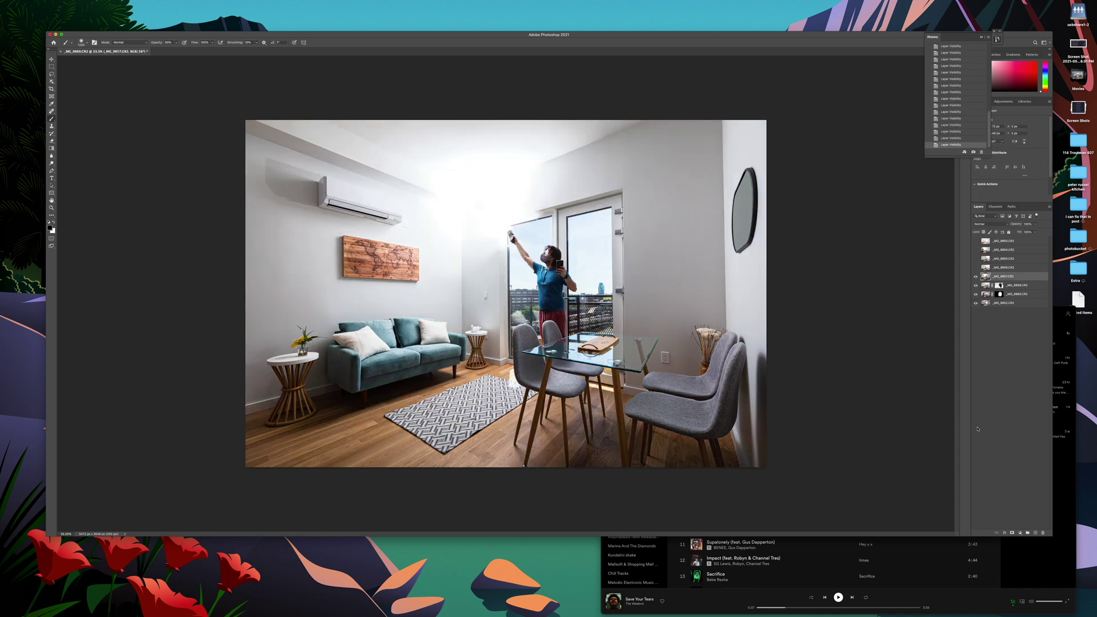
left_click(1011, 533, "alt")
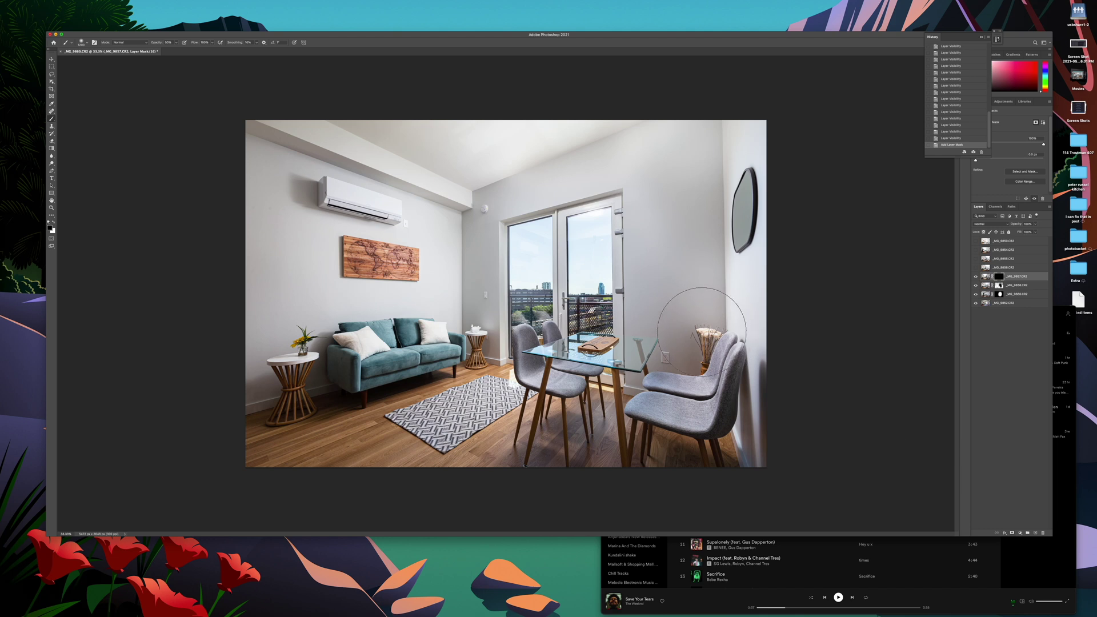
key("bracketleft")
key("bracketleft")
key("bracketleft")
key("bracketleft")
key("x")
left_click(710, 330)
left_click(703, 347)
left_click(699, 299)
left_click(680, 359)
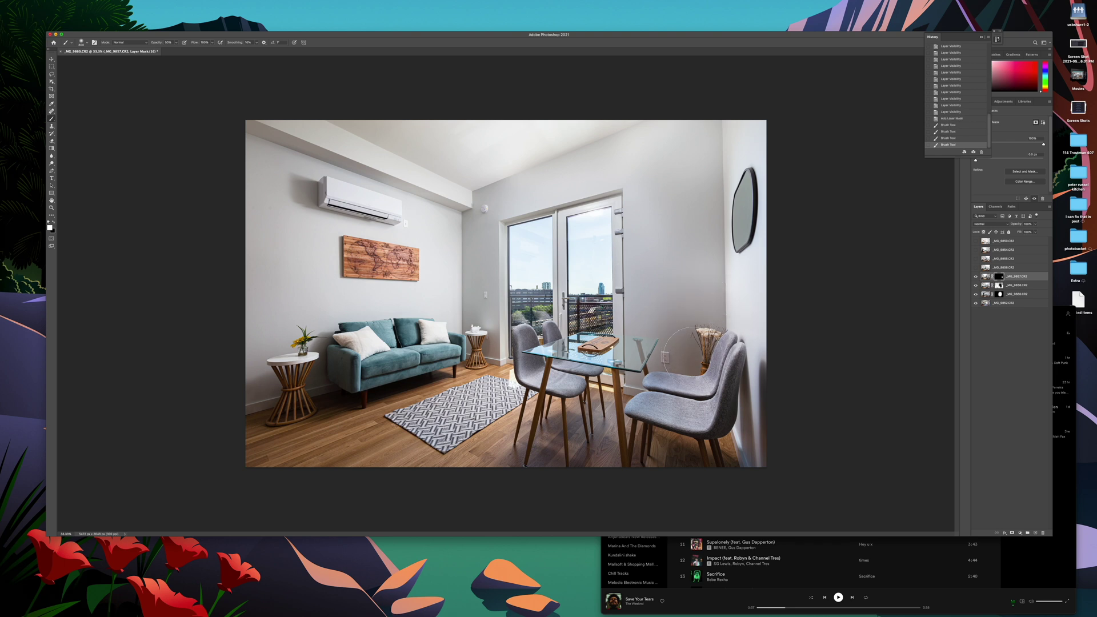
Enlarge the brush and paint white on the _MG_9857.CR2 mask over the wall between the balcony door and the mirror
key("bracketright")
key("bracketright")
key("bracketright")
left_click(720, 111)
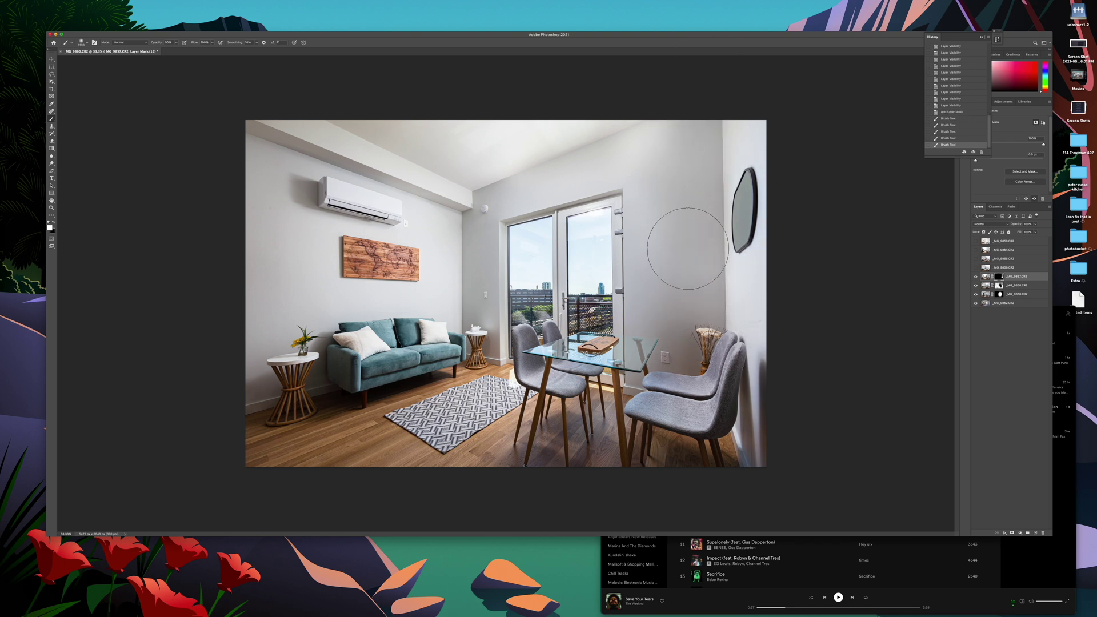
left_click_drag(683, 249, 685, 286)
Select the _MG_9856.CR2 flash layer and compare its lighting with the blend, leaving it shown
left_click(1011, 270)
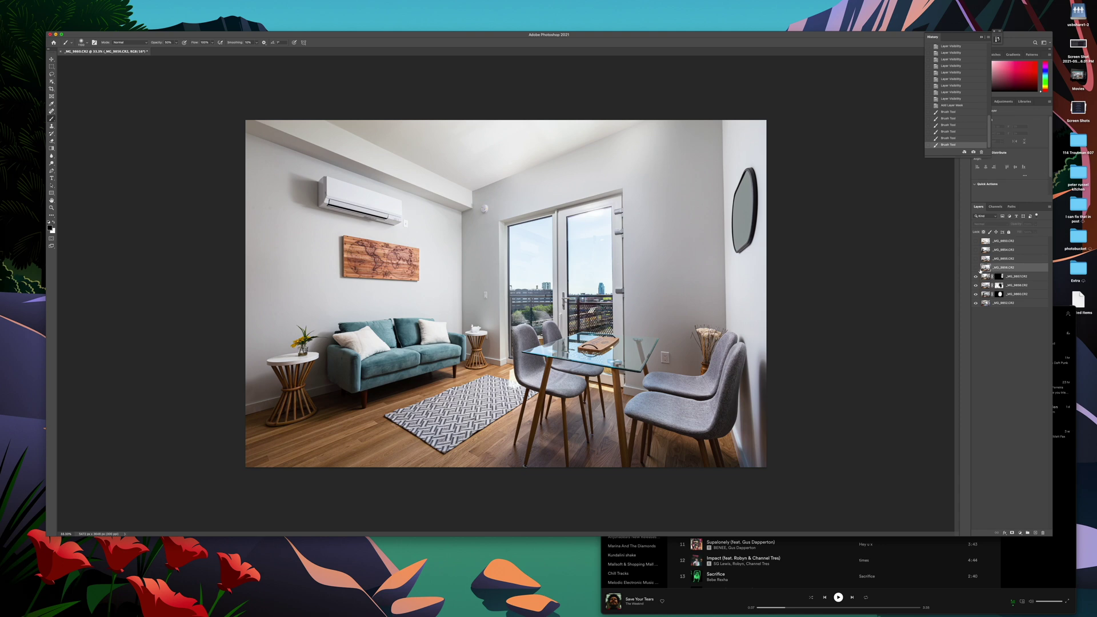
left_click(975, 267)
left_click(976, 267)
left_click(976, 268)
left_click(975, 267)
left_click(975, 267)
left_click(976, 267)
left_click(976, 267)
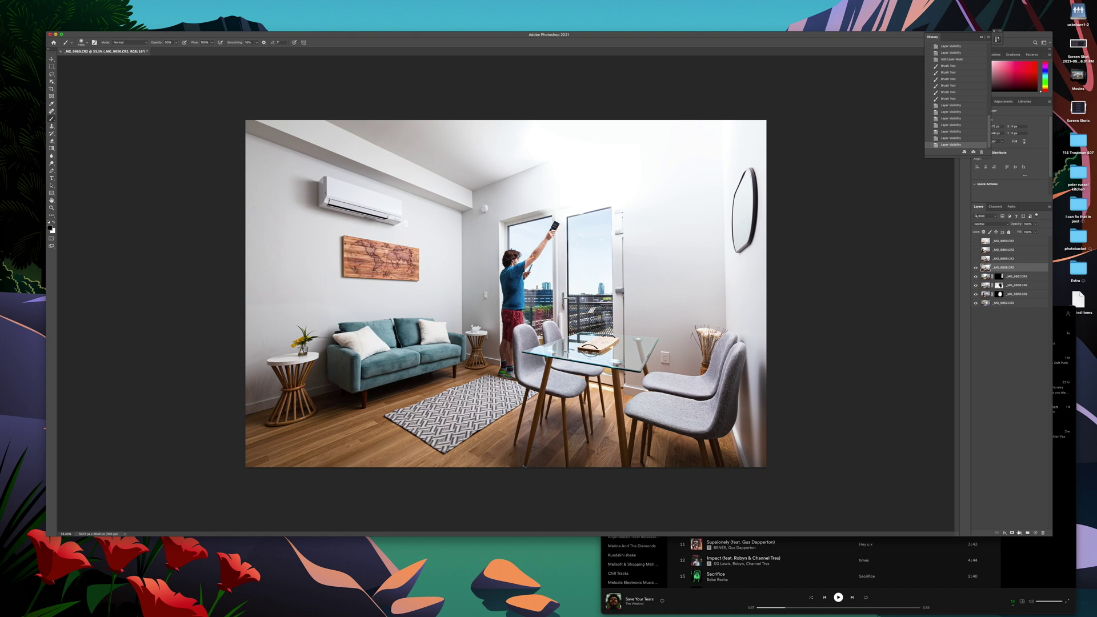
Add a black mask to _MG_9856.CR2 and paint white over the floor beneath the dining table and chairs
left_click(1012, 532, "alt")
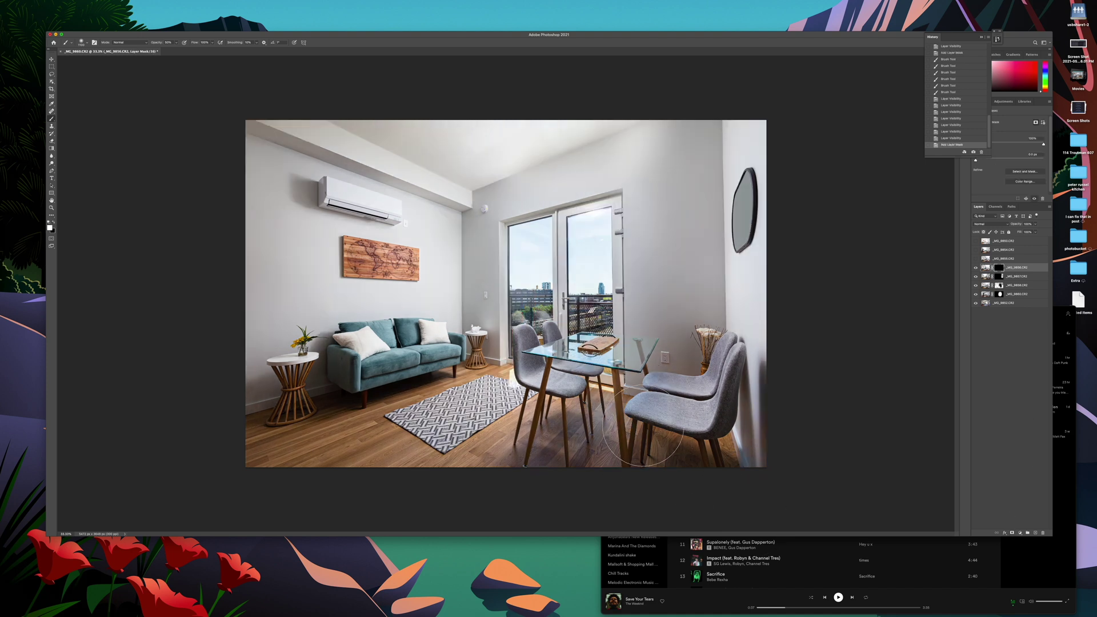
left_click(598, 417)
left_click(652, 414)
left_click(710, 468)
left_click(598, 445)
left_click(542, 456)
left_click(628, 459)
left_click(714, 468)
left_click(646, 450)
mouse_move(646, 451)
left_mouse_down()
mouse_move(610, 430)
mouse_move(700, 444)
mouse_move(443, 462)
mouse_move(578, 440)
mouse_move(544, 467)
left_mouse_up()
Compare the image with and without the _MG_9856.CR2 layer to check the painted floor
left_click(998, 268, "shift")
left_click(998, 268, "shift")
left_click(975, 268)
left_click(976, 268)
left_click(976, 268)
left_click(976, 267)
left_click(976, 267)
left_click(976, 267)
left_click(975, 268)
left_click(975, 267)
left_click(976, 267)
left_click(975, 267)
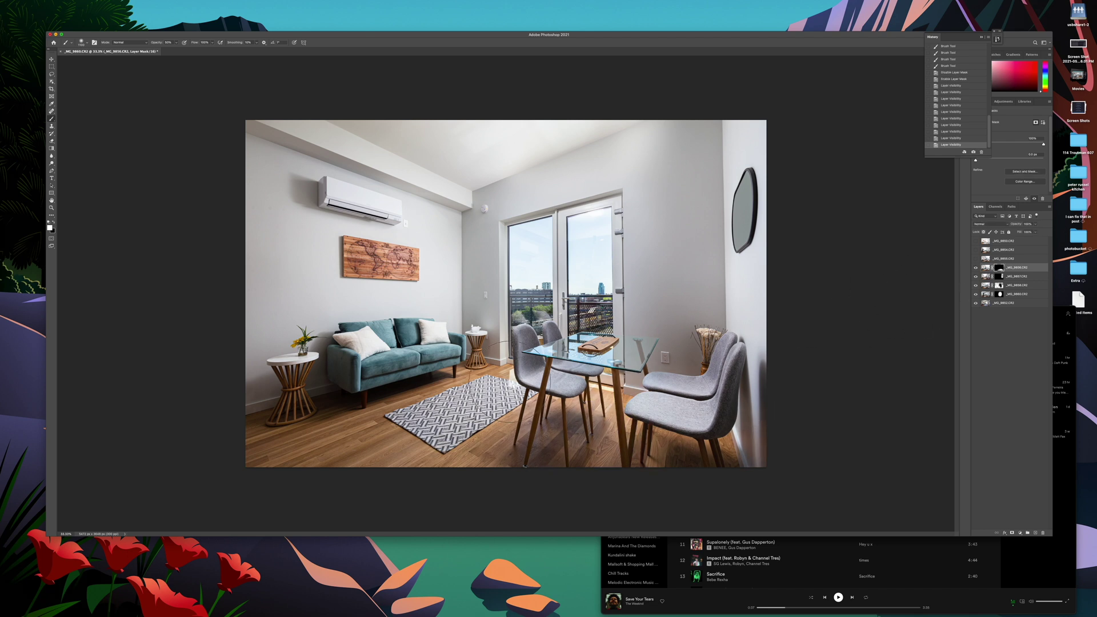
Swap the brush colors and brush the _MG_9856.CR2 mask across the patterned rug
key("x")
left_click_drag(510, 381, 481, 393)
mouse_move(481, 393)
left_mouse_down()
mouse_move(503, 384)
mouse_move(495, 392)
left_mouse_up()
mouse_move(495, 392)
left_mouse_down()
mouse_move(507, 384)
mouse_move(486, 393)
left_mouse_up()
left_click_drag(486, 393, 392, 441)
Toggle the _MG_9856.CR2 mask to compare the masked rug area with the full flash exposure
left_click(1000, 267, "shift")
left_click(999, 267, "shift")
left_click(1000, 267, "shift")
left_click(999, 268, "shift")
left_click(1000, 267, "shift")
left_click(1000, 267, "shift")
left_click(999, 268, "shift")
left_click(999, 267, "shift")
left_click(999, 268, "shift")
Brush the _MG_9856.CR2 mask over the side table beside the sofa and the floor around it
key("s")
key("b")
left_click(304, 390)
left_click(291, 393)
left_click(282, 412)
left_click(290, 398)
left_click(308, 371)
left_click(303, 368)
left_click(274, 394)
left_click(264, 429)
left_click(305, 409)
left_click(314, 400)
left_click(322, 386)
Toggle the _MG_9856.CR2 mask to check the side table area against the full flash exposure
left_click(998, 268, "shift")
left_click(997, 268, "shift")
left_click(998, 268, "shift")
left_click(998, 268, "shift")
left_click(998, 268, "shift")
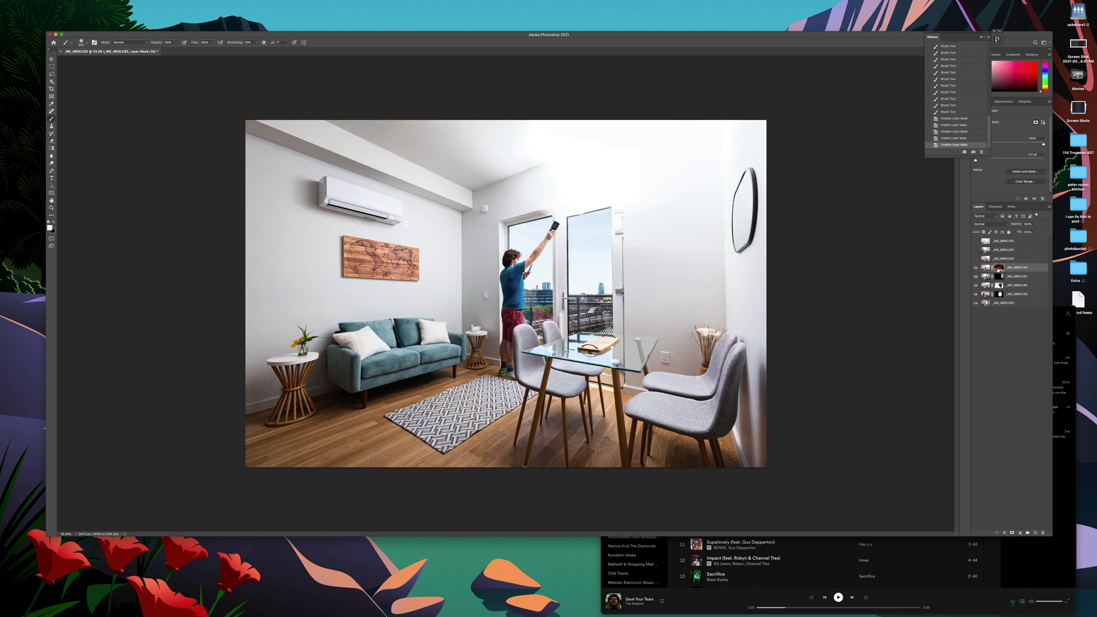
left_click(998, 268, "shift")
left_click(997, 268, "shift")
left_click(998, 268, "shift")
left_click(998, 268, "shift")
left_click(997, 268, "shift")
Paint white on the _MG_9856.CR2 mask over the mirror and the wall beside the balcony door
mouse_move(742, 194)
left_mouse_down()
mouse_move(732, 253)
mouse_move(753, 193)
mouse_move(742, 248)
left_mouse_up()
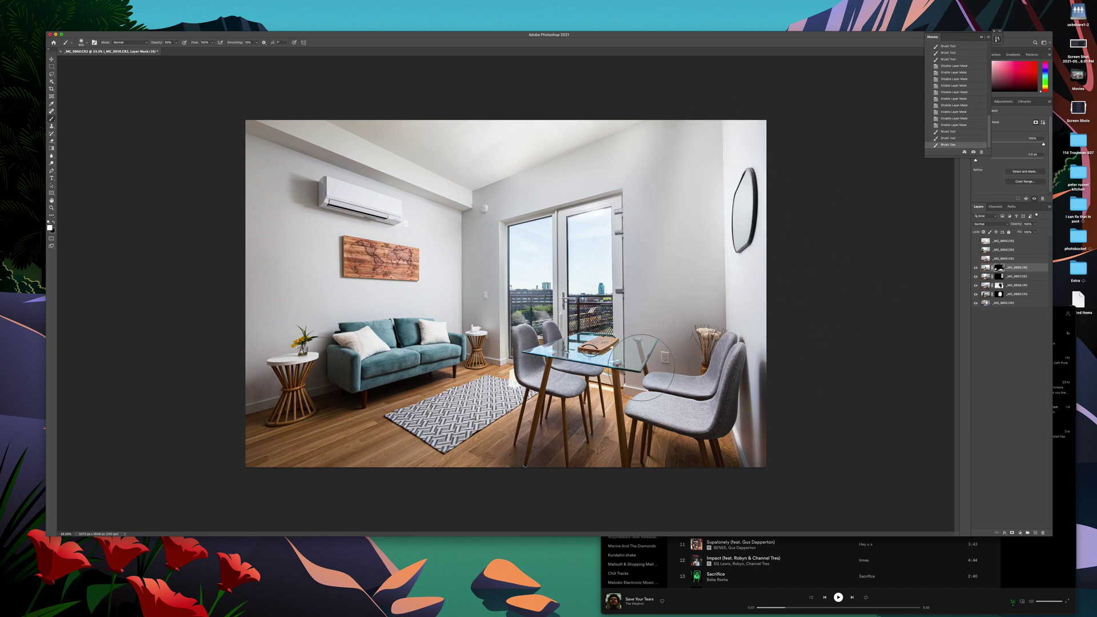
left_click_drag(656, 317, 685, 269)
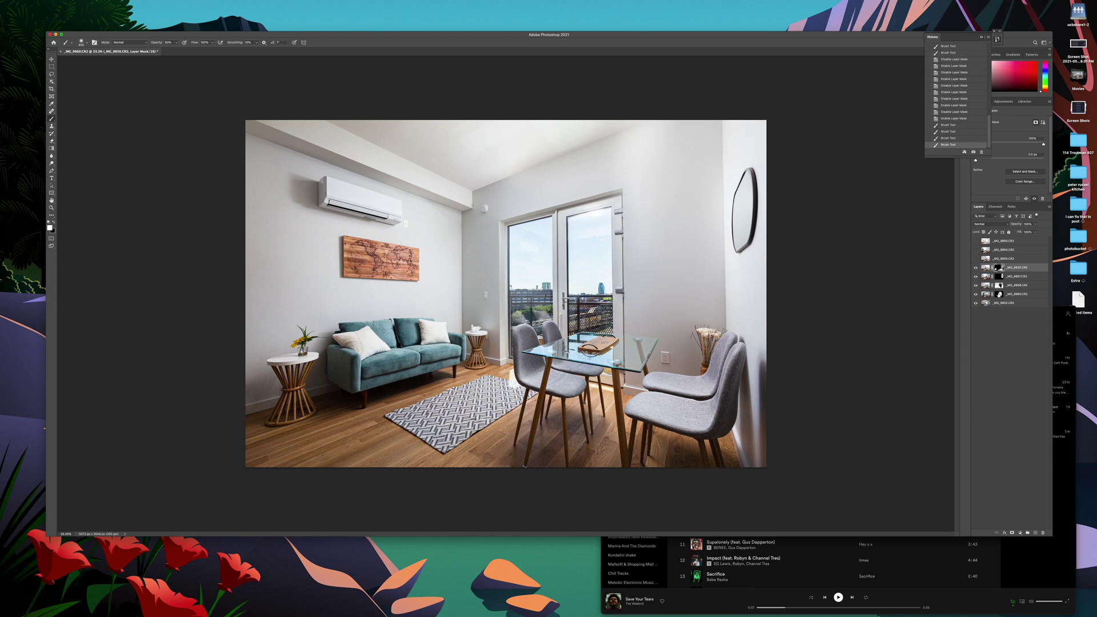
Check the contribution of the lower masked layers by toggling the bottom masked layer and the masks up to _MG_9857.CR2
left_click(975, 294)
left_click(975, 294)
left_click(999, 294, "shift")
left_click(999, 294, "shift")
left_click(1000, 285, "shift")
left_click(999, 285, "shift")
left_click(998, 277, "shift")
left_click(998, 277, "shift")
left_click(999, 276, "shift")
Select the _MG_9855.CR2 flash layer and repeatedly compare its lighting with the blended image
left_click(998, 261)
left_click(975, 260)
left_click(975, 260)
left_click(975, 260)
left_click(975, 260)
left_click(975, 260)
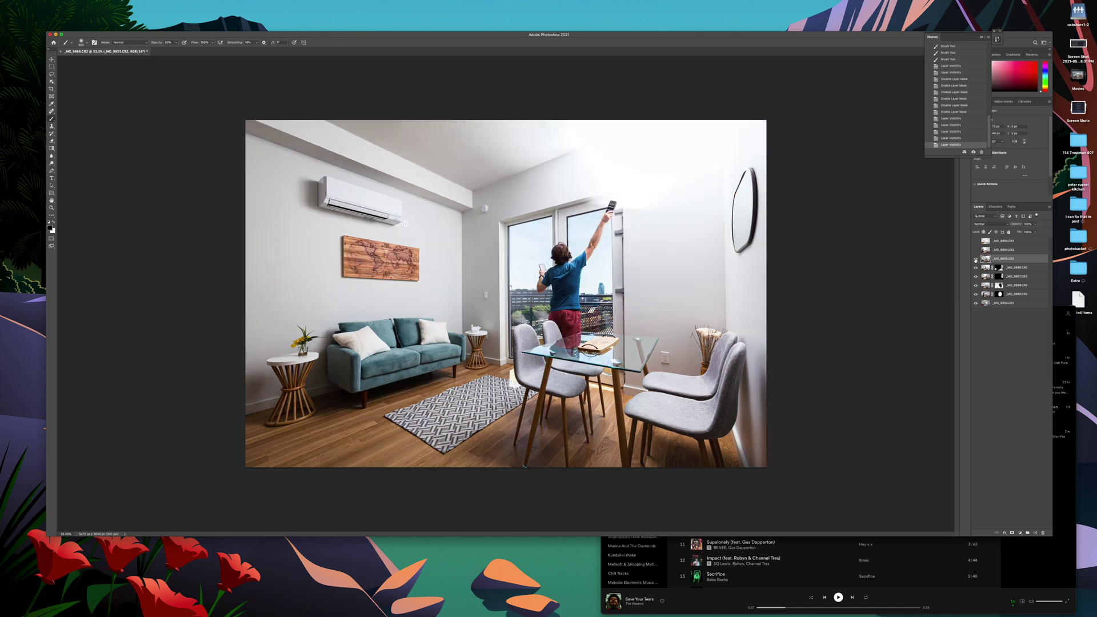
left_click(976, 259)
left_click(975, 260)
left_click(975, 260)
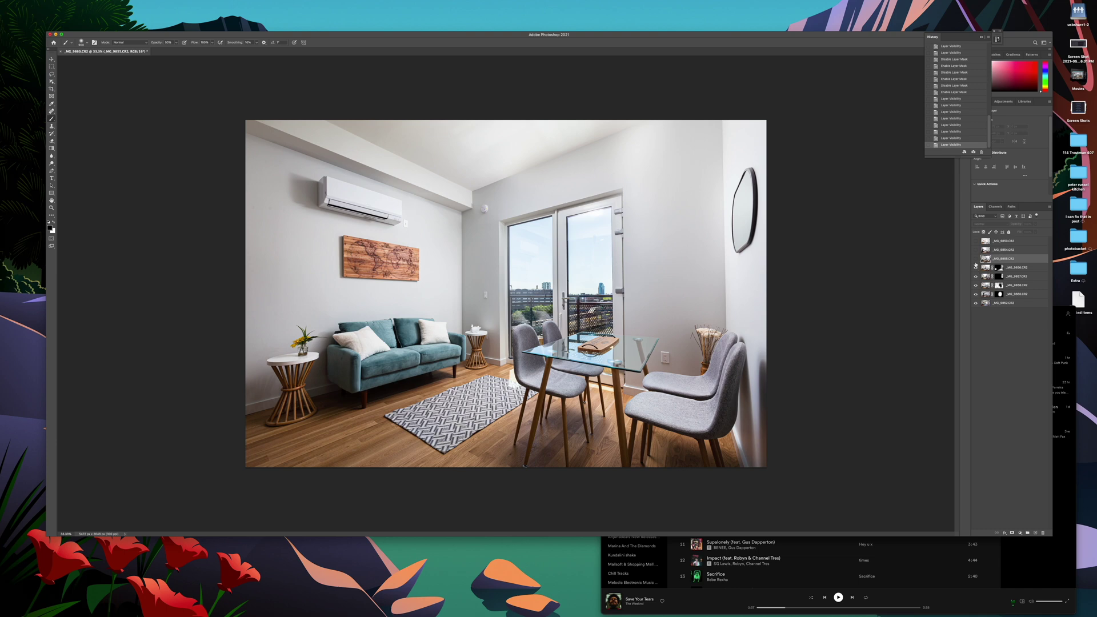
left_click(975, 260)
left_click(975, 260)
left_click(975, 260)
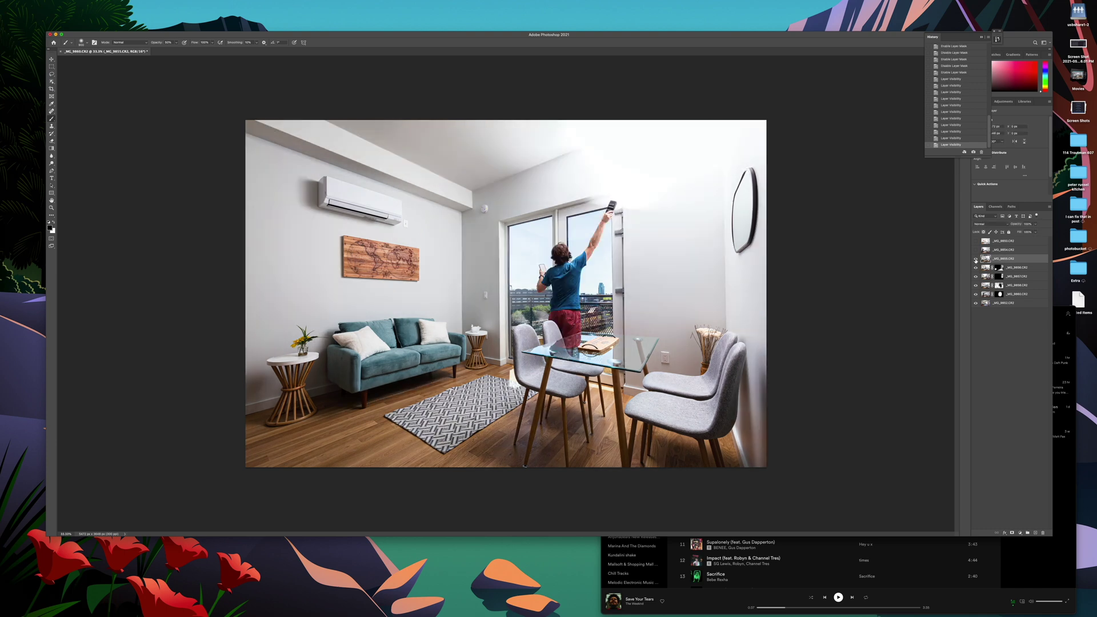
left_click(975, 259)
left_click(975, 260)
left_click(975, 260)
left_click(975, 260)
left_click(975, 260)
left_click(976, 260)
left_click(975, 260)
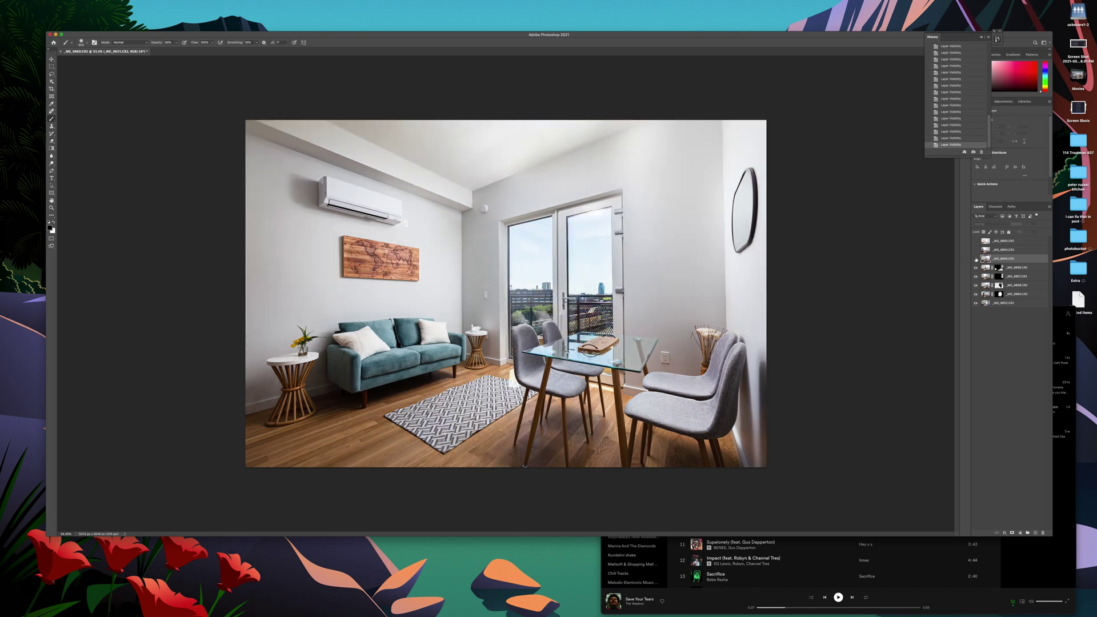
Show _MG_9855.CR2, add a black mask to it and paint white over the dining chairs and the wall and floor behind them
left_click(975, 260)
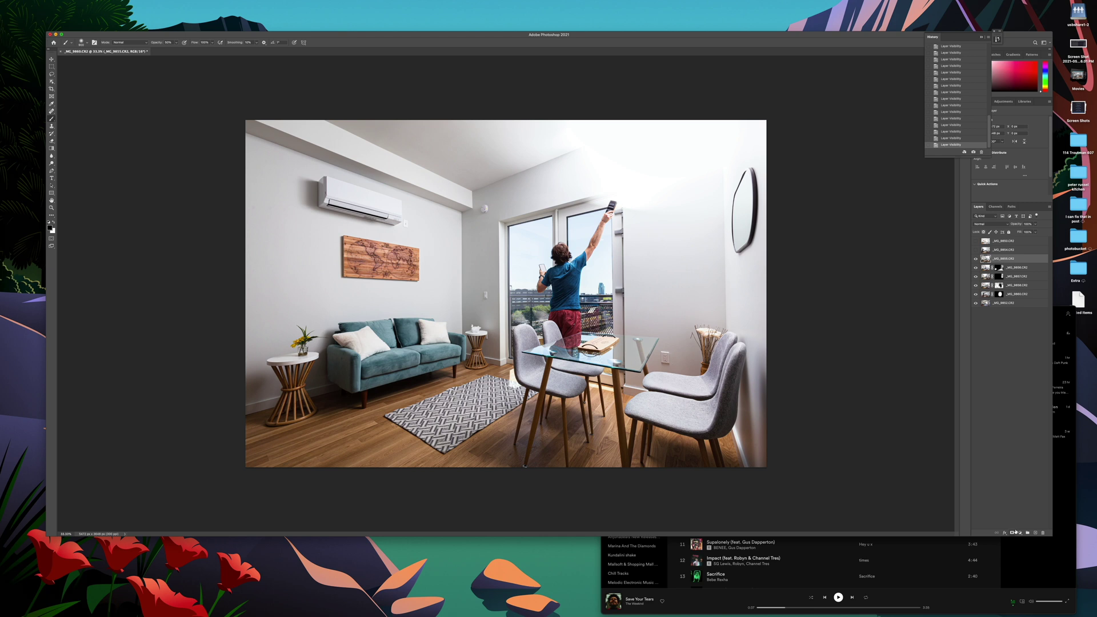
left_click(1012, 532, "alt")
left_click(721, 338)
left_click(772, 375)
left_click(774, 394)
left_click(757, 384)
left_click_drag(748, 431, 741, 393)
left_click(742, 395)
left_click(755, 438)
Paint white on the _MG_9855.CR2 mask over the wall above the balcony door, the ceiling and the ceiling beam
left_click(490, 194)
left_click(483, 198)
left_click(464, 201)
left_click_drag(329, 129, 291, 139)
left_click_drag(437, 132, 463, 130)
left_click(434, 185)
Select the _MG_9855.CR2 layer and toggle its mask to compare the blend with the full flash exposure
left_click(1000, 250)
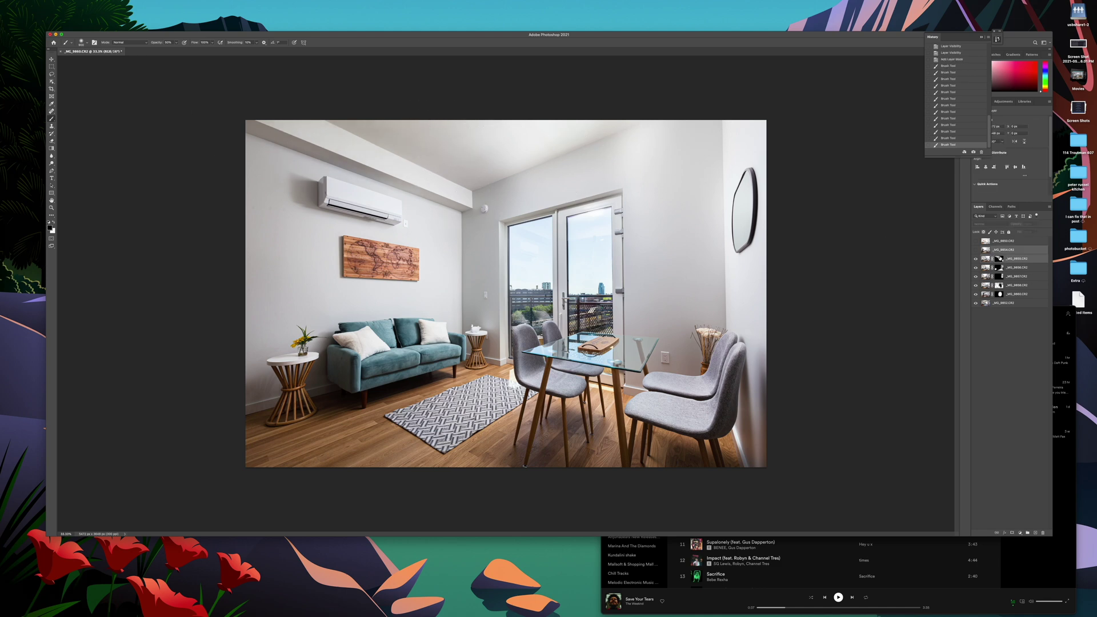
left_click(1010, 260)
left_click(1000, 259, "shift")
left_click(999, 259, "shift")
left_click(999, 258, "shift")
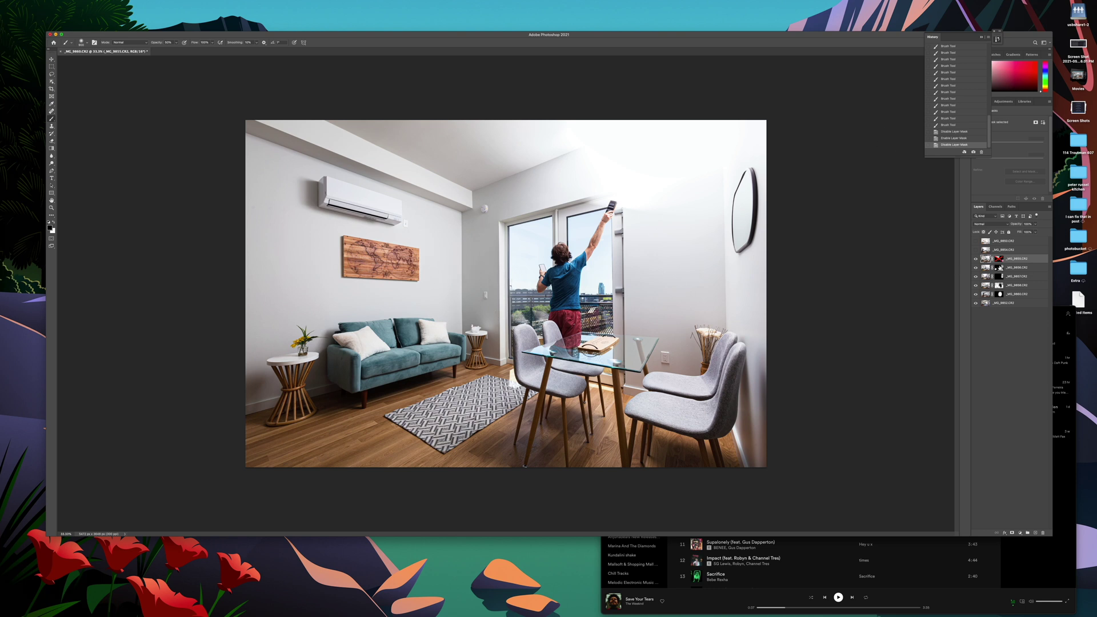
left_click(999, 259, "shift")
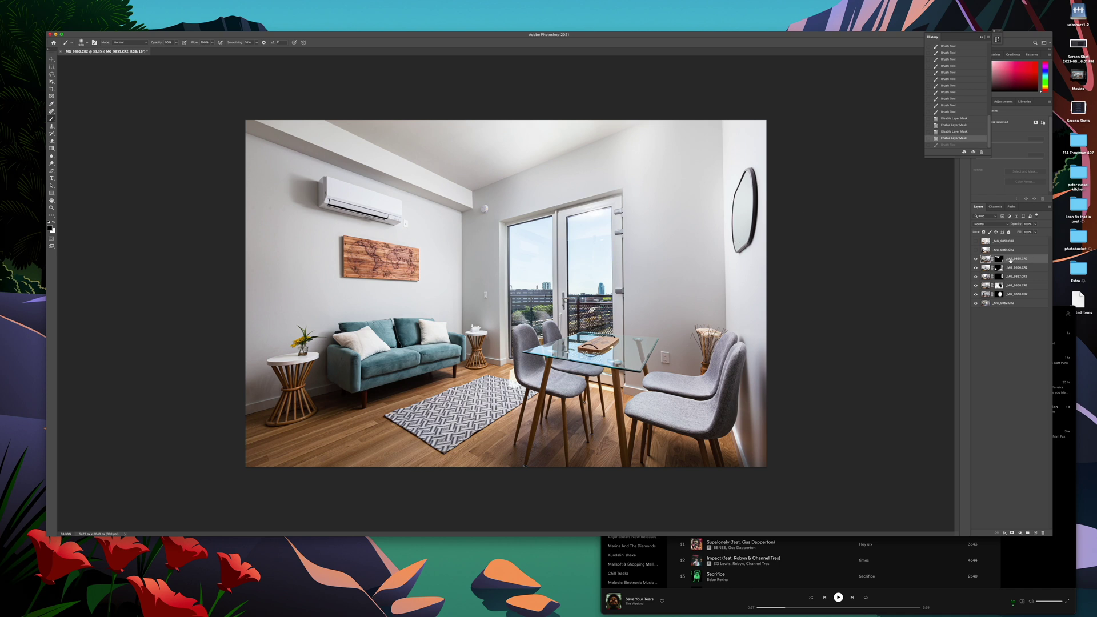
With a smaller brush, paint white on the _MG_9855.CR2 mask along the wall beside the balcony door and black around the small side table
left_click(998, 259)
key("x")
key("bracketleft")
key("bracketleft")
key("bracketleft")
key("bracketleft")
key("bracketleft")
key("bracketleft")
key("bracketleft")
key("bracketleft")
key("bracketleft")
key("bracketleft")
left_click_drag(495, 306, 497, 302)
left_click_drag(498, 306, 504, 329)
mouse_move(504, 325)
left_mouse_down()
mouse_move(503, 244)
mouse_move(501, 347)
mouse_move(499, 312)
left_mouse_up()
mouse_move(499, 312)
left_mouse_down()
mouse_move(502, 352)
mouse_move(474, 324)
left_mouse_up()
key("x")
left_click_drag(474, 325, 486, 351)
left_click(485, 351)
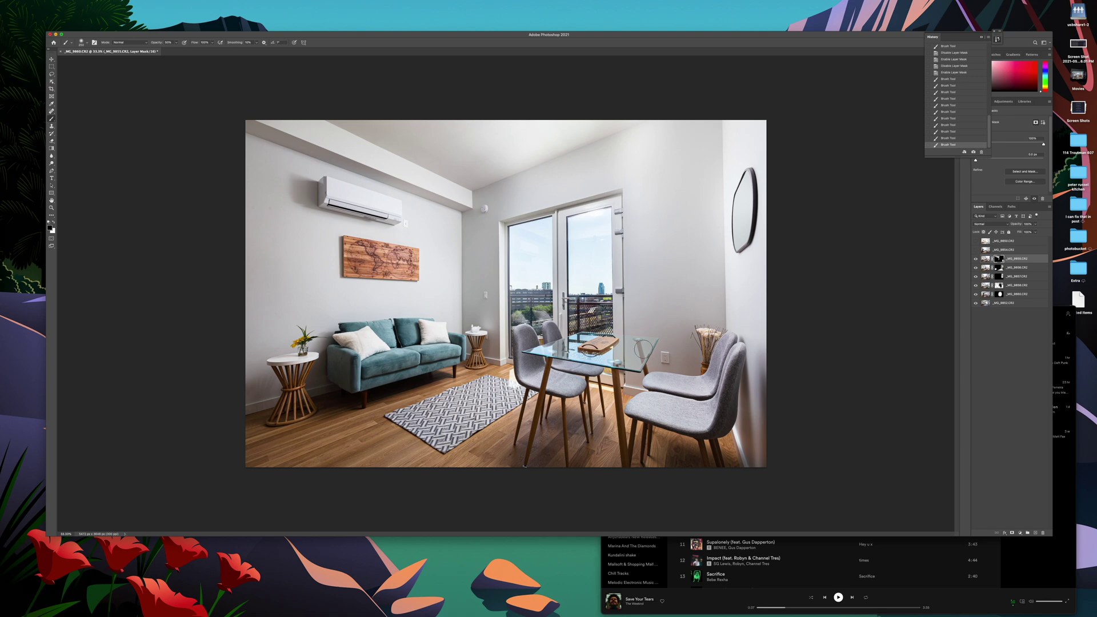
Toggle the _MG_9855.CR2 mask repeatedly to compare the painted blend with the full flash exposure
left_click(997, 259, "shift")
left_click(997, 258, "shift")
left_click(997, 259, "shift")
left_click(997, 259, "shift")
left_click(997, 259, "shift")
left_click(997, 259, "shift")
left_click(997, 259, "shift")
left_click(996, 259, "shift")
left_click(997, 259, "shift")
left_click(997, 259, "shift")
left_click(996, 259, "shift")
left_click(997, 258, "shift")
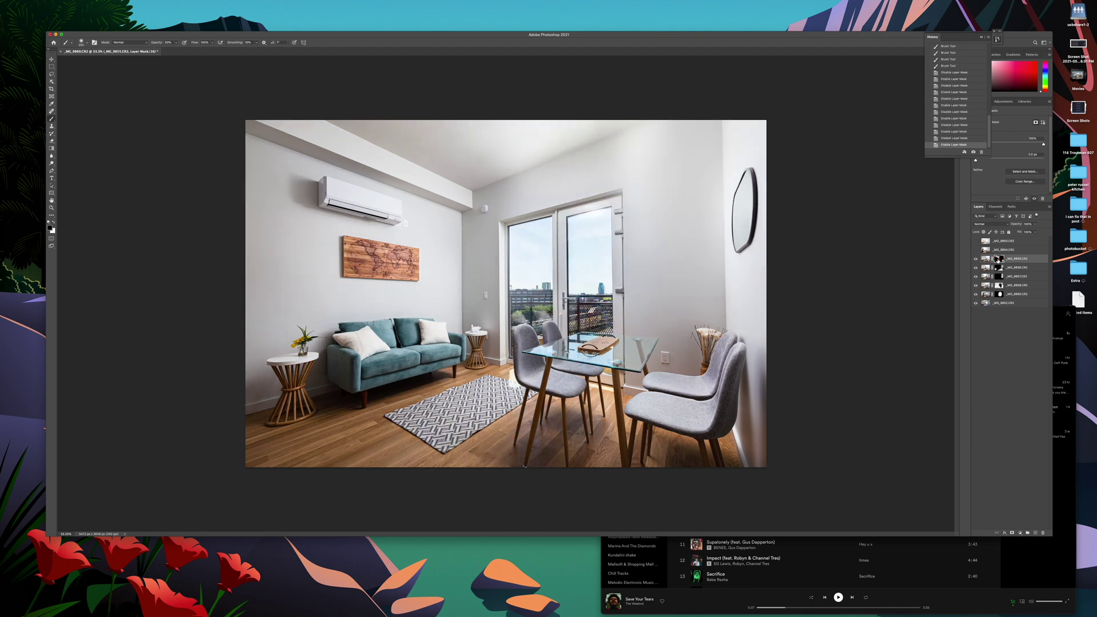
left_click(997, 260, "shift")
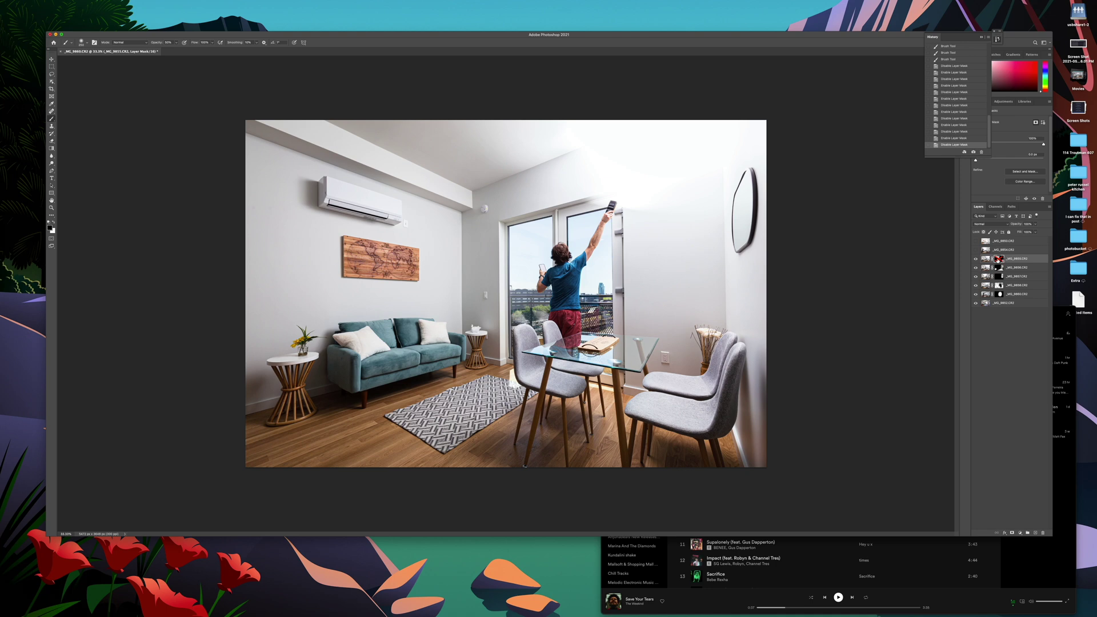
left_click(997, 260, "shift")
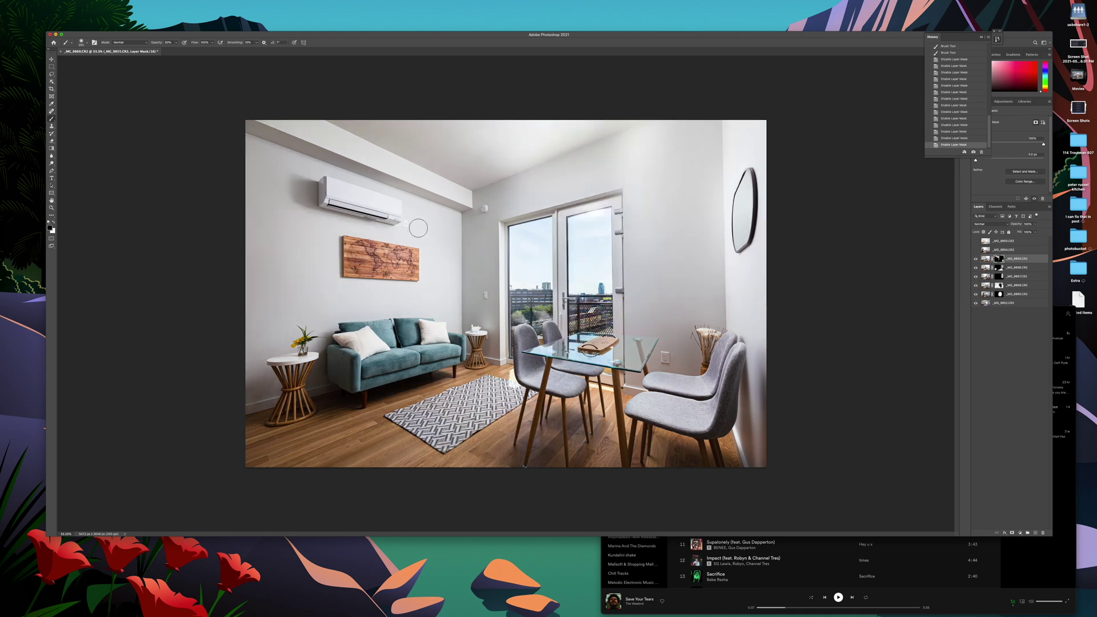
Briefly show the topmost bright ambient layer, and check the _MG_9855.CR2 flash exposure again with its mask off and on
left_click(975, 241)
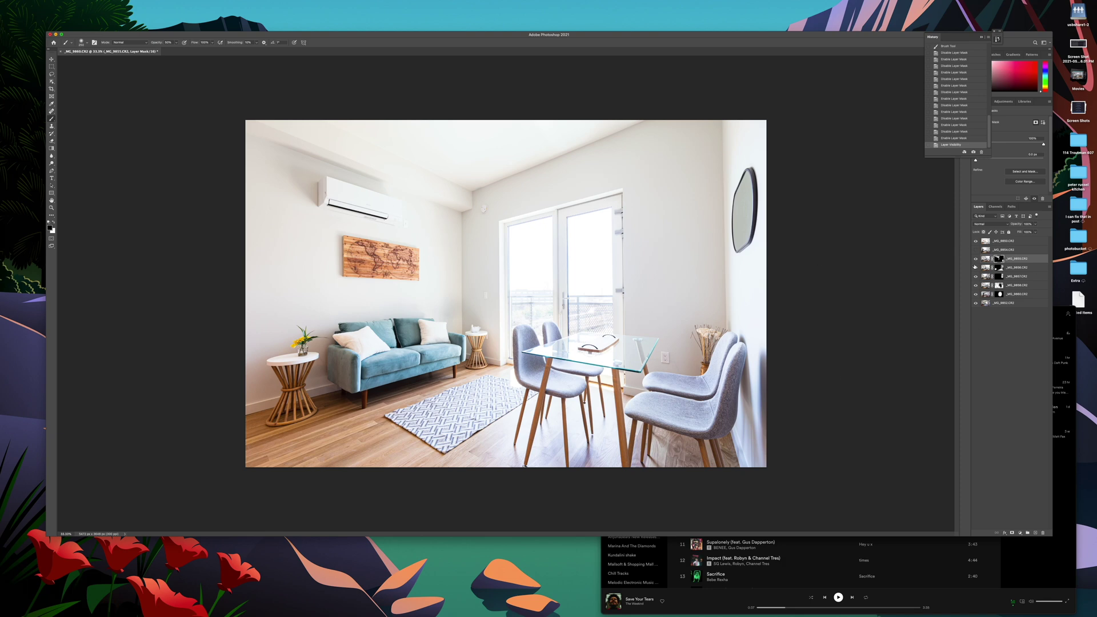
left_click(976, 242)
left_click(999, 259, "shift")
left_click(998, 259, "shift")
left_click(998, 259, "shift")
left_click(999, 258, "shift")
left_click(998, 259, "shift")
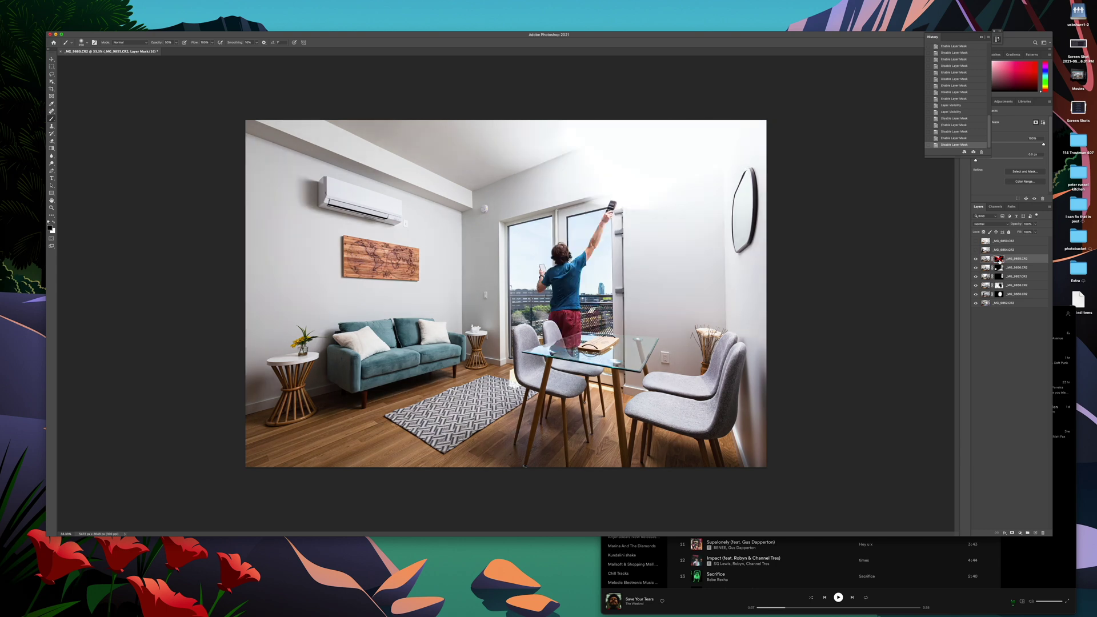
left_click(999, 259, "shift")
left_click(999, 259, "shift")
left_click(998, 258, "shift")
left_click(998, 259, "shift")
left_click(999, 259, "shift")
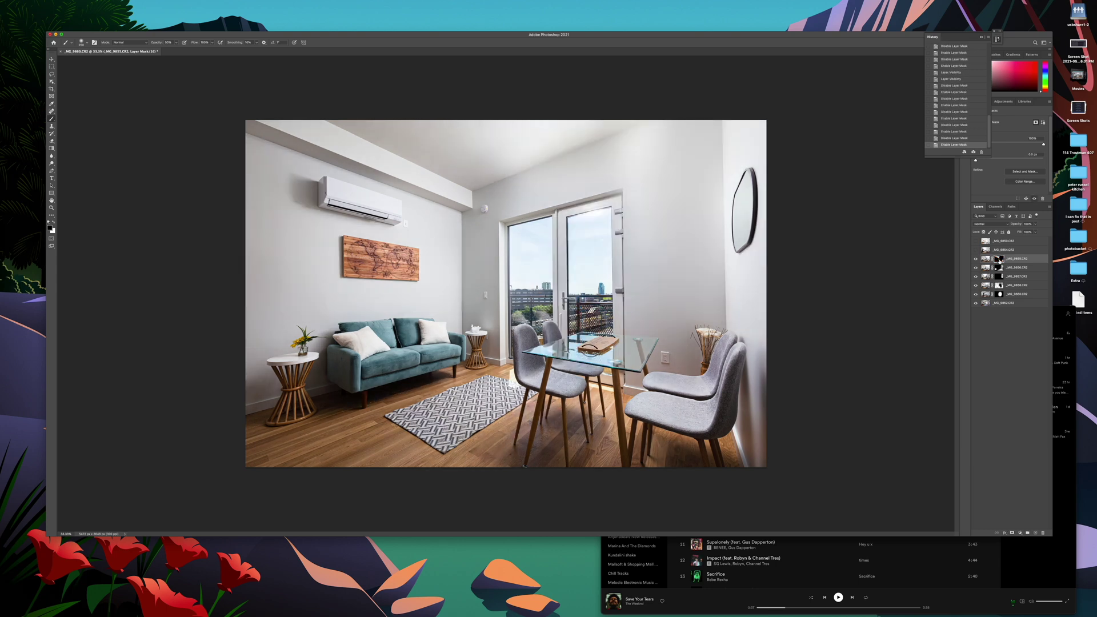
Select the flash layer directly above _MG_9855.CR2 and repeatedly compare its lighting with the blended image
left_click(983, 251)
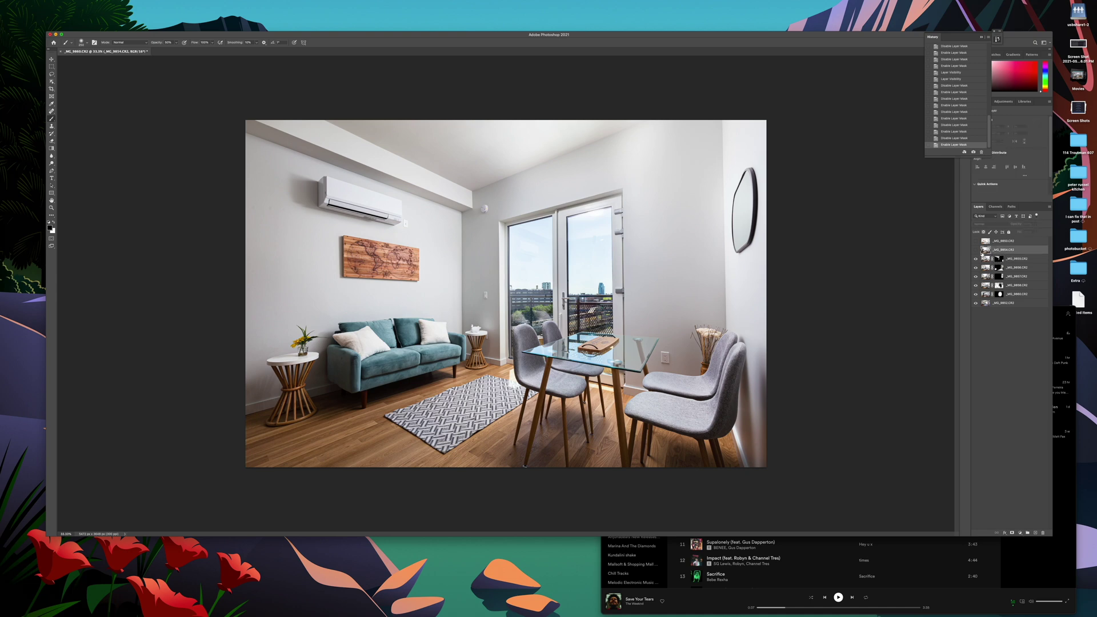
left_click(976, 251)
left_click(976, 250)
left_click(976, 250)
left_click(975, 250)
left_click(976, 250)
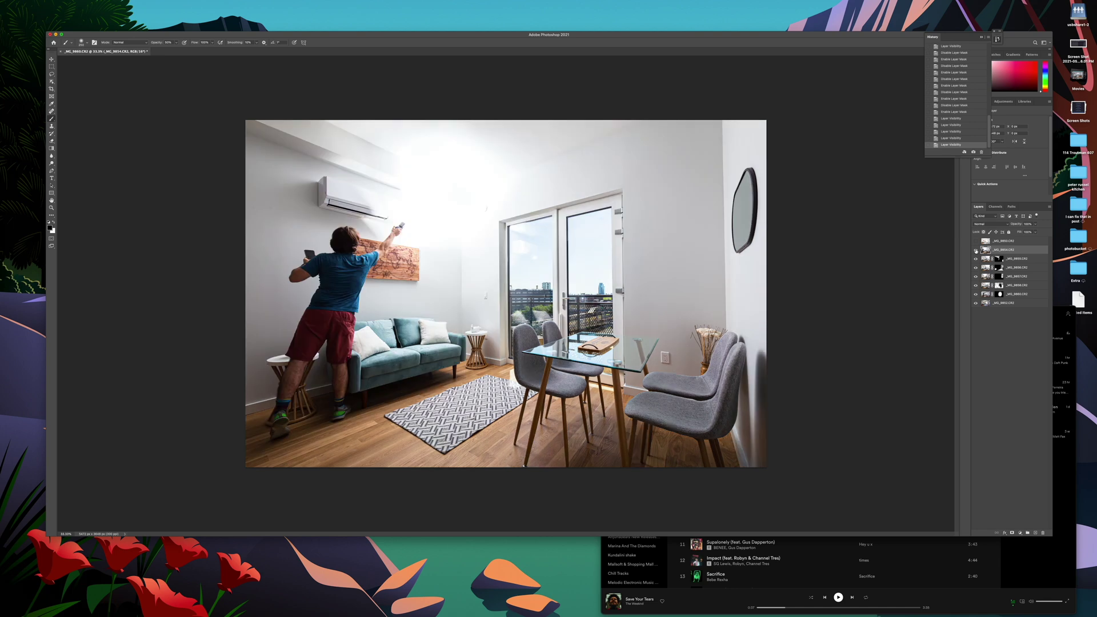
left_click(976, 250)
left_click(976, 251)
left_click(975, 250)
left_click(976, 250)
left_click(975, 250)
left_click(975, 250)
left_click(976, 250)
left_click(976, 250)
left_click(976, 250)
left_click(976, 250)
left_click(976, 250)
left_click(976, 250)
left_click(975, 250)
left_click(975, 250)
left_click(975, 250)
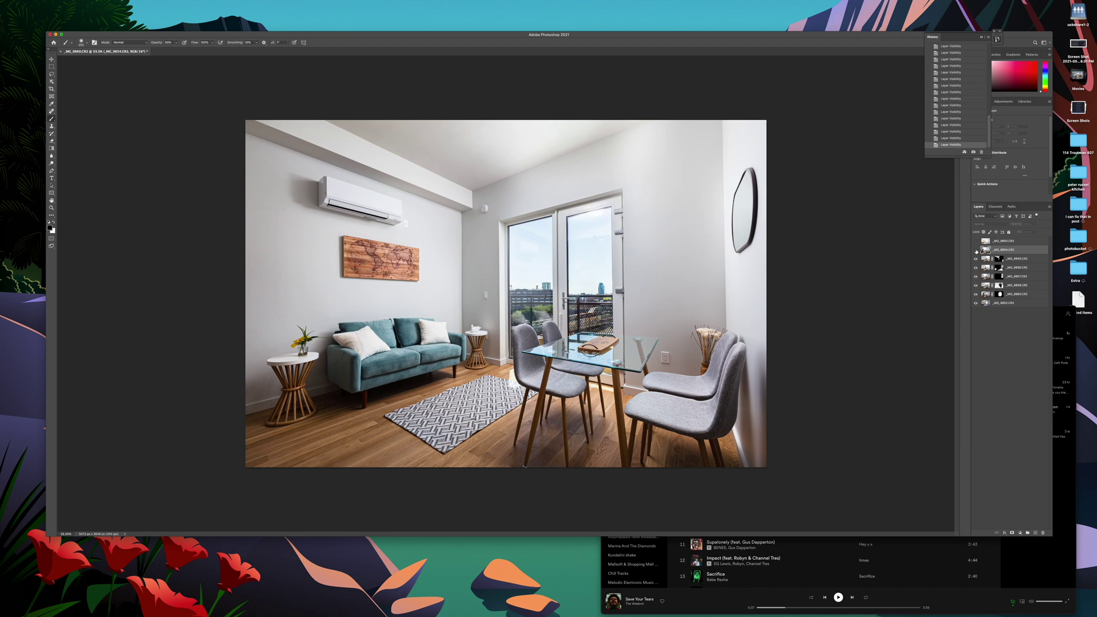
left_click(976, 250)
Hide the _MG_9857.CR2 layer
left_click(979, 277)
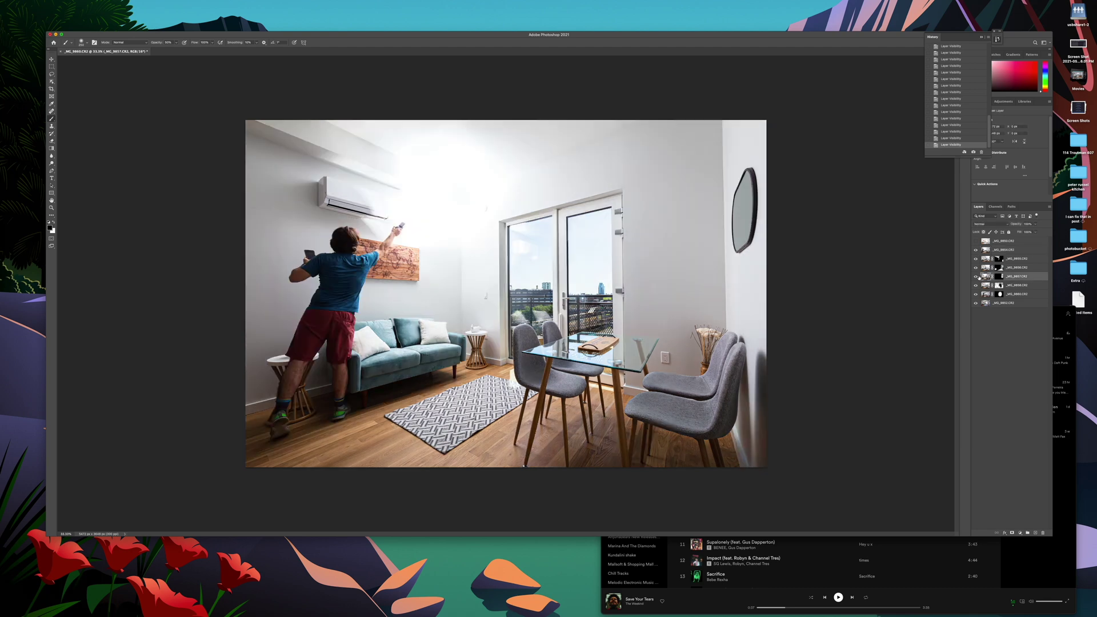
left_click(975, 258)
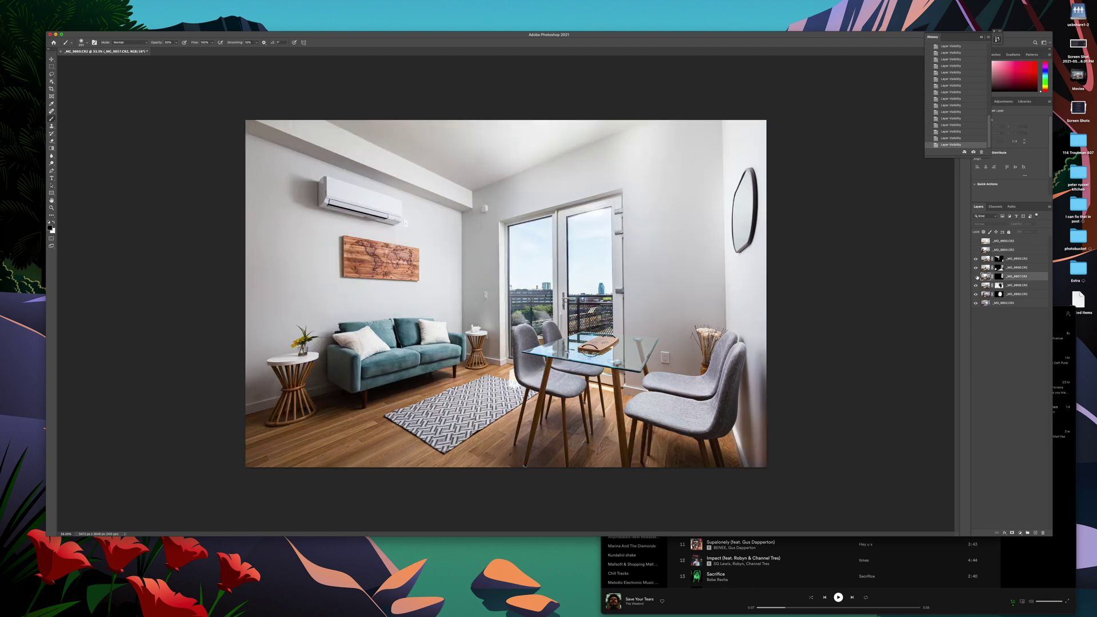
left_click(976, 277)
left_click(976, 276)
Show the flash layer above _MG_9855.CR2, add a black mask and paint white over the wall between the balcony door and the mirror
left_click(978, 251)
left_click(976, 250)
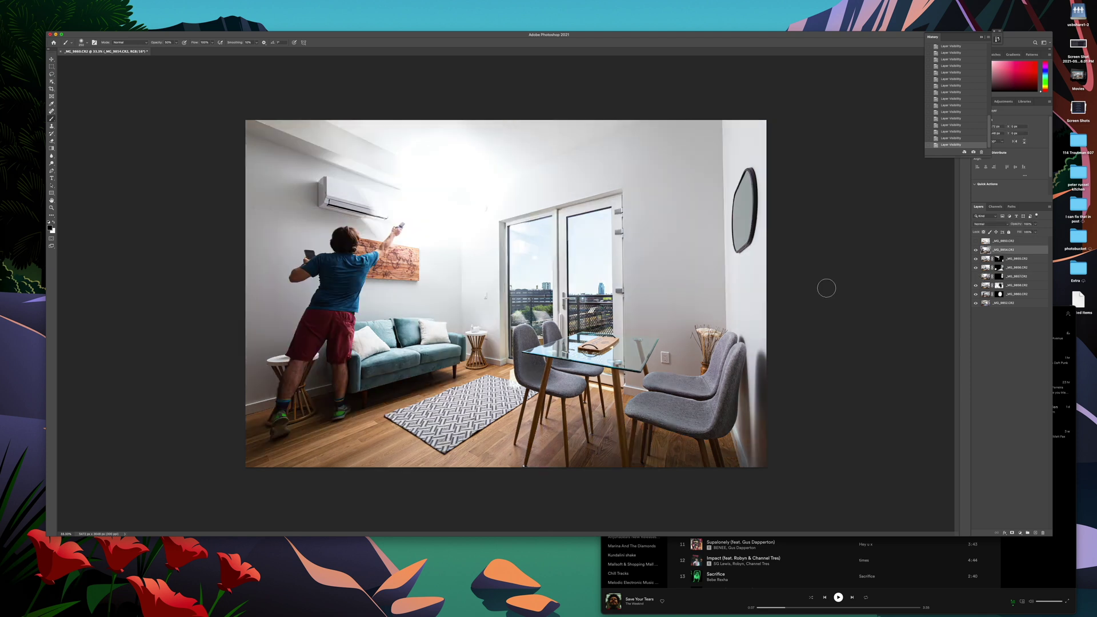
left_click(1012, 533, "alt")
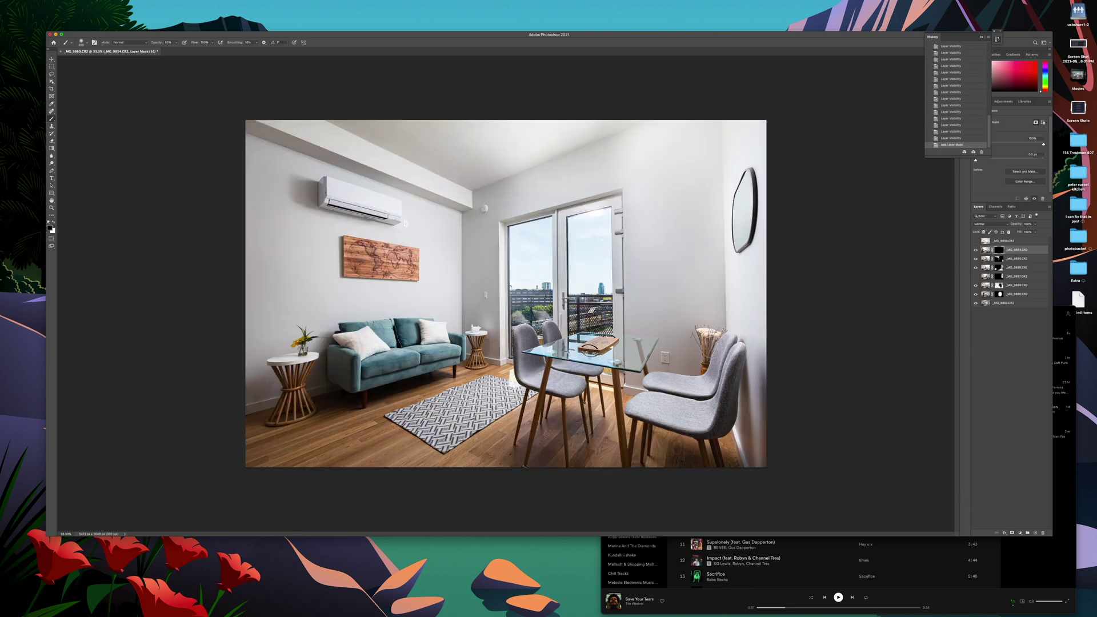
key("x")
mouse_move(708, 346)
left_mouse_down()
mouse_move(708, 318)
mouse_move(688, 361)
mouse_move(704, 303)
left_mouse_up()
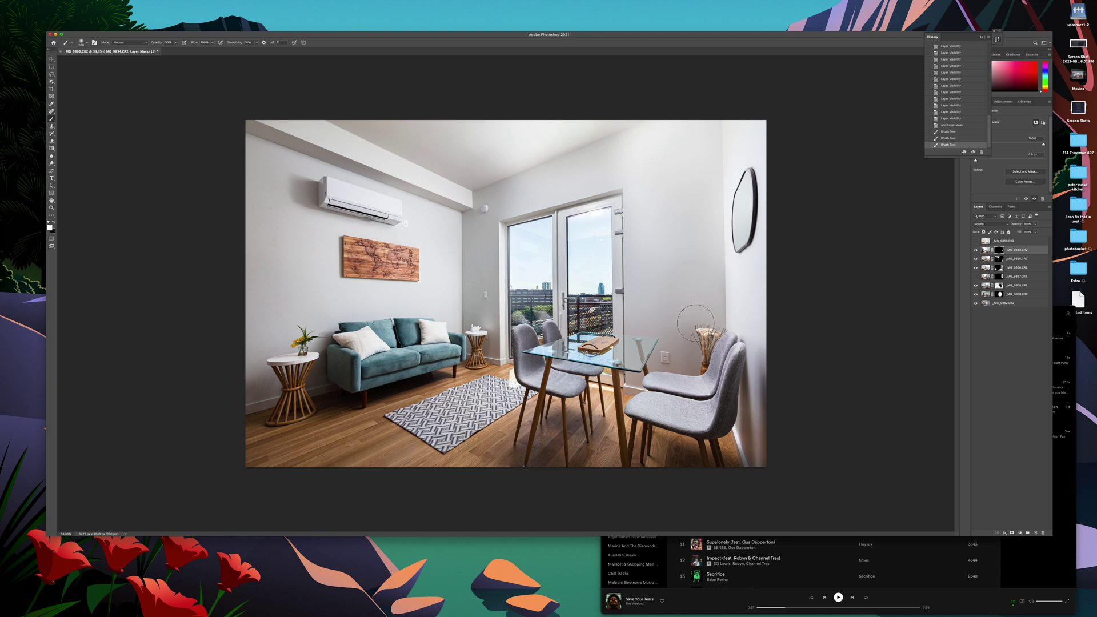
key("bracketright")
key("bracketright")
key("bracketright")
key("bracketright")
key("bracketright")
key("bracketright")
mouse_move(659, 240)
left_mouse_down()
mouse_move(670, 298)
mouse_move(666, 160)
left_mouse_up()
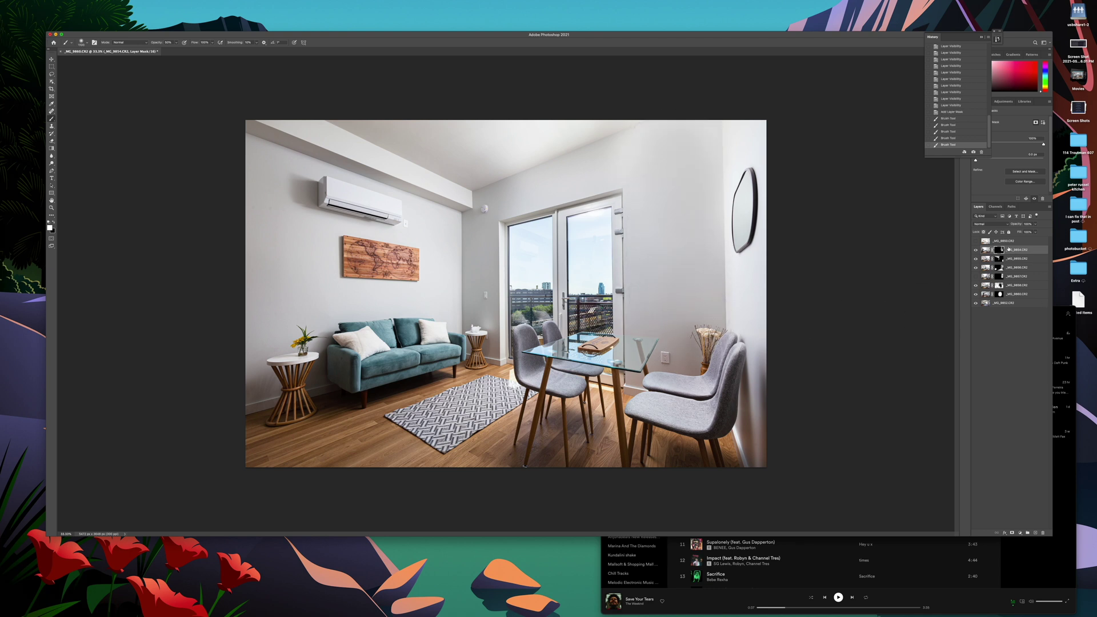
Check the new mask against the full flash exposure and paint white over the wall above the balcony door
left_click(1000, 250, "shift")
left_click(999, 251, "shift")
mouse_move(678, 137)
left_mouse_down()
mouse_move(630, 160)
mouse_move(588, 155)
left_mouse_up()
mouse_move(521, 193)
left_mouse_down()
mouse_move(531, 166)
mouse_move(519, 164)
left_mouse_up()
key("x")
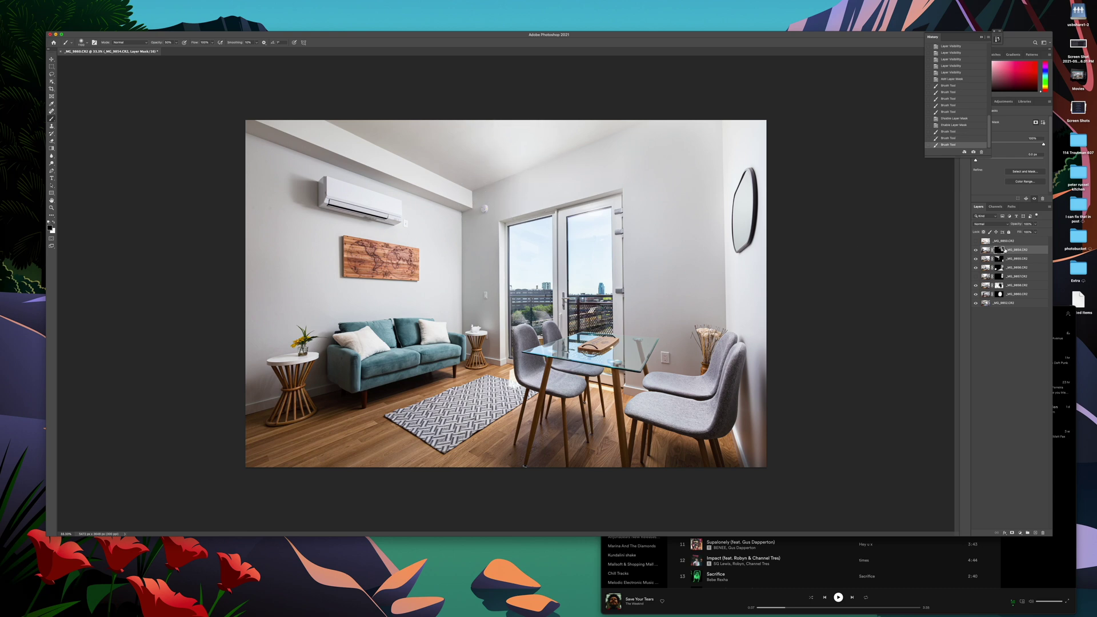
Toggle the new mask on the flash layer above _MG_9855.CR2 to compare the blend with the unmasked exposure
left_click(999, 250, "shift")
left_click(999, 250, "shift")
left_click(1000, 250, "shift")
left_click(999, 250, "shift")
left_click(998, 249, "shift")
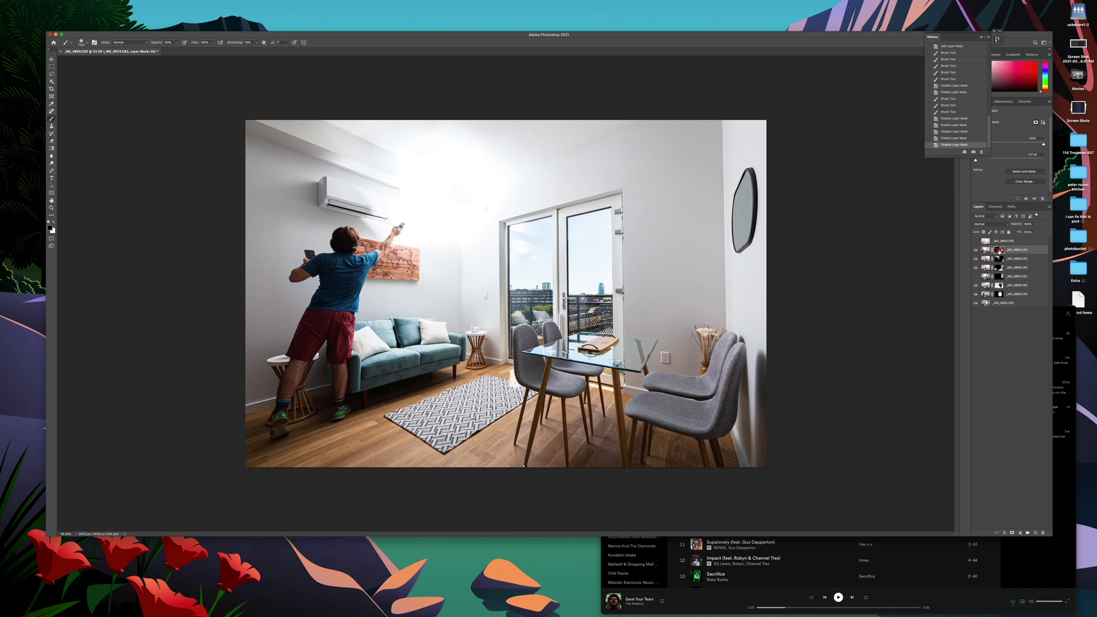
left_click(998, 250, "shift")
left_click(999, 250, "shift")
left_click(998, 249, "shift")
left_click(998, 250, "shift")
With a smaller brush, paint white on the mask down the balcony door's centre post, using a straight stroke along it
key("bracketleft")
key("bracketleft")
key("bracketleft")
key("bracketleft")
key("bracketleft")
key("bracketleft")
key("bracketleft")
key("x")
left_click_drag(561, 209, 558, 250)
left_click(998, 250, "shift")
left_click_drag(567, 217, 559, 337)
left_click(560, 211)
left_click(559, 217)
left_click(559, 340, "shift")
left_click(557, 208)
left_click(496, 221, "shift")
key("super+z")
Reduce the brush size and paint white on the mask along the top of the balcony door frame, from one corner to the other
key("bracketleft")
key("bracketleft")
key("bracketleft")
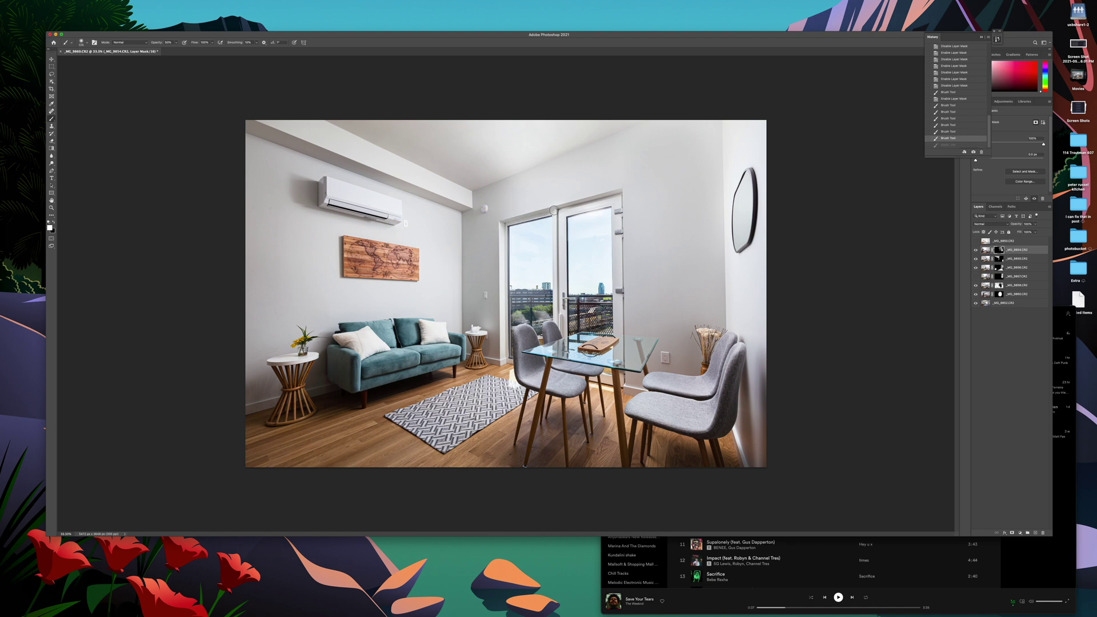
left_click(556, 210)
left_click_drag(503, 224, 550, 210)
left_click(562, 209)
left_click(619, 195, "shift")
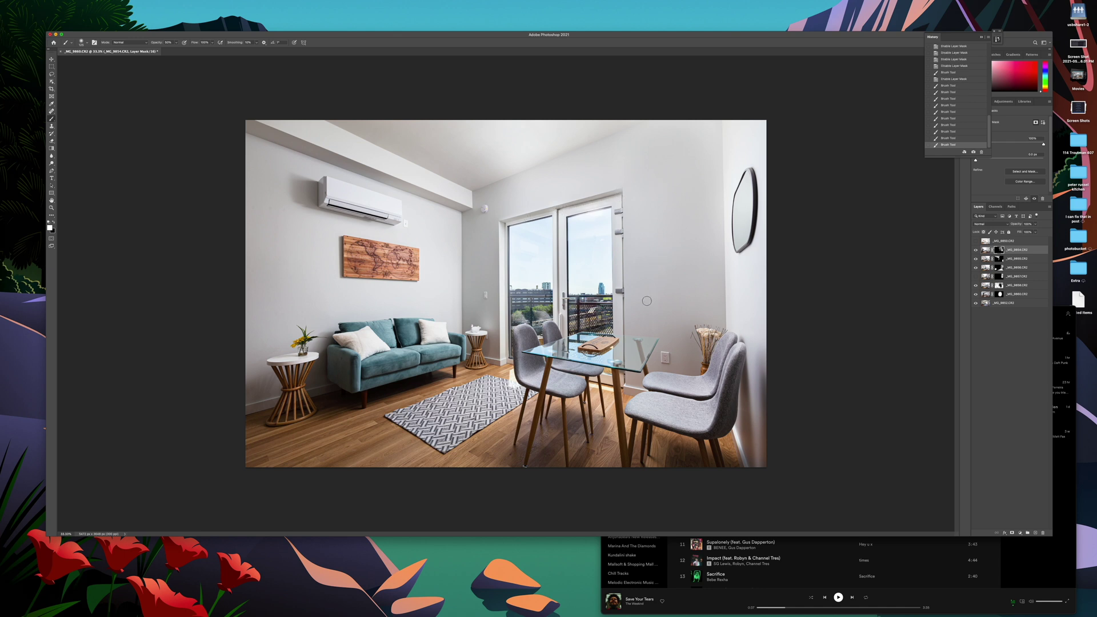
Paint white on the mask over the door jamb next to the dining area and the lower part of the centre post
left_click(616, 200)
left_click(621, 330)
left_click(616, 322)
left_click_drag(558, 263, 559, 310)
Compare the blended door frame and walls with the full flash exposure by repeatedly toggling the mask of the layer above _MG_9855.CR2
left_click(1018, 241)
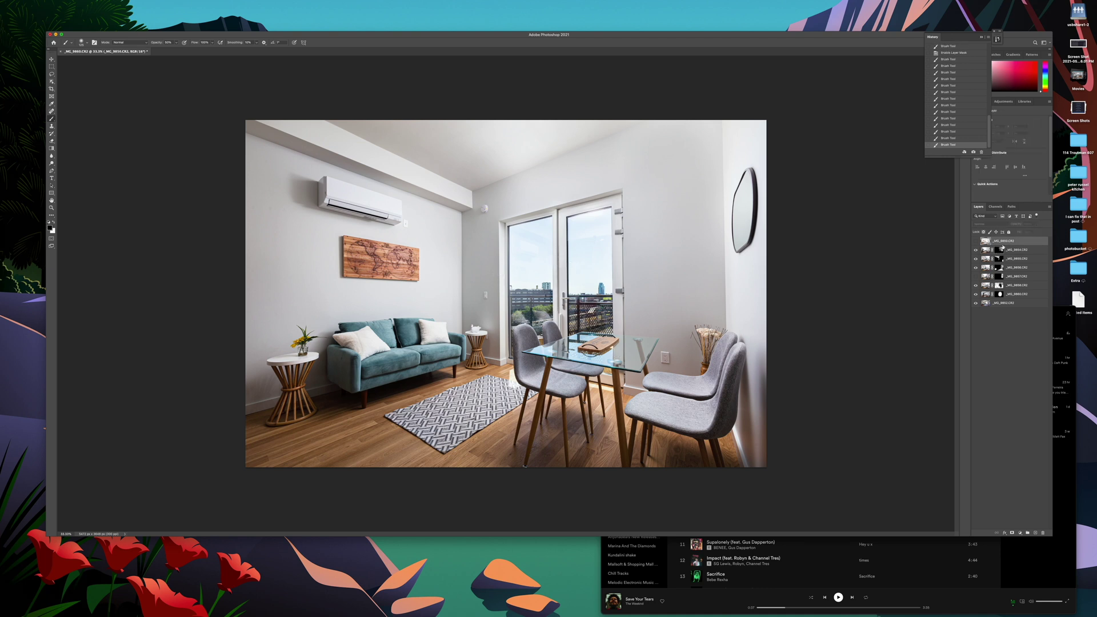
left_click(1000, 249, "shift")
left_click(1000, 250, "shift")
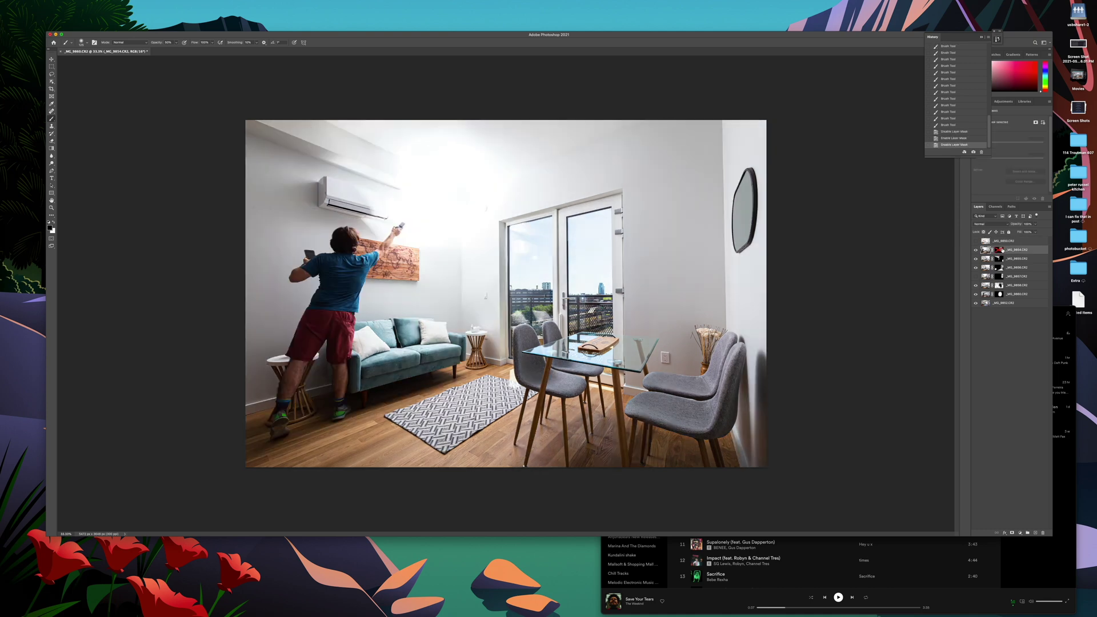
left_click(1001, 250, "shift")
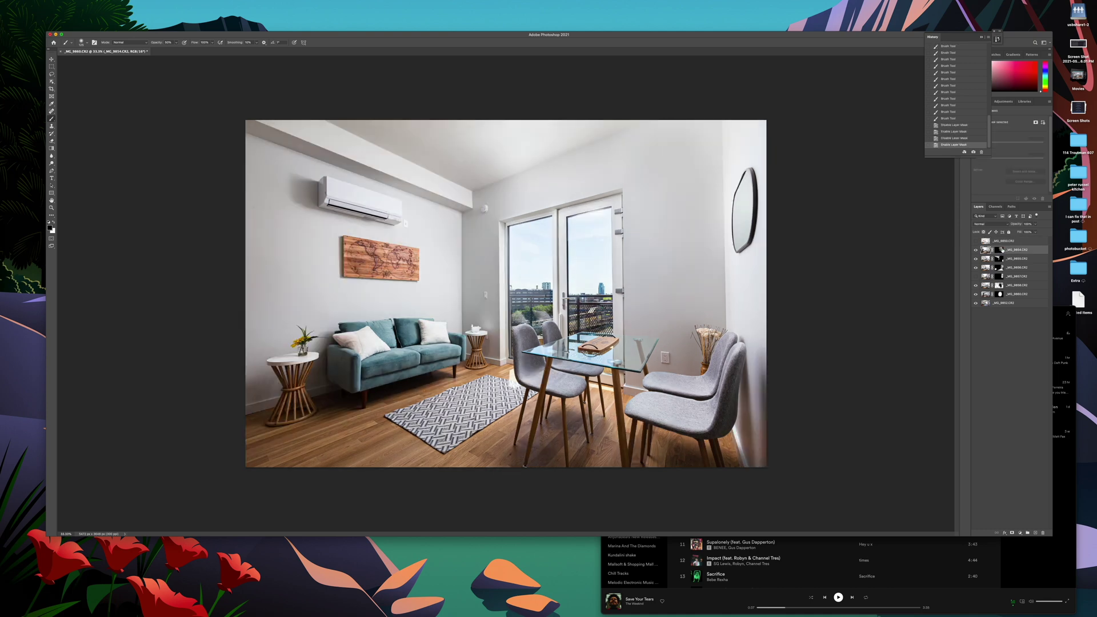
left_click(1000, 250, "shift")
left_click(1001, 250, "shift")
left_click(1001, 250, "shift")
left_click(1001, 249, "shift")
left_click(1001, 249, "shift")
left_click(1001, 250, "shift")
left_click(1001, 250, "shift")
left_click(1001, 249, "shift")
left_click(1000, 250, "shift")
left_click(1001, 249, "shift")
left_click(1001, 249, "shift")
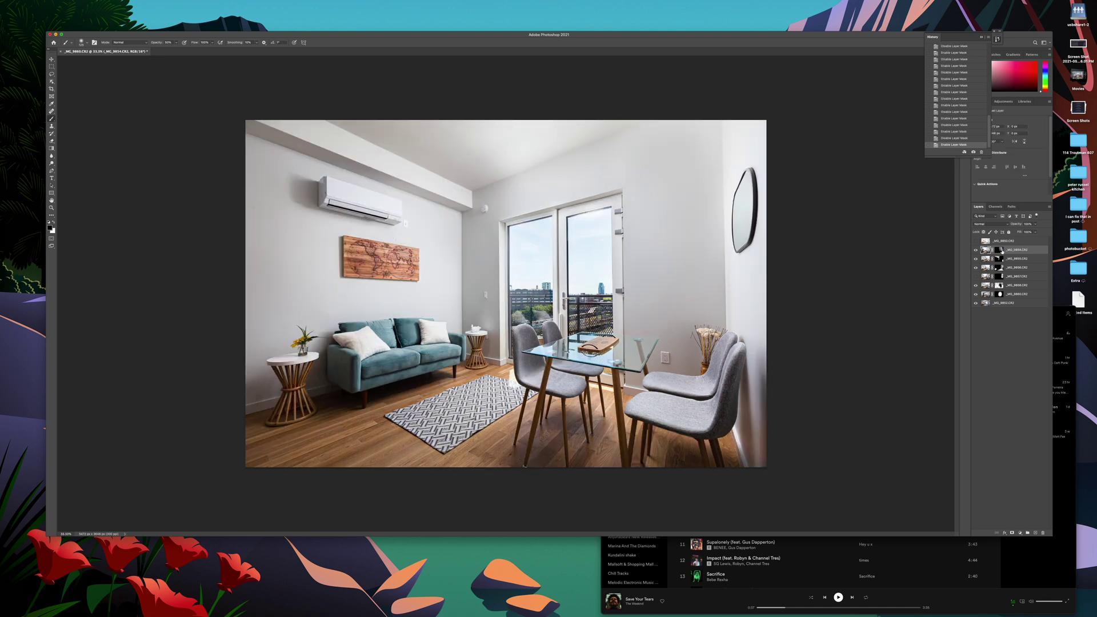
double_click(1001, 250)
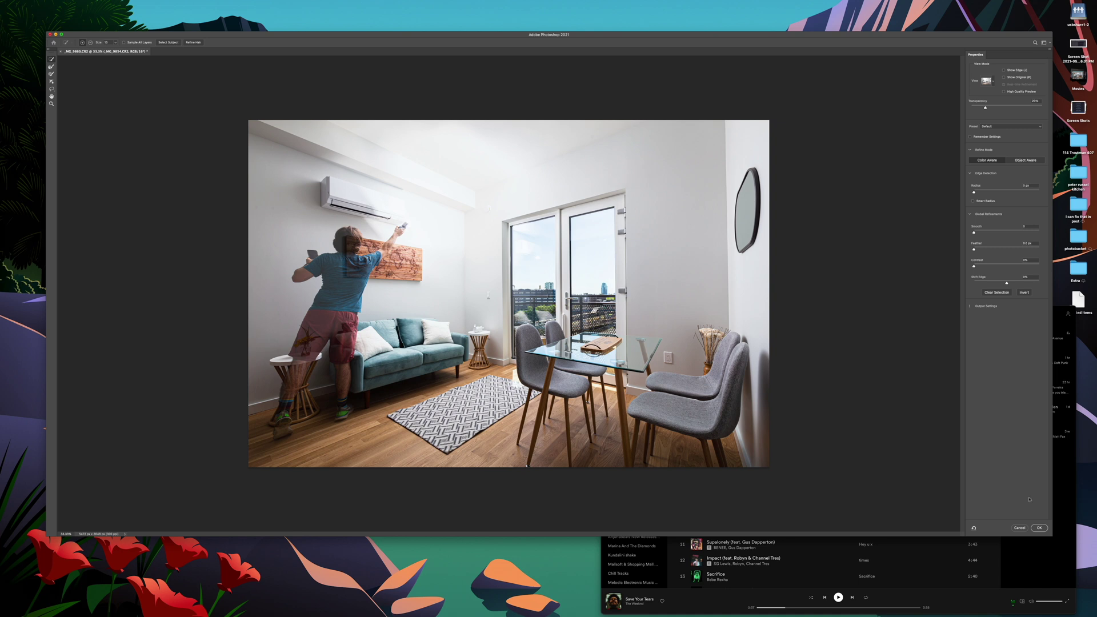
left_click(1026, 528)
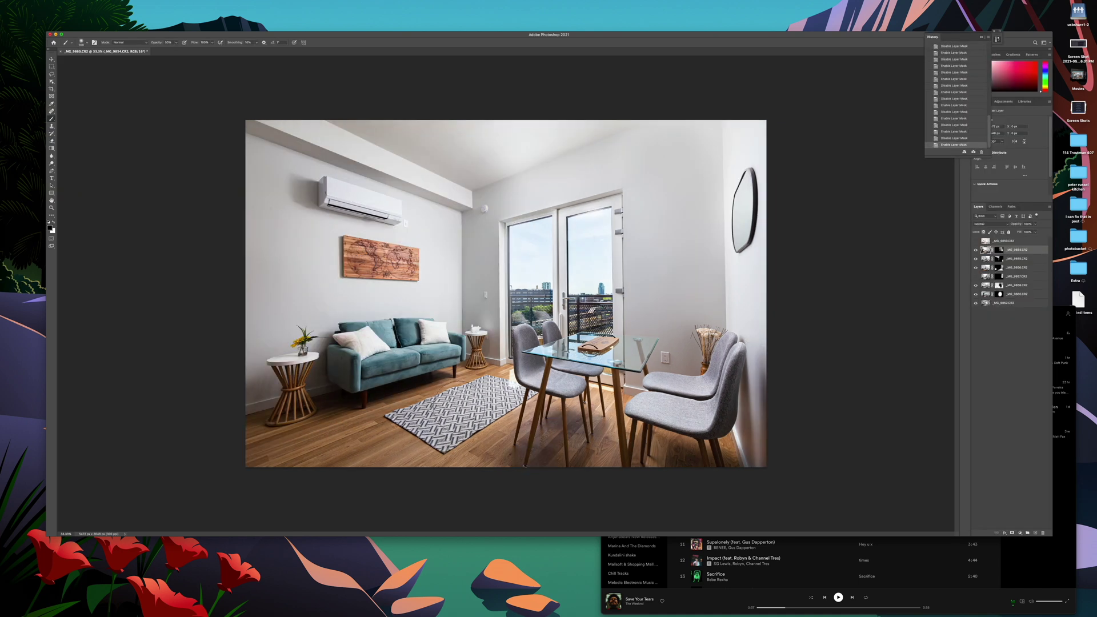
Select that layer's mask, set the brush opacity to 30% and paint over the rug's edge, checking the effect against the unmasked exposure
left_click(999, 249)
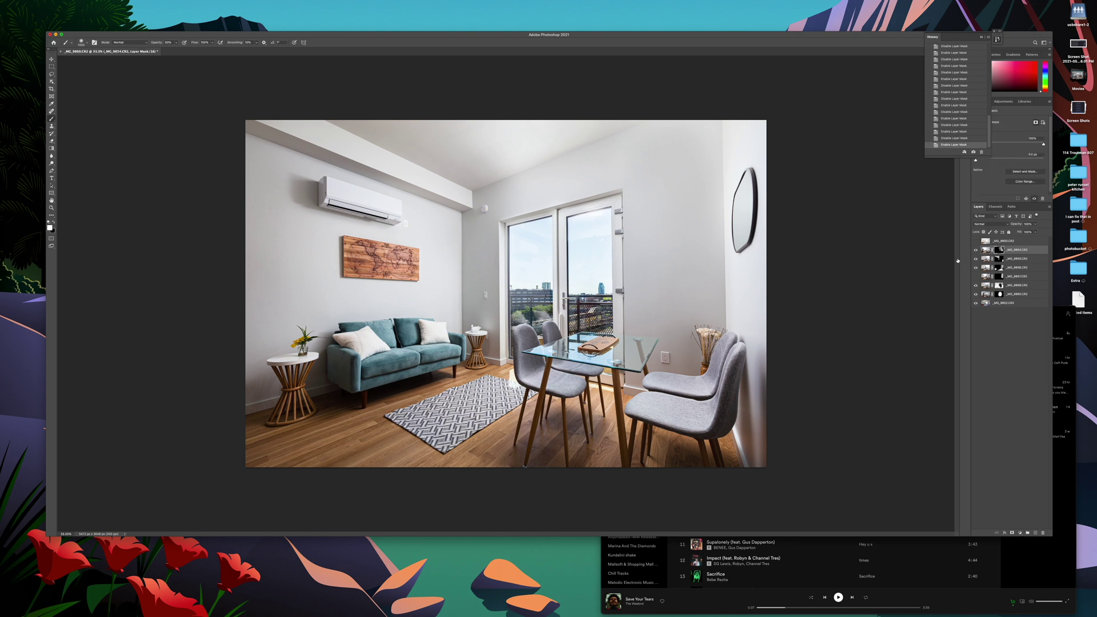
key("3")
mouse_move(485, 402)
left_mouse_down()
mouse_move(459, 406)
mouse_move(484, 403)
mouse_move(468, 410)
mouse_move(484, 396)
mouse_move(457, 400)
mouse_move(488, 396)
left_mouse_up()
left_click(975, 250)
left_click(975, 250)
left_click(1005, 251, "shift")
left_click(1006, 252, "shift")
left_click(1006, 252, "shift")
left_click(1000, 251, "shift")
Paint white on the mask over the floor beside the front chair and the near part of the rug, and compare with the mask off
left_click(523, 392)
left_click(521, 401)
left_click(506, 410)
left_click(492, 411)
left_click_drag(454, 408, 443, 419)
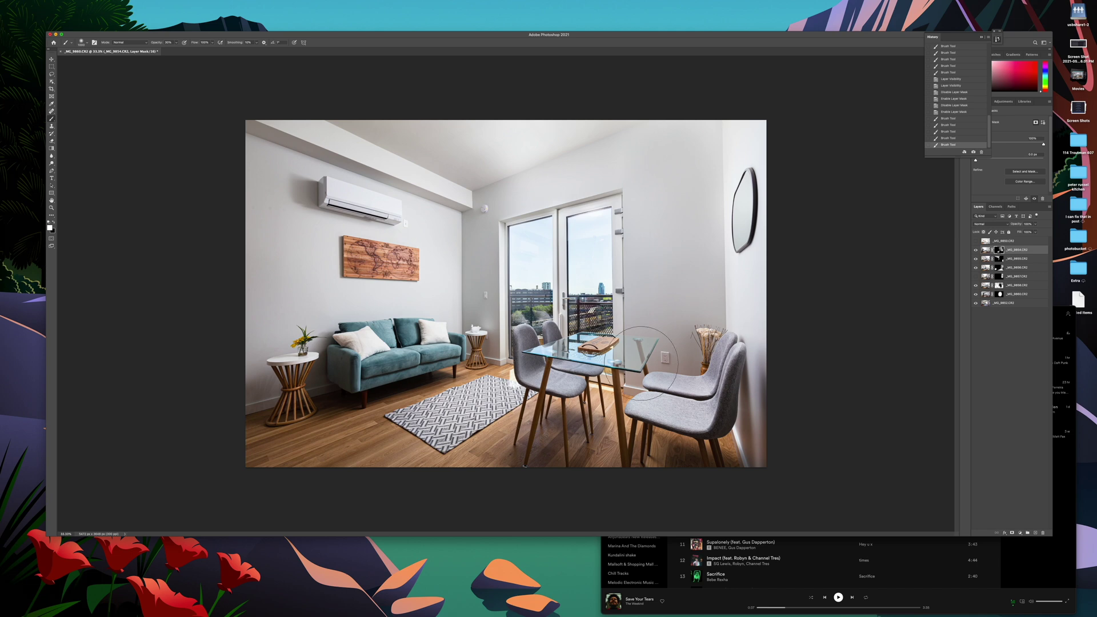
left_click(1000, 251, "shift")
left_click(1000, 251, "shift")
left_click(999, 251, "shift")
left_click(999, 251, "shift")
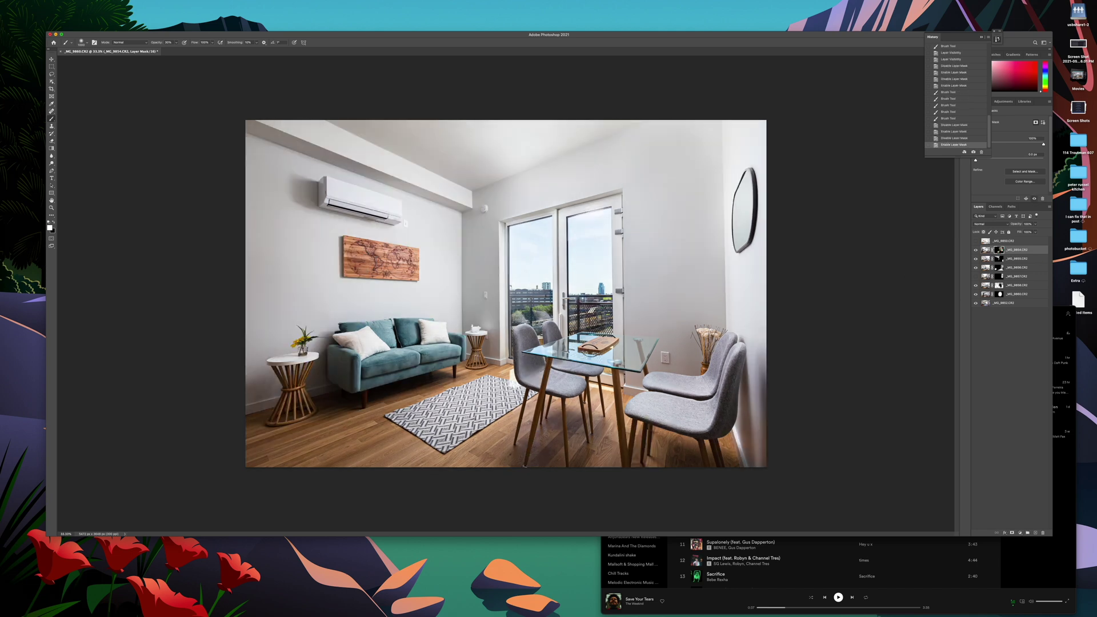
Compare the three uppermost masked exposures and the second-lowest masked one by toggling each layer mask off and on
left_click(999, 251, "shift")
left_click(999, 251, "shift")
left_click(999, 259)
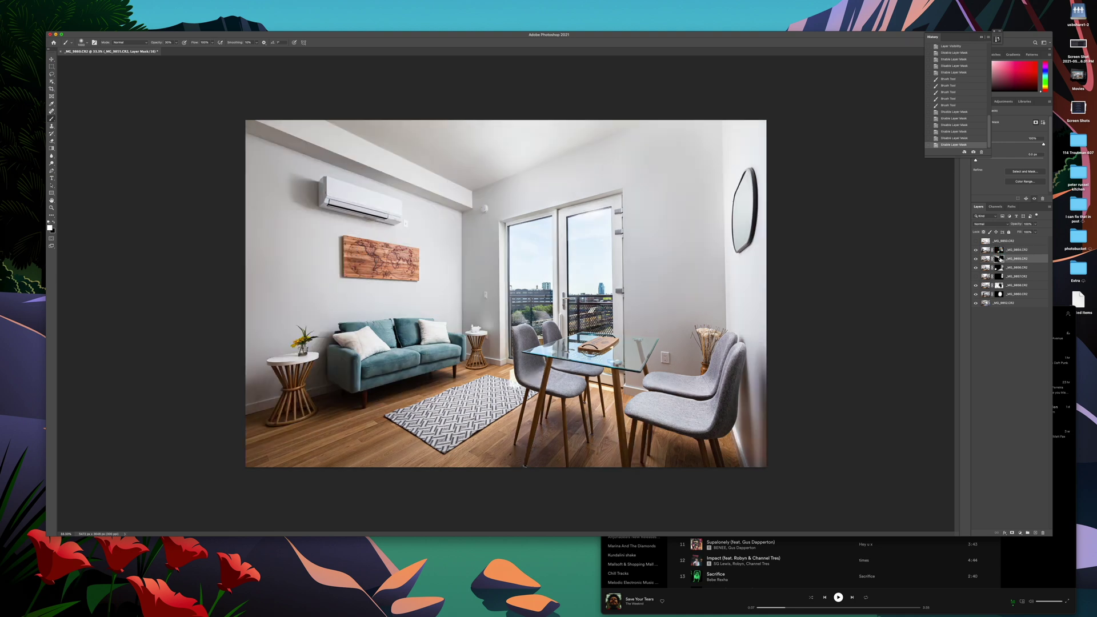
left_click(999, 258, "shift")
left_click(999, 258, "shift")
left_click(1005, 267)
left_click(1000, 267, "shift")
left_click(999, 267, "shift")
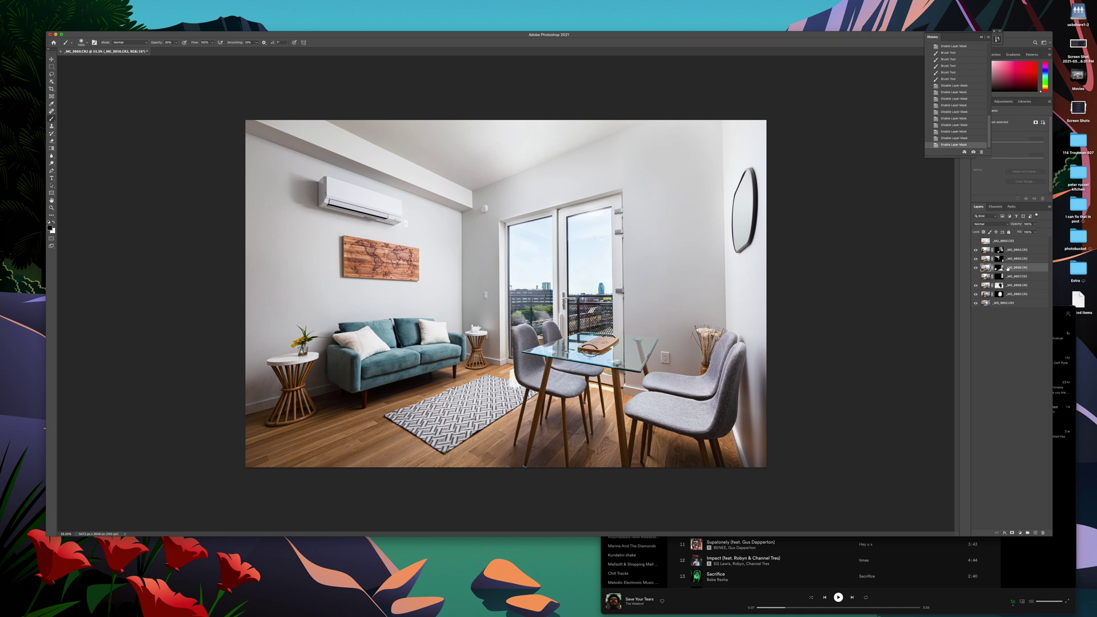
left_click(999, 285)
left_click(999, 285, "shift")
left_click(999, 285, "shift")
Isolate the base exposure, then view the lowest masked flash exposure over it with its mask off and on
left_click(1000, 293)
left_click(999, 294, "shift")
left_click(975, 294)
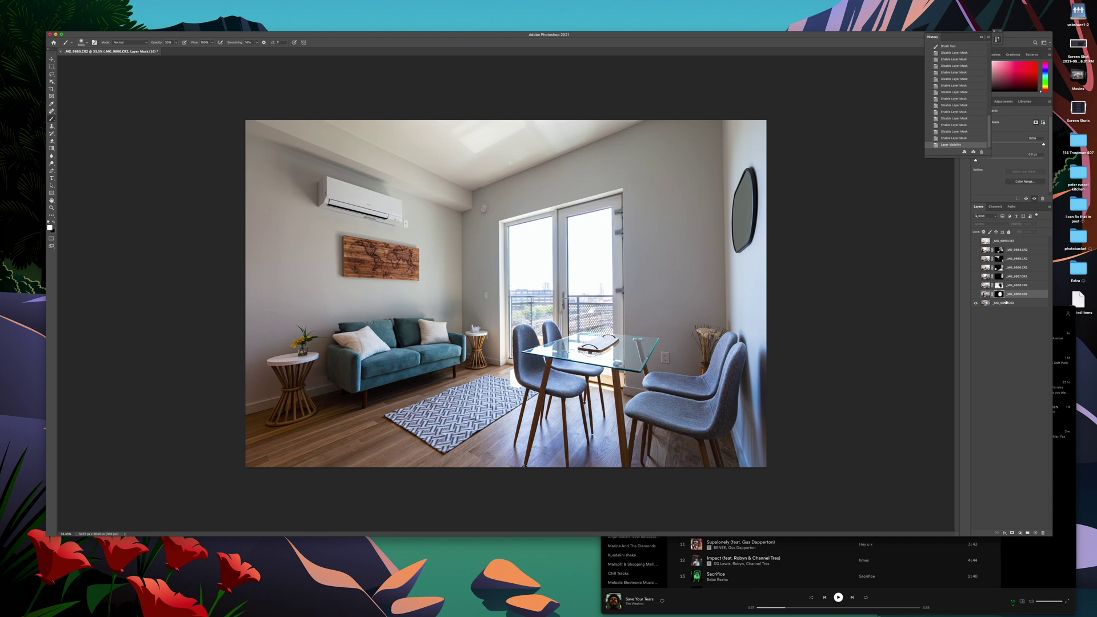
left_click(975, 295)
left_click(1000, 294, "shift")
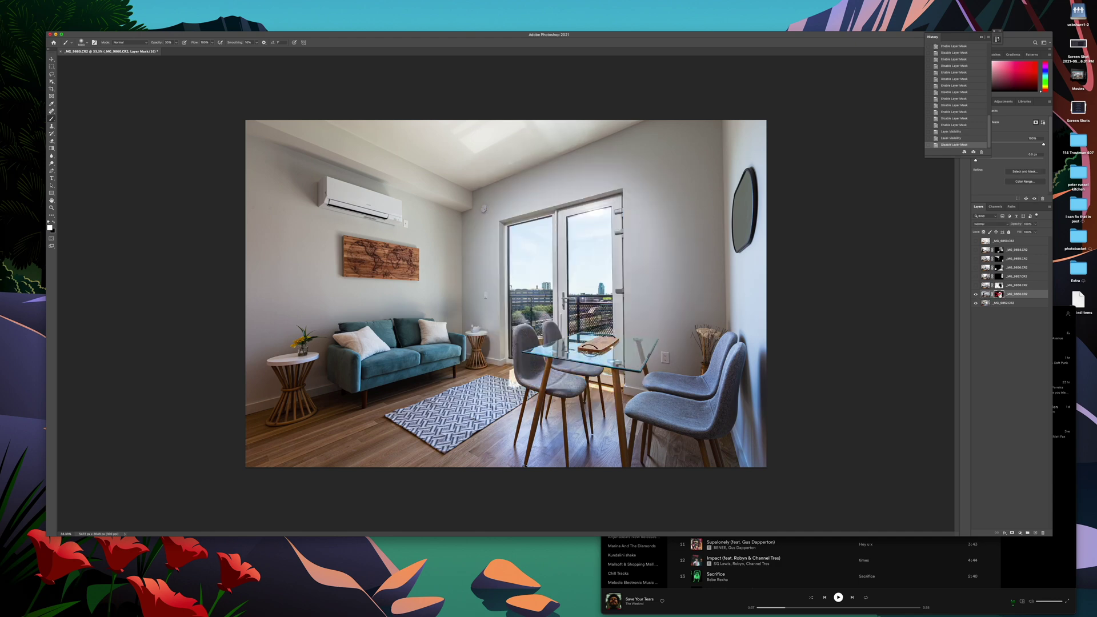
left_click(1034, 198)
left_click(1034, 199)
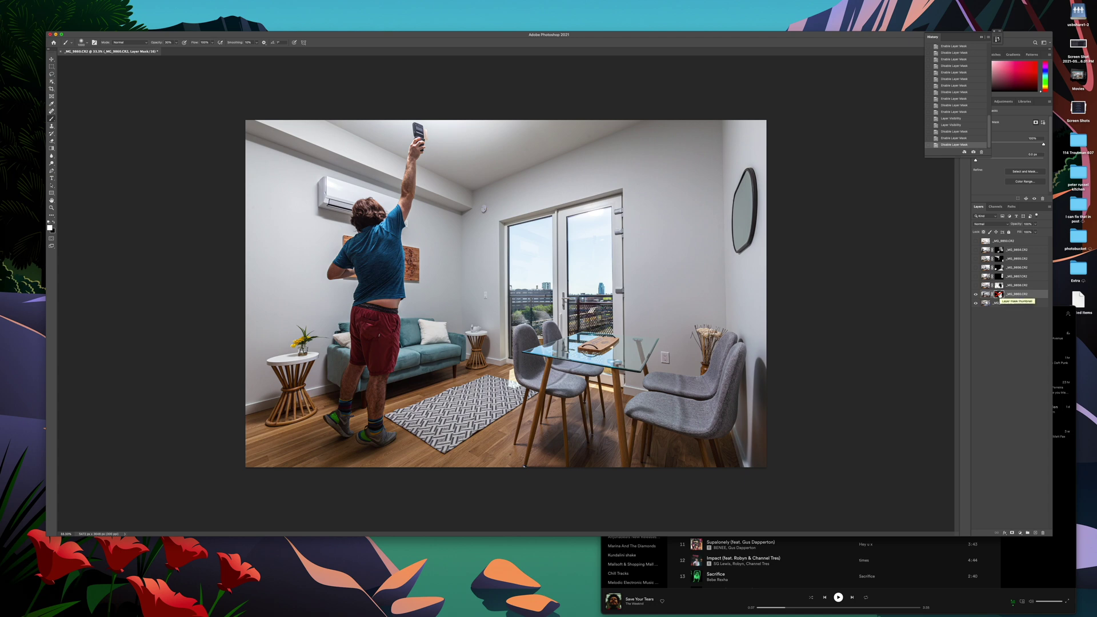
left_click(1000, 294, "shift")
View the second-lowest masked flash exposure with the layer below it hidden, comparing its mask off and on
left_click(999, 286)
left_click(976, 285)
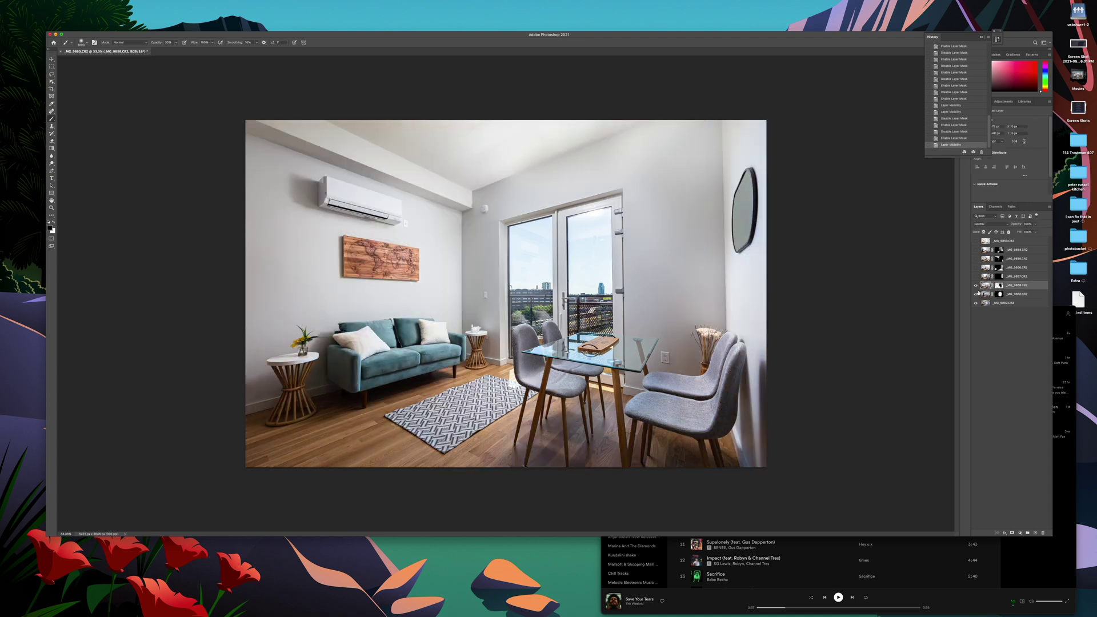
left_click(975, 294)
left_click(998, 285)
left_click(999, 285, "shift")
left_click(998, 285, "shift")
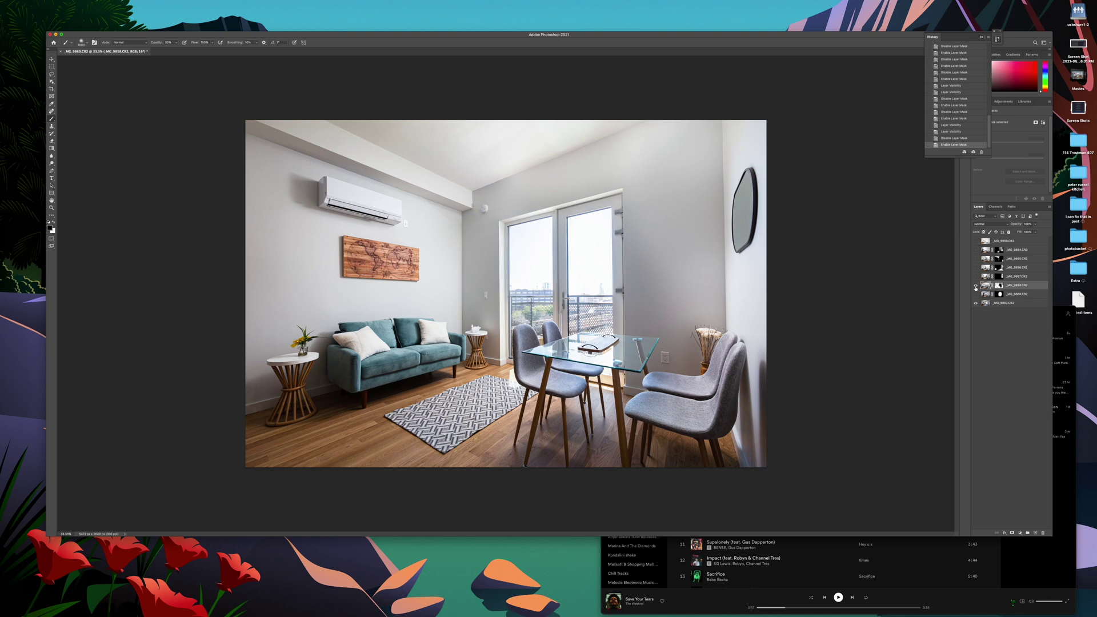
Examine what the third masked exposure from the bottom contributes by toggling its visibility and its mask
left_click(1014, 276)
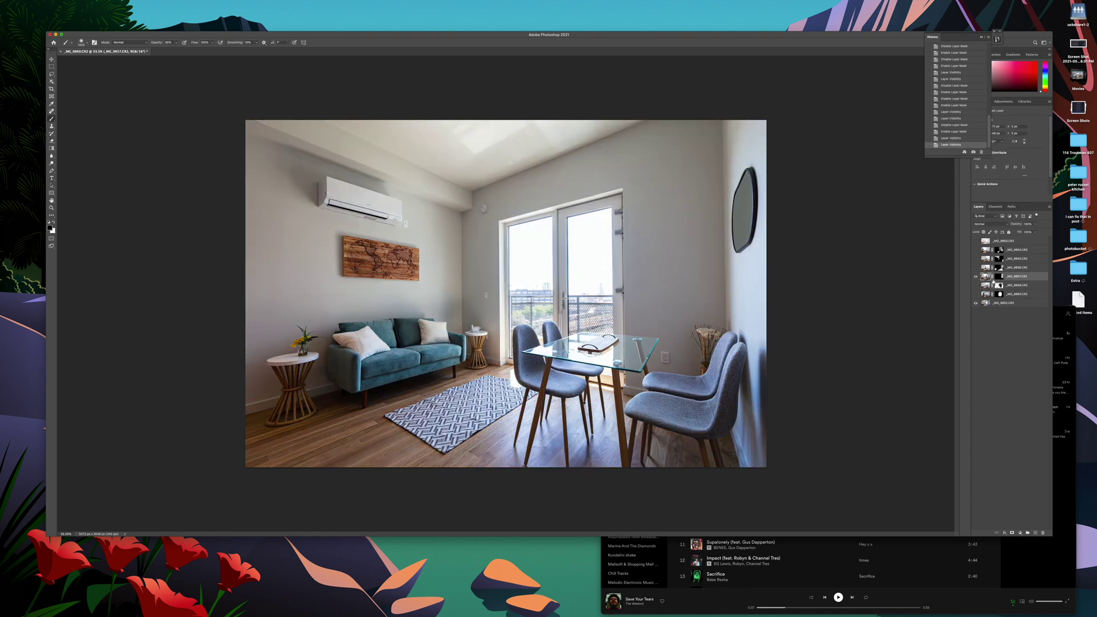
left_click(999, 276, "shift")
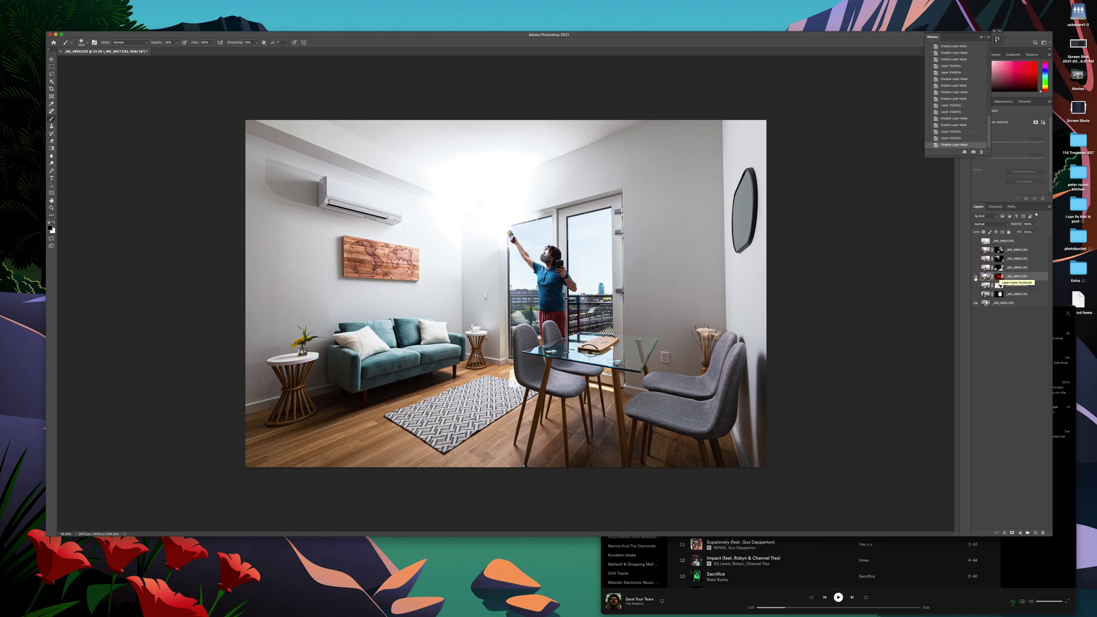
left_click(975, 277)
left_click(976, 277)
left_click(999, 276, "shift")
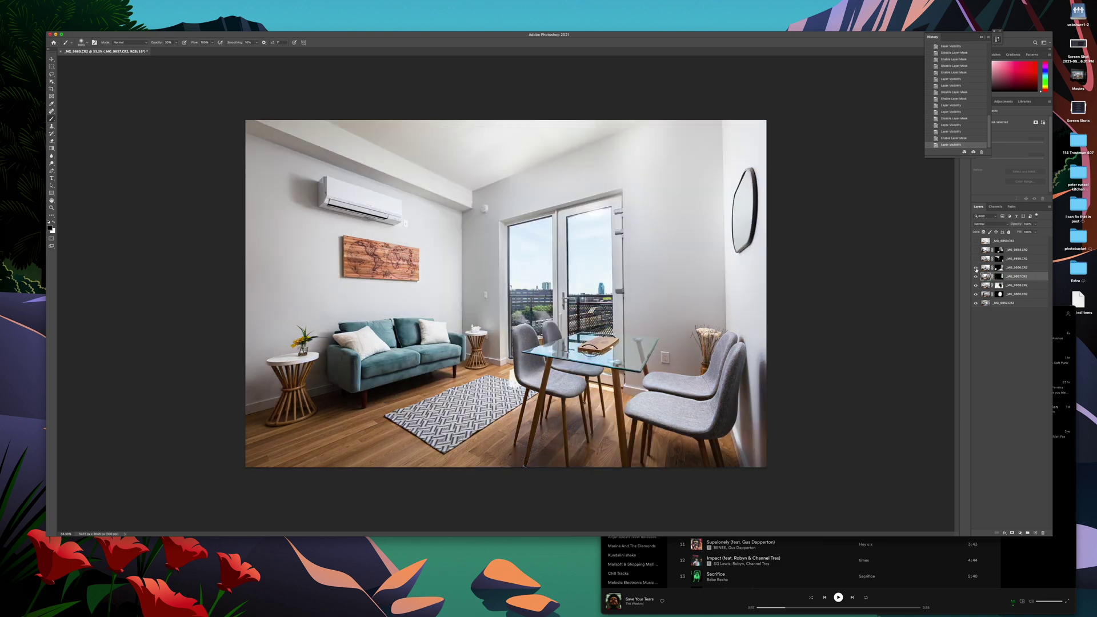
Examine the fourth masked exposure from the bottom over the lower layers by toggling its mask and visibility
left_click(998, 268, "shift")
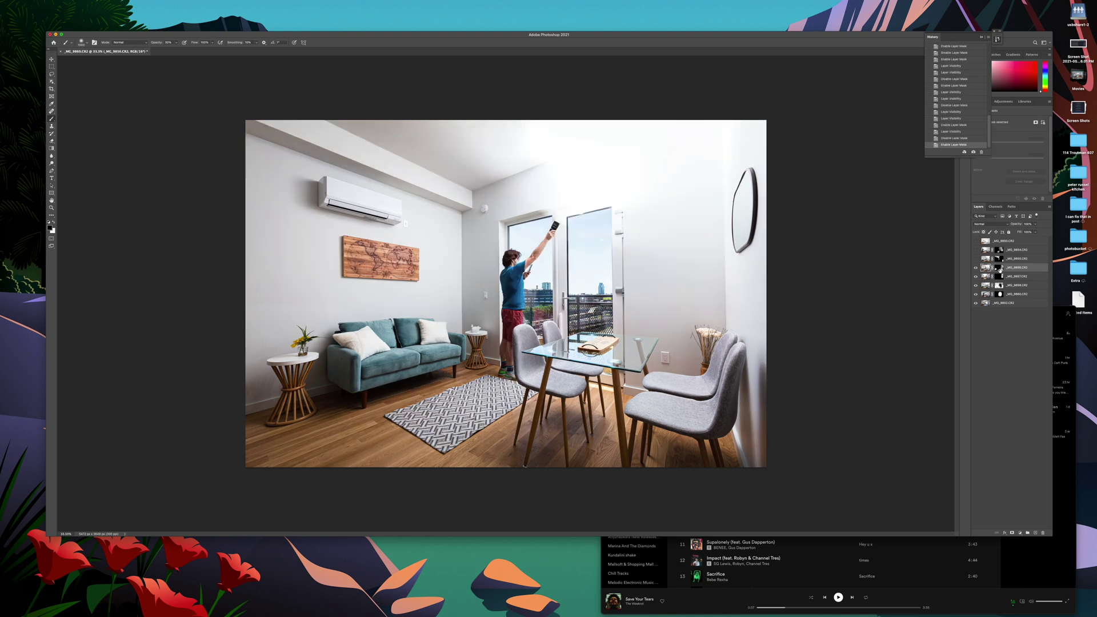
left_click(998, 268, "shift")
left_click(976, 268)
left_click(975, 268)
left_click(976, 268)
key("alt+]")
Review the two uppermost masked flash exposures in turn over the lower layers, toggling each mask off and on
left_click(975, 259)
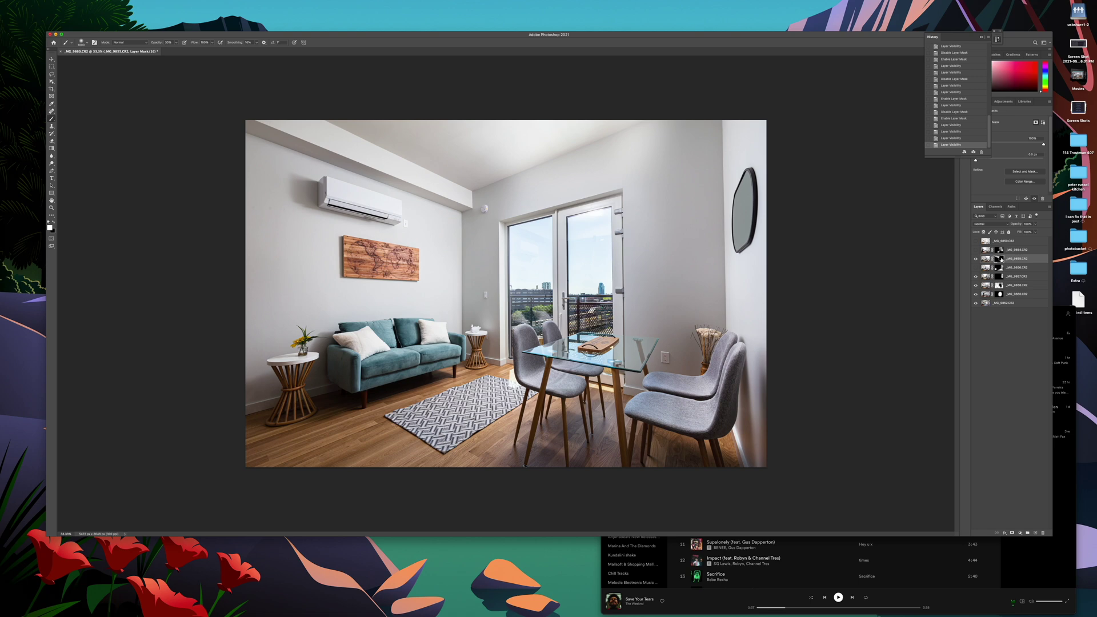
left_click(999, 259, "shift")
left_click(999, 259, "shift")
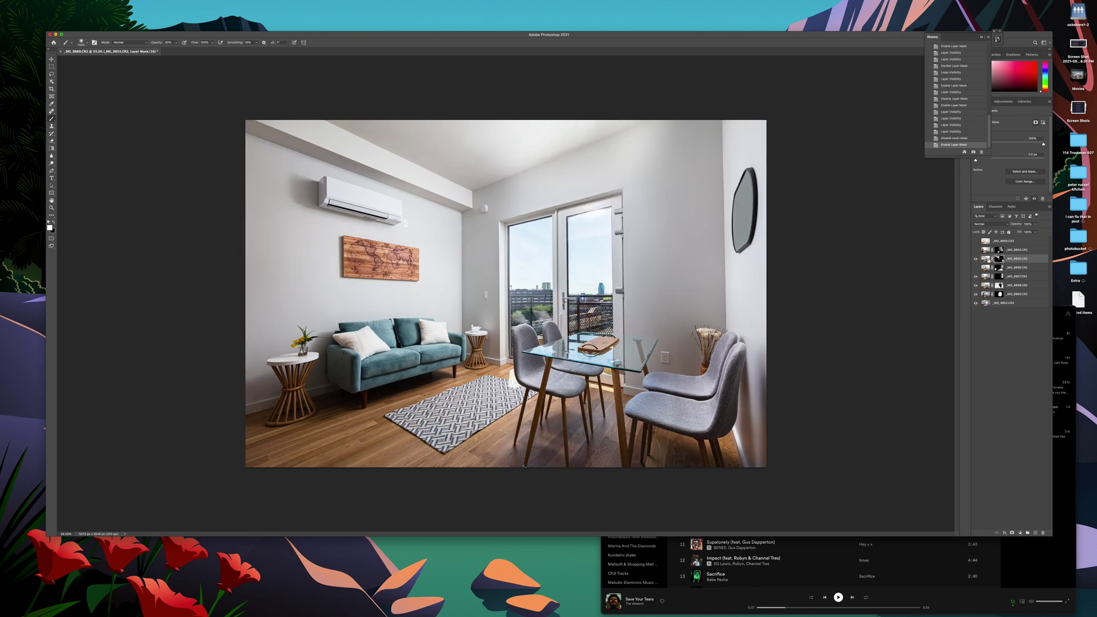
left_click(976, 259)
left_click(1018, 249)
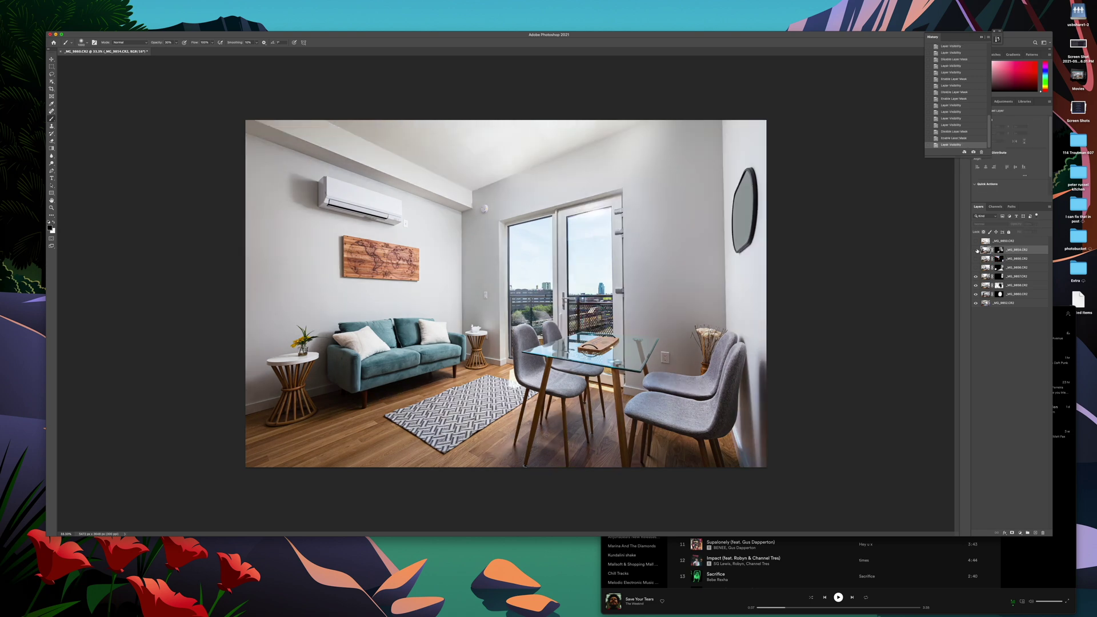
left_click(975, 249)
left_click(999, 250, "shift")
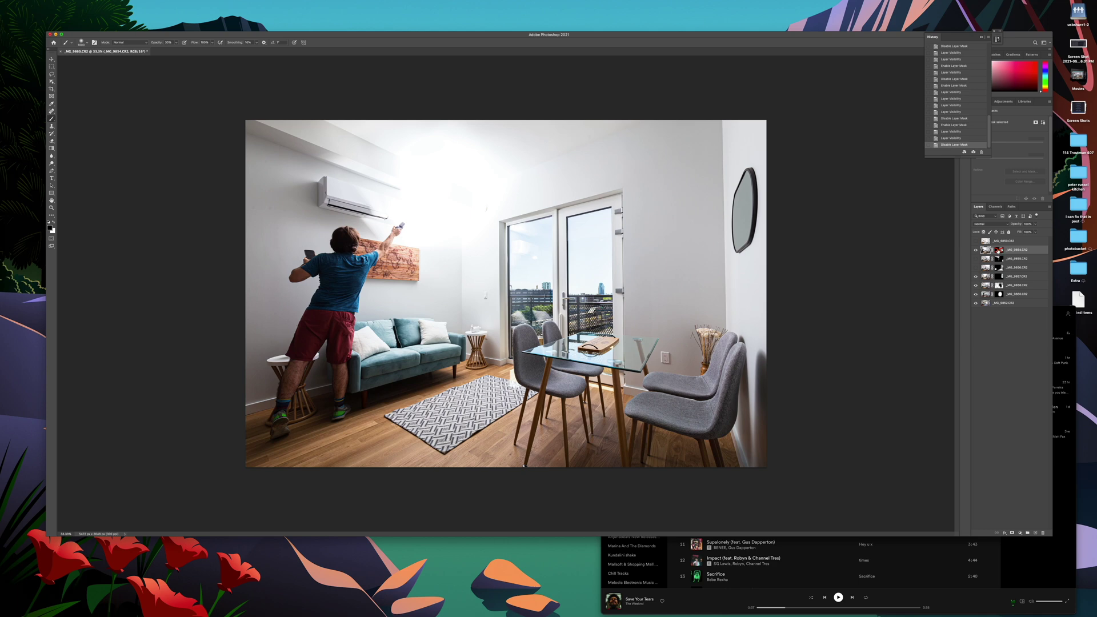
left_click(998, 251, "shift")
Compare the blended result with the bright ambient exposure at the top of the layer stack
left_click(976, 240)
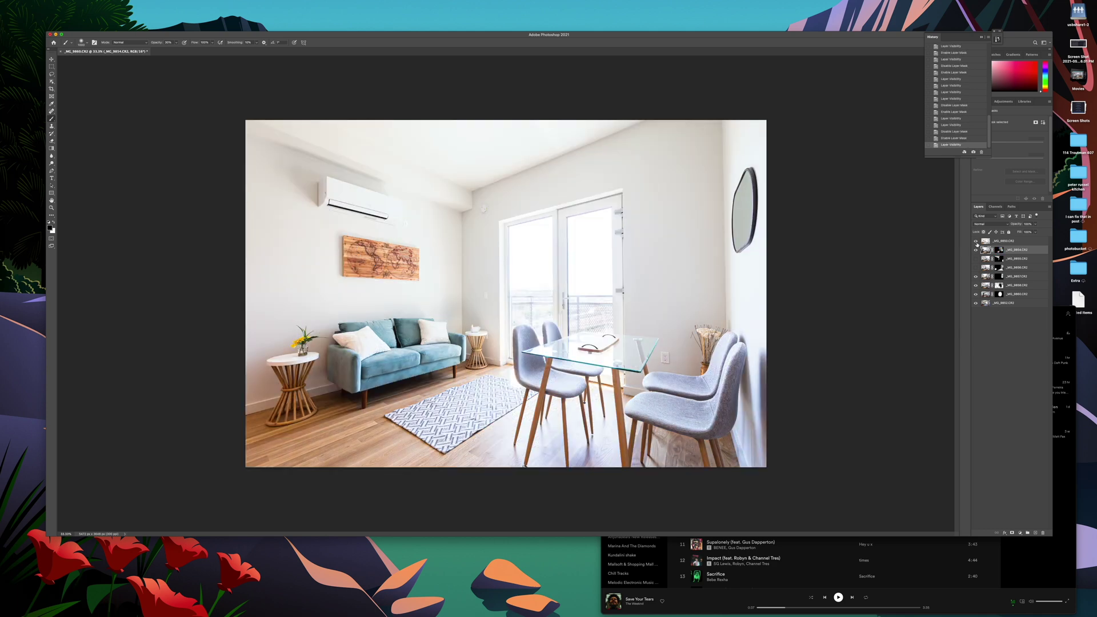
left_click(976, 242)
left_click(975, 242)
left_click(976, 241)
Recheck the masks of the two uppermost masked exposures and make all the masked layers visible
left_click(998, 250, "shift")
left_click(998, 250, "shift")
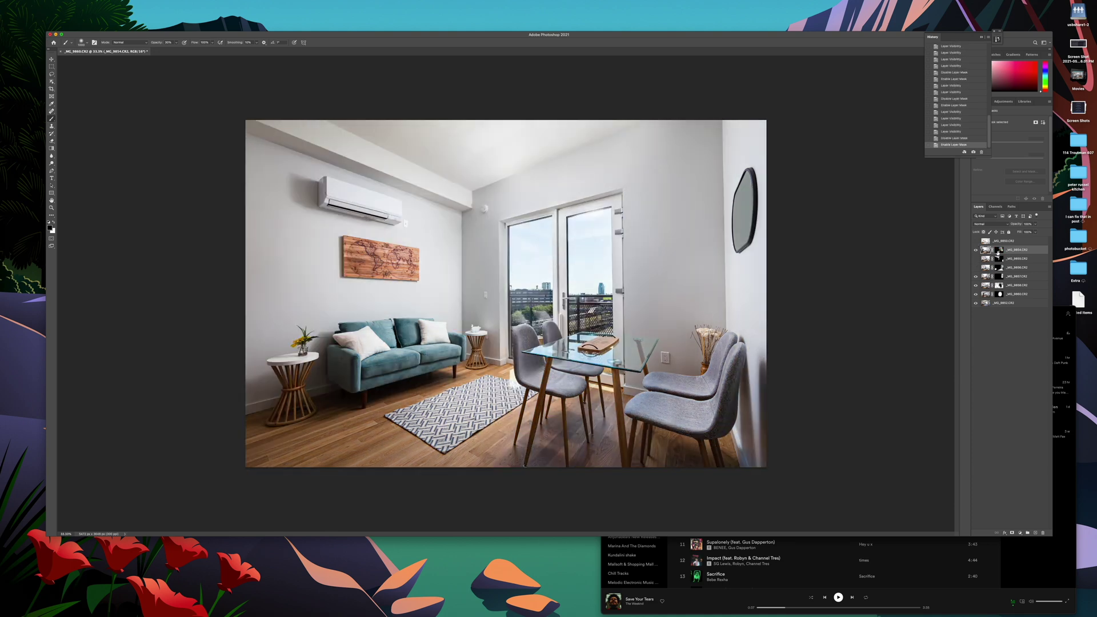
left_click(998, 250, "shift")
left_click(976, 249)
left_click(975, 258)
left_click(996, 260, "shift")
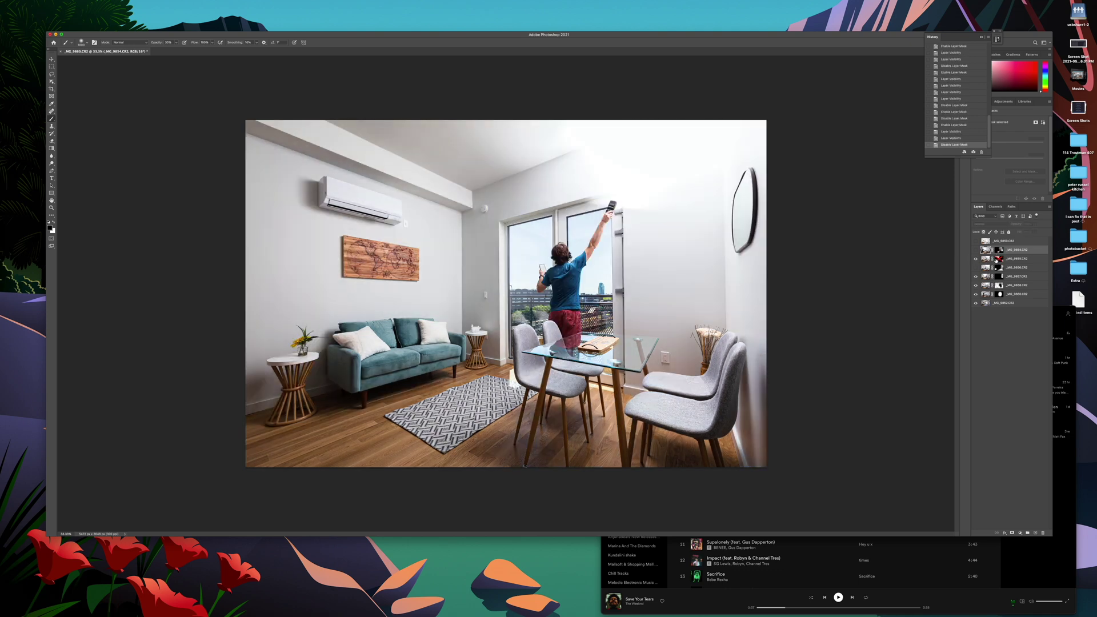
left_click(997, 259, "shift")
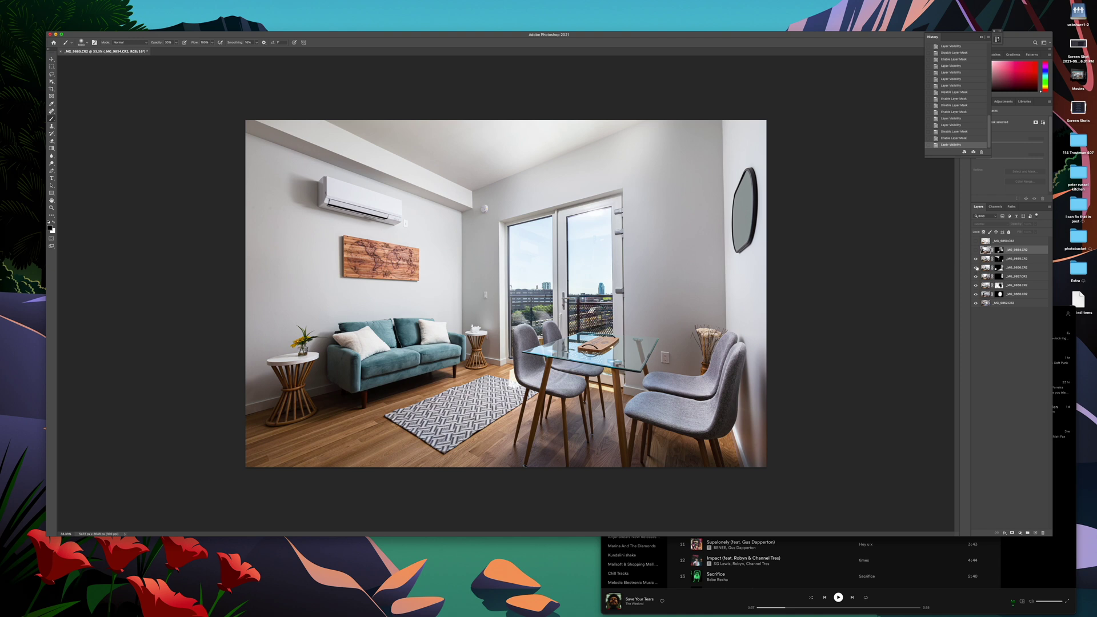
left_click(975, 267)
left_click(975, 249)
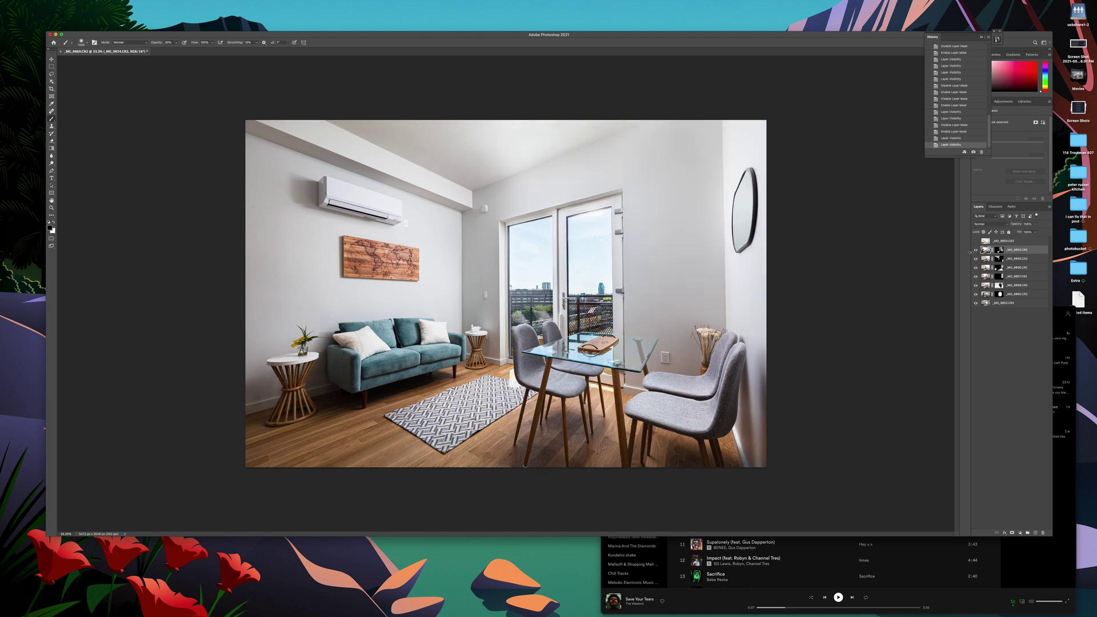
Compare the full blend with the bright ambient exposure and with the uppermost masked flash exposure unmasked
left_click(998, 250)
left_click(999, 250, "shift")
left_click(985, 242)
left_click(975, 241)
left_click(975, 241)
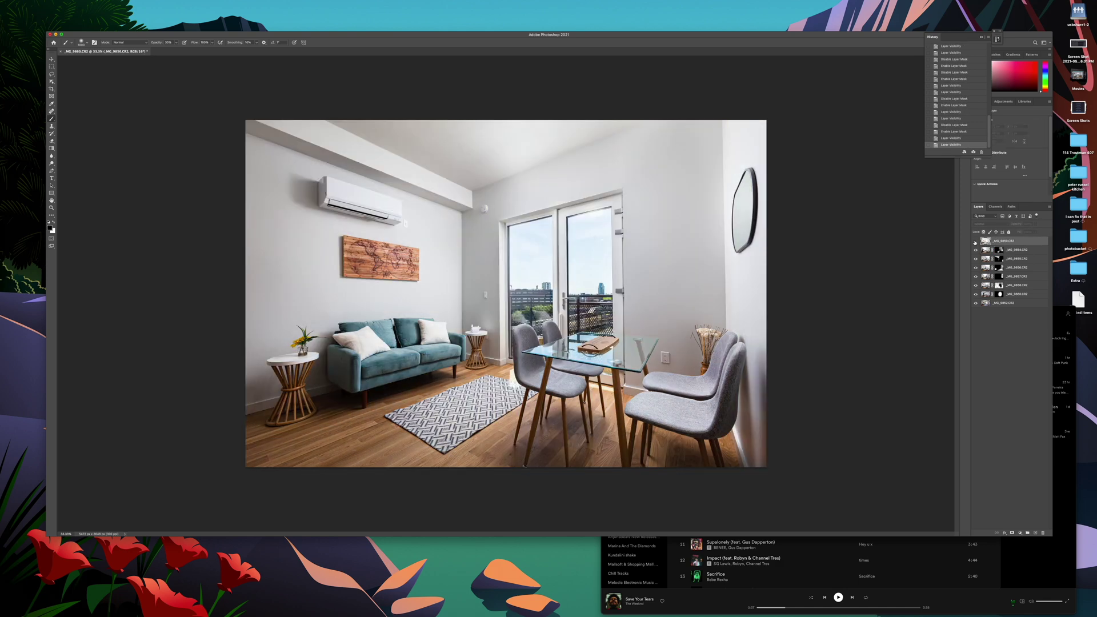
left_click(1005, 252)
left_click(999, 250, "shift")
left_click(998, 250, "shift")
left_click(999, 250, "shift")
left_click(999, 250, "shift")
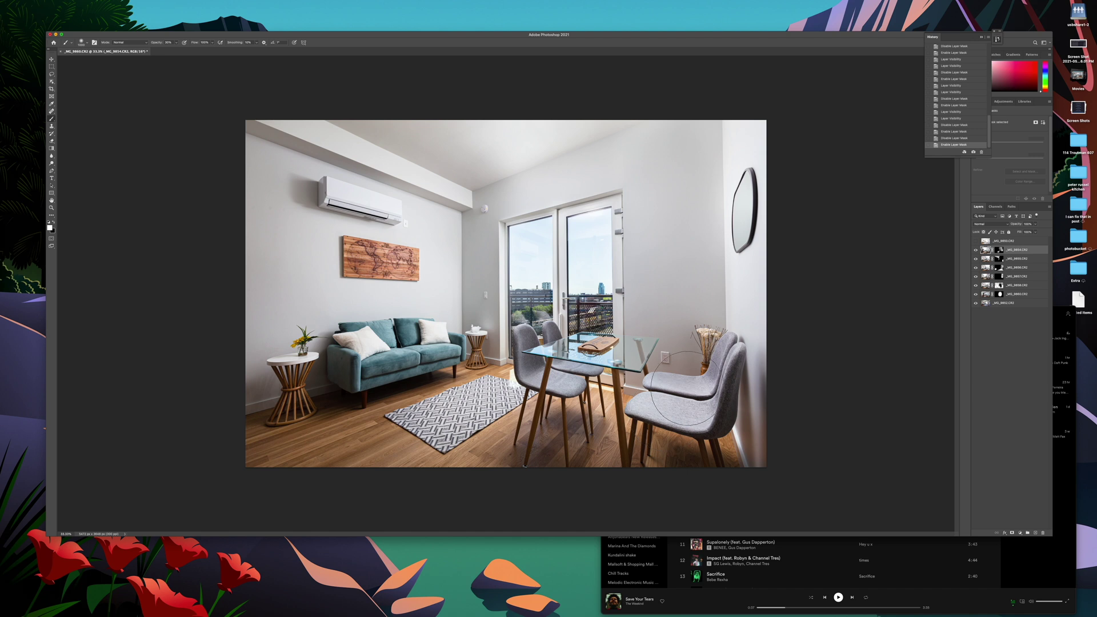
Paint white on the uppermost flash layer's mask over the dining chairs and the wall beside them
left_click(998, 251)
left_click_drag(673, 394, 663, 403)
left_click(685, 398)
left_click(555, 384)
left_click(560, 381)
left_click(684, 409)
left_click(663, 395)
left_click(746, 369)
left_click(749, 353)
left_click(781, 347)
Switch to black and paint on the same mask along the photo's right edge, from the wall down to the floor
key("x")
left_click(788, 383)
left_click(781, 391)
left_click(783, 429)
left_click(790, 463)
left_click(789, 488)
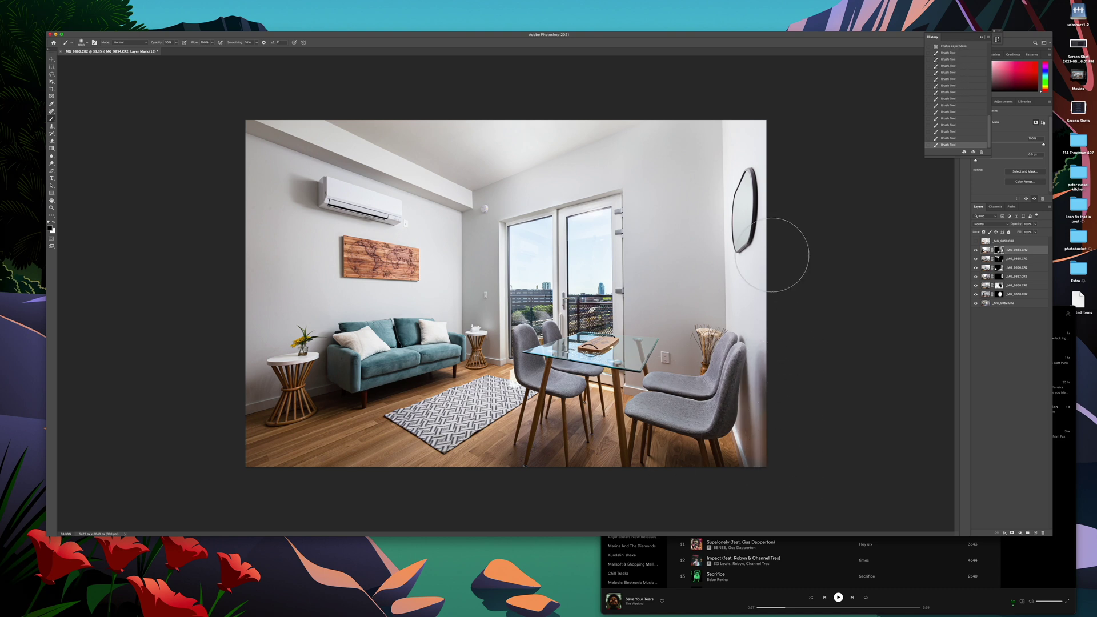
Select and show the bright ambient layer at the top of the stack, comparing the blend with and without it
left_click(1047, 241)
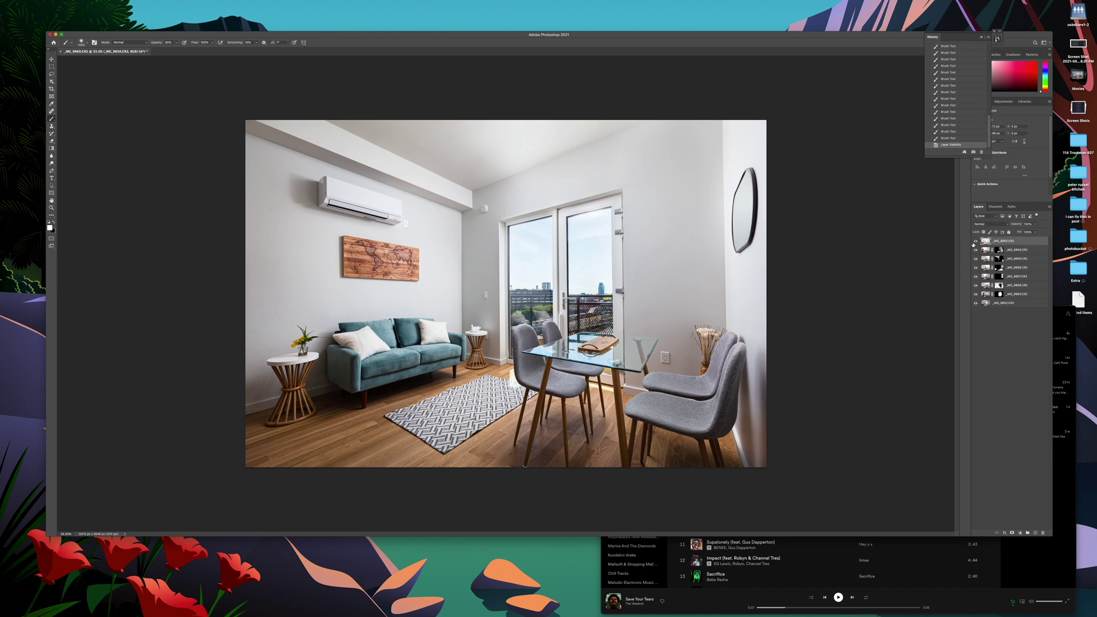
left_click(975, 241)
left_click(975, 241)
left_click(975, 241)
left_click(975, 241)
left_click(975, 241)
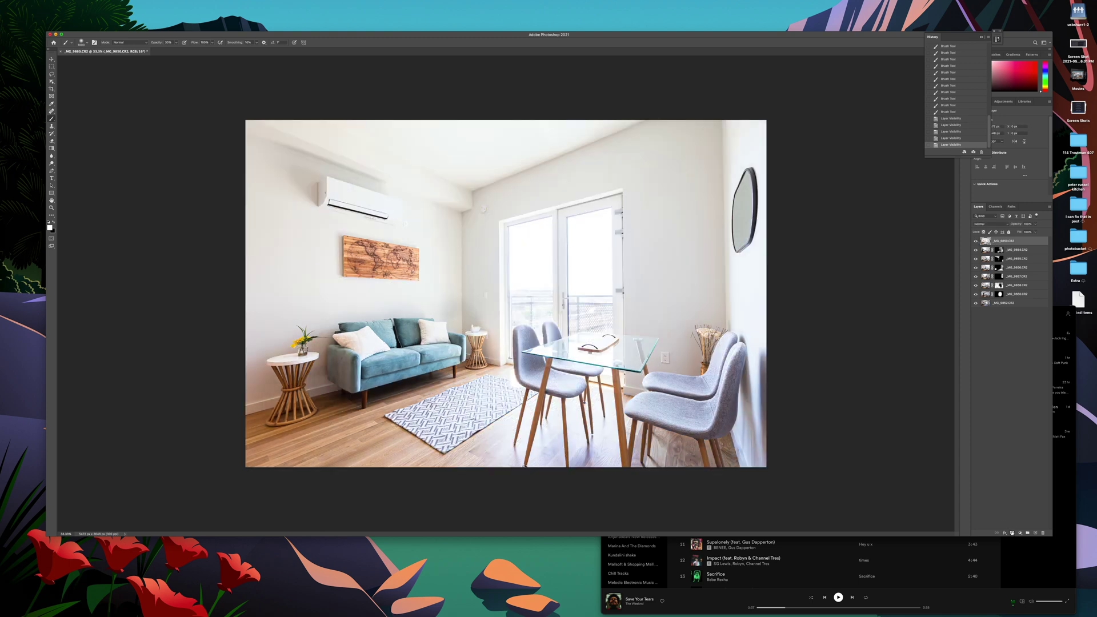
Add a black mask to the bright ambient layer and paint white over the ceiling with a larger brush
left_click(1012, 533, "alt")
key("]")
key("]")
key("]")
mouse_move(492, 161)
left_mouse_down()
mouse_move(702, 117)
mouse_move(509, 183)
mouse_move(502, 174)
mouse_move(527, 158)
mouse_move(666, 130)
mouse_move(367, 134)
mouse_move(264, 102)
mouse_move(367, 151)
mouse_move(632, 123)
mouse_move(245, 111)
mouse_move(491, 159)
left_mouse_up()
key("x")
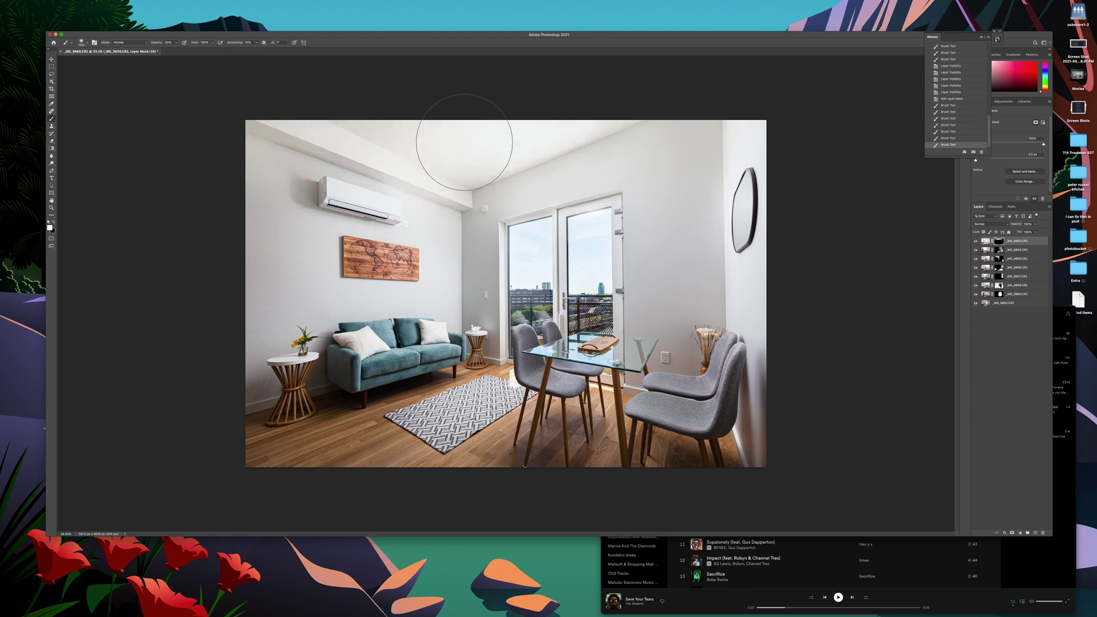
Set the brush opacity to 10% and paint on the ambient layer's mask across the ceiling and upper walls
key("x")
key("1")
mouse_move(348, 143)
left_mouse_down()
mouse_move(627, 111)
mouse_move(737, 130)
mouse_move(675, 140)
mouse_move(701, 125)
mouse_move(663, 290)
mouse_move(660, 206)
mouse_move(674, 327)
mouse_move(672, 194)
mouse_move(665, 284)
mouse_move(735, 309)
mouse_move(739, 104)
mouse_move(758, 189)
left_mouse_up()
key("x")
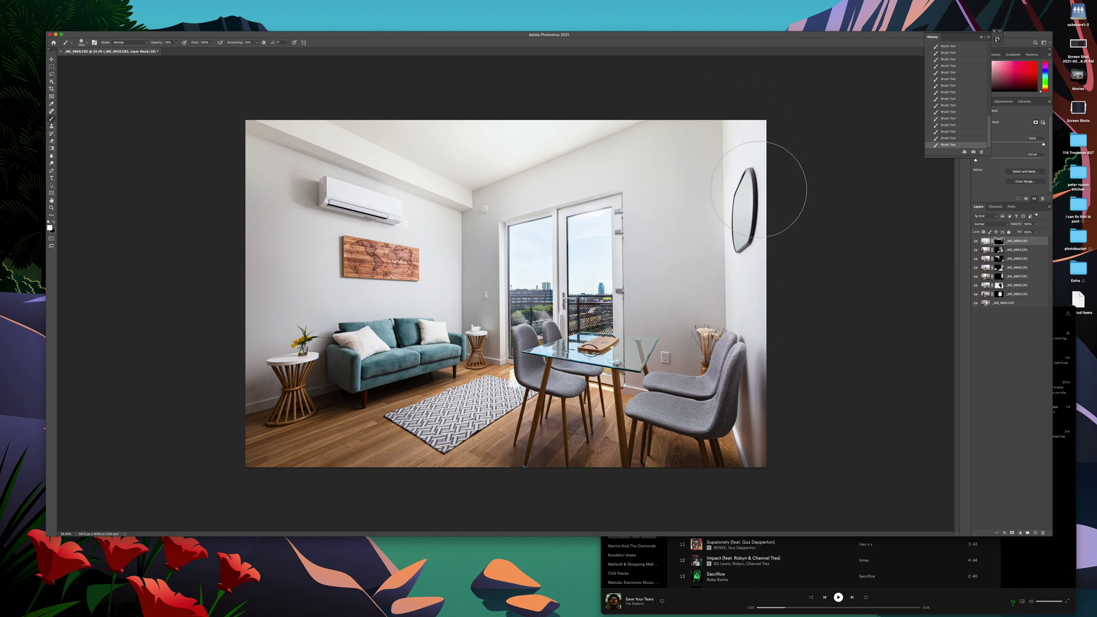
Paint white at 10% opacity on the ambient layer's mask over the wooden floor to lighten it
mouse_move(760, 436)
left_mouse_down()
mouse_move(745, 345)
mouse_move(774, 446)
left_mouse_up()
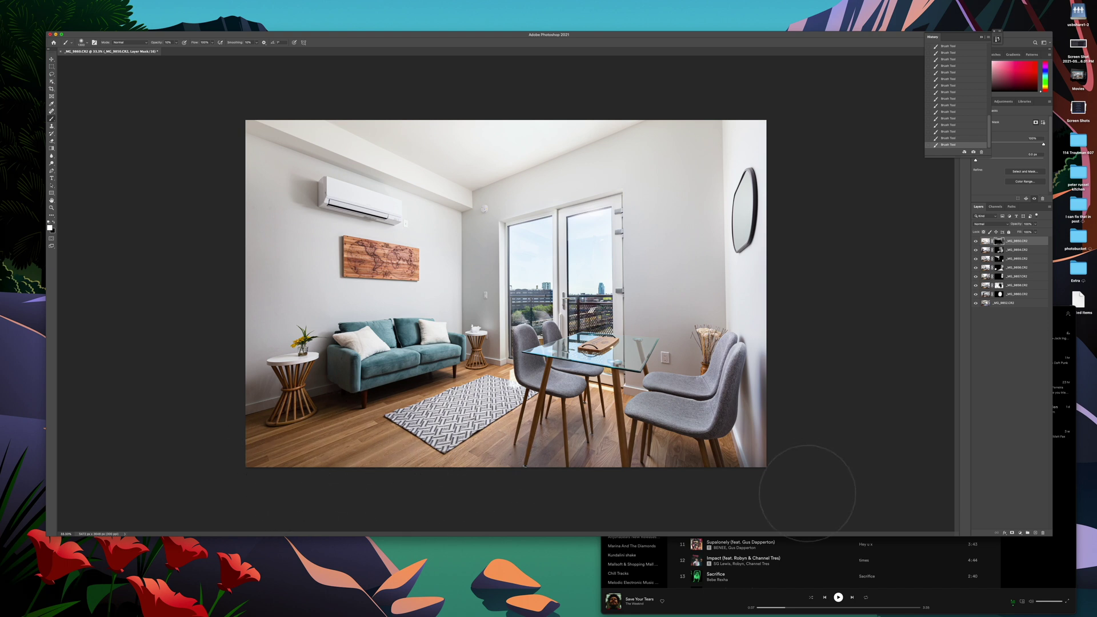
left_click(575, 440)
key("x")
key("x")
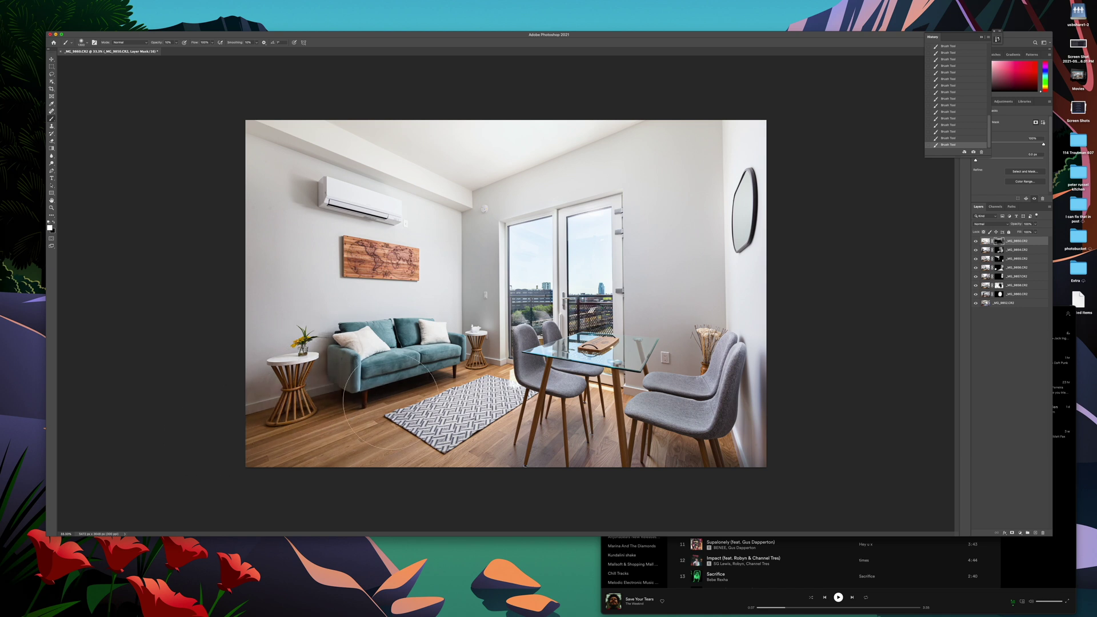
Reduce the brush size and lighten the blue sofa on the ambient layer's mask
key("bracketleft")
key("bracketleft")
key("bracketleft")
key("bracketleft")
key("bracketleft")
key("bracketleft")
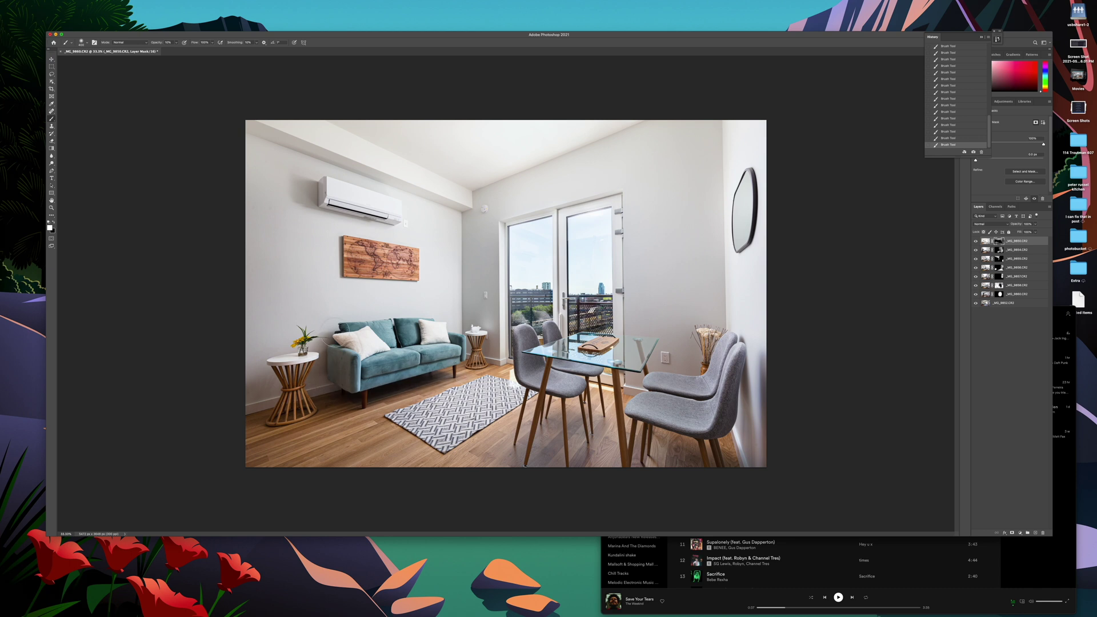
Enlarge the brush, set its opacity to 20% and brighten the walls on the ambient layer's mask
key("bracketright")
key("bracketright")
key("bracketright")
key("bracketright")
key("bracketright")
key("bracketright")
key("bracketright")
key("bracketright")
key("2")
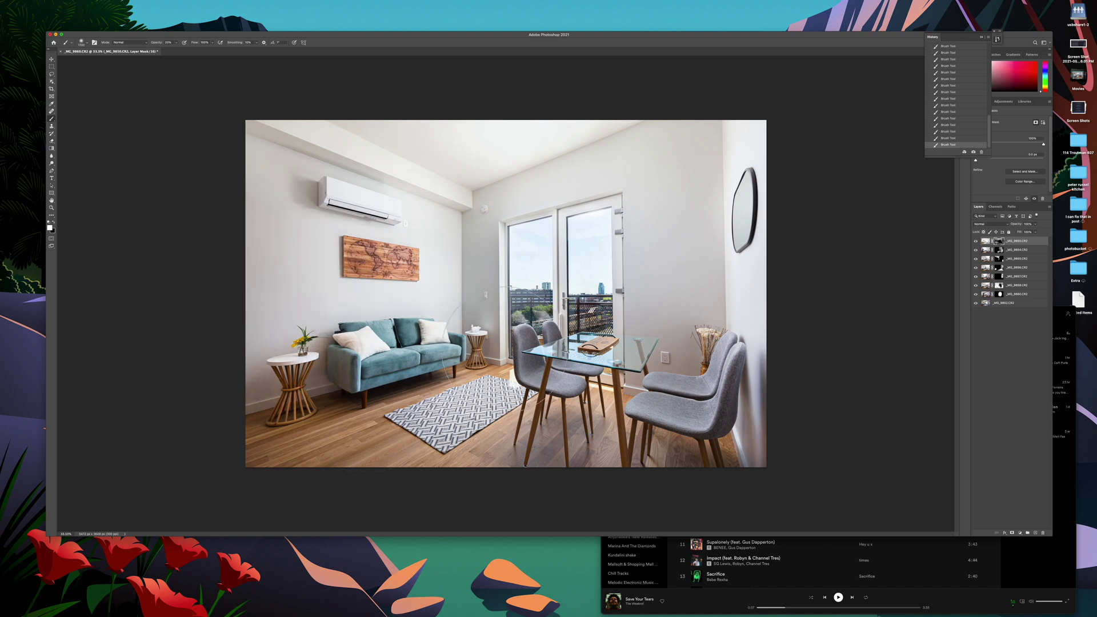
key("x")
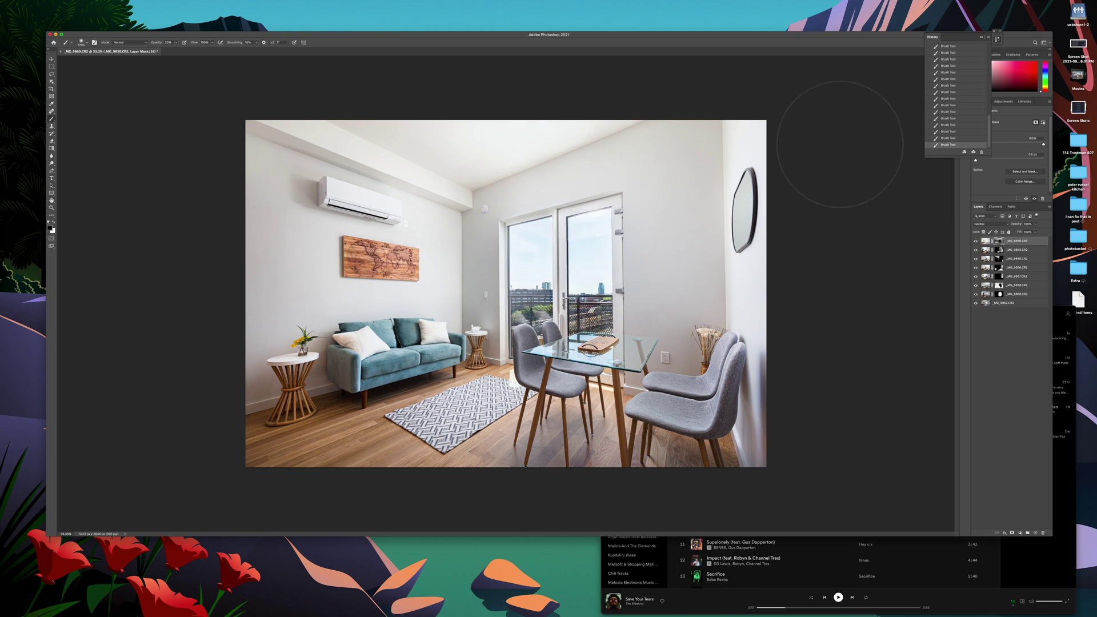
Compare the second and third masked exposures from the bottom with their masks off and on
left_click(1007, 251)
left_click(1009, 242)
left_click(1000, 293)
left_click(1001, 285)
left_click(999, 286, "shift")
left_click(998, 285, "shift")
left_click(998, 276)
left_click(999, 276, "shift")
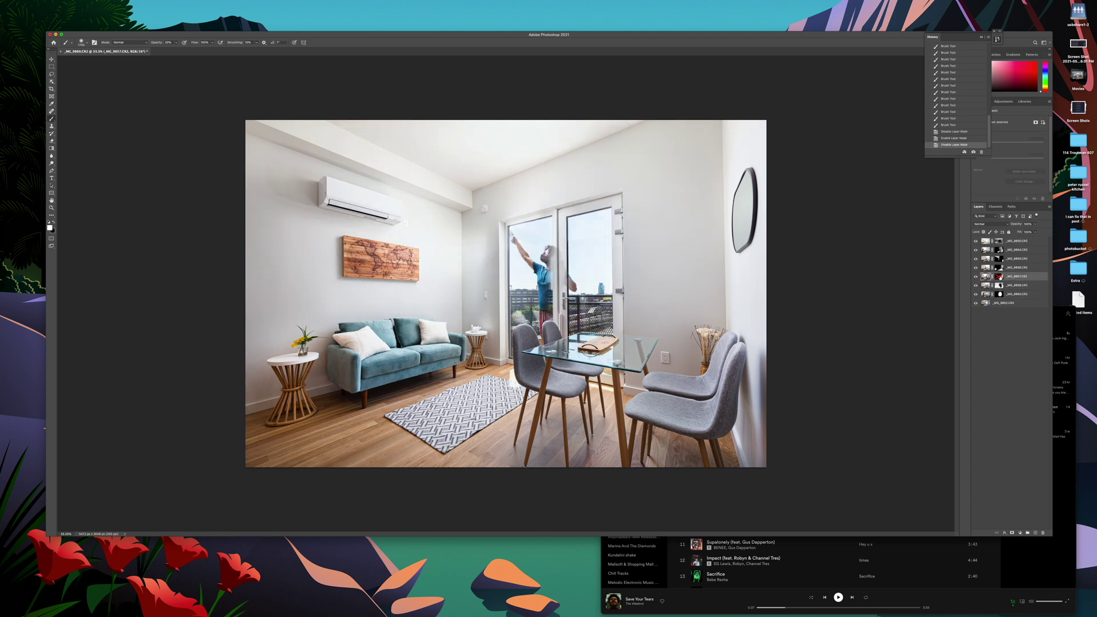
left_click(999, 276, "shift")
With a smaller brush, paint white on the fifth layer's mask along the upper edge of the right door pane
key("z")
left_click_drag(612, 213, 541, 264)
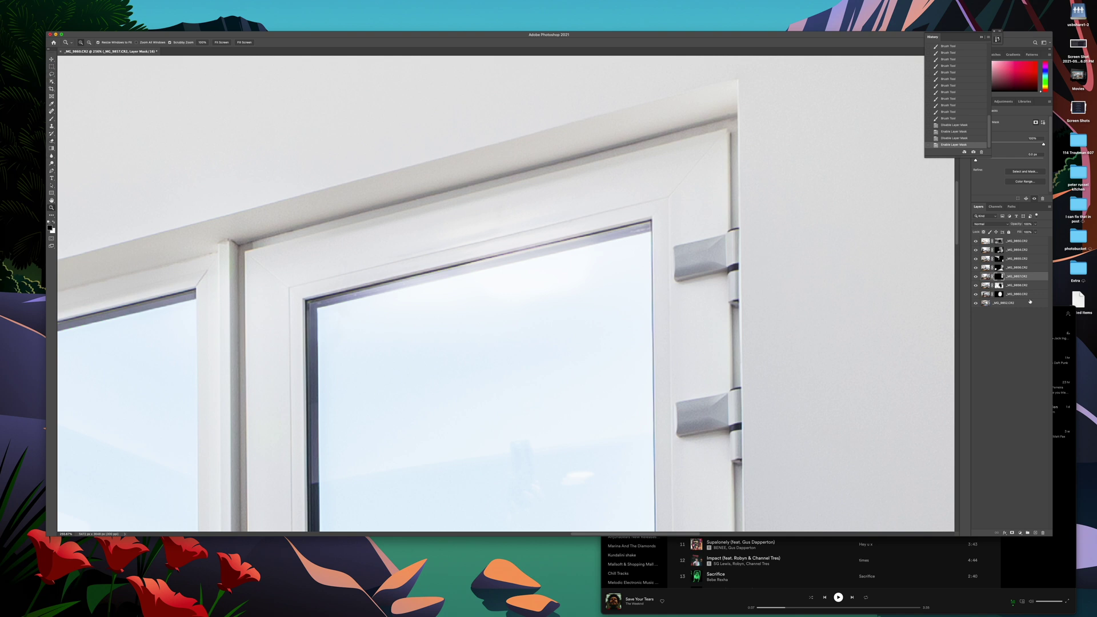
left_click_drag(460, 283, 378, 272)
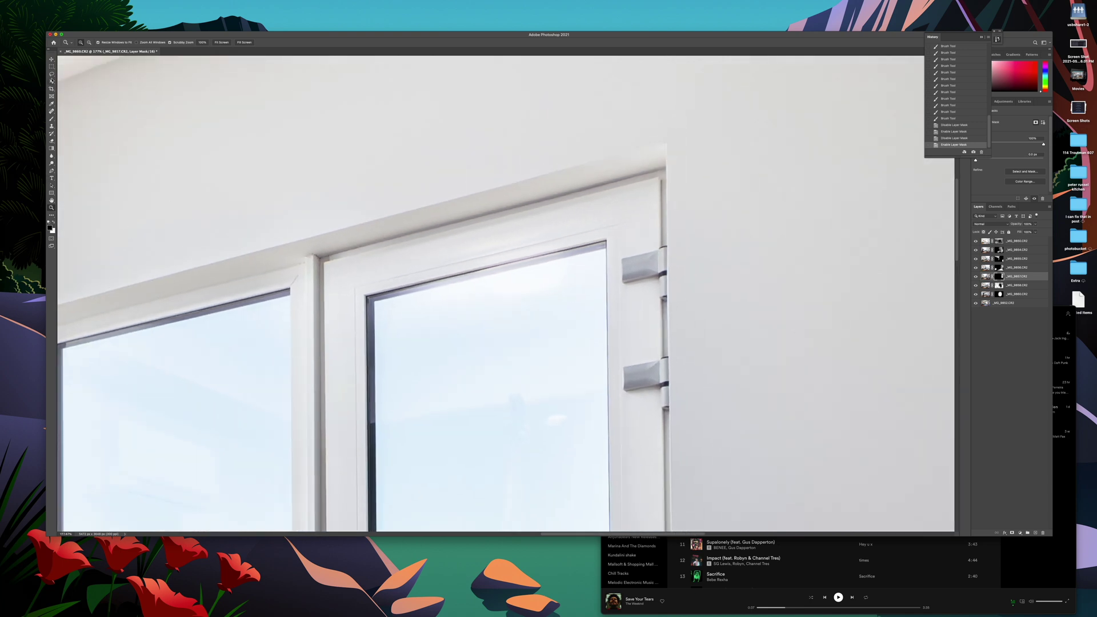
left_click(52, 119)
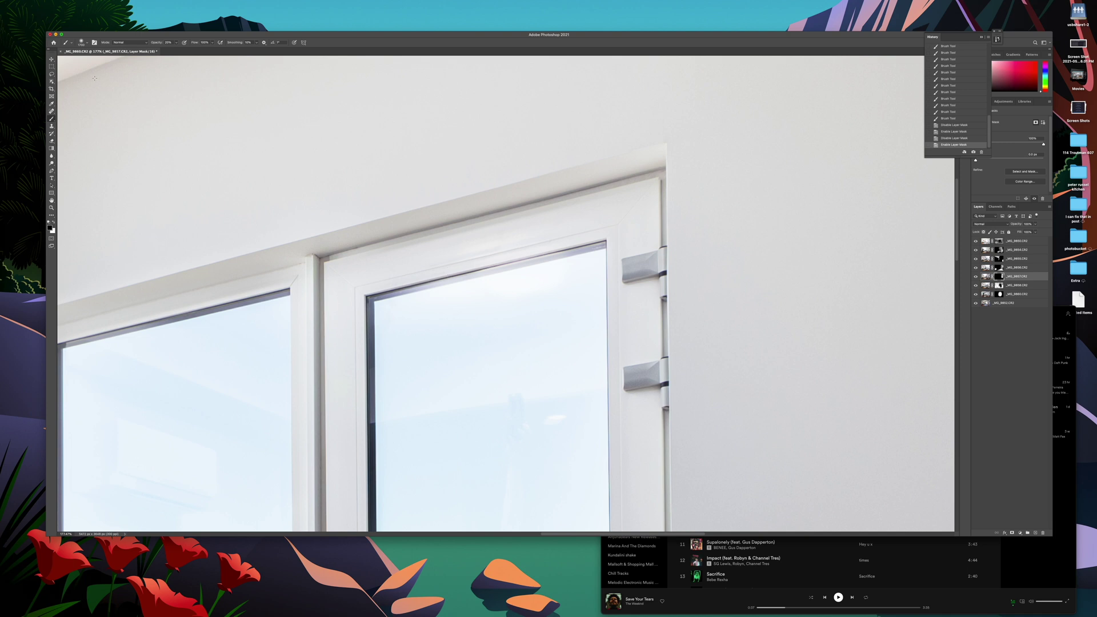
left_click(87, 42)
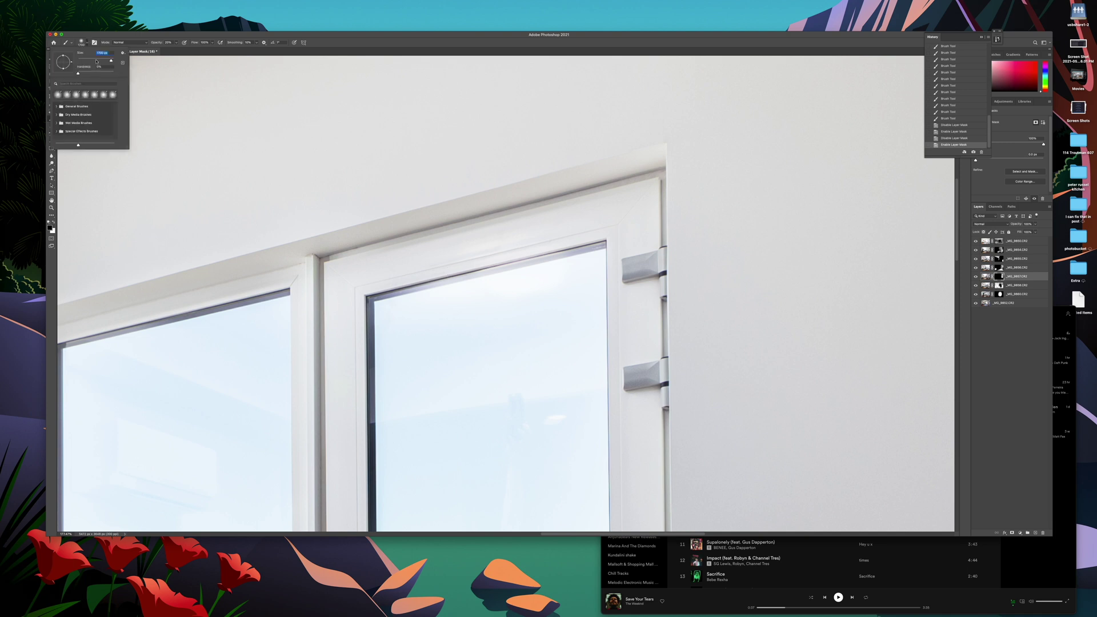
type("]]]]]]")
left_click(97, 52)
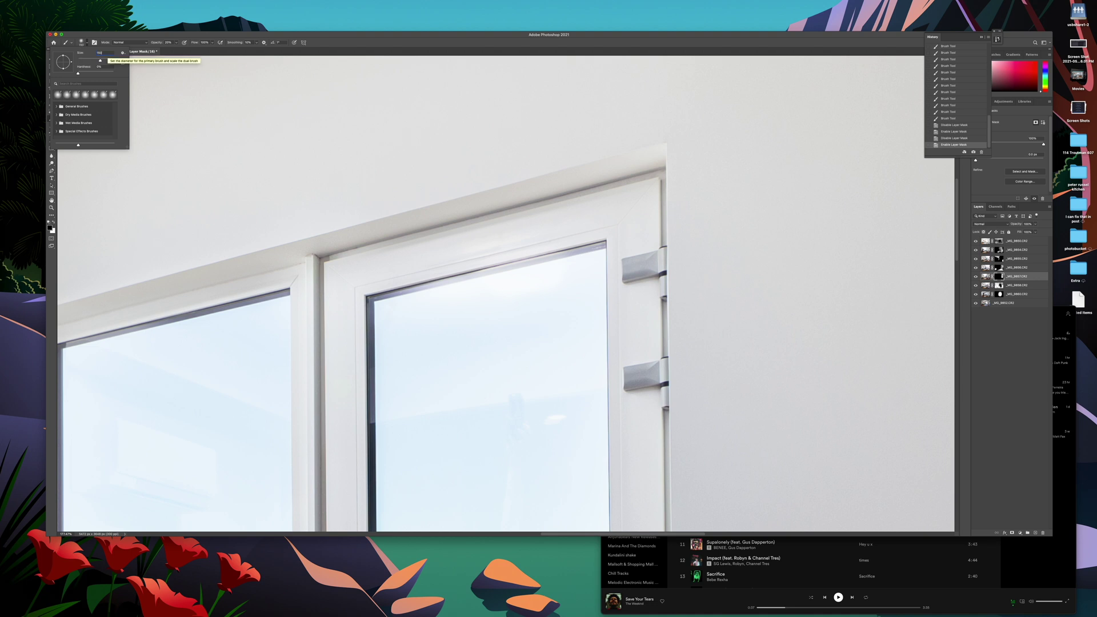
key("Return")
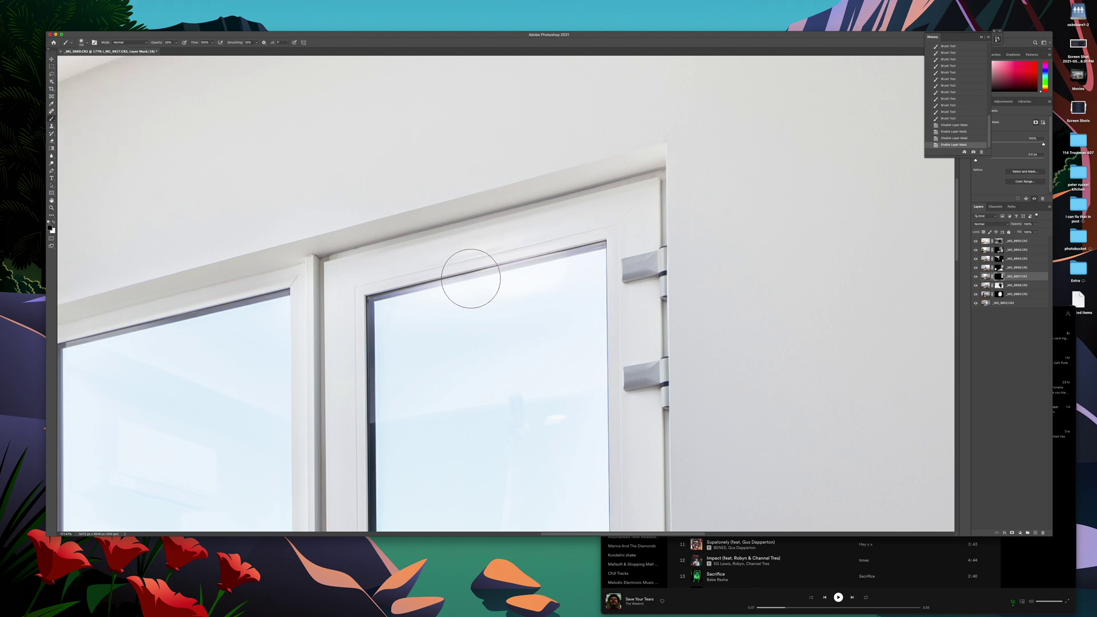
key("x")
mouse_move(433, 286)
left_mouse_down()
mouse_move(512, 265)
mouse_move(550, 267)
mouse_move(483, 281)
left_mouse_up()
mouse_move(483, 281)
left_mouse_down()
mouse_move(567, 257)
mouse_move(436, 284)
mouse_move(566, 257)
left_mouse_up()
mouse_move(565, 257)
left_mouse_down()
mouse_move(455, 275)
mouse_move(525, 270)
left_mouse_up()
mouse_move(454, 286)
left_mouse_down()
mouse_move(465, 269)
mouse_move(453, 289)
mouse_move(602, 245)
mouse_move(545, 265)
mouse_move(578, 269)
left_mouse_up()
Compare the three lowest masked exposures over the door glass, switching each layer or its mask off and on
key("z")
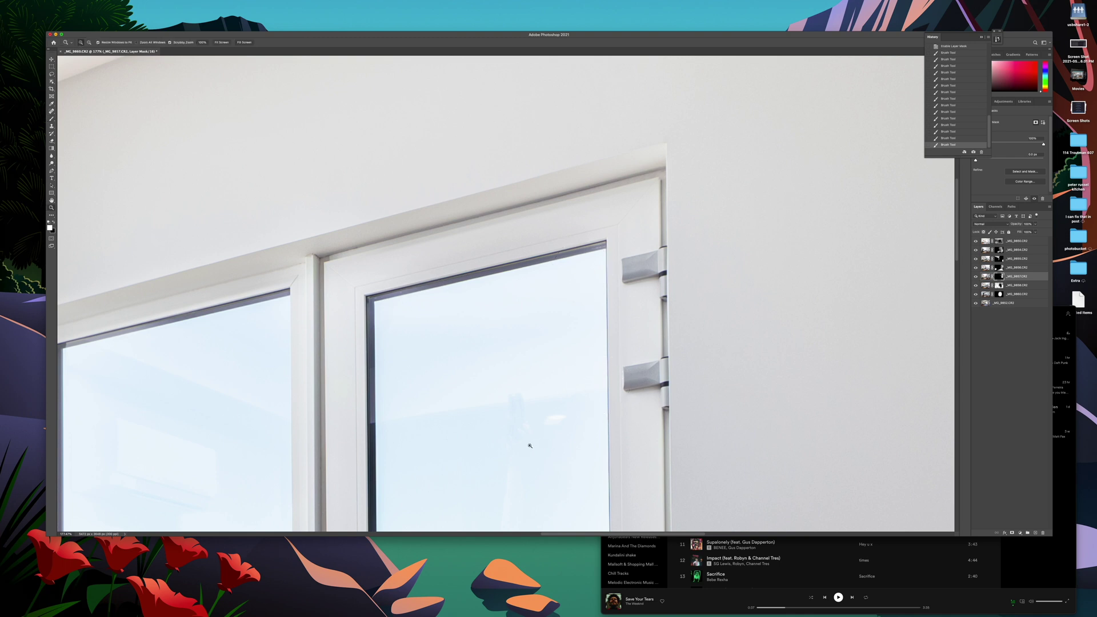
scroll(531, 446, "down", 5)
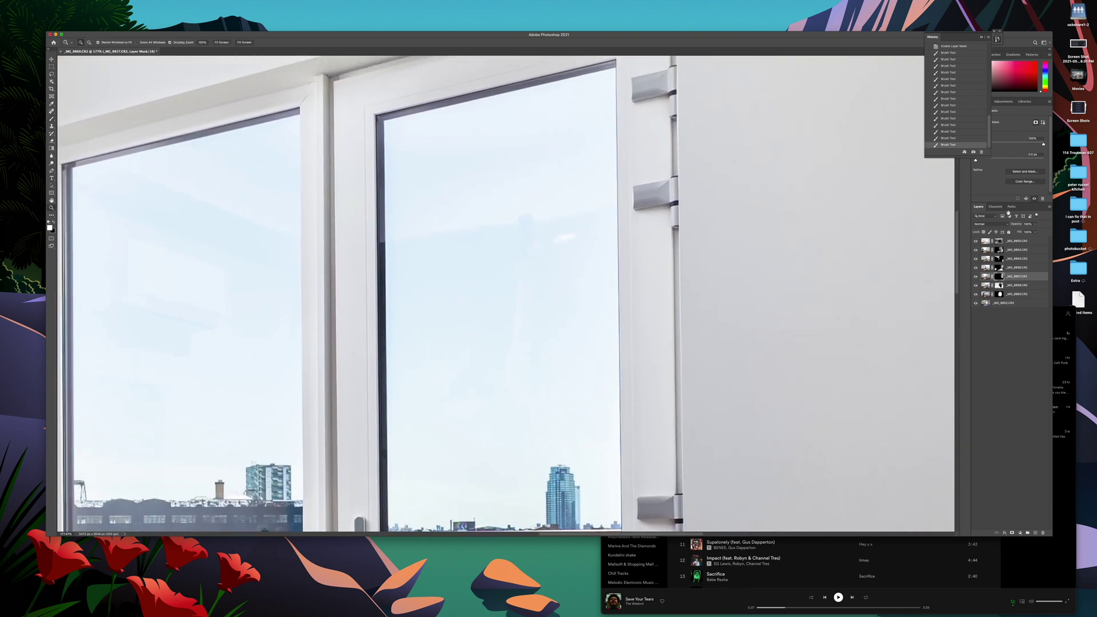
left_click(1021, 294)
left_click(1003, 287)
left_click(983, 295)
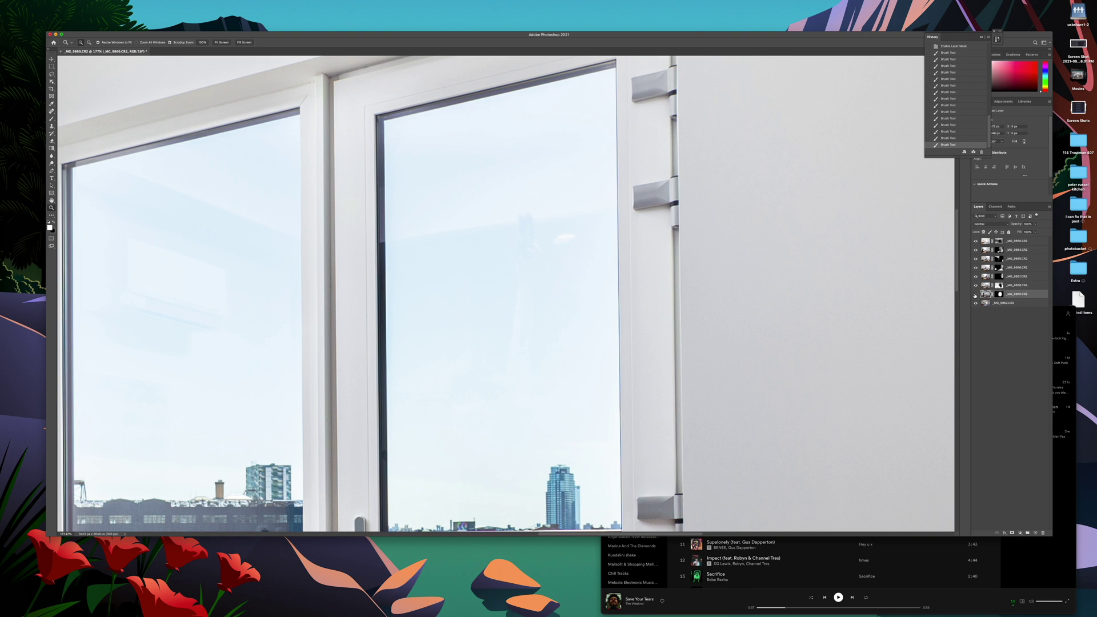
left_click(975, 294)
left_click(975, 294)
left_click(1007, 286)
left_click(999, 285, "shift")
left_click(999, 285, "shift")
left_click(1015, 276)
left_click(999, 277, "shift")
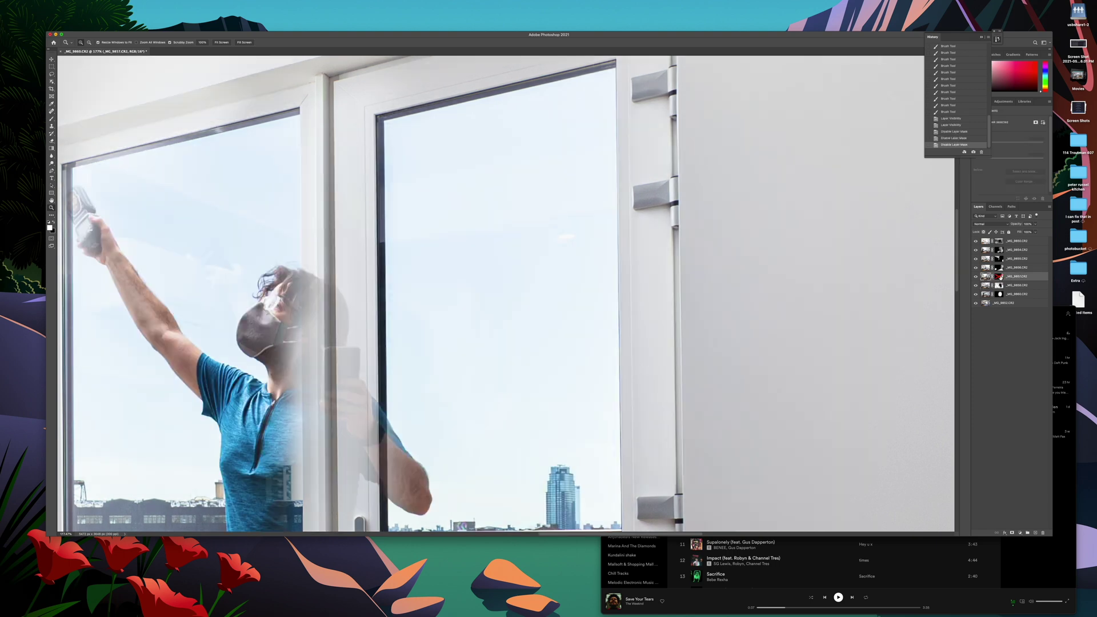
left_click(999, 276, "shift")
Compare the four uppermost exposures over the door glass with their masks off and on
left_click(1018, 267)
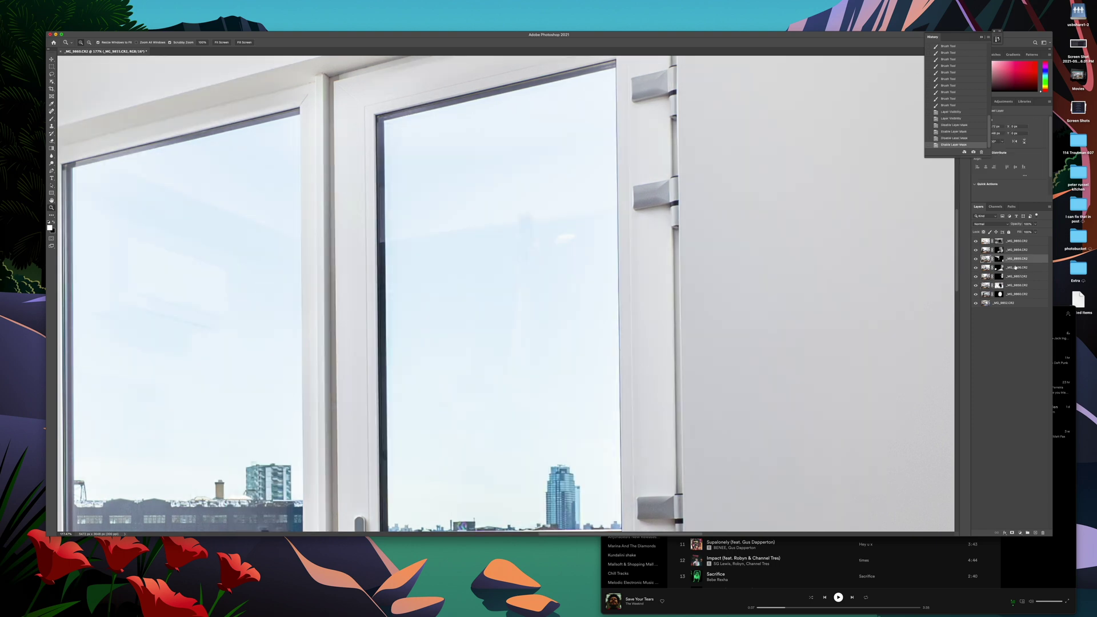
left_click(999, 267, "shift")
left_click(999, 267, "shift")
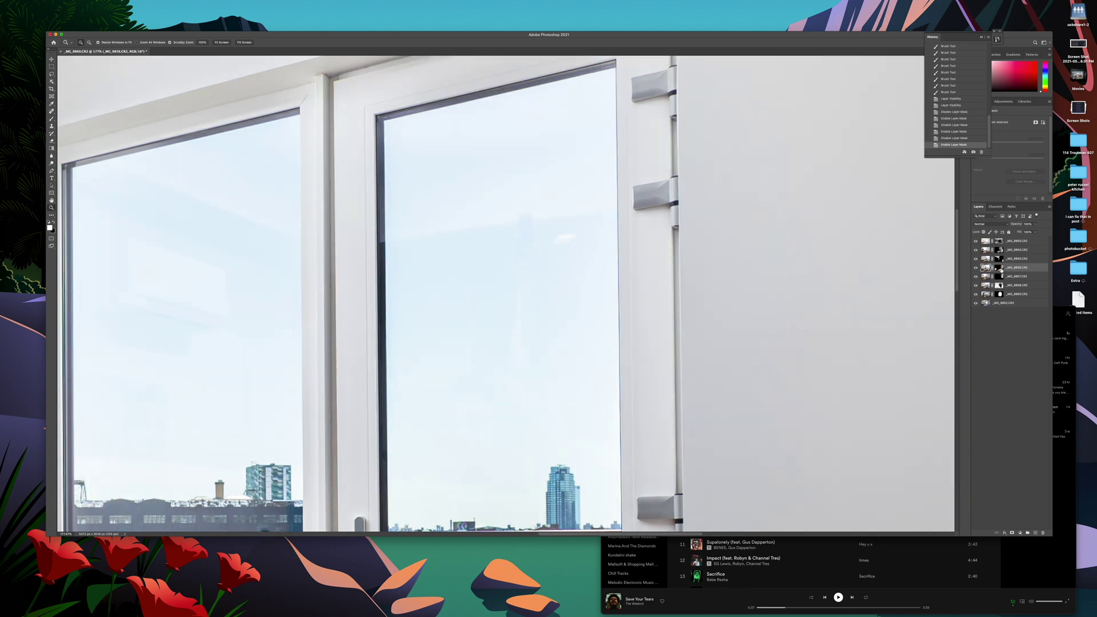
left_click(1016, 259)
left_click(999, 259, "shift")
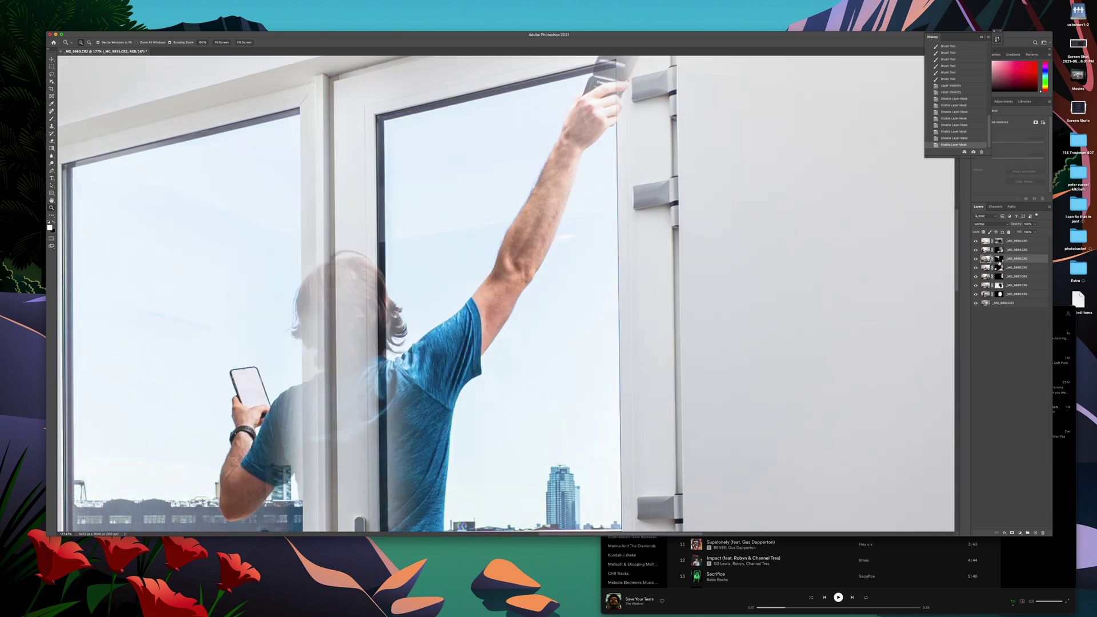
left_click(999, 258, "shift")
left_click(999, 250)
left_click(999, 250, "shift")
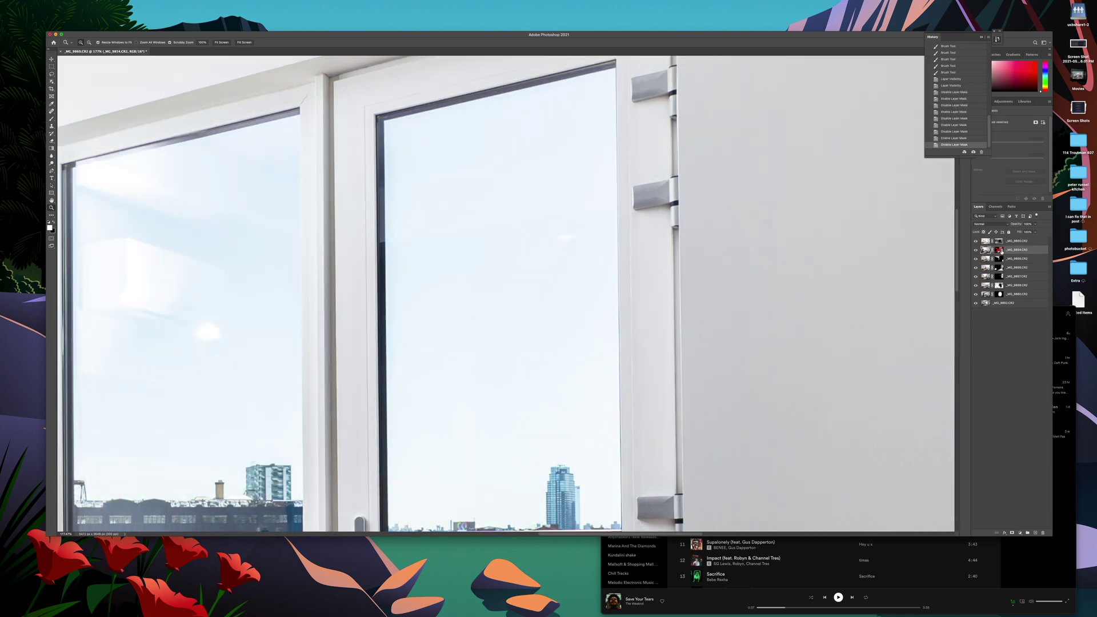
left_click(999, 250, "shift")
left_click(999, 241)
left_click(999, 241, "shift")
left_click(999, 241, "shift")
Examine the reflection in the right door pane with the fifth layer's mask off and on
left_click(999, 276)
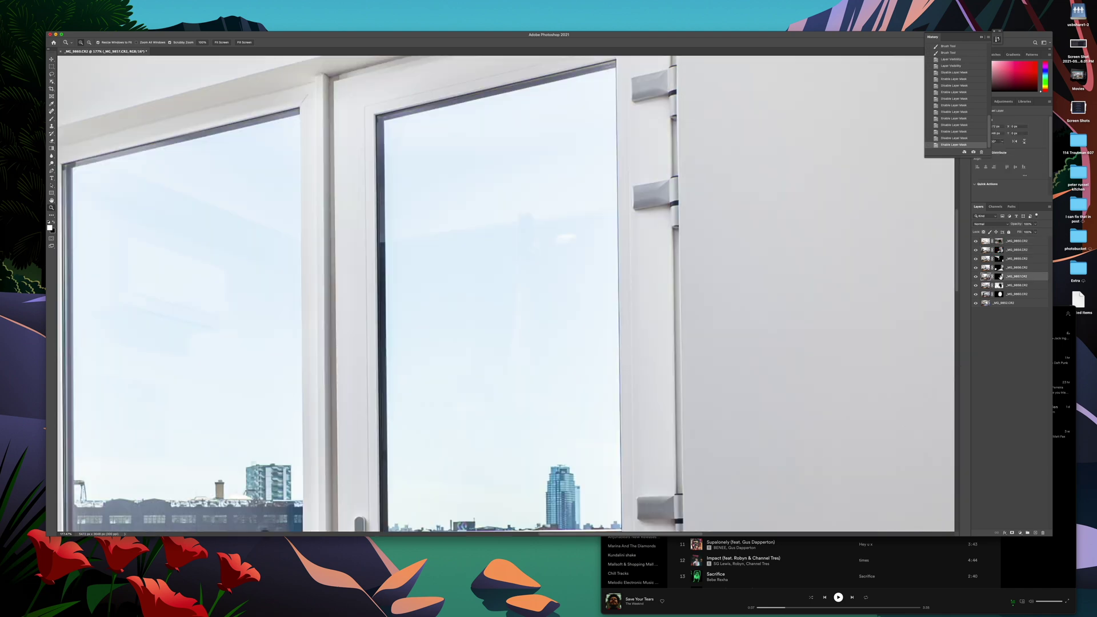
left_click(999, 275, "shift")
left_click(999, 276, "shift")
left_click(999, 276, "shift")
left_click(999, 276, "shift")
left_click(999, 276, "shift")
left_click(999, 275, "shift")
left_click(999, 276, "shift")
left_click(1000, 276, "shift")
left_click(999, 276, "shift")
left_click(999, 276, "shift")
Enlarge the brush and paint white on the fifth layer's mask over the reflection in the right door pane
left_click(999, 276)
key("b")
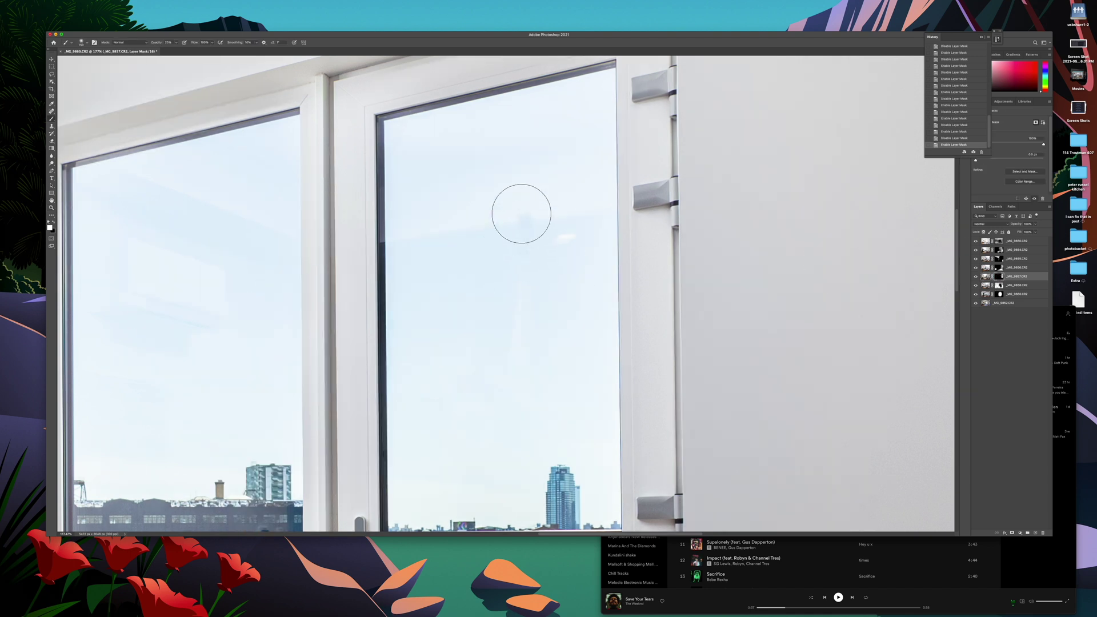
key("bracketright")
mouse_move(507, 219)
left_mouse_down()
mouse_move(499, 297)
mouse_move(521, 274)
mouse_move(509, 362)
mouse_move(526, 328)
mouse_move(529, 426)
mouse_move(517, 286)
mouse_move(502, 365)
left_mouse_up()
left_click(499, 296)
left_click(520, 276)
Add a Curves adjustment layer above all exposures and fine-tune its midtones slightly
key("z")
left_click_drag(508, 314, 474, 312)
mouse_move(576, 303)
left_mouse_down()
mouse_move(554, 309)
mouse_move(569, 310)
left_mouse_up()
left_click(1024, 410)
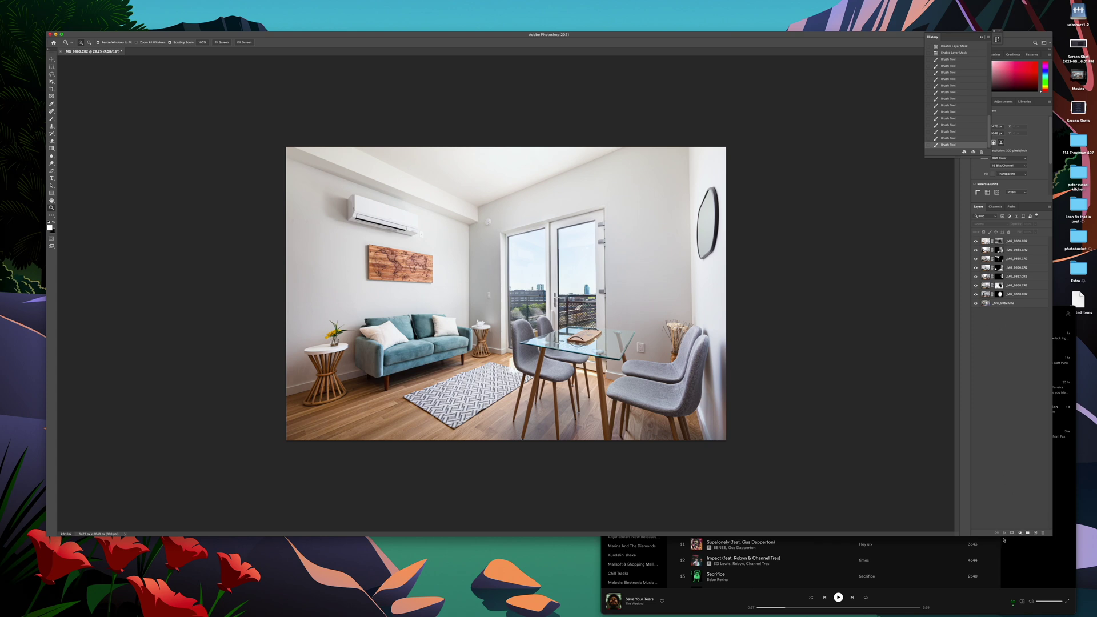
left_click(1019, 533)
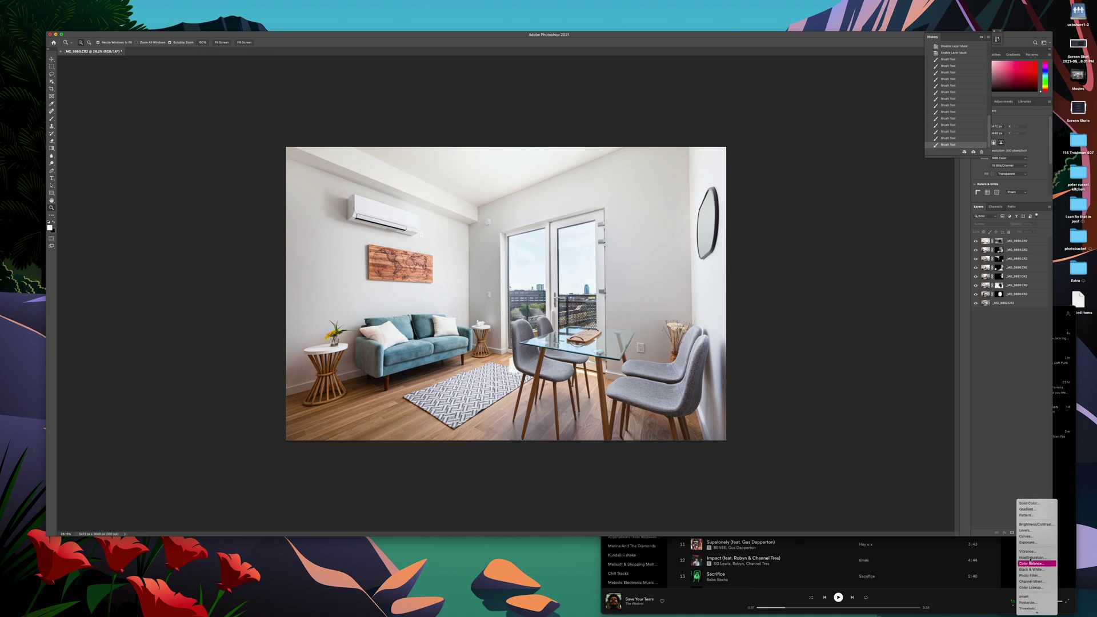
left_click(1025, 537)
left_click_drag(1017, 162, 1015, 164)
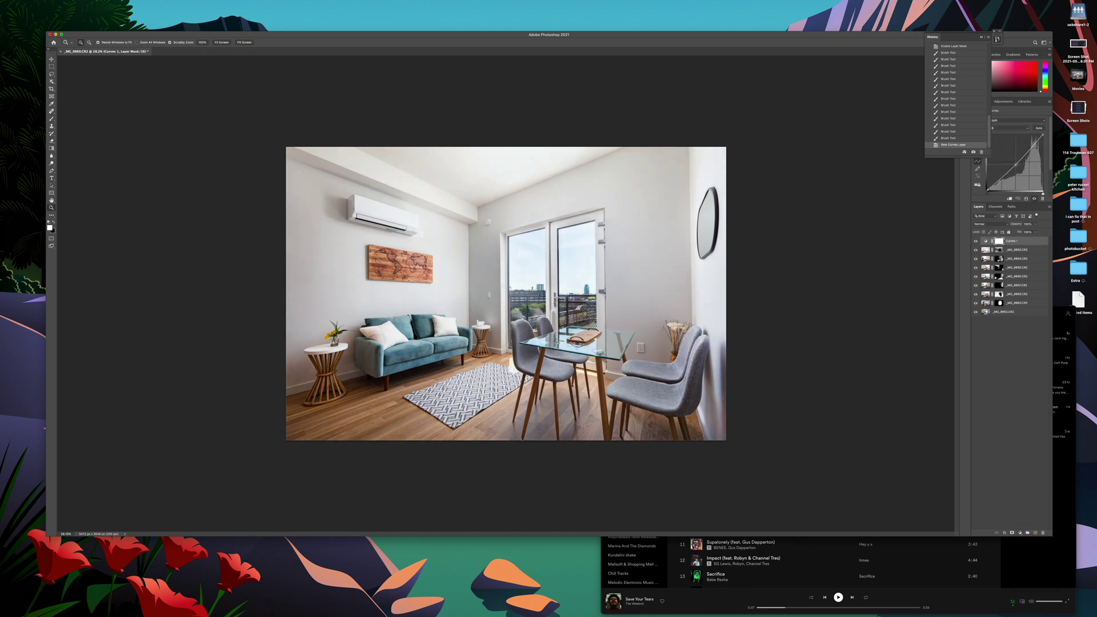
left_click_drag(1015, 164, 1017, 163)
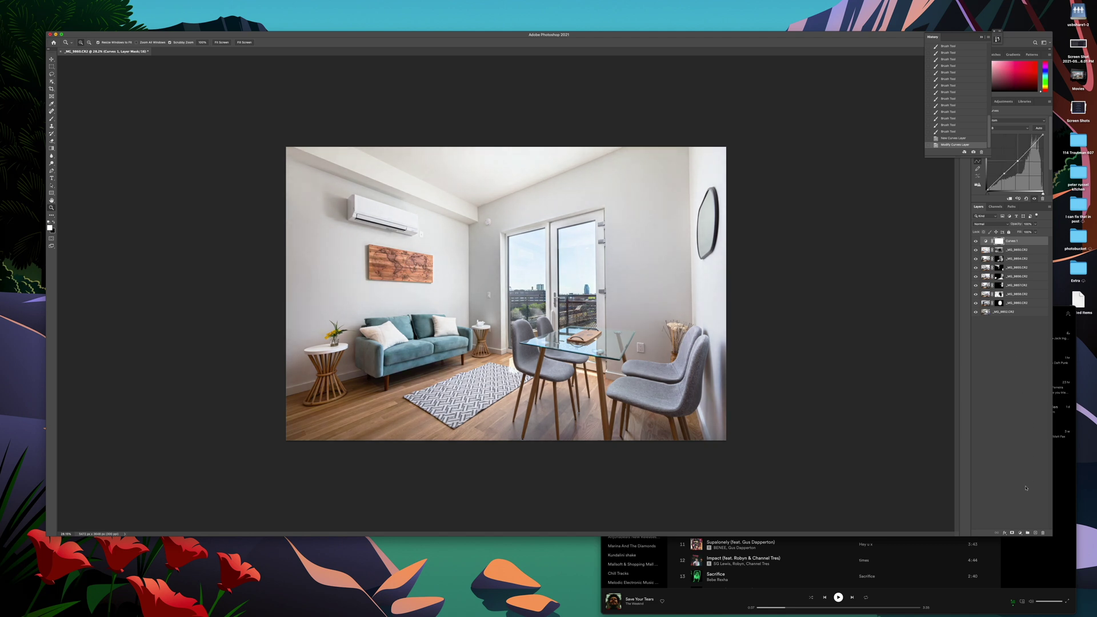
left_click(981, 407)
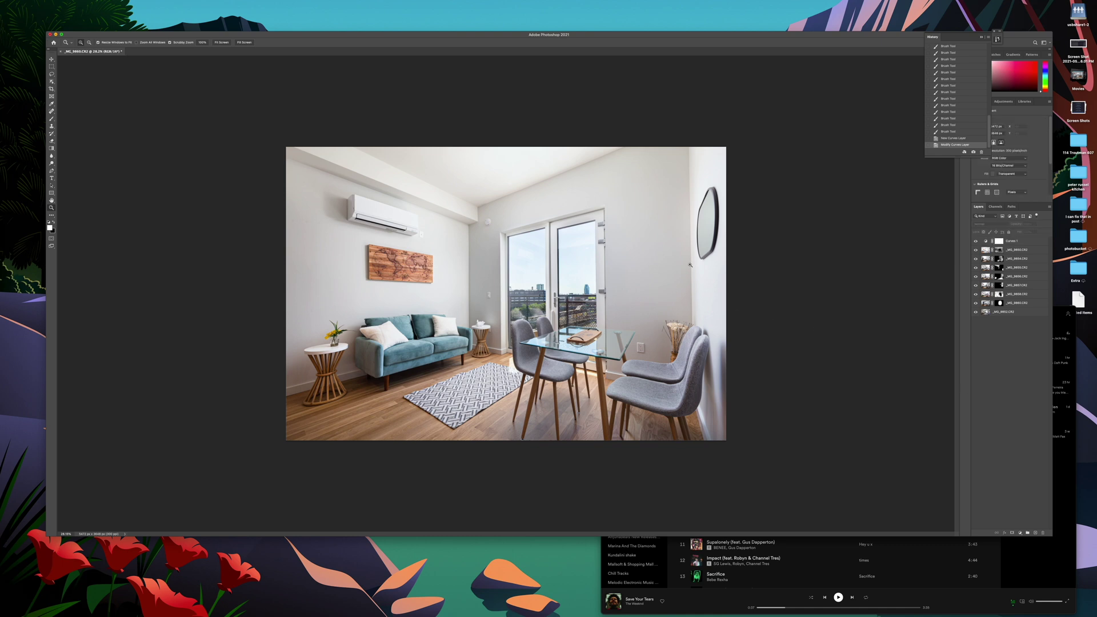
Enlarge the brush and paint white on the ambient layer's mask over the walls around the mirror and beside the chairs
left_click(1006, 250)
left_click(998, 251, "shift")
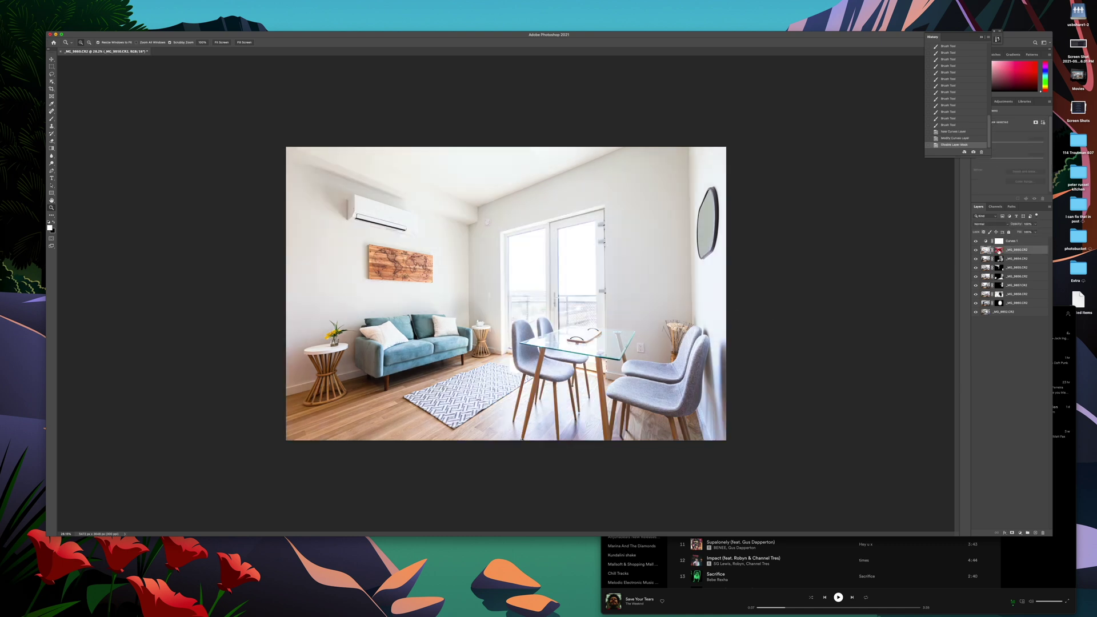
left_click(999, 250)
key("b")
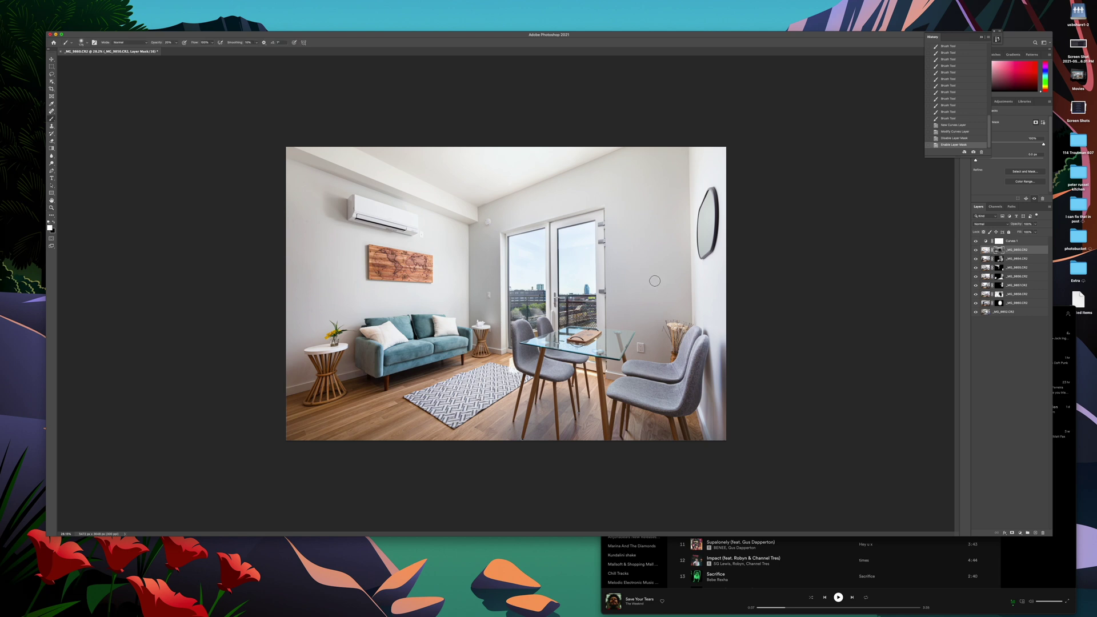
key("bracketright")
key("bracketright")
key("bracketright")
key("bracketright")
key("bracketright")
key("bracketright")
key("bracketright")
key("bracketright")
mouse_move(664, 240)
left_mouse_down()
mouse_move(654, 311)
mouse_move(662, 190)
mouse_move(668, 237)
left_mouse_up()
mouse_move(677, 187)
left_mouse_down()
mouse_move(676, 270)
mouse_move(659, 303)
left_mouse_up()
mouse_move(660, 303)
left_mouse_down()
mouse_move(651, 291)
mouse_move(658, 303)
left_mouse_up()
mouse_move(738, 280)
left_mouse_down()
mouse_move(717, 450)
mouse_move(682, 404)
left_mouse_up()
With a smaller brush at 30% opacity, paint black on the ambient layer's mask around the dried plant in the corner
key("bracketleft")
key("bracketleft")
key("bracketleft")
key("bracketleft")
key("bracketleft")
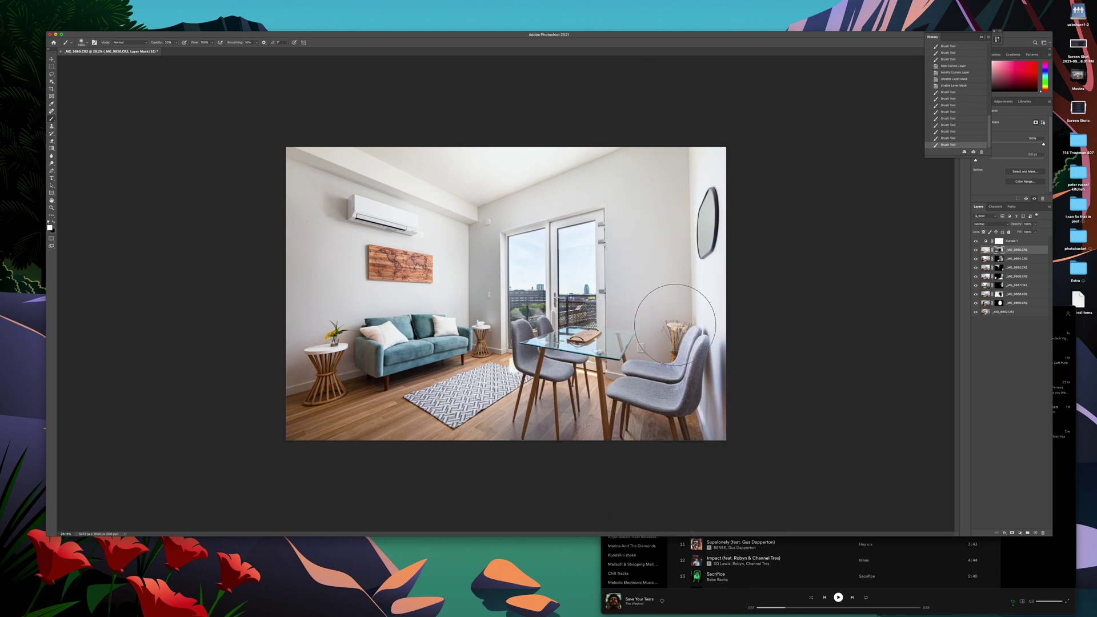
key("bracketleft")
key("bracketleft")
left_click(677, 325)
key("x")
left_click(676, 326)
key("3")
left_click(661, 335)
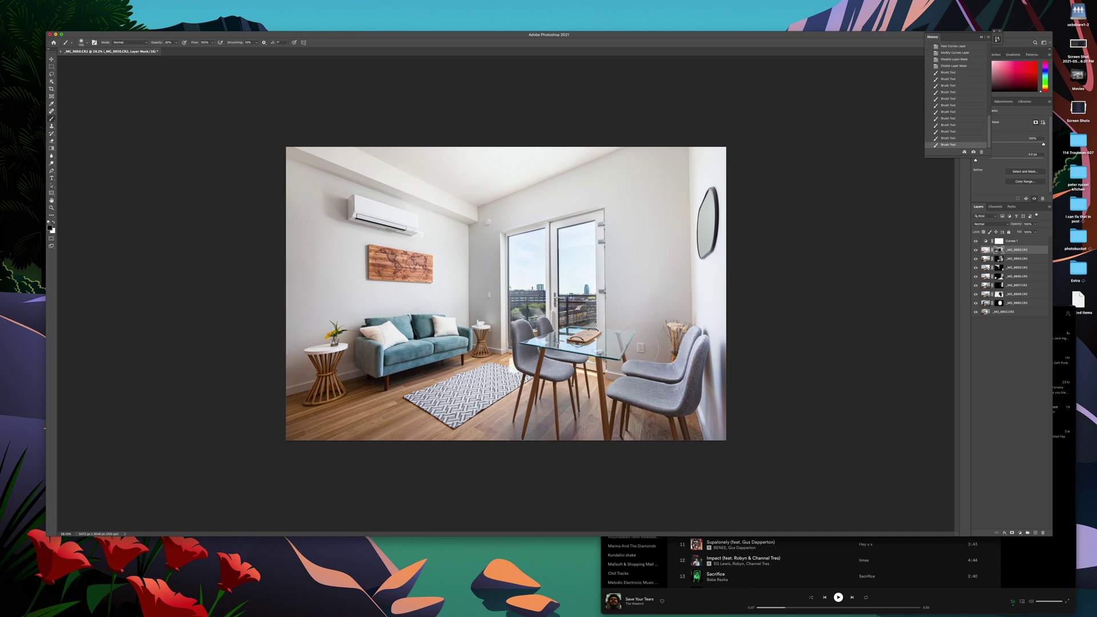
Enlarge the brush and paint white on the ambient layer's mask to lighten the gray chairs and the floor beneath them
left_click(999, 252, "shift")
left_click(999, 252, "shift")
key("bracketright")
key("bracketright")
key("bracketright")
key("bracketright")
key("bracketright")
key("x")
mouse_move(644, 382)
left_mouse_down()
mouse_move(638, 418)
mouse_move(586, 510)
left_mouse_up()
left_click_drag(665, 303, 682, 599)
Paint black on the ambient layer's mask over the floor under the chairs and table, then compare the mask off and on
key("x")
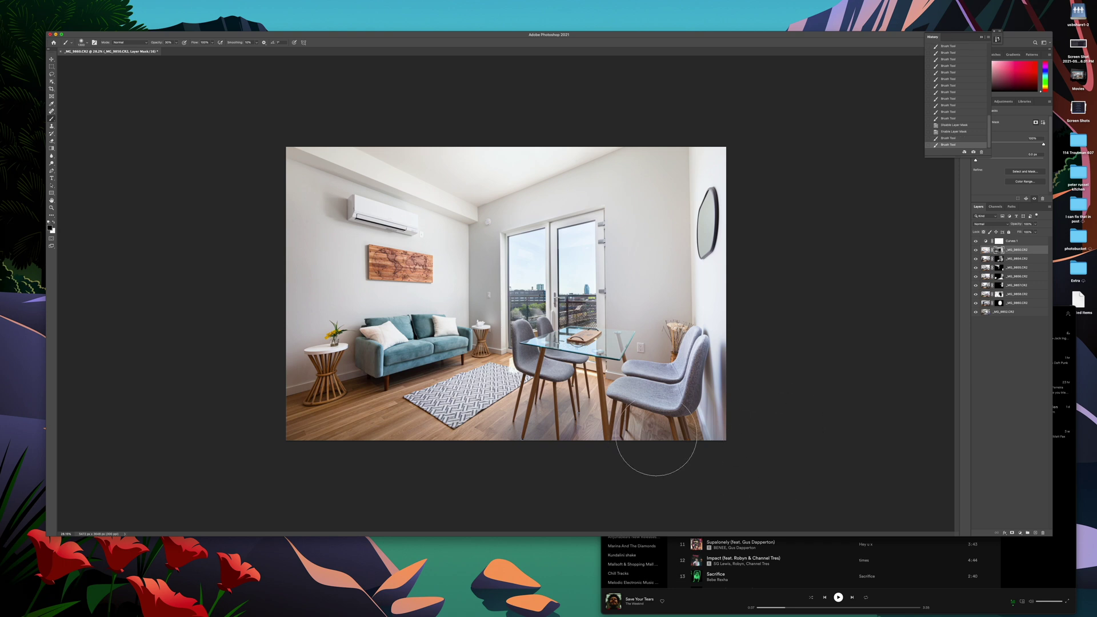
left_click_drag(660, 420, 531, 416)
left_click(531, 417)
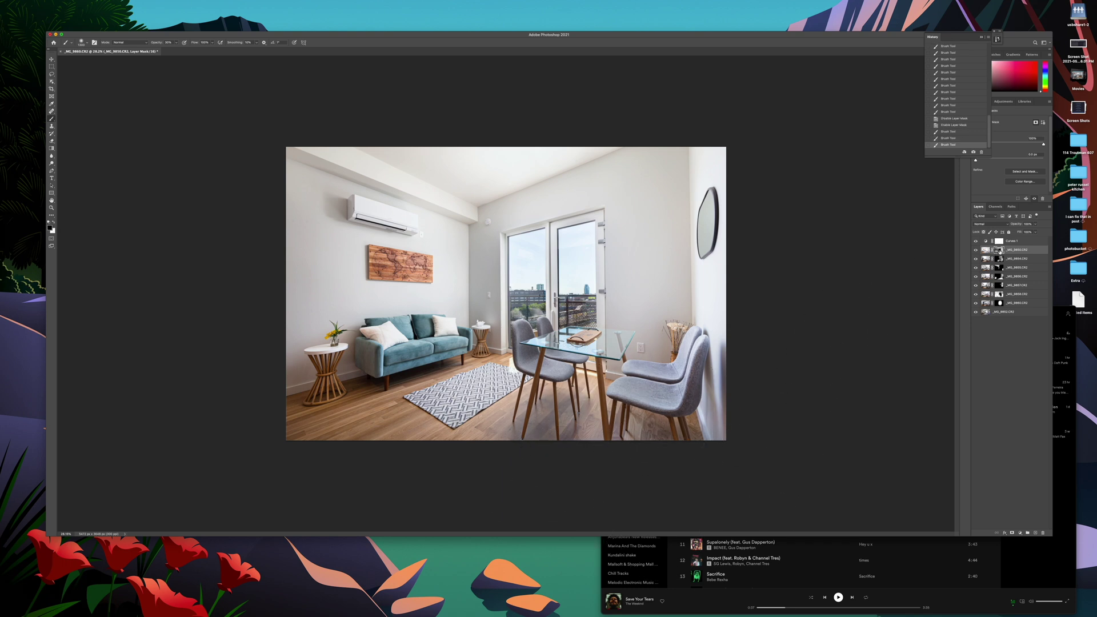
left_click(999, 251, "shift")
left_click(999, 250, "shift")
left_click(999, 251, "shift")
left_click(999, 251, "shift")
left_click(999, 250, "shift")
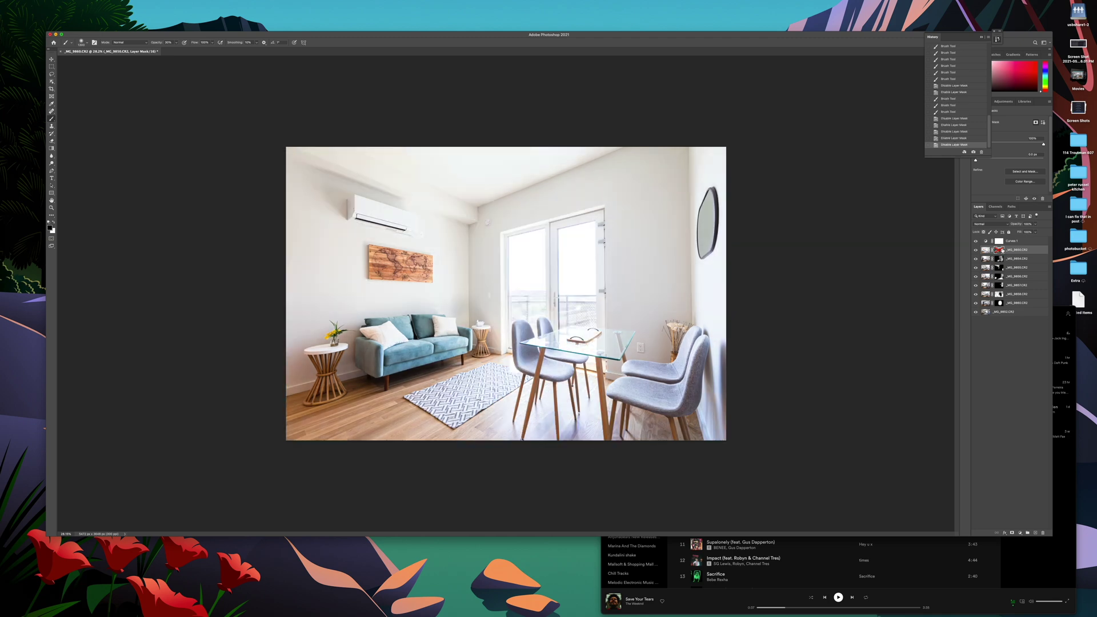
left_click(999, 251, "shift")
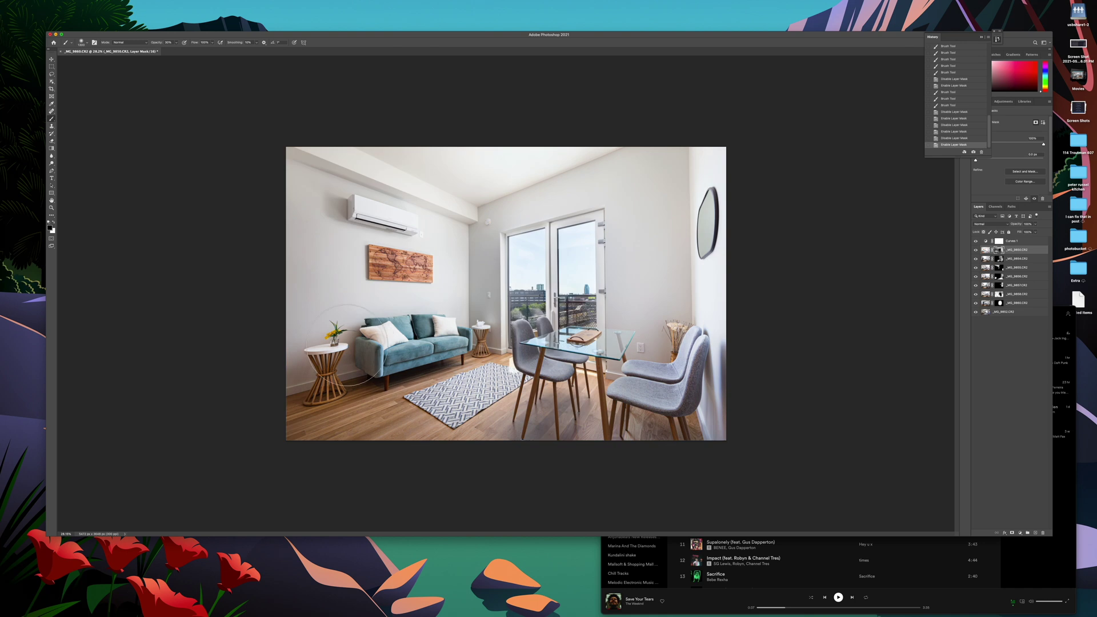
Paint white on the ambient layer's mask to lighten the floor and baseboard around the white side table
key("x")
mouse_move(293, 386)
left_mouse_down()
mouse_move(325, 459)
mouse_move(299, 364)
mouse_move(385, 482)
left_mouse_up()
left_click_drag(302, 407, 320, 457)
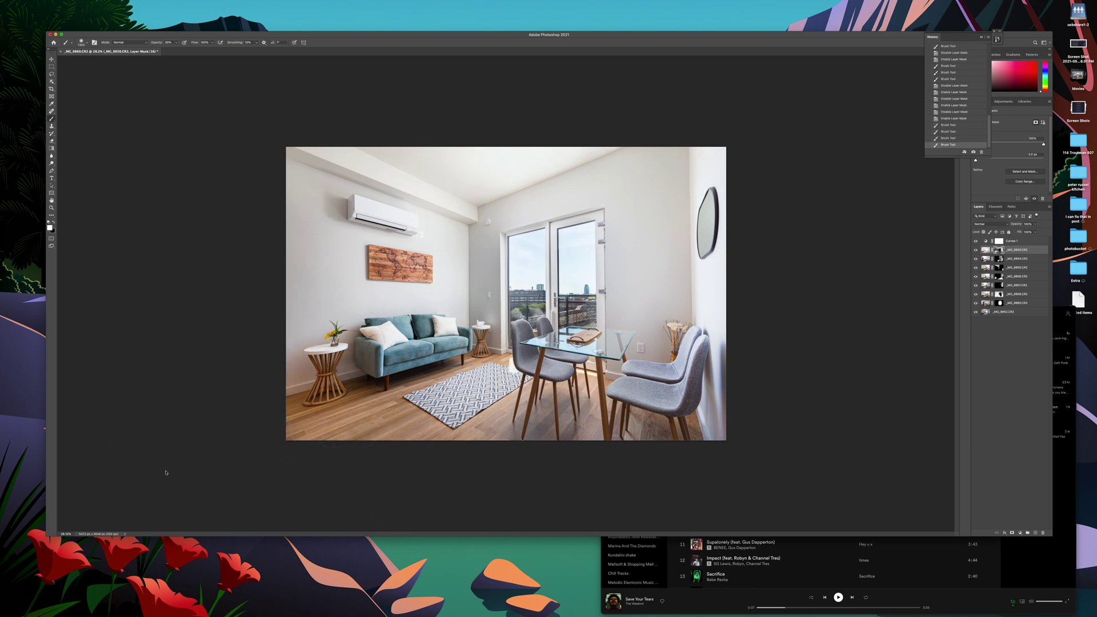
left_click_drag(257, 368, 400, 509)
left_click_drag(298, 362, 280, 443)
left_click_drag(293, 392, 366, 491)
Compare the ambient layer and the lowest, fourth-lowest and fifth-lowest masked exposures with their masks off and on
left_click(1018, 242)
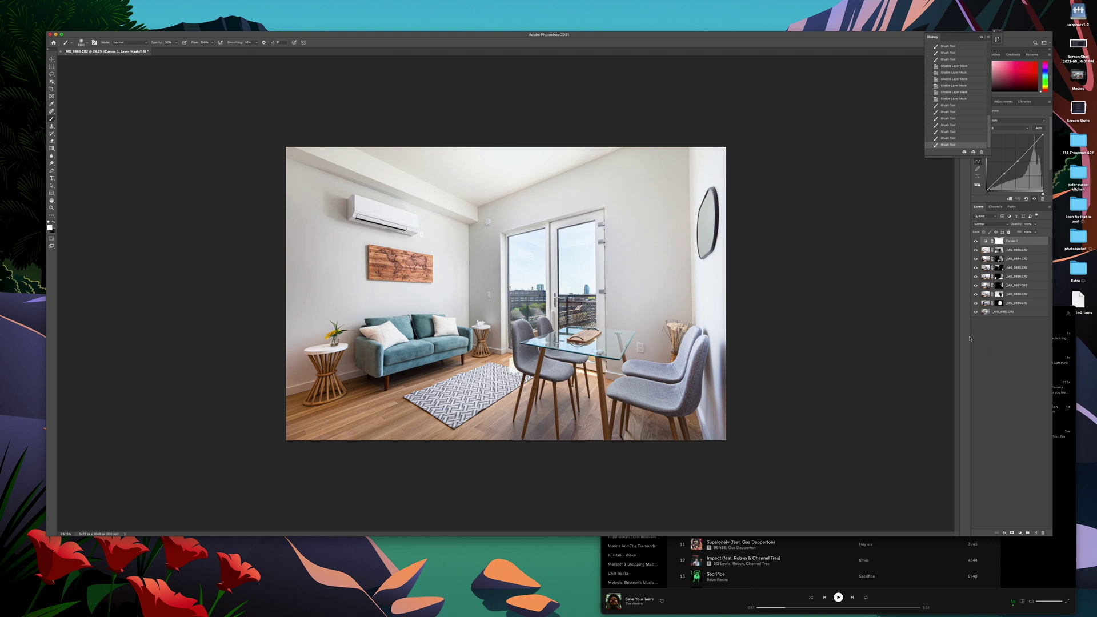
left_click(1000, 250, "shift")
left_click(1000, 249, "shift")
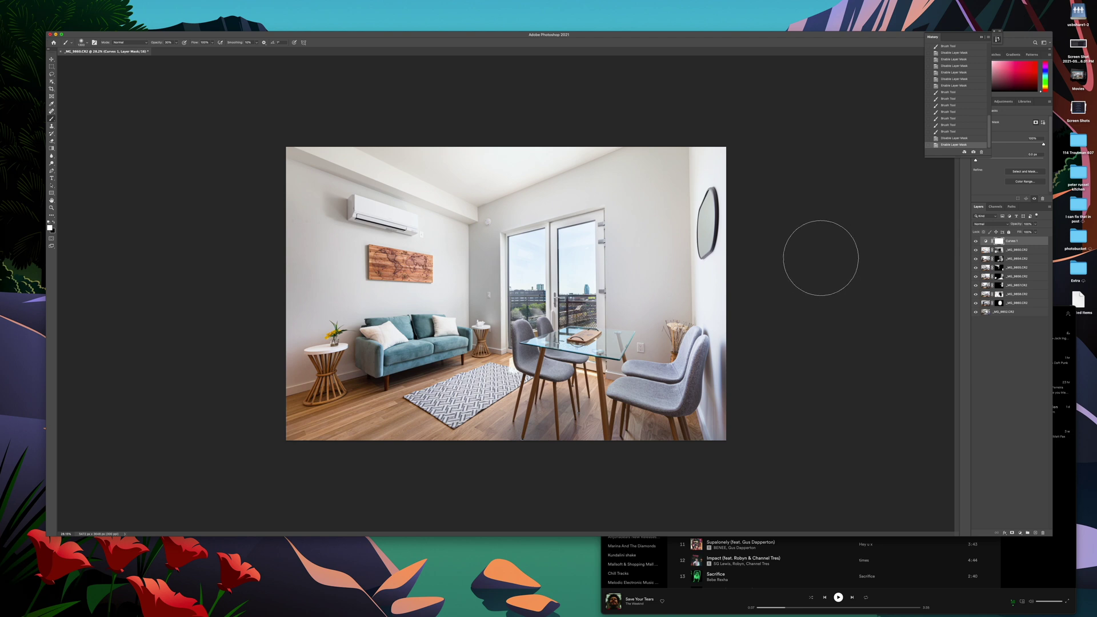
left_click(1010, 305)
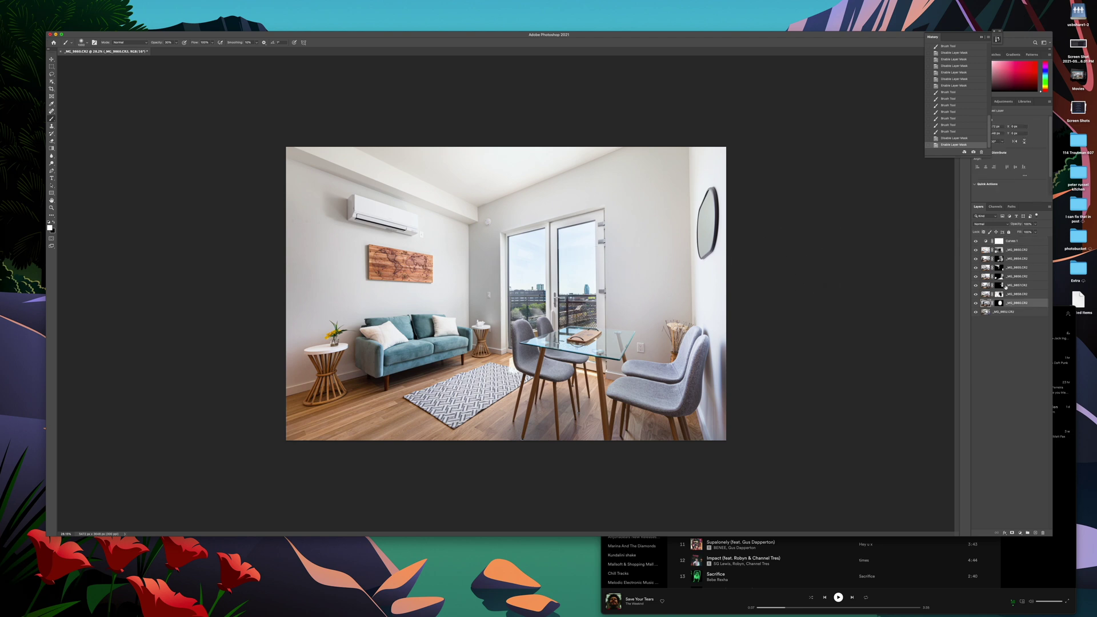
left_click(999, 302, "shift")
left_click(999, 303, "shift")
left_click(1000, 302, "shift")
left_click(999, 302, "shift")
left_click(1015, 278)
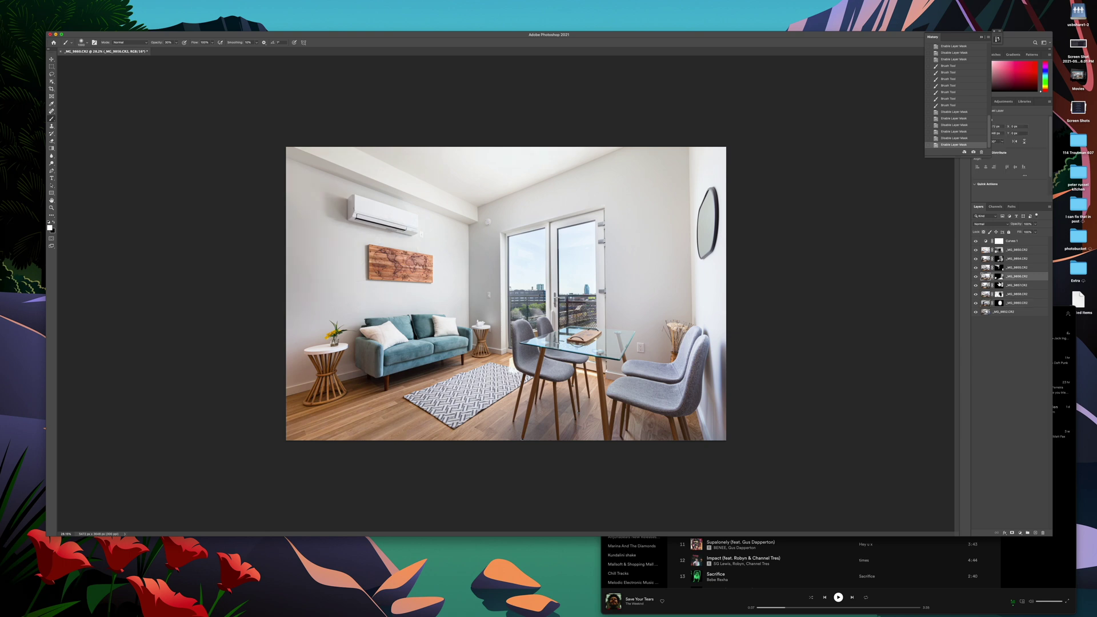
left_click(999, 276, "shift")
left_click(999, 277, "shift")
left_click(999, 267)
left_click(999, 268, "shift")
left_click(999, 267, "shift")
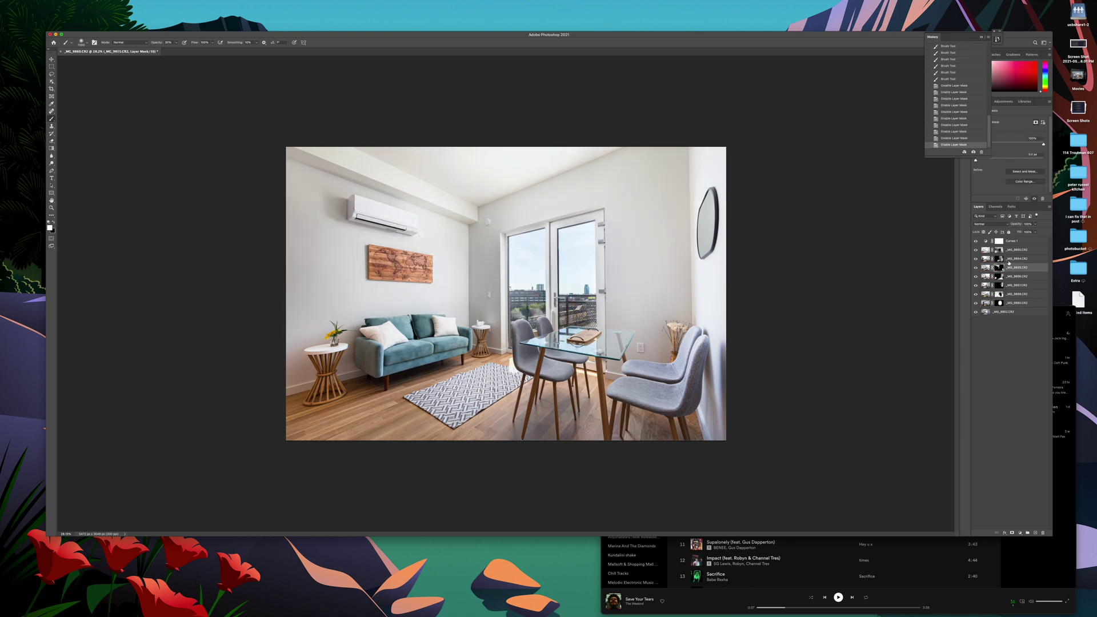
Compare the three uppermost masked exposures with their masks off and on
left_click(999, 268, "shift")
left_click(999, 267, "shift")
left_click(999, 258, "shift")
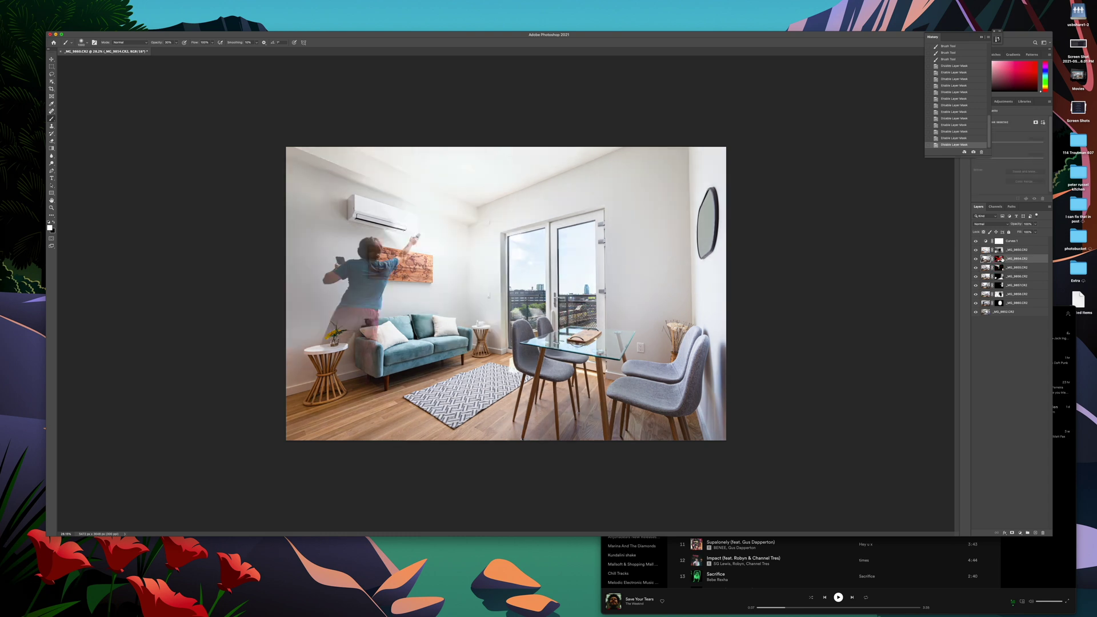
left_click(999, 259, "shift")
left_click(999, 249, "shift")
left_click(999, 250, "shift")
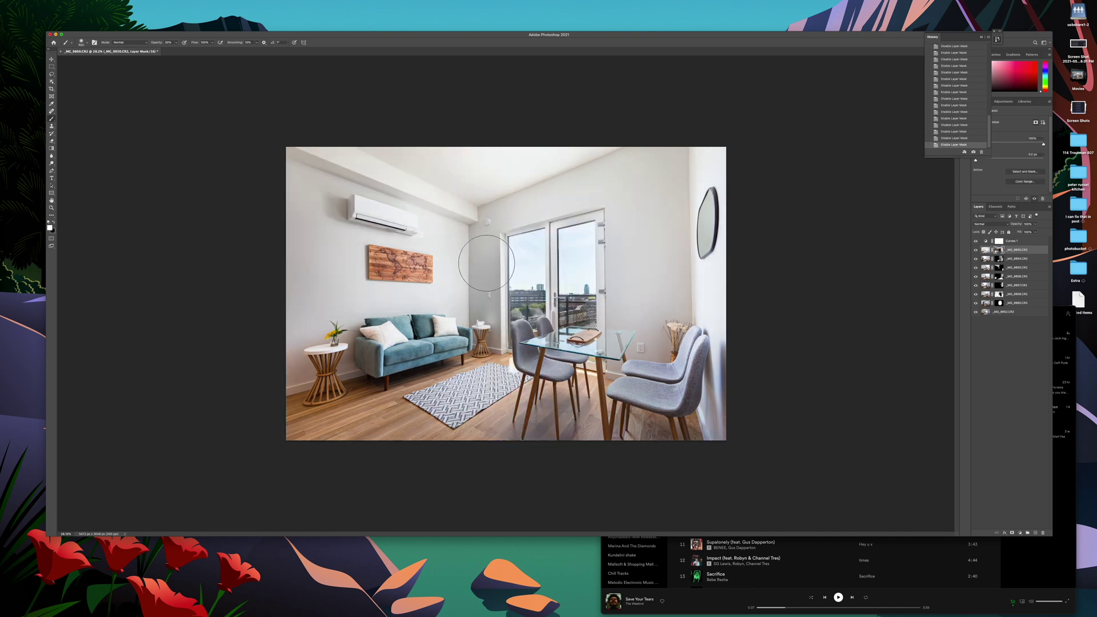
Paint the top exposure's mask white over the wall corner behind the small side table and black along the near edge of the glass door
left_click_drag(487, 262, 489, 356)
left_click_drag(489, 211, 489, 346)
key("x")
left_click_drag(537, 266, 522, 368)
left_click_drag(525, 284, 515, 377)
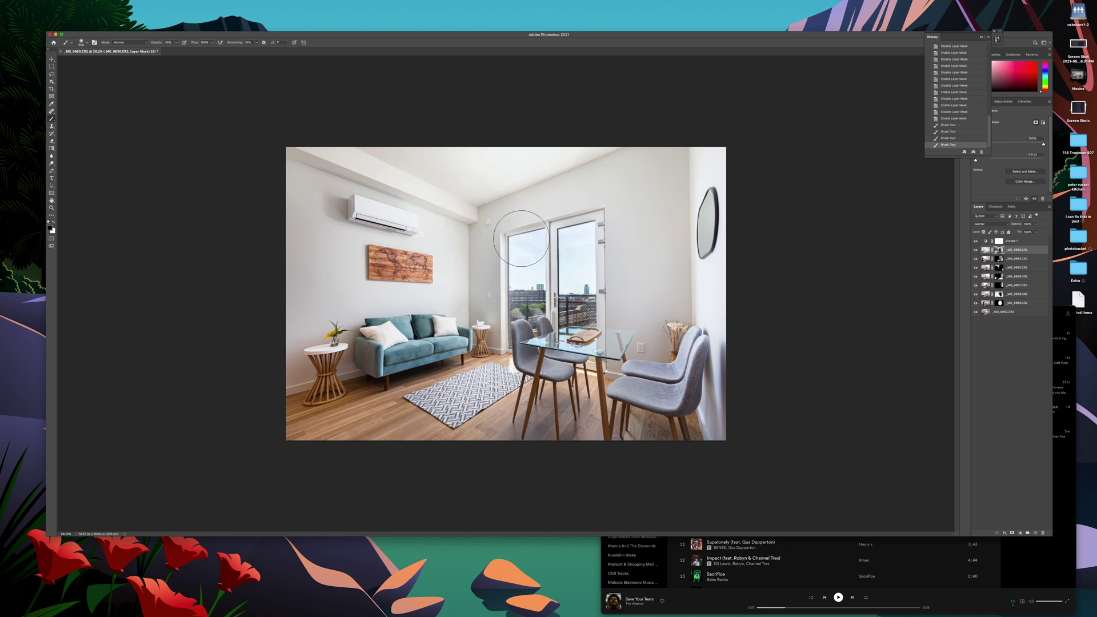
key("x")
left_click_drag(471, 271, 472, 394)
Compare the top exposure with its mask off and on, and the full blend against the unblended image by hiding and reshowing the layers
left_click(1004, 251, "shift")
left_click(1003, 251, "shift")
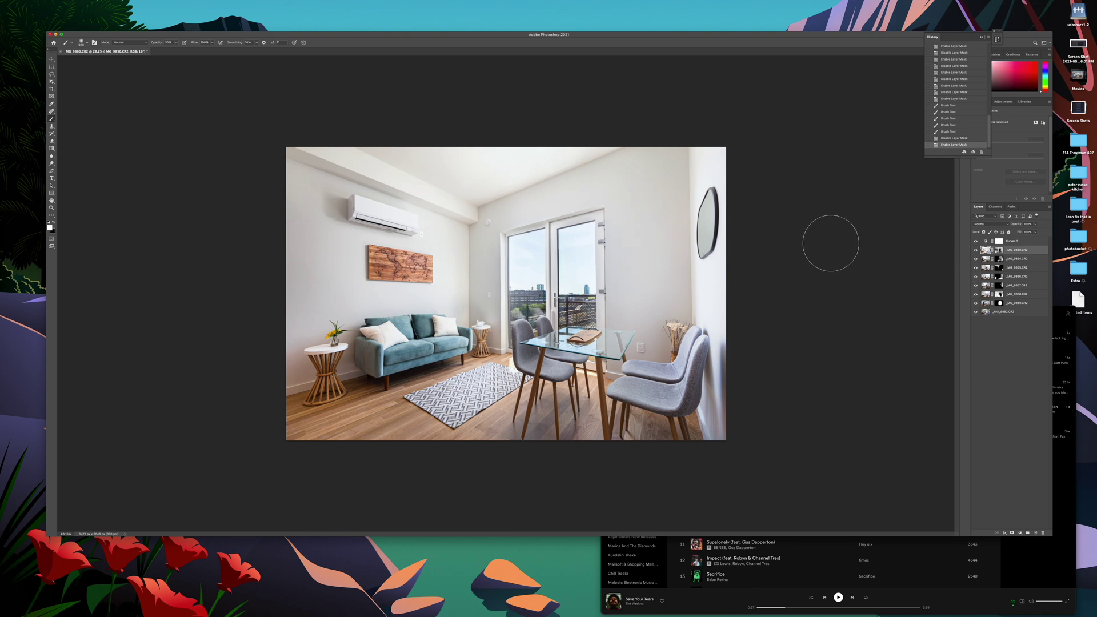
left_click(1001, 250, "shift")
left_click(1000, 251, "shift")
left_click(976, 302)
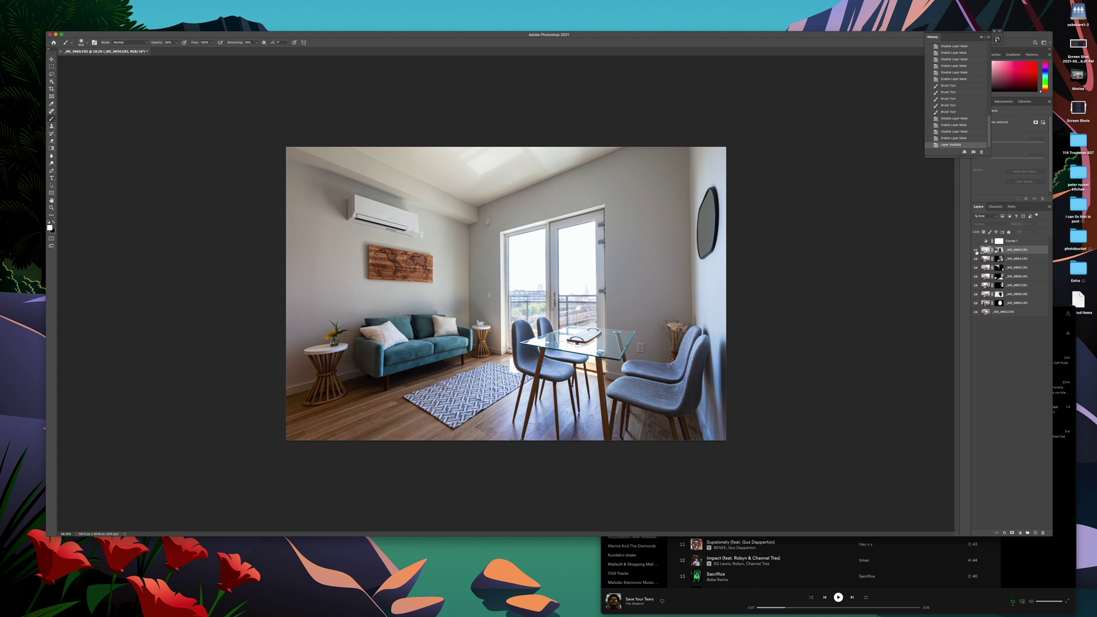
left_click(975, 240)
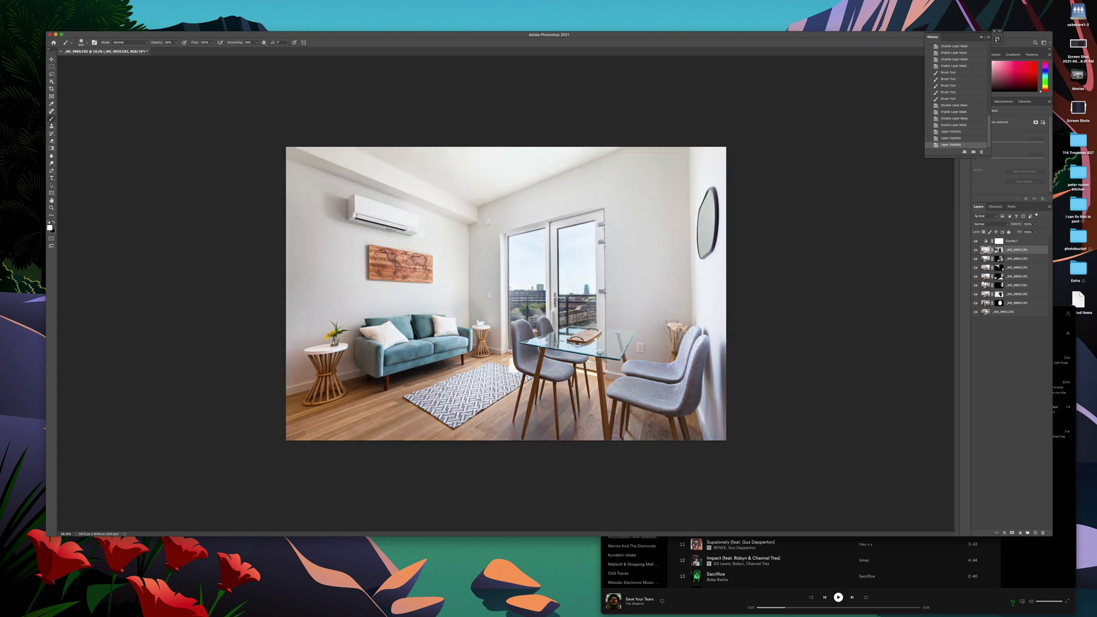
Add a second Curves adjustment layer above the exposures, try the Medium Contrast preset, and settle on Linear Contrast (RGB)
left_click(1020, 535)
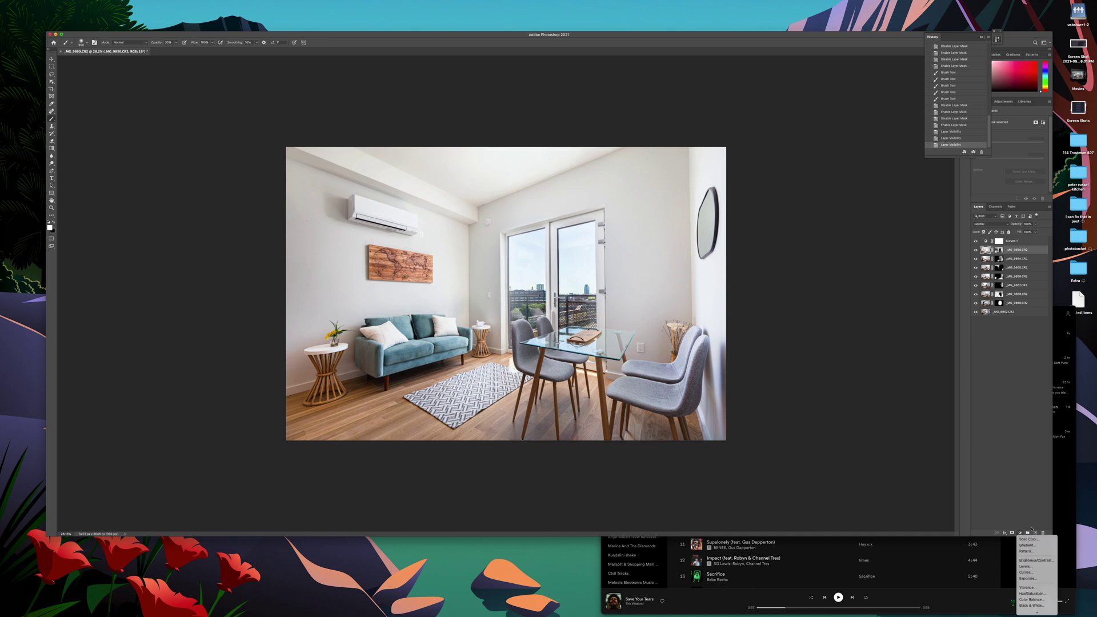
left_click(1031, 572)
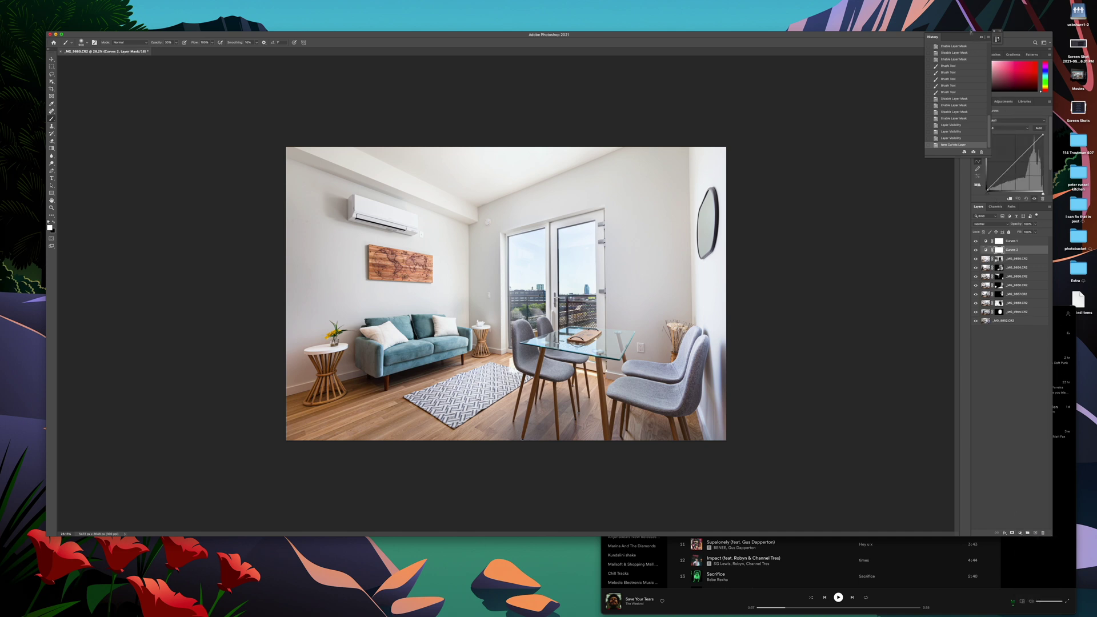
left_click_drag(970, 35, 930, 29)
left_click(997, 120)
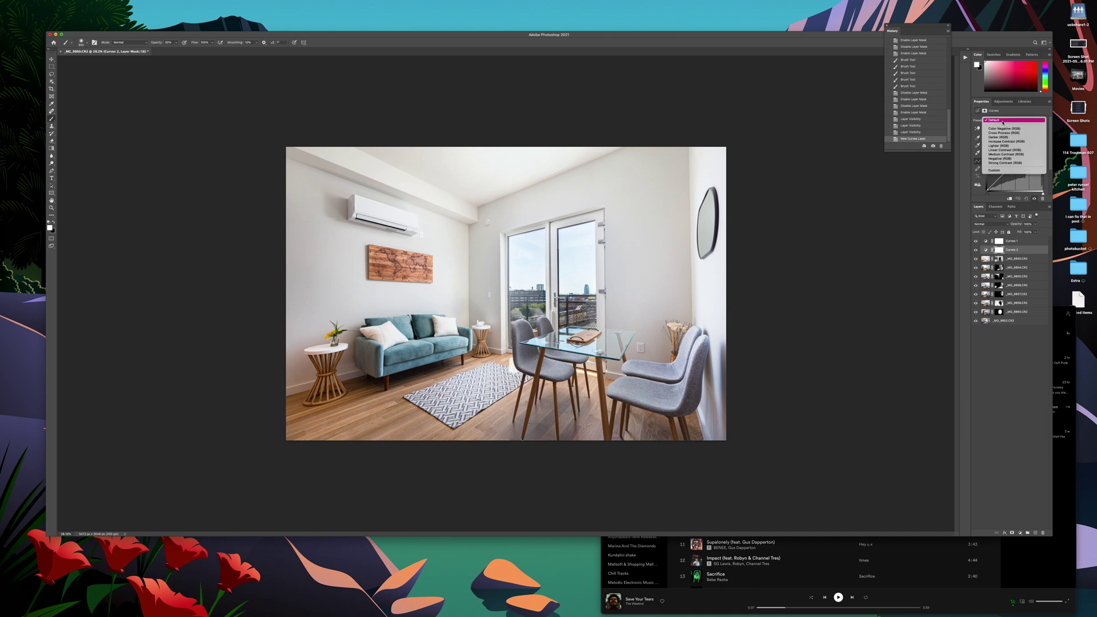
left_click(1007, 150)
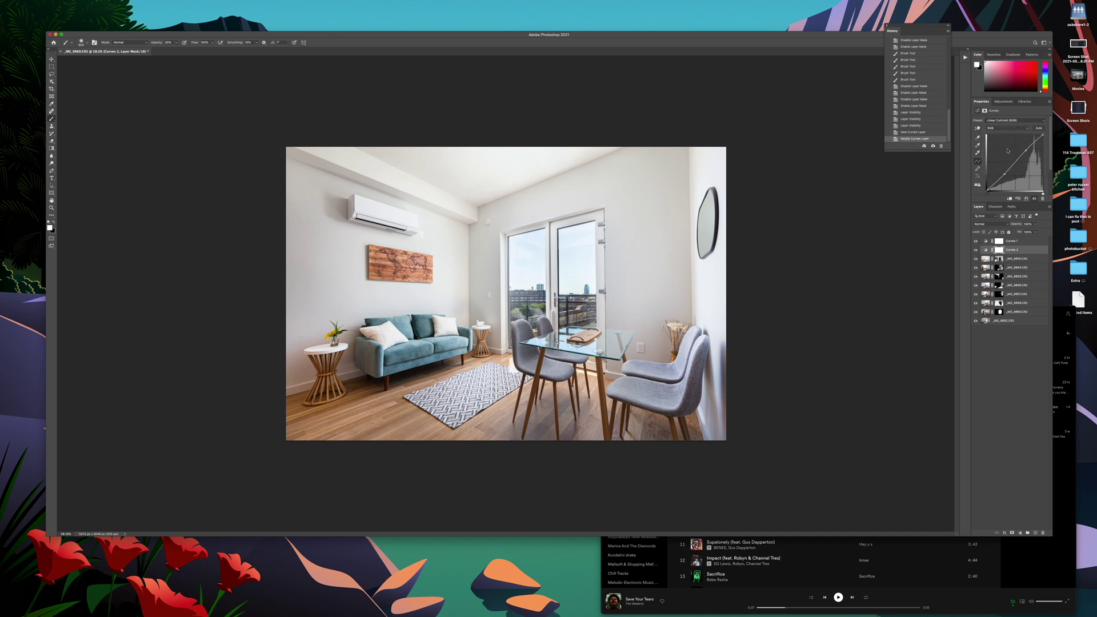
left_click(1008, 121)
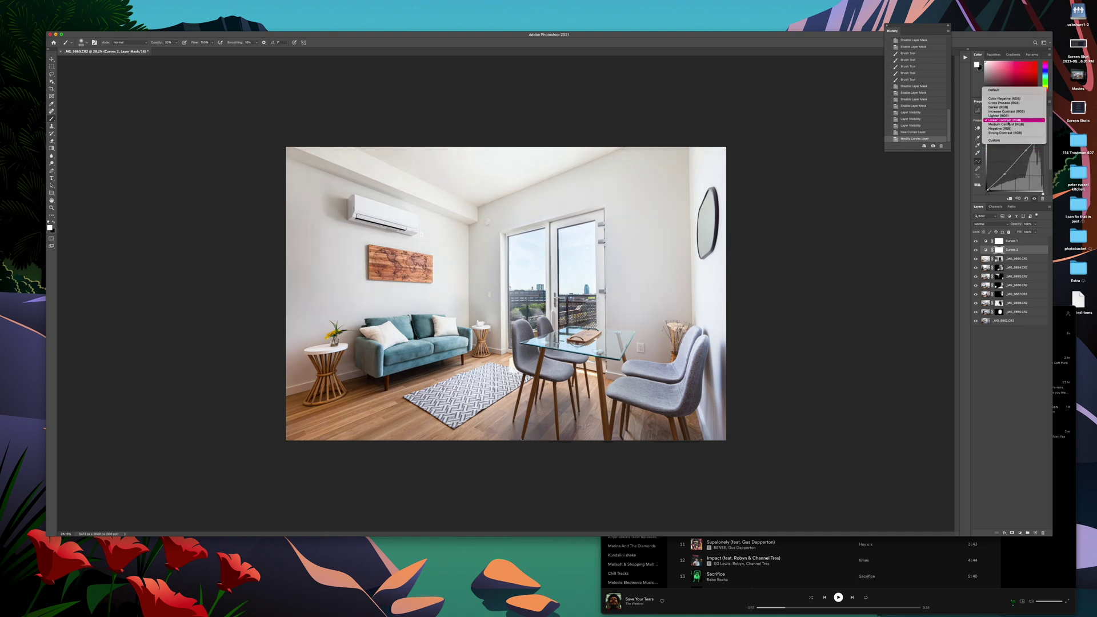
left_click(1008, 125)
left_click(1008, 121)
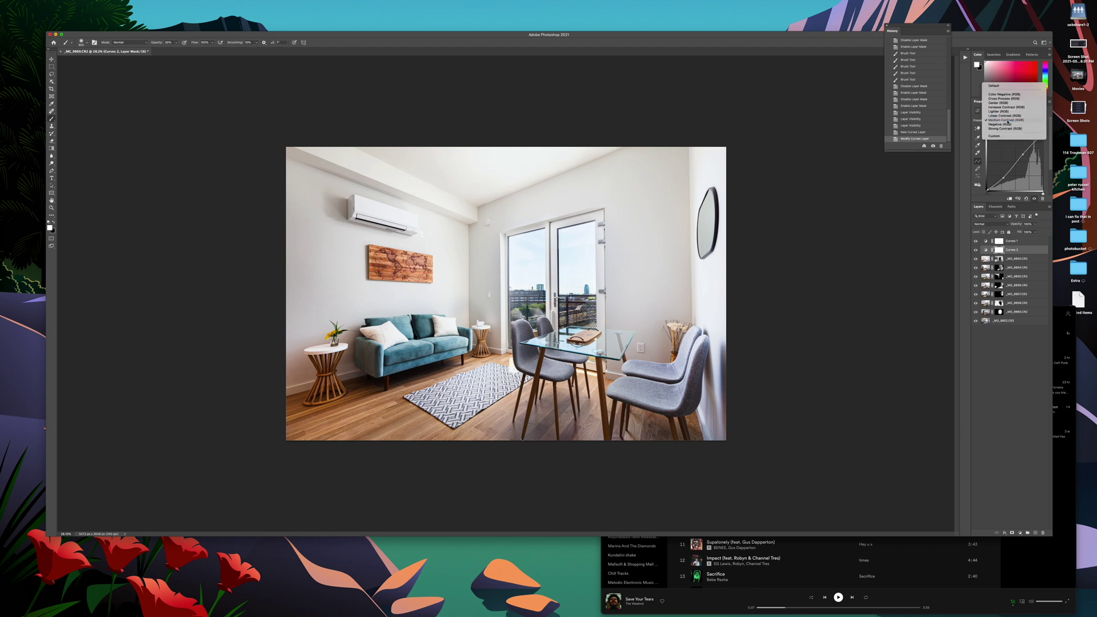
left_click(1008, 116)
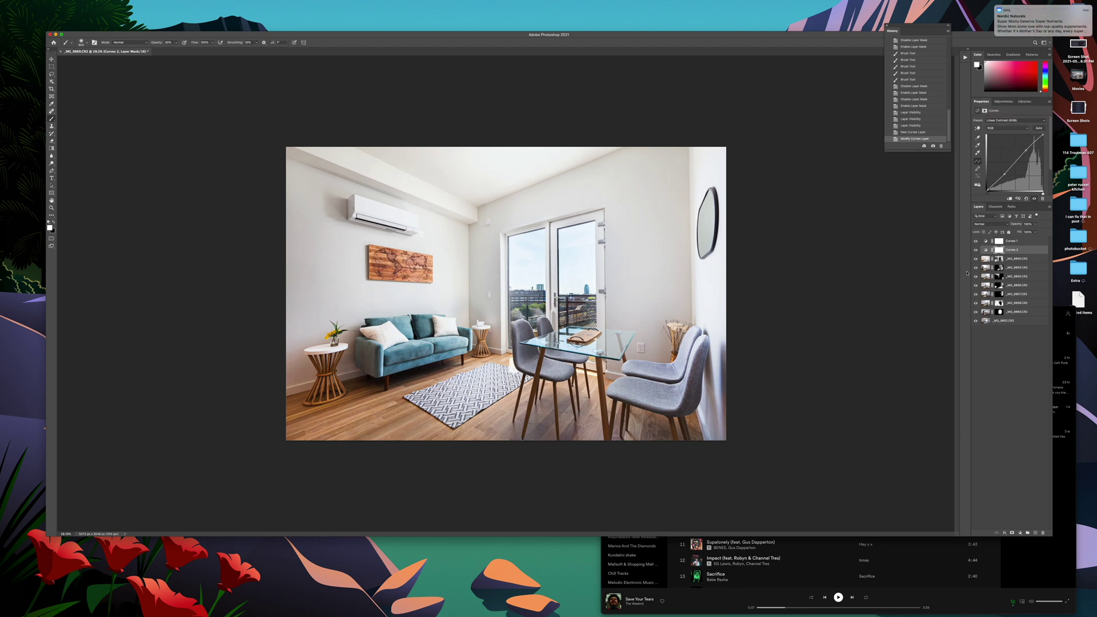
Compare the image with the Linear Contrast Curves layer hidden and shown
left_click(975, 251)
left_click(975, 250)
left_click(976, 251)
left_click(975, 250)
left_click(975, 250)
left_click(975, 251)
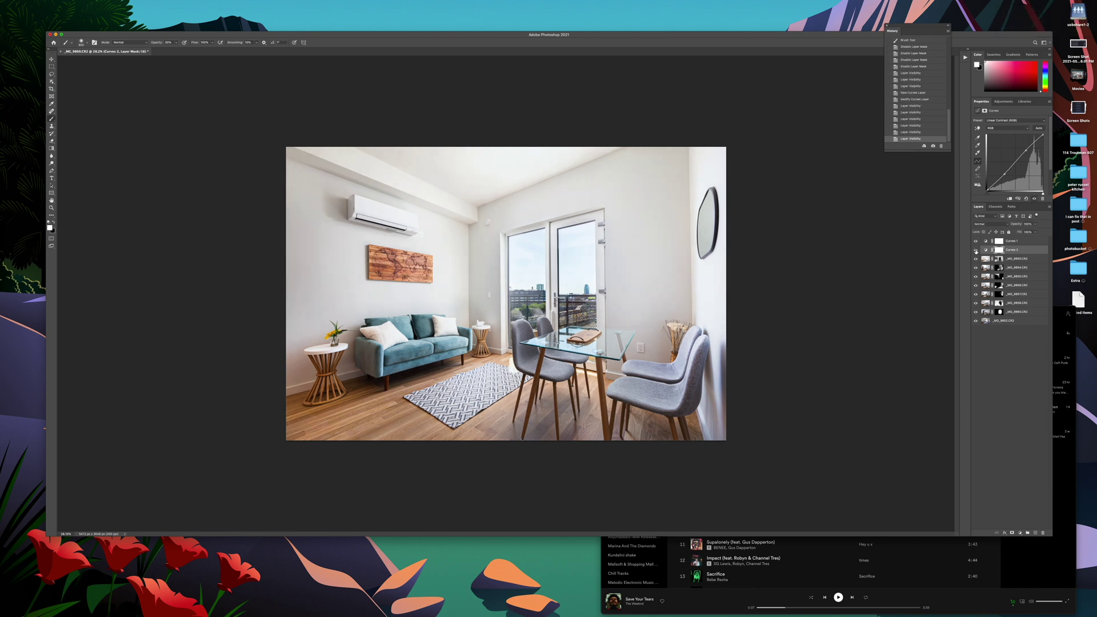
left_click(975, 250)
left_click(975, 251)
left_click(975, 250)
left_click(975, 250)
left_click(975, 250)
left_click(975, 251)
Select the lowest masked exposure and compare the window view with that layer hidden and shown
left_click(1015, 329)
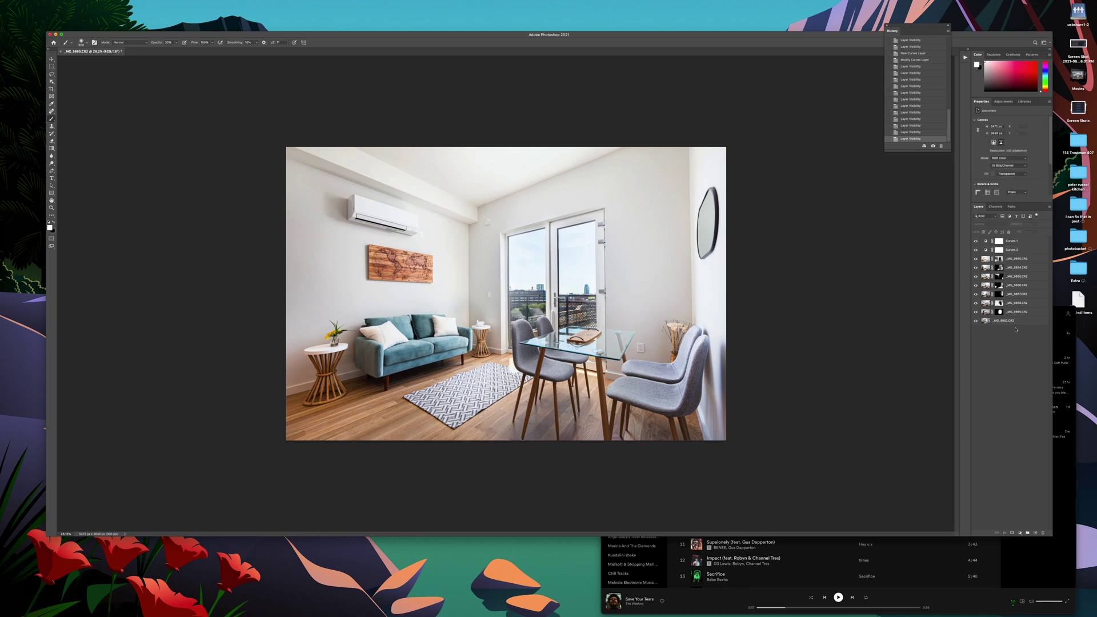
left_click(1014, 313)
left_click(975, 312)
left_click(976, 312)
left_click(976, 312)
left_click(976, 312)
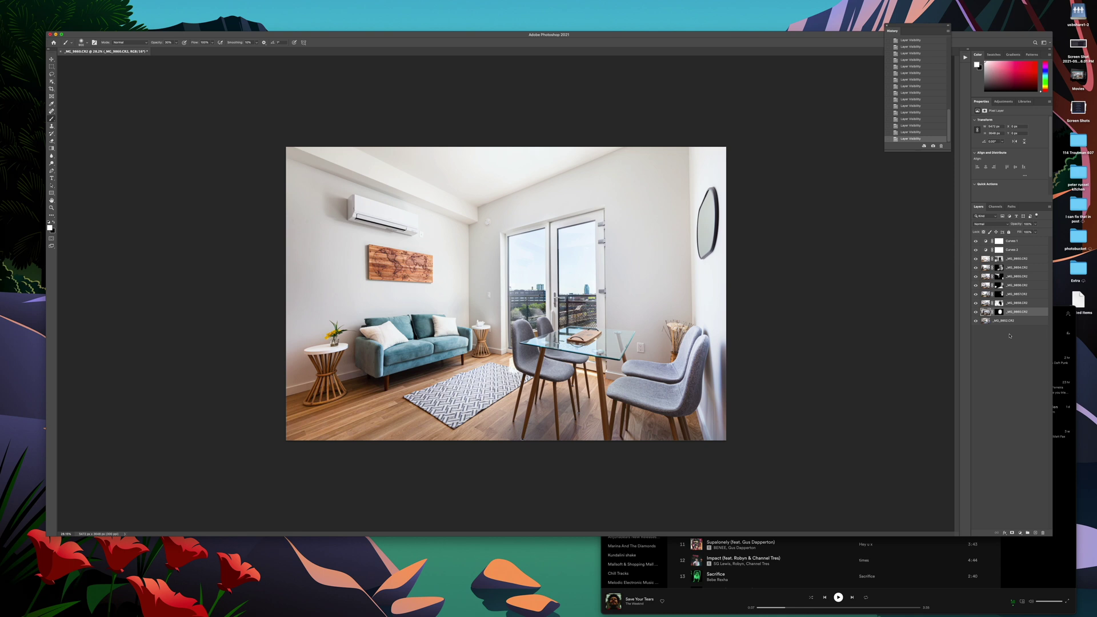
Try a Curves adjustment clipped to the lowest masked exposure with its midtones raised, then delete that adjustment layer
left_click(1021, 534)
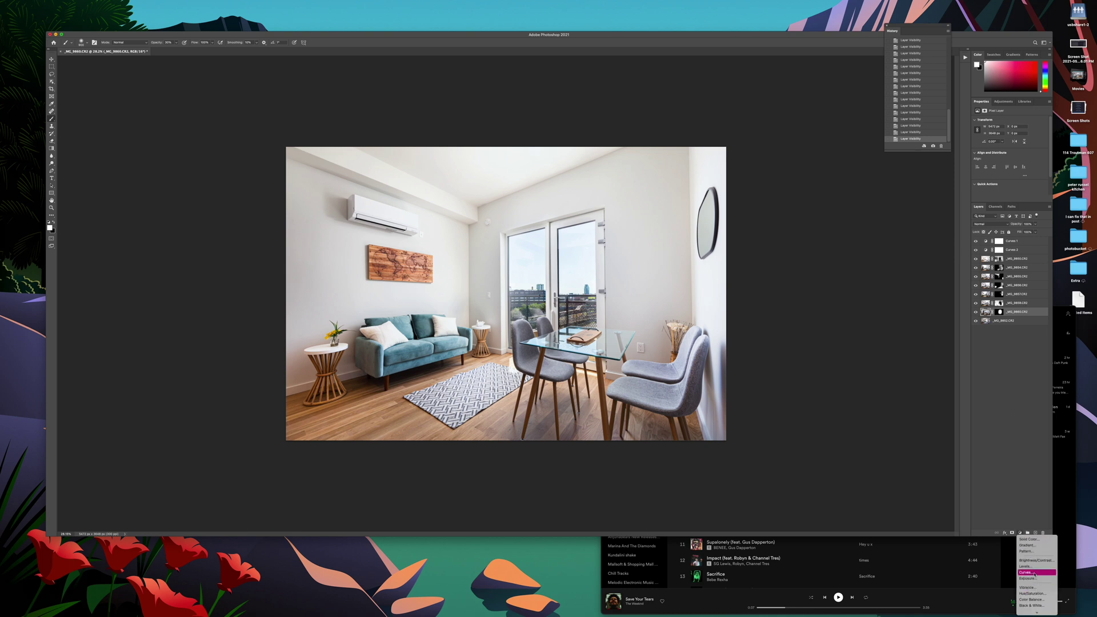
left_click(1034, 573)
left_click(1016, 316, "alt")
left_click(1014, 164)
left_click_drag(1013, 159, 1009, 152)
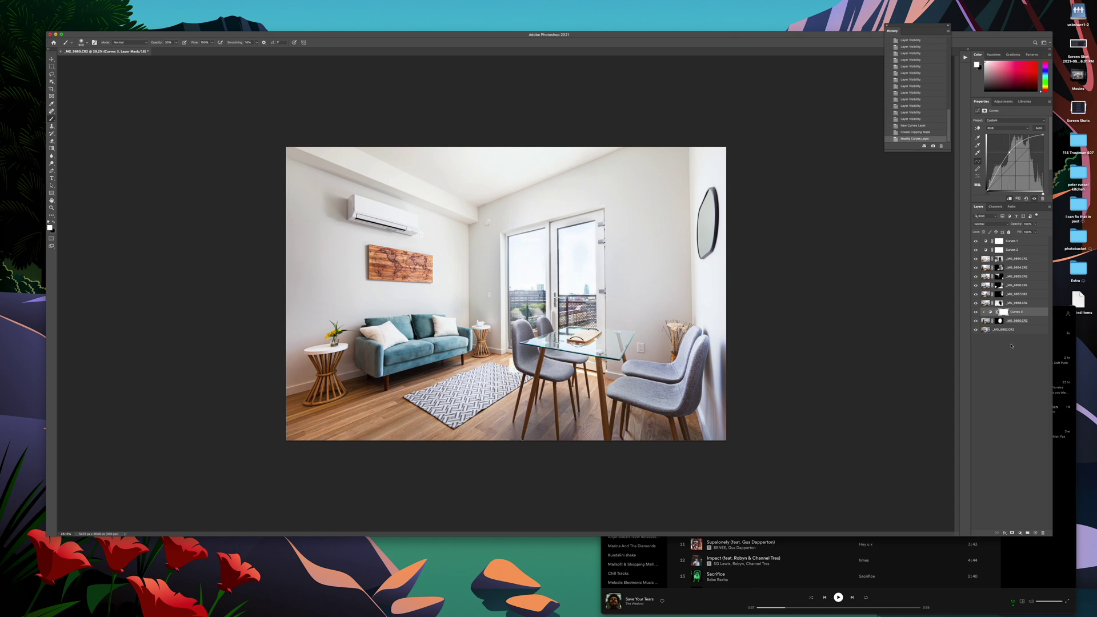
left_click_drag(1011, 313, 1043, 532)
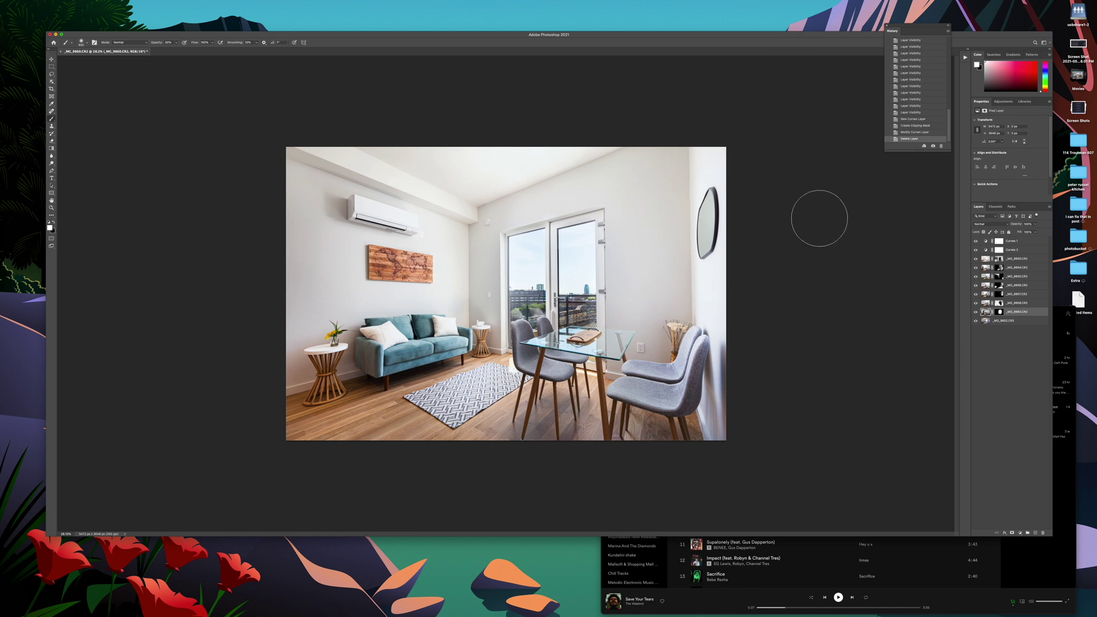
Compare the lowest masked exposure hidden and shown, and the third-lowest and fourth-lowest masked exposures with their masks off and on
left_click(975, 311)
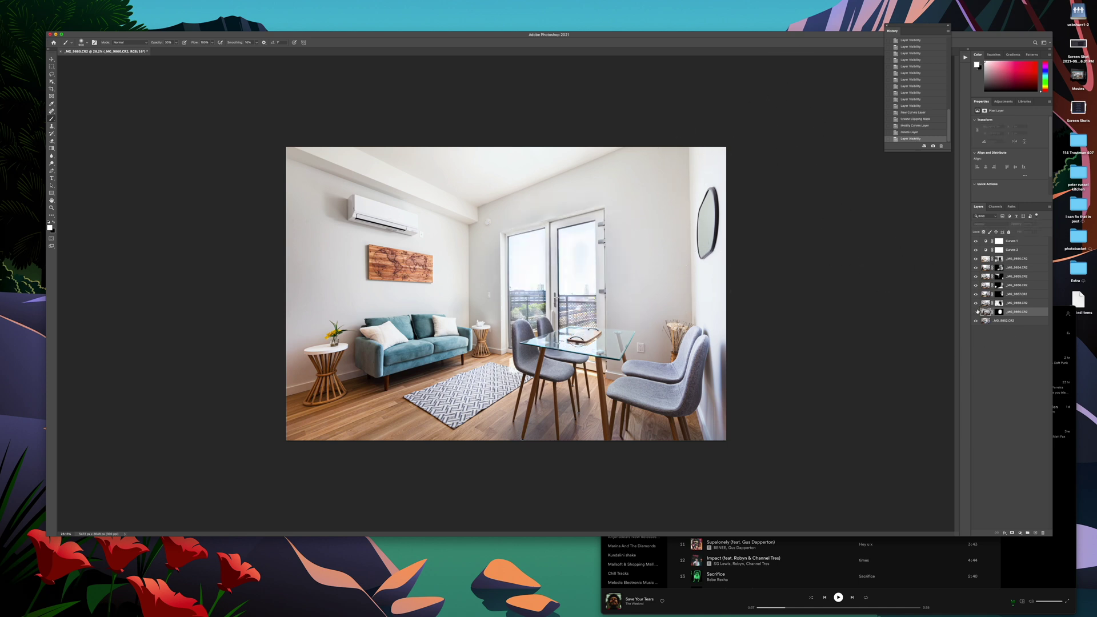
left_click(975, 312)
left_click(1004, 304)
left_click(1001, 293)
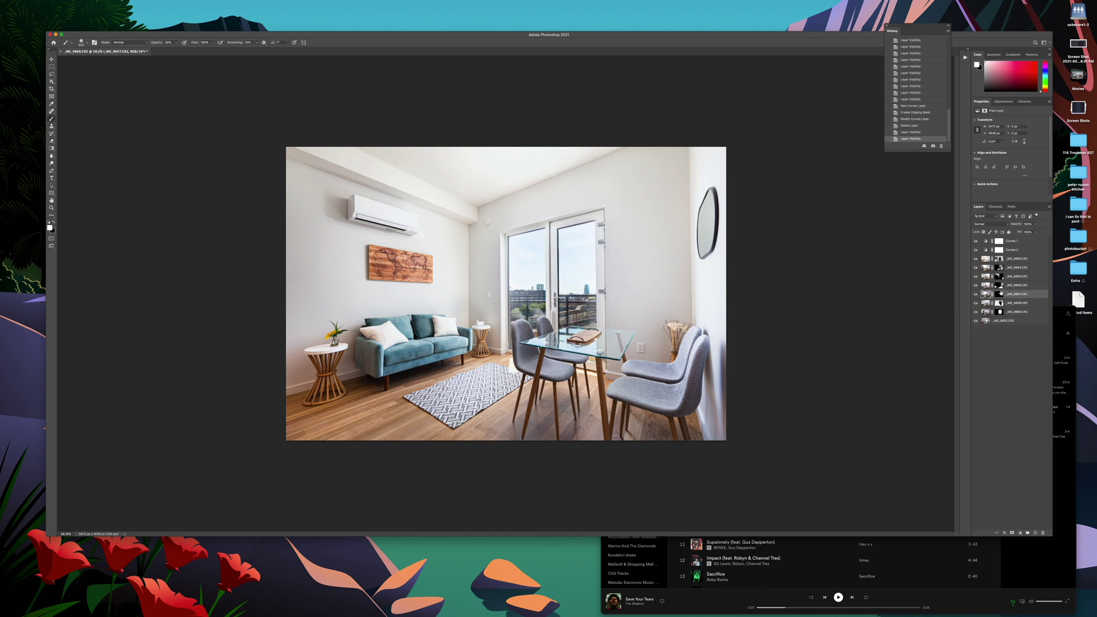
left_click(998, 293)
left_click(999, 294, "shift")
left_click(999, 293, "shift")
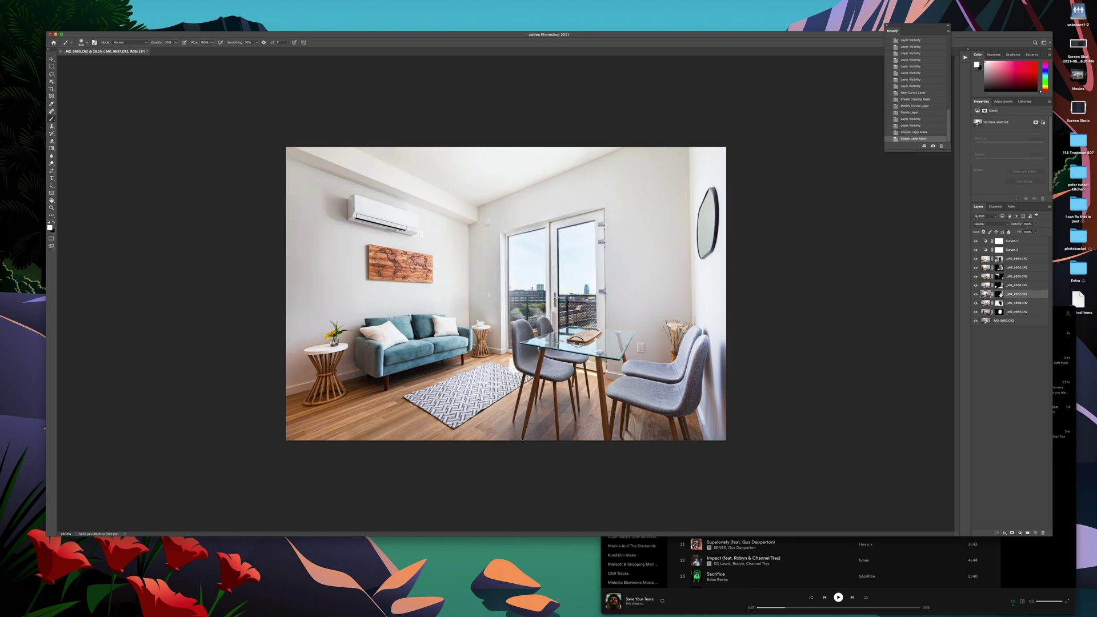
left_click(1008, 285)
left_click(999, 285, "shift")
left_click(1000, 285, "shift")
left_click(999, 285, "shift")
left_click(999, 285, "shift")
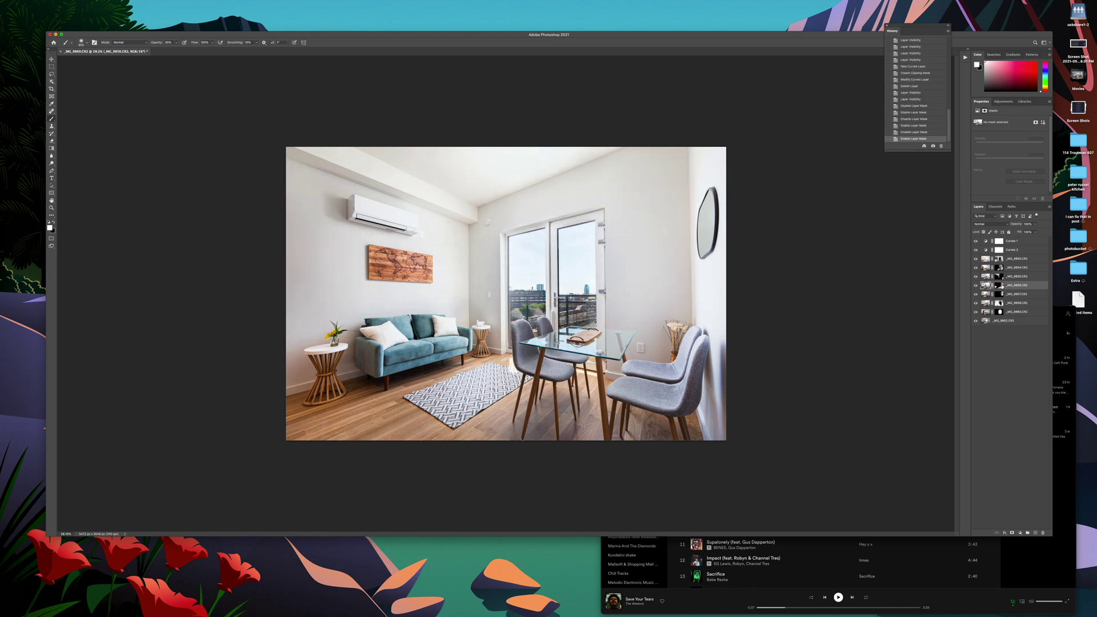
Compare the third exposure from the top and the topmost exposure with their masks off and on
left_click(1008, 276)
left_click(1000, 276, "shift")
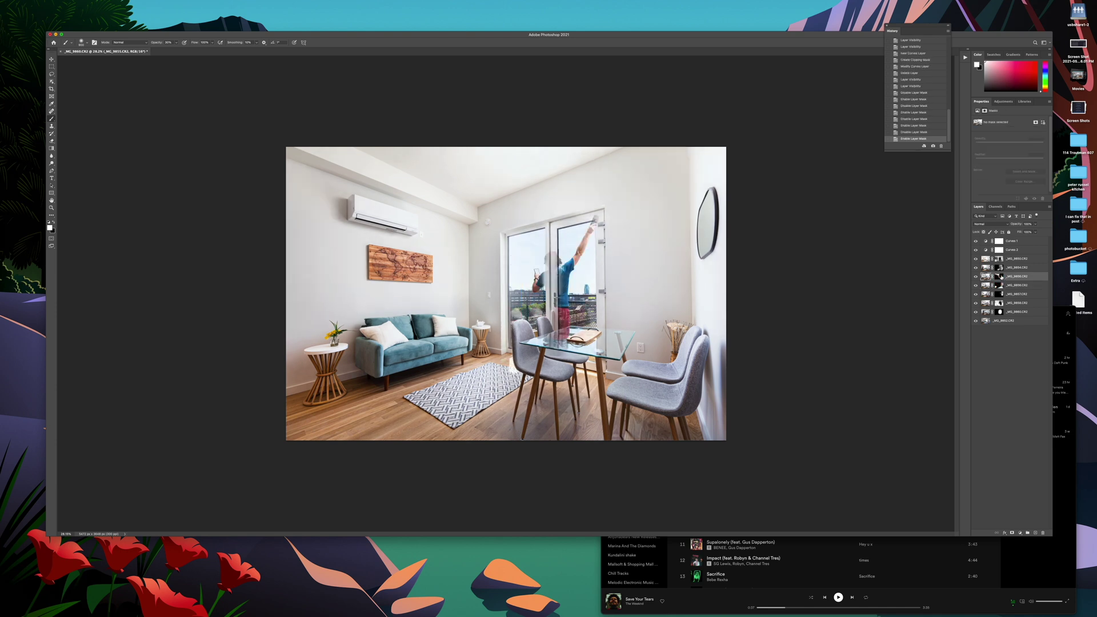
left_click(1000, 277, "shift")
left_click(1009, 259)
left_click(999, 258, "shift")
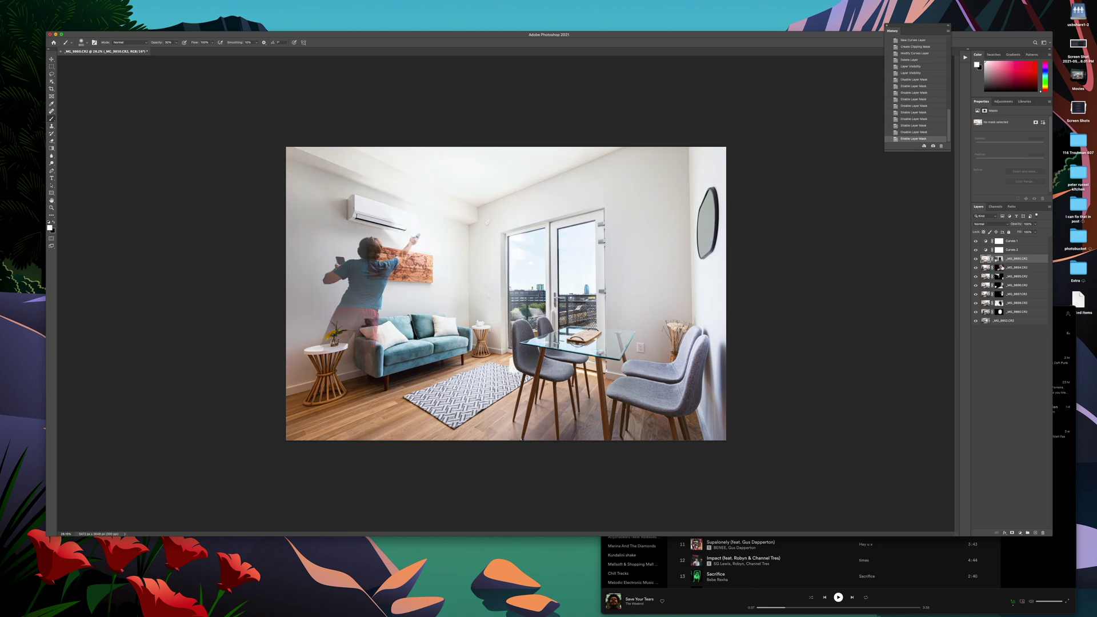
left_click(1000, 258, "shift")
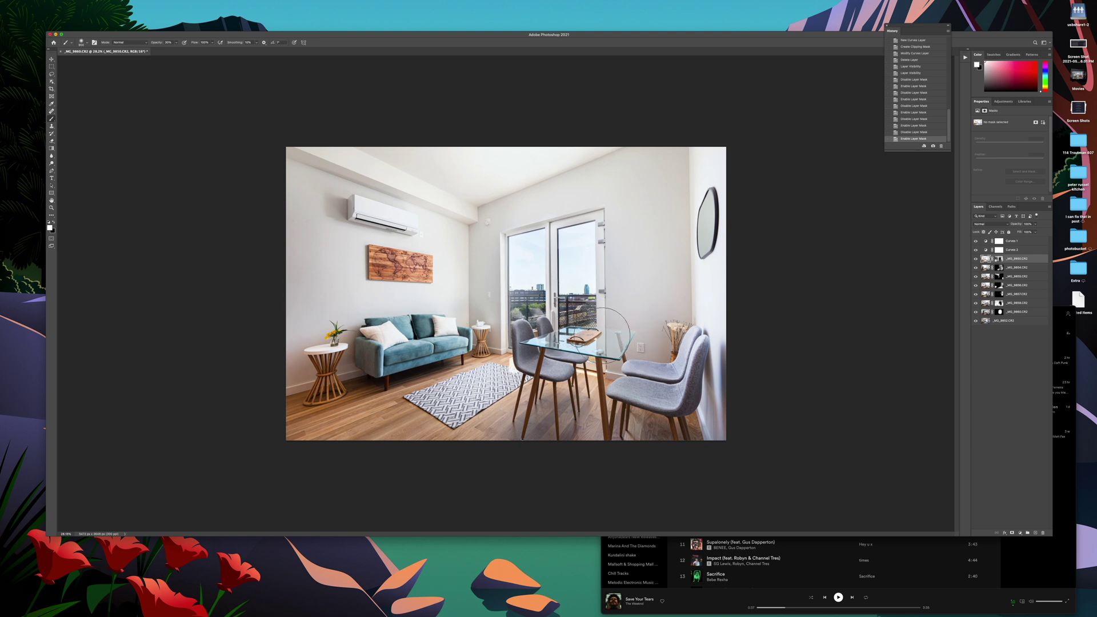
Examine the sofa and side table area up close with the masks of the two uppermost exposures off and on
key("z")
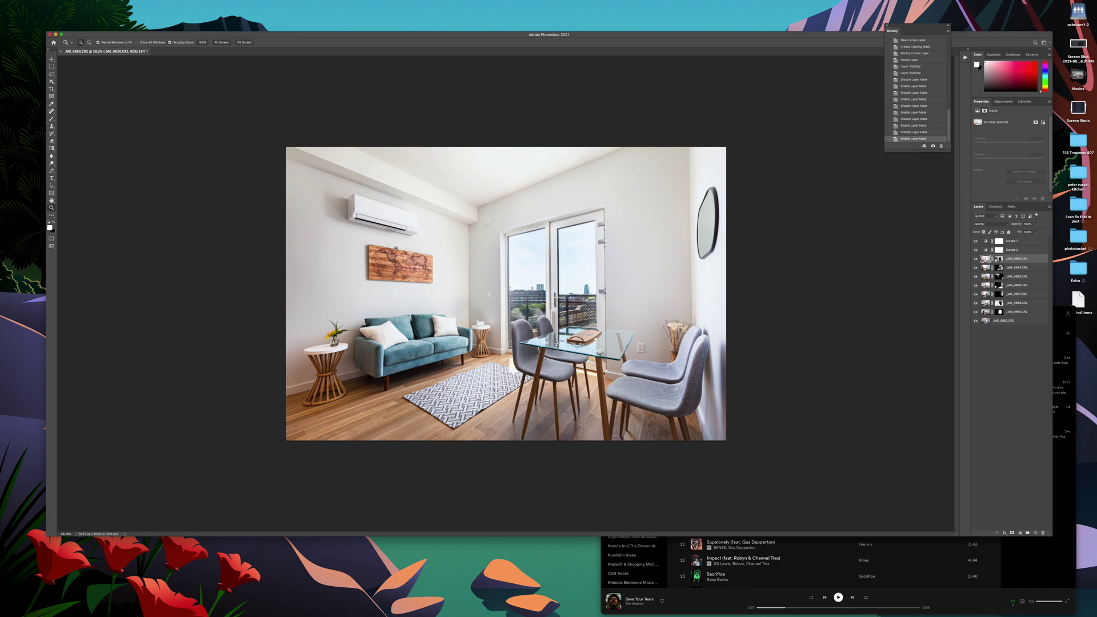
left_click_drag(470, 341, 489, 367)
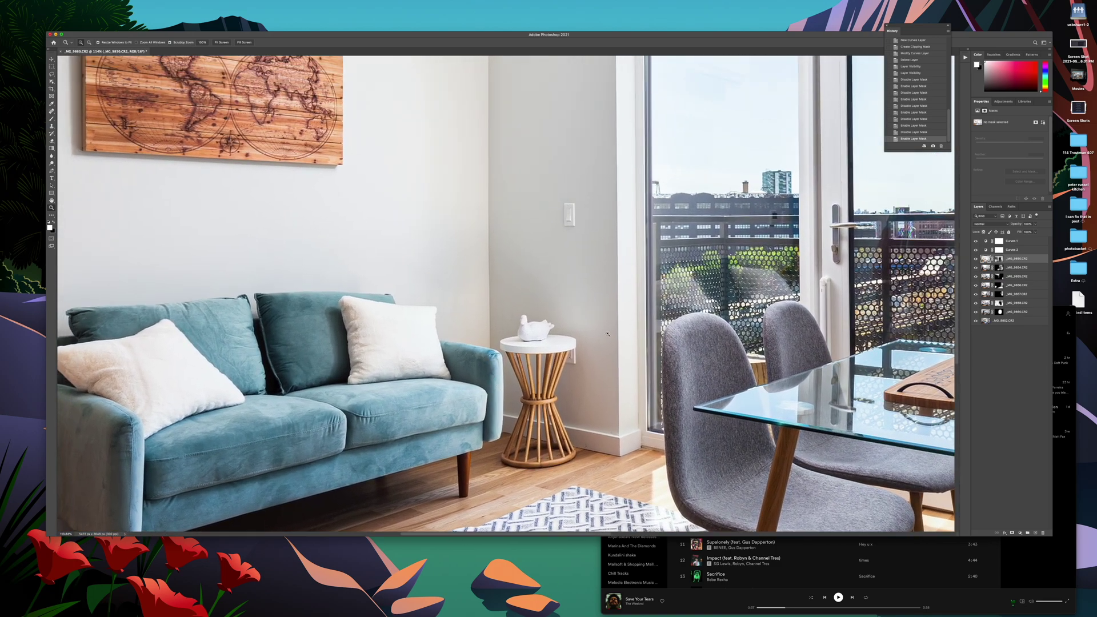
left_click_drag(607, 333, 522, 310)
left_click(992, 259)
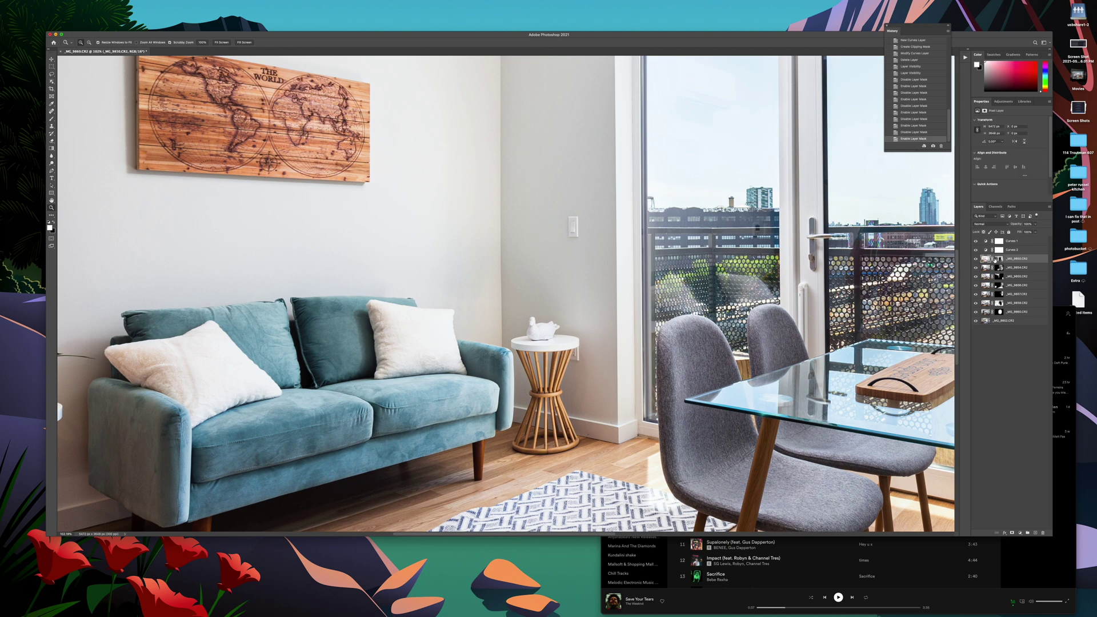
left_click(998, 260, "shift")
left_click(998, 260, "shift")
left_click(998, 260, "shift")
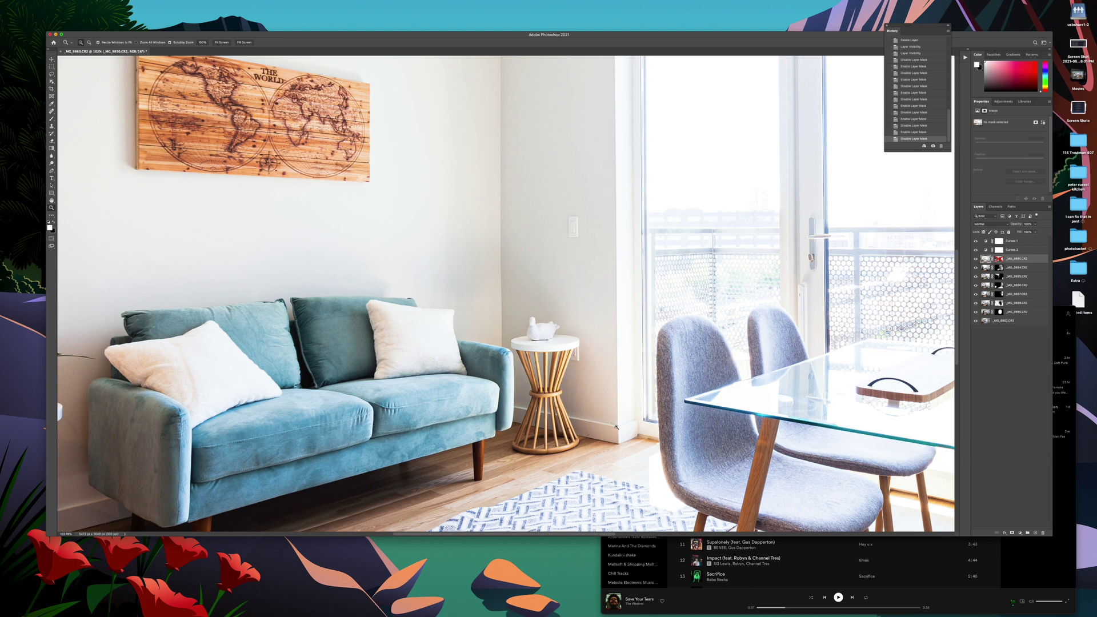
left_click(999, 260, "shift")
left_click(999, 268)
left_click(999, 268, "shift")
left_click(999, 268, "shift")
left_click(999, 267, "shift")
left_click(999, 267, "shift")
left_click(999, 268, "shift")
Paint white on the second exposure's mask over the wall corner between the sofa and the small side table
key("b")
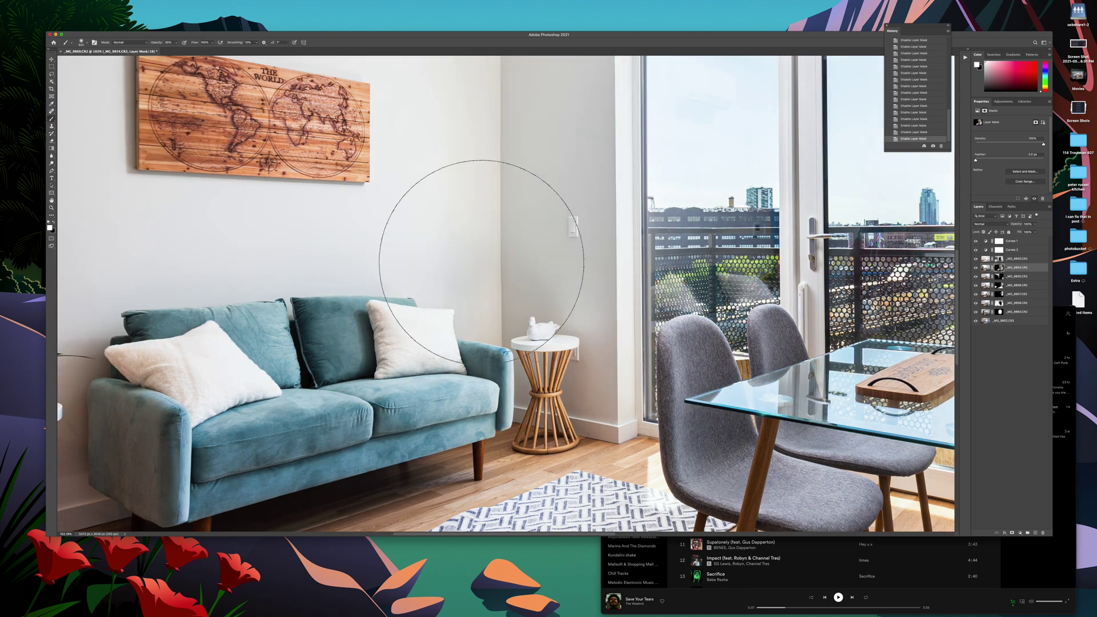
mouse_move(488, 275)
left_mouse_down()
mouse_move(465, 277)
mouse_move(515, 289)
mouse_move(494, 289)
left_mouse_up()
left_click_drag(494, 289, 499, 299)
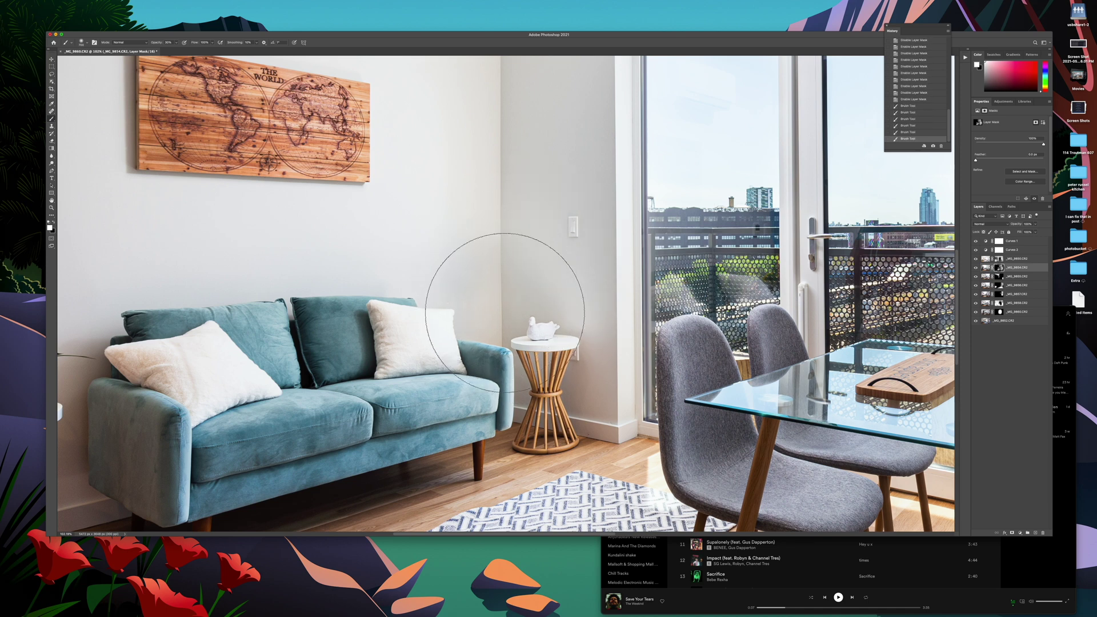
Shrink the brush and paint black on the second exposure's mask over the white ornament on the small side table
key("x")
key("[")
key("[")
key("[")
key("[")
key("[")
key("[")
left_click_drag(554, 332, 549, 328)
left_click_drag(549, 328, 543, 328)
mouse_move(543, 328)
left_mouse_down()
mouse_move(533, 328)
mouse_move(558, 342)
left_mouse_up()
Paint white on the second exposure's mask over the wall above the small side table and between it and the door
key("x")
mouse_move(512, 283)
left_mouse_down()
mouse_move(577, 335)
mouse_move(513, 299)
left_mouse_up()
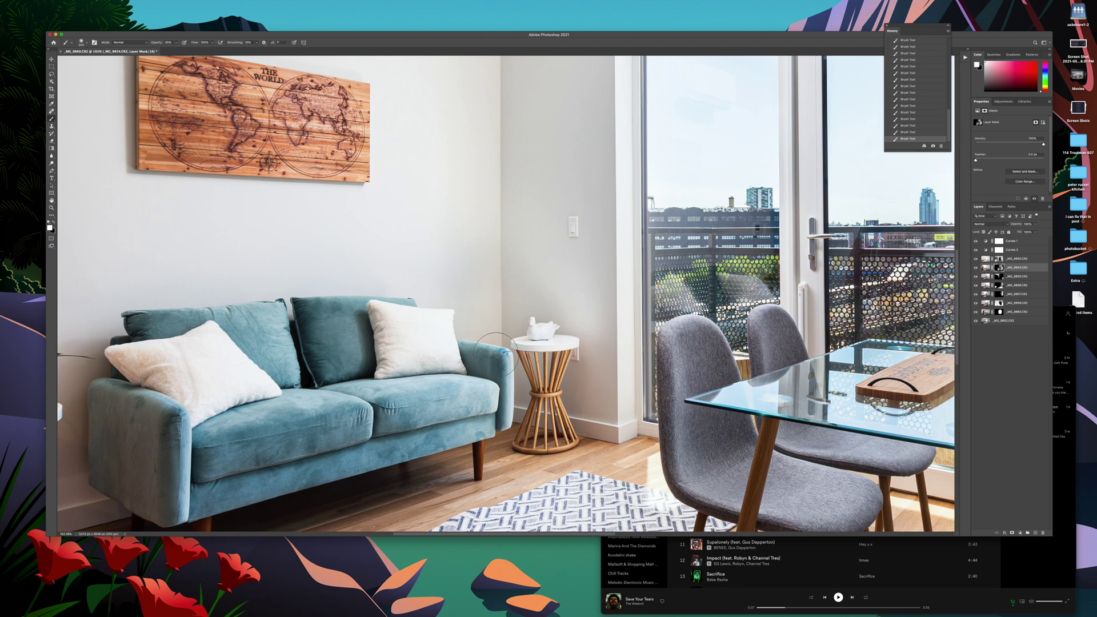
left_click_drag(587, 393, 601, 257)
Compare the whole room with the masks of the second and uppermost exposures off and on
key("x")
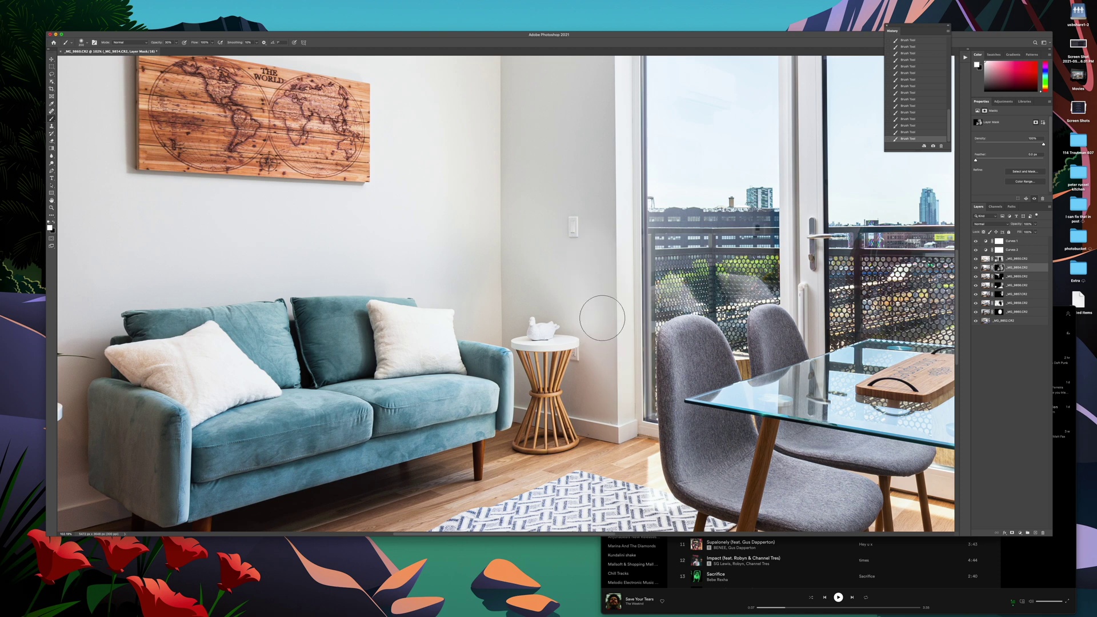
key("]")
key("]")
key("]")
key("]")
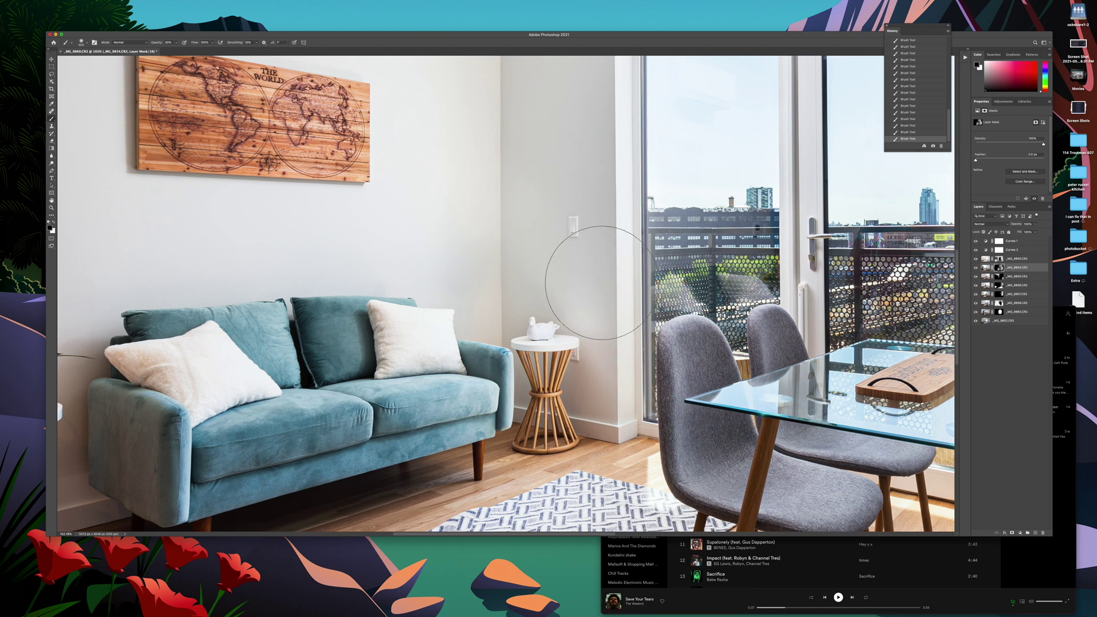
key("z")
key("super+0")
left_click_drag(721, 298, 707, 311)
key("b")
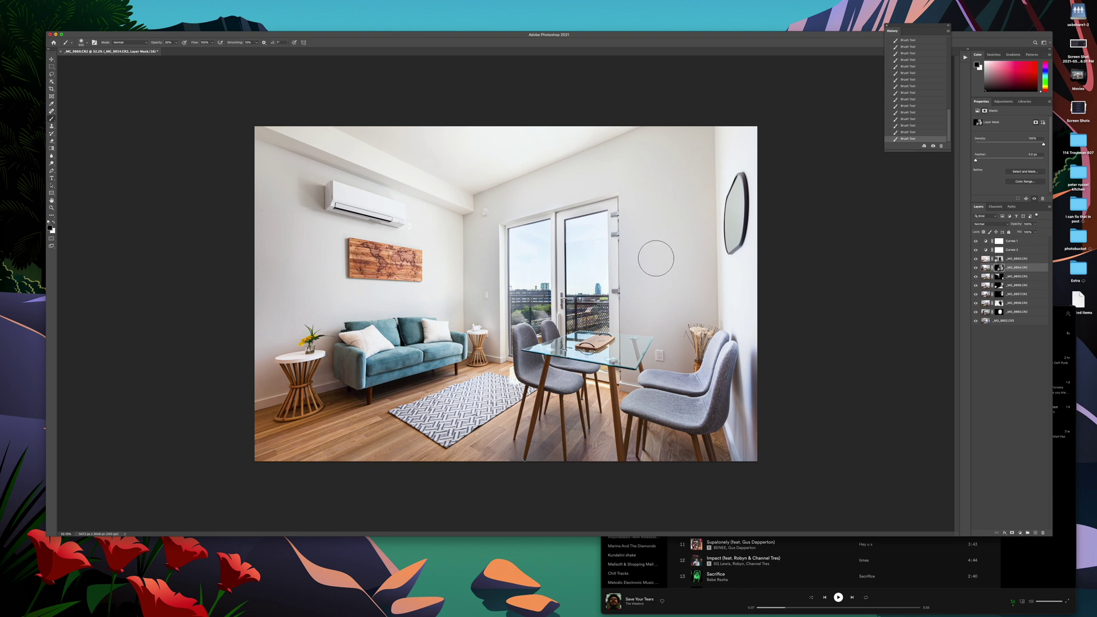
left_click(1034, 198)
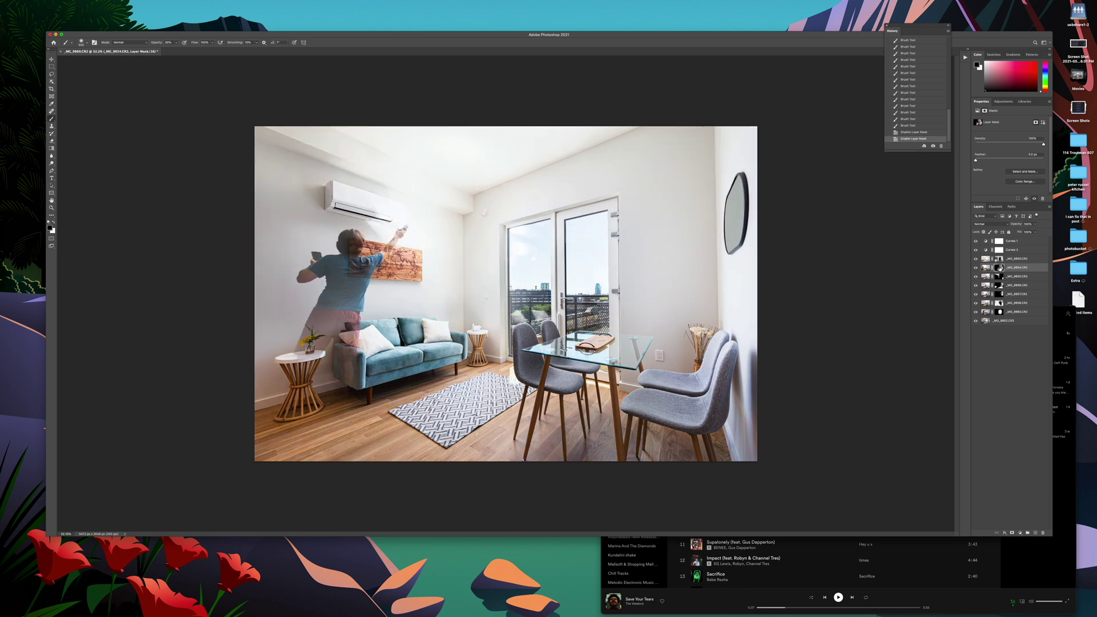
left_click(999, 267, "shift")
key("shift+backslash")
left_click(998, 259)
key("shift+backslash")
key("shift+backslash")
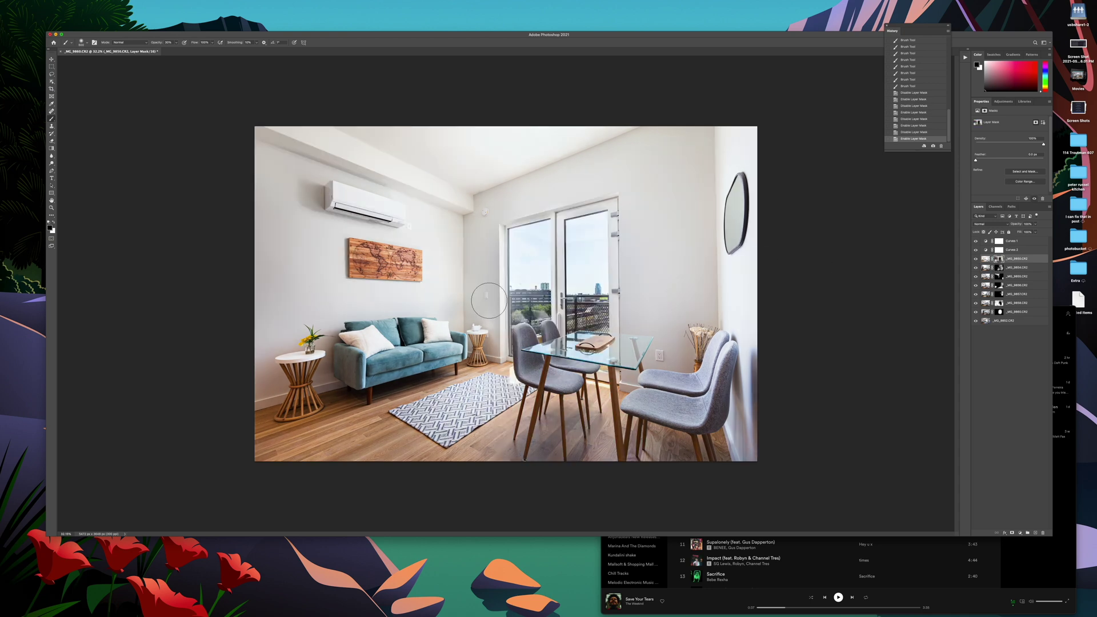
Paint black on the uppermost exposure's mask over the wall corner between the sofa and the small side table
left_click(462, 318)
left_click(463, 313)
left_click(457, 317)
left_click(451, 322)
left_click(465, 312)
left_click(474, 306)
left_click(475, 297)
left_click(445, 326)
Touch up the uppermost exposure's mask beside the glass door with black, adding one white dab on the wall above the small side table
left_click(497, 324)
left_click(505, 330)
key("x")
left_click(497, 314)
key("x")
left_click(526, 273)
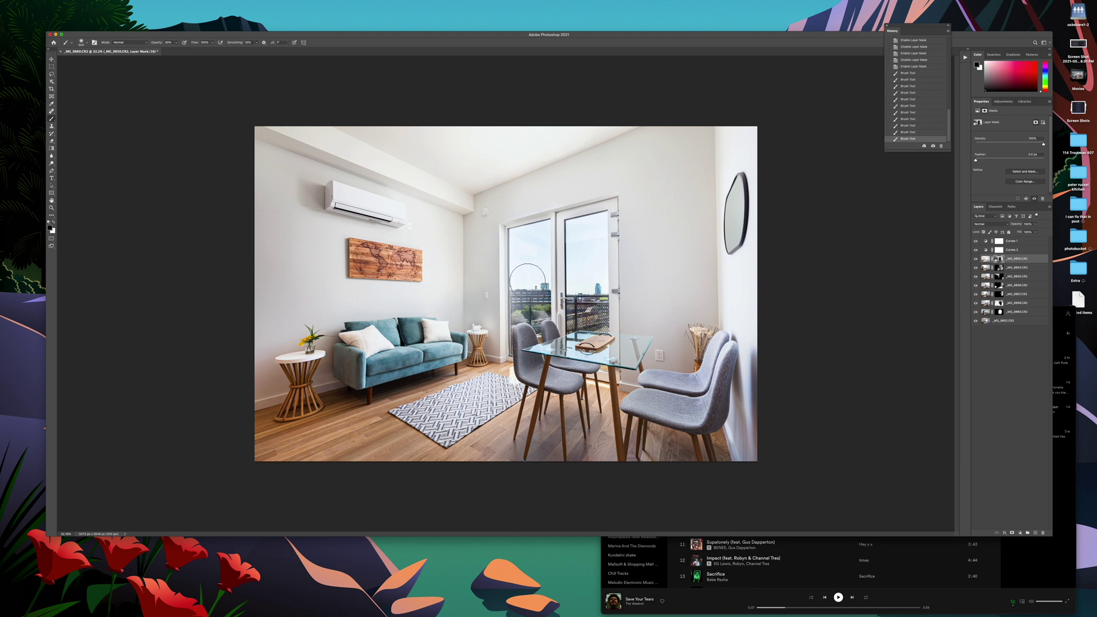
Paint white at 10% opacity on the uppermost exposure's mask over the glass doors and their frame
key("x")
key("1")
mouse_move(523, 319)
left_mouse_down()
mouse_move(536, 225)
mouse_move(536, 265)
left_mouse_up()
mouse_move(584, 230)
left_mouse_down()
mouse_move(587, 279)
mouse_move(581, 218)
mouse_move(592, 313)
mouse_move(586, 193)
left_mouse_up()
left_click_drag(534, 243, 540, 290)
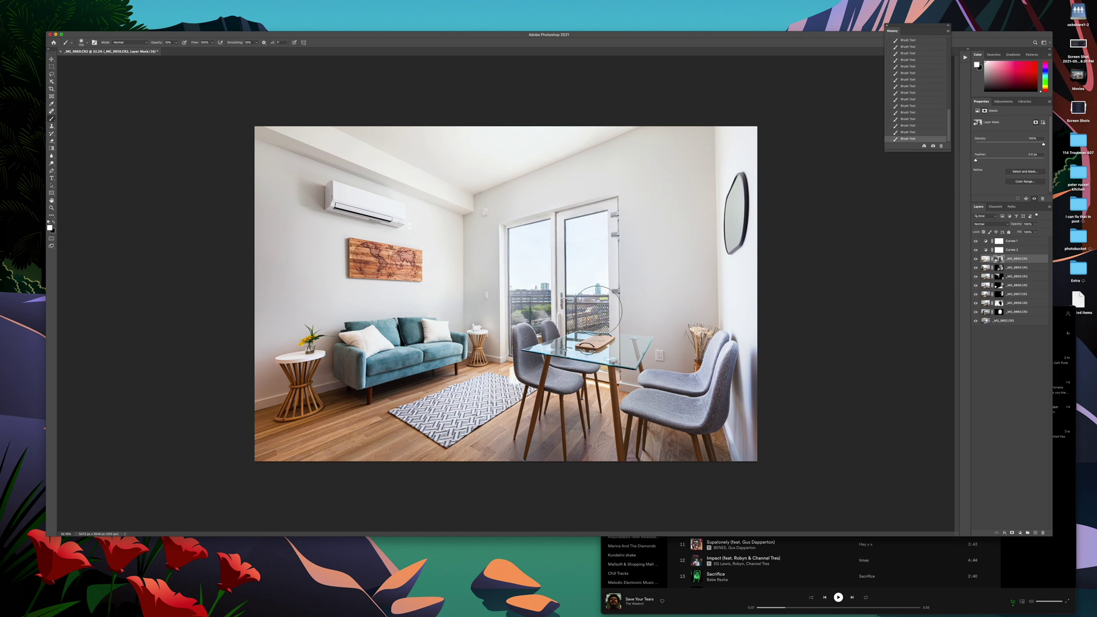
key("x")
key("x")
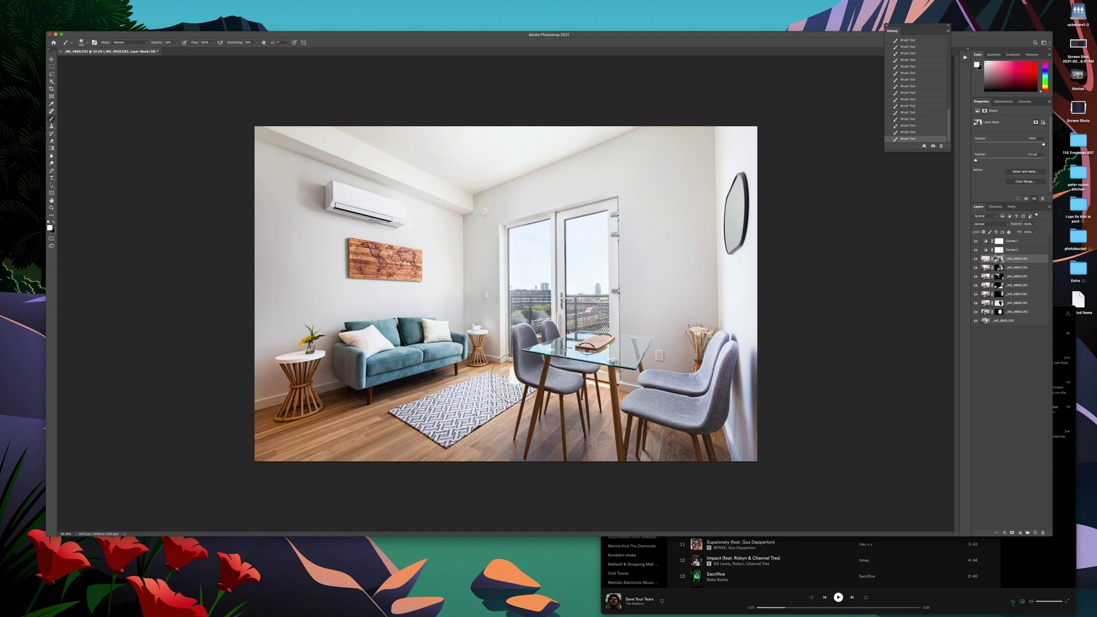
key("x")
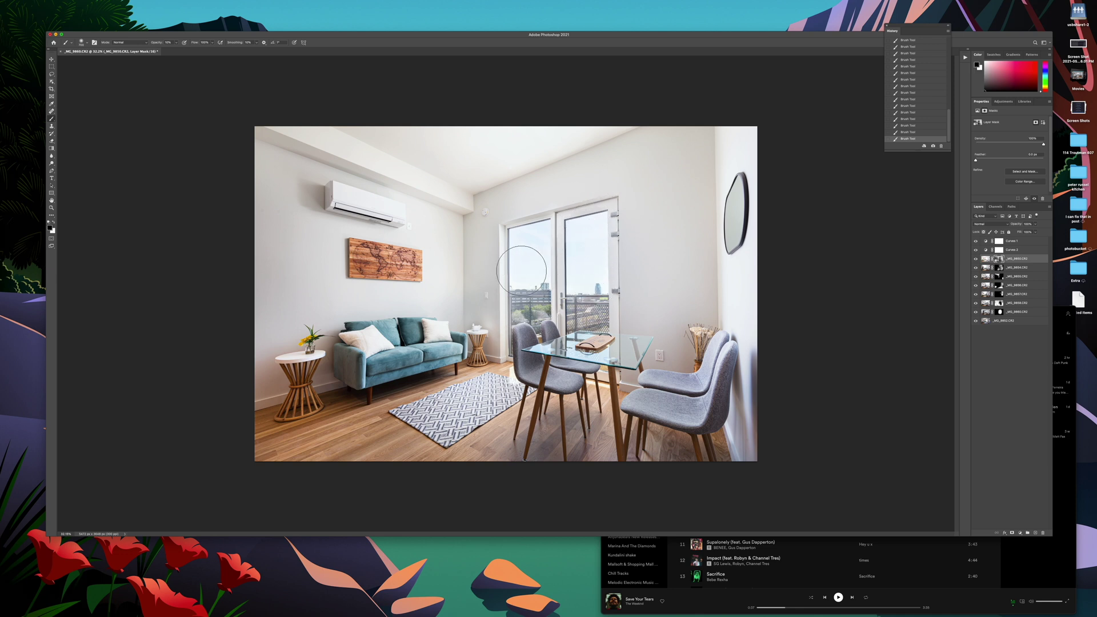
key("z")
mouse_move(674, 329)
left_mouse_down()
mouse_move(635, 332)
mouse_move(646, 331)
left_mouse_up()
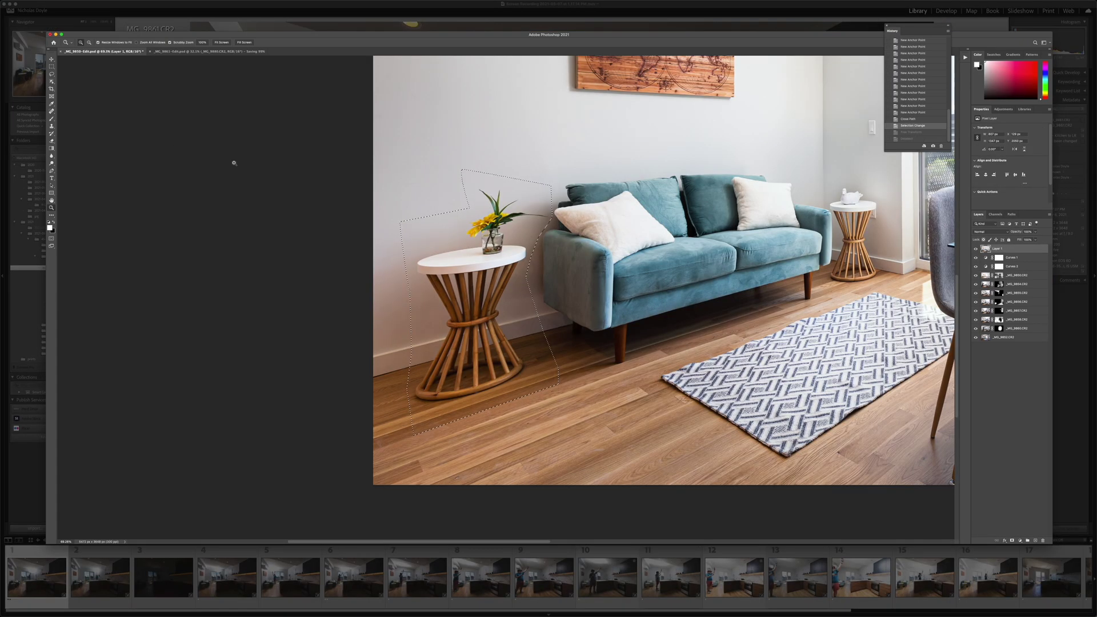
Distort the selected side table with the flowers by moving its outer edge toward the sofa and slightly upward, narrowing the table
key("super+t")
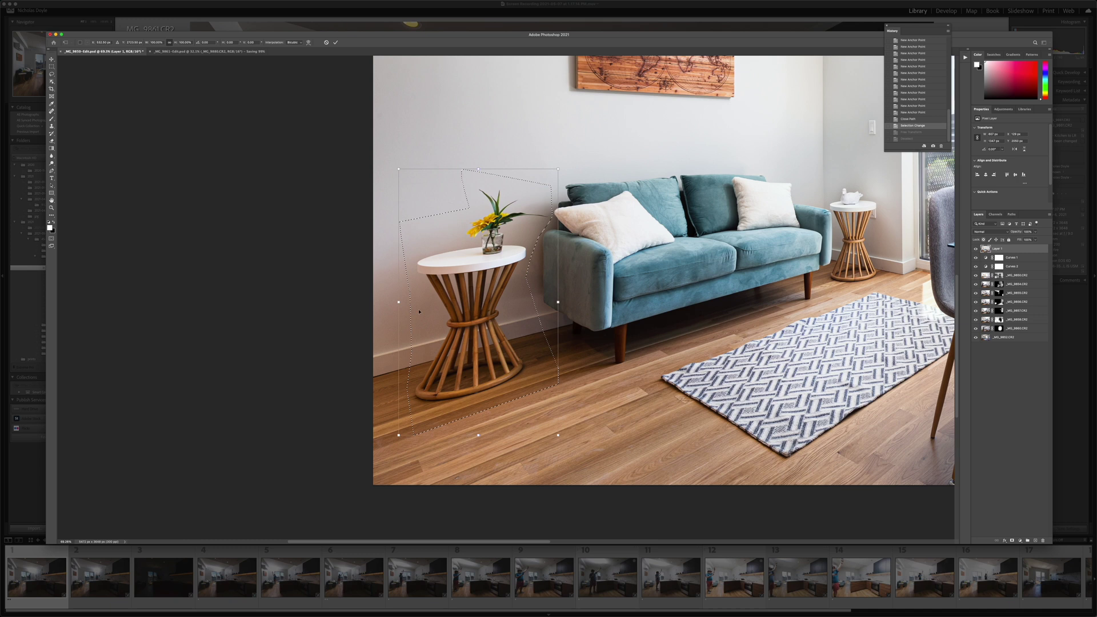
right_click(456, 297)
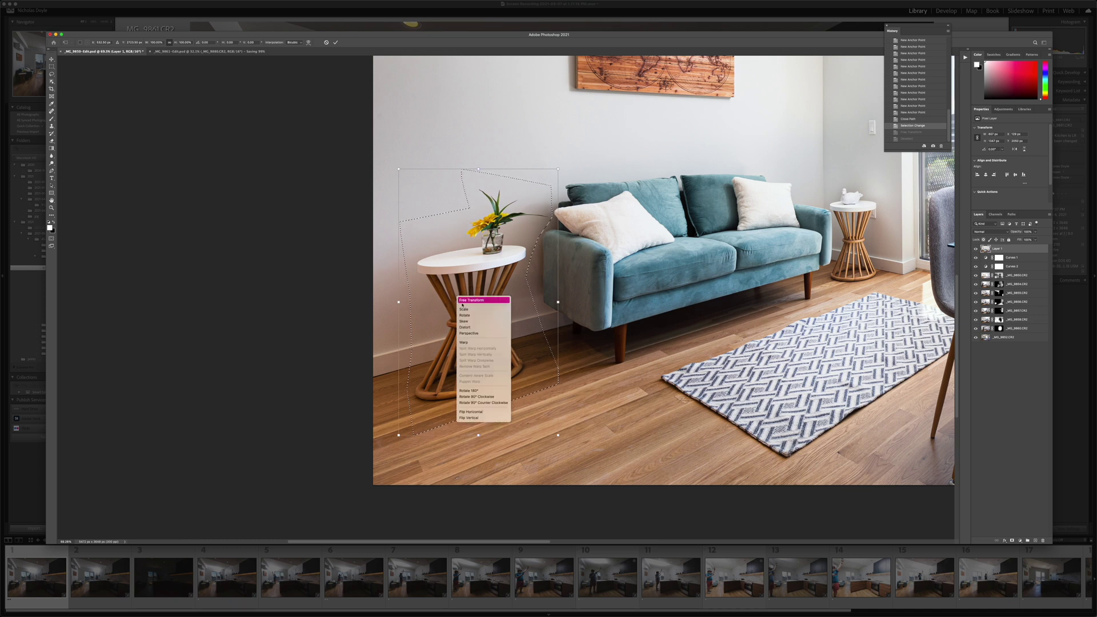
left_click(483, 329)
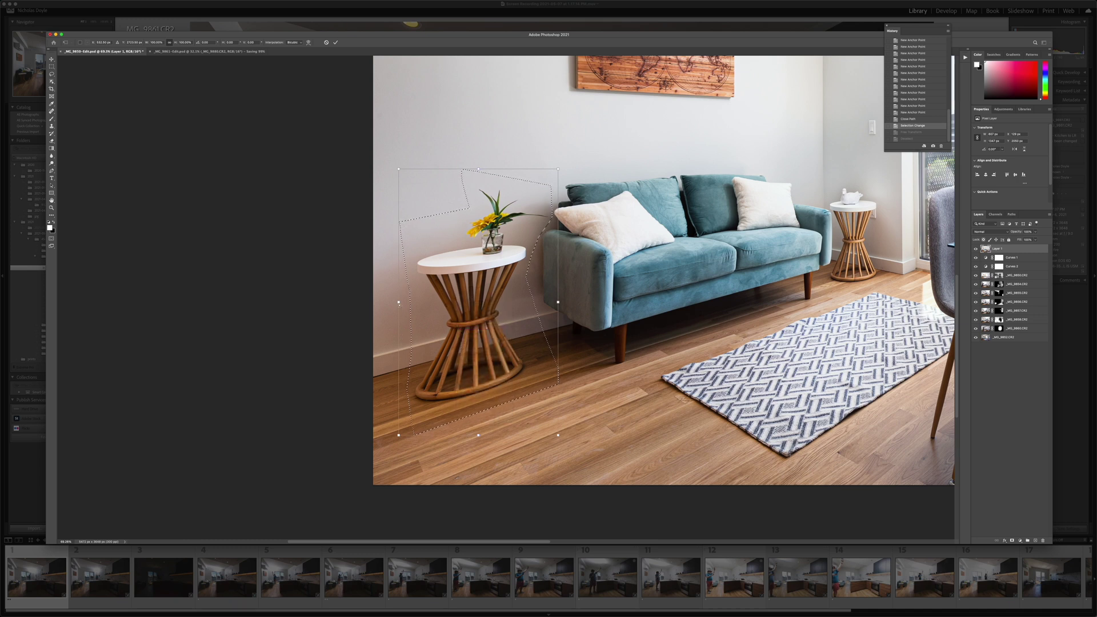
left_click_drag(400, 302, 434, 290)
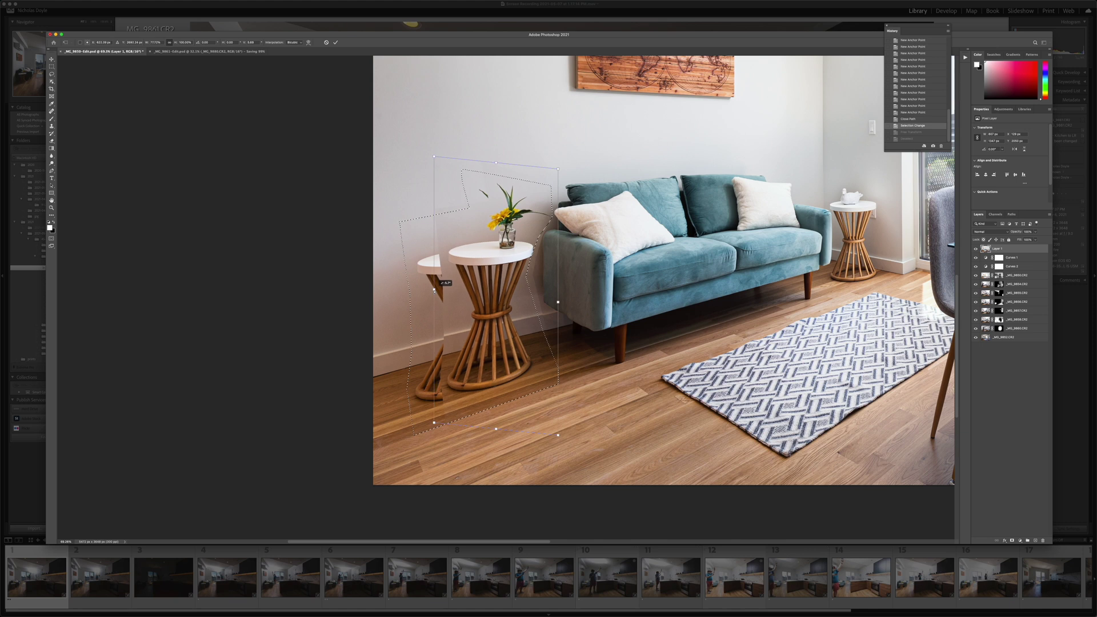
left_click_drag(434, 289, 435, 290)
key("Return")
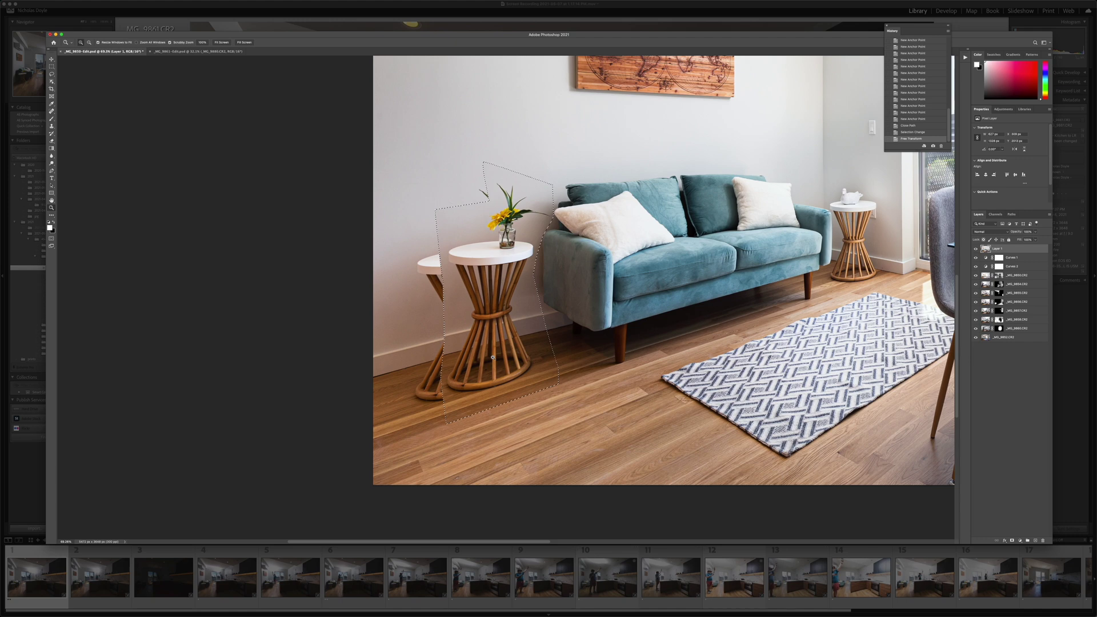
Copy the distorted side table selection onto its own layer
mouse_move(573, 347)
left_mouse_down()
mouse_move(456, 348)
mouse_move(571, 348)
left_mouse_up()
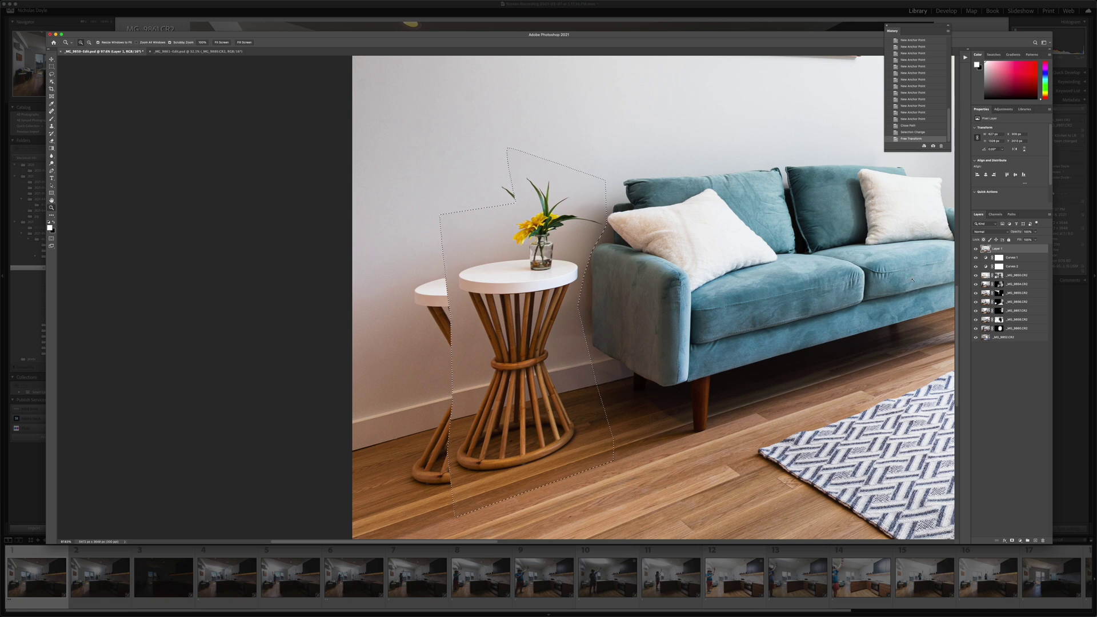
key("super+j")
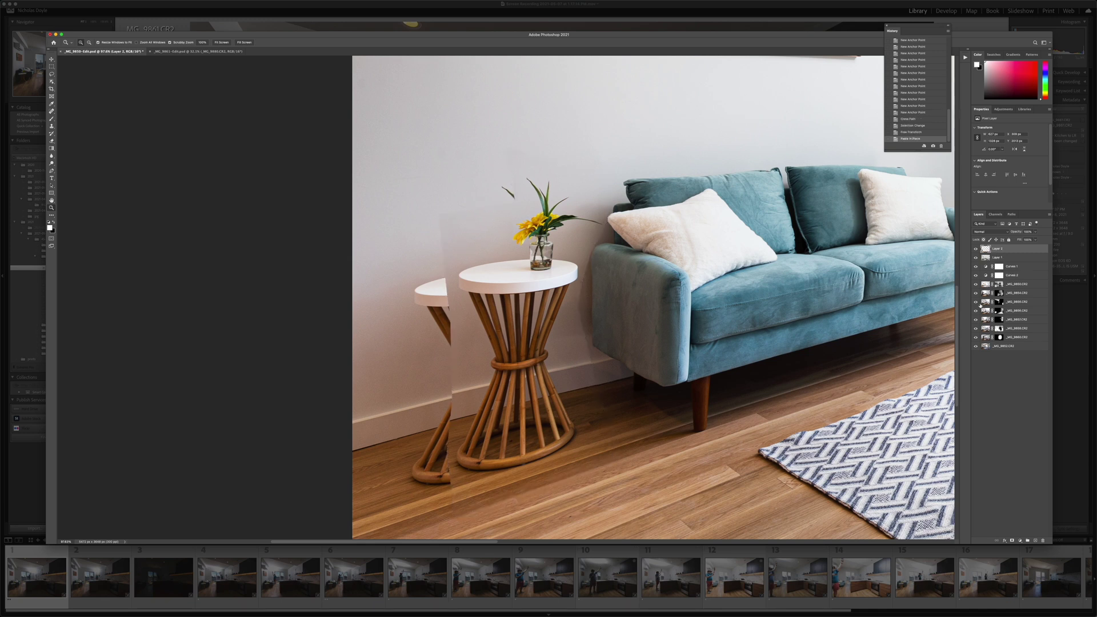
key("super+z")
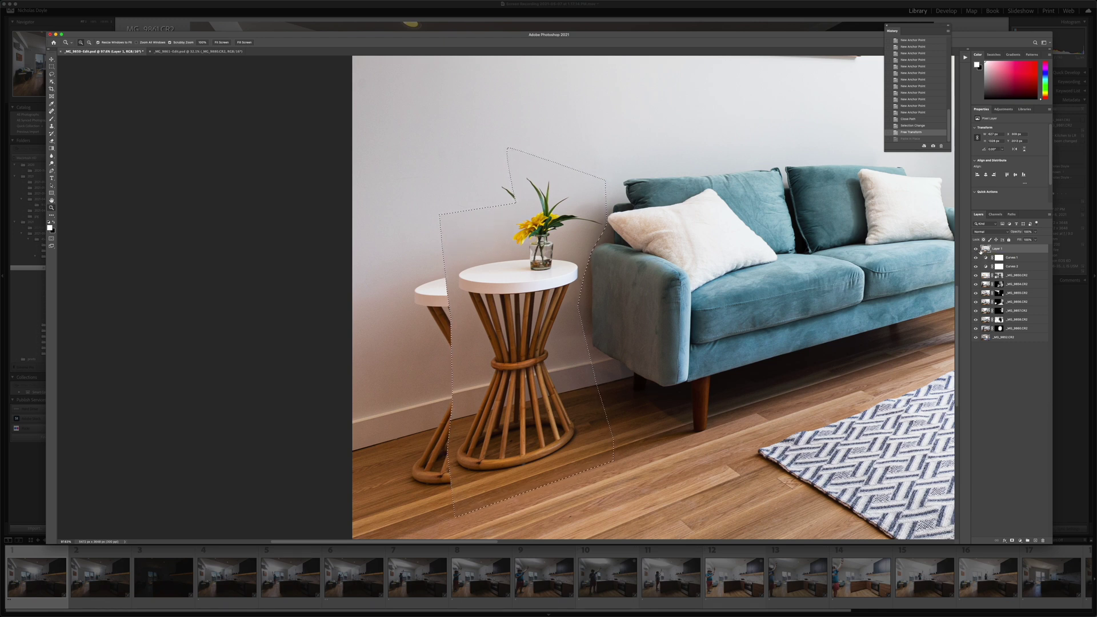
key("super+shift+z")
Delete the distorted full-image layer and stamp all visible layers into a new layer directly above Curves 1
left_click(996, 258)
left_click_drag(1000, 261, 1043, 540)
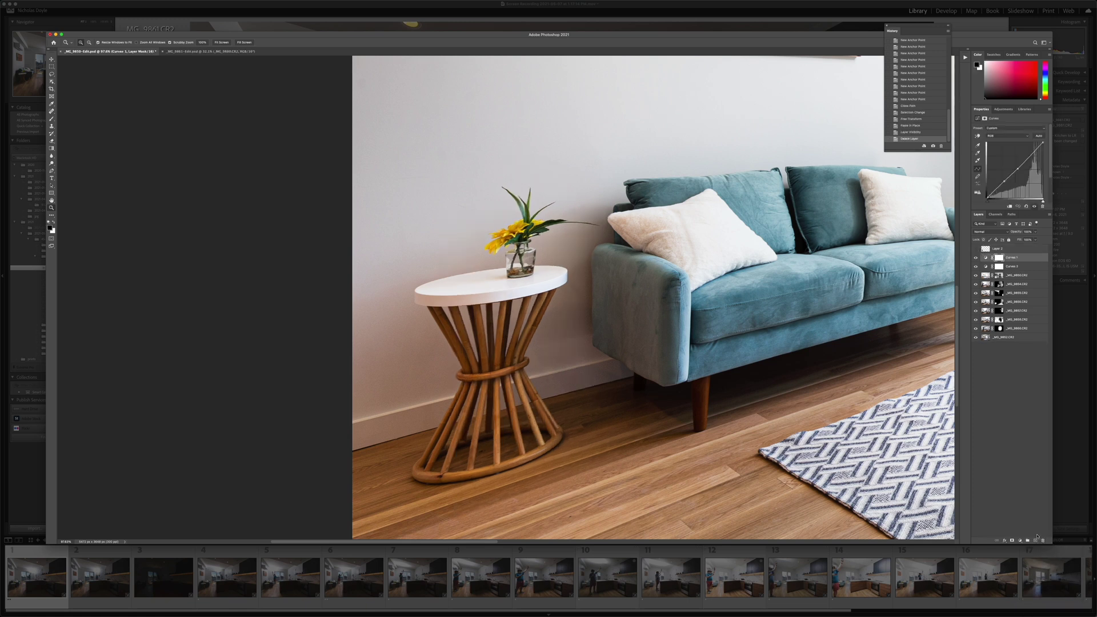
key("super+alt+shift+e")
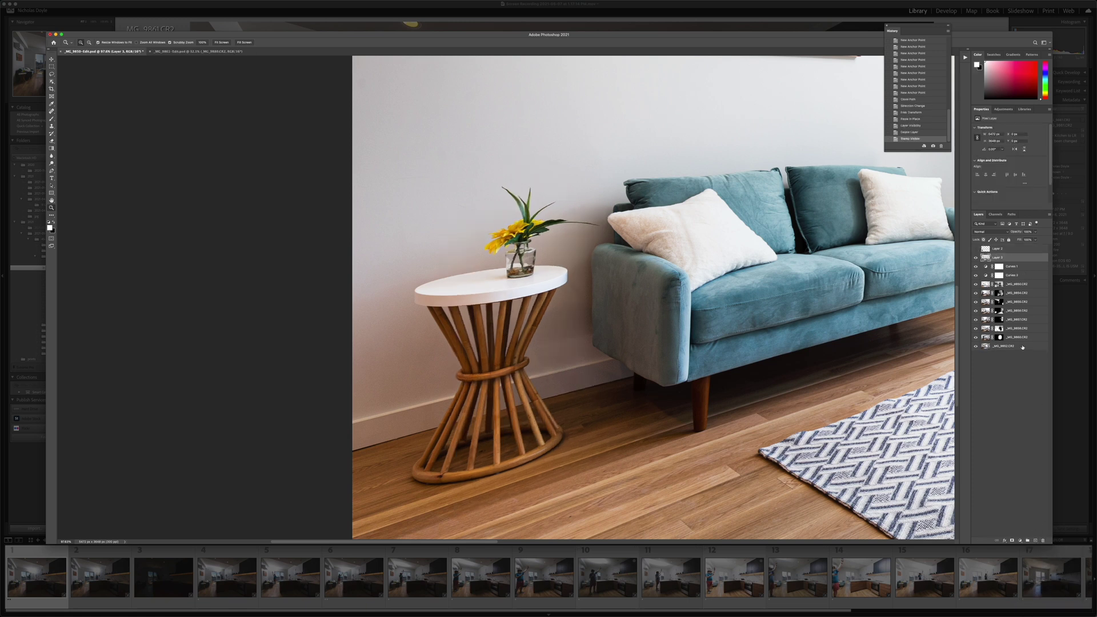
Show the distorted side table layer again and add a white layer mask to it
left_click(997, 250)
left_click(976, 249)
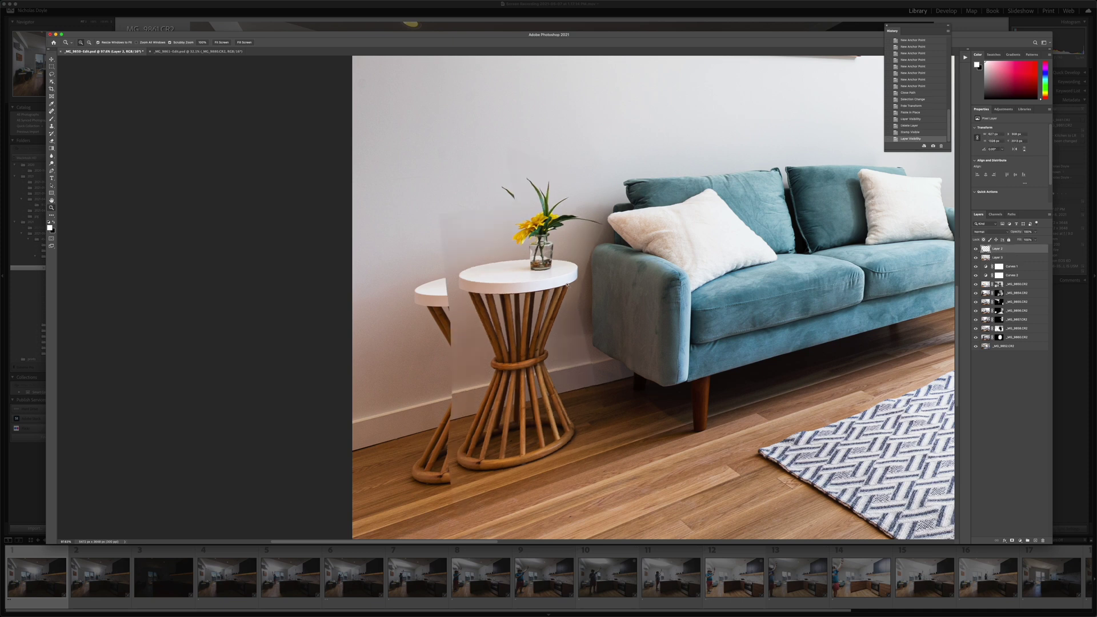
left_click(1013, 541, "alt")
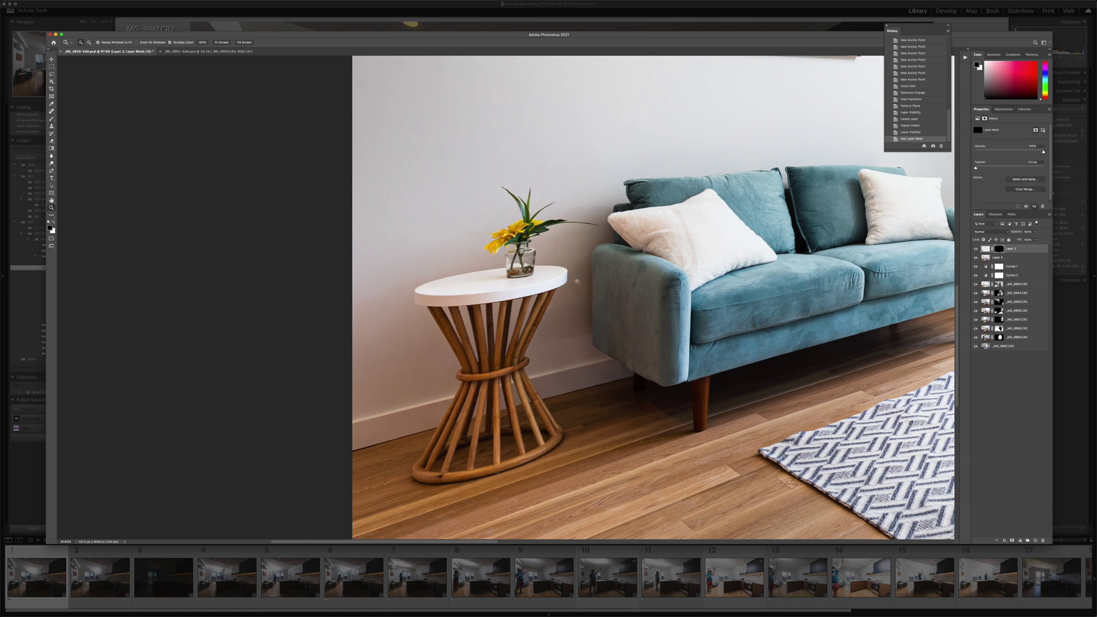
key("super+z")
left_click(1011, 541)
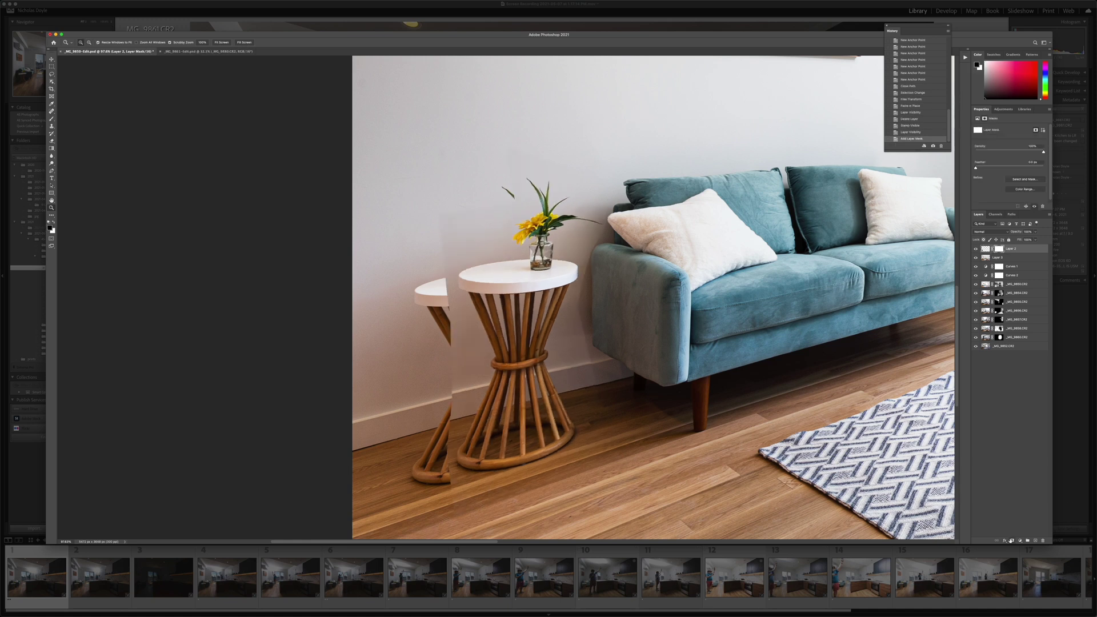
Brush on the side table layer's mask around the sofa's armrest and back corner, raising the brush opacity to 100%
key("b")
mouse_move(593, 249)
left_mouse_down()
mouse_move(616, 286)
mouse_move(597, 256)
left_mouse_up()
key("x")
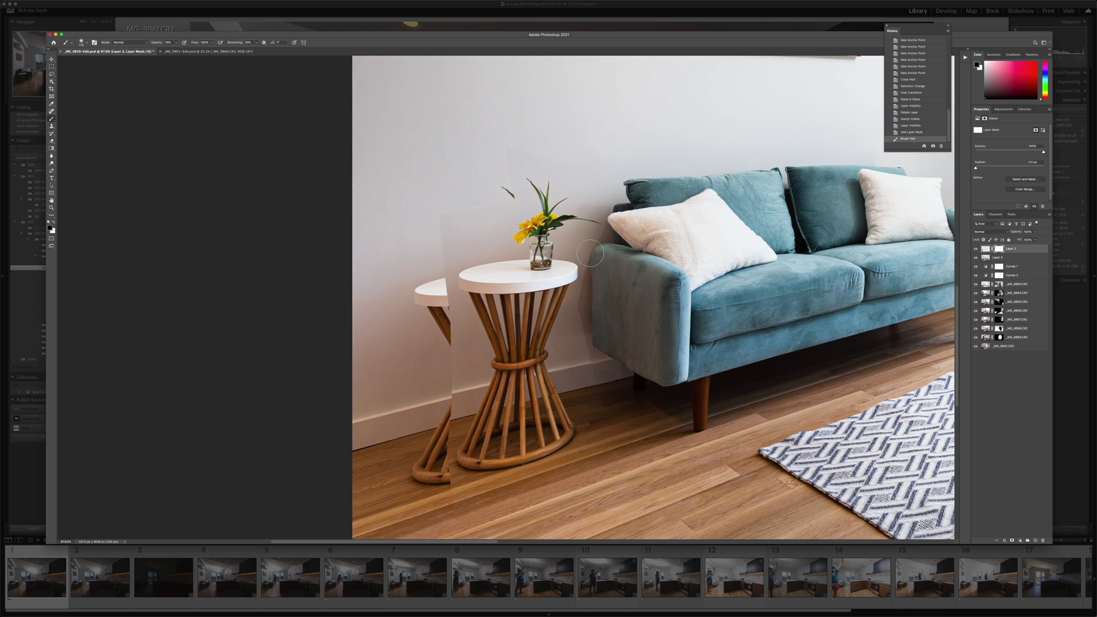
left_click_drag(596, 253, 597, 255)
key("0")
key("x")
left_click_drag(629, 201, 626, 208)
key("x")
key("x")
Paint black on the side table layer's mask between the table and the sofa and along the layer's outer edge over the duplicated table
mouse_move(610, 251)
left_mouse_down()
mouse_move(578, 311)
mouse_move(607, 367)
mouse_move(570, 370)
left_mouse_up()
key("super+z")
key("super+shift+z")
left_click_drag(453, 353, 450, 378)
left_click_drag(439, 329, 439, 325)
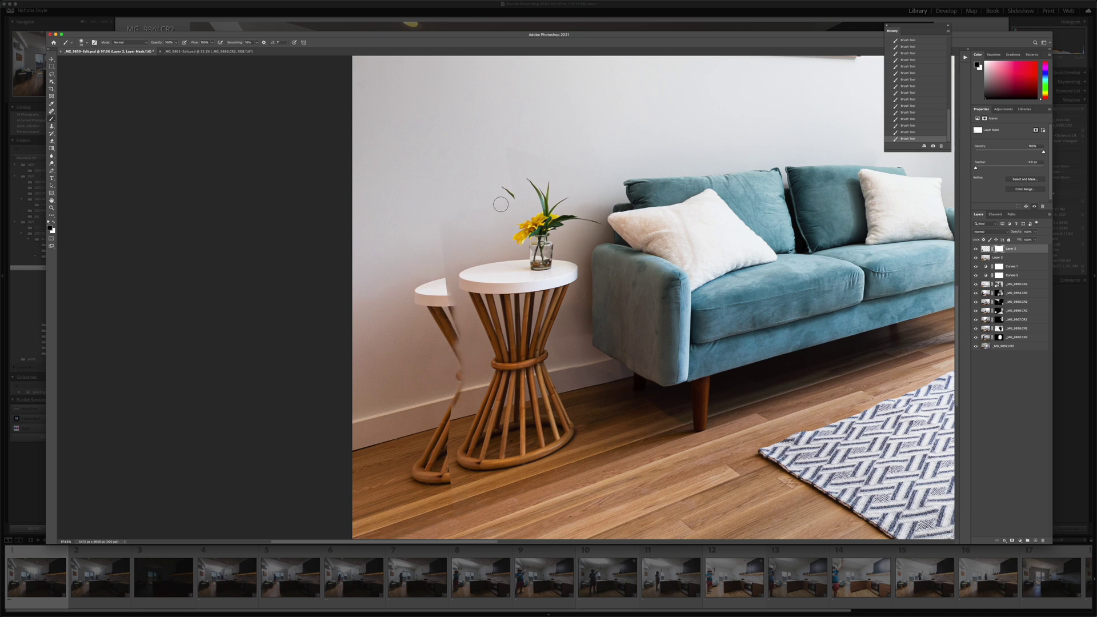
Set the Clone Stamp to sample All Layers and enlarge its brush for the wall beside the flowers
key("x")
key("s")
left_click(298, 44)
left_click(288, 55)
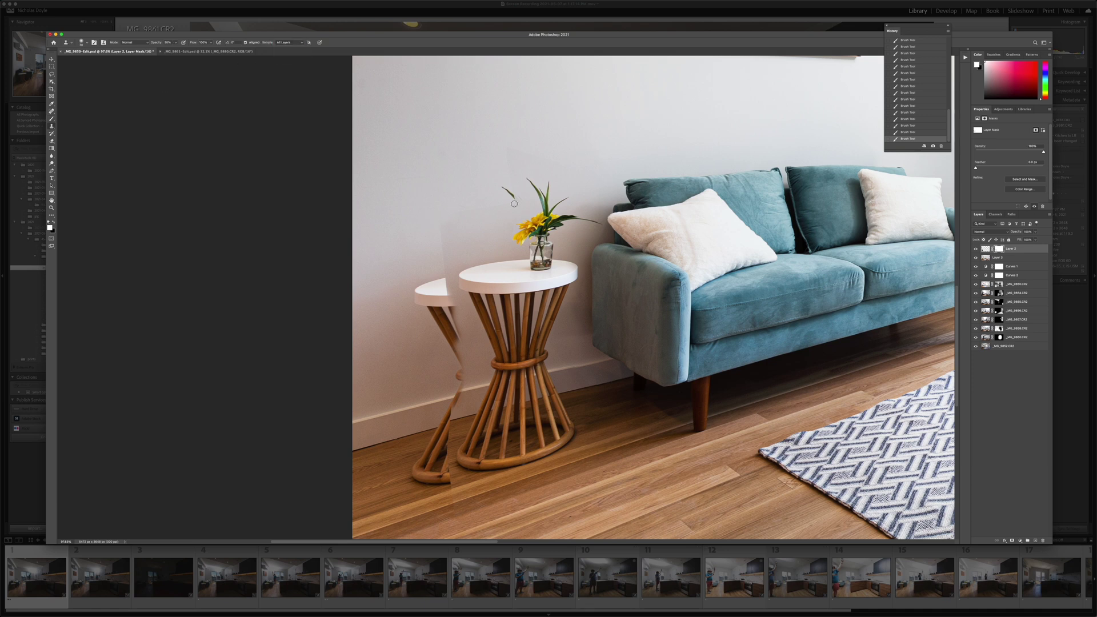
key("bracketright")
key("bracketright")
key("bracketright")
key("bracketright")
key("bracketright")
key("bracketright")
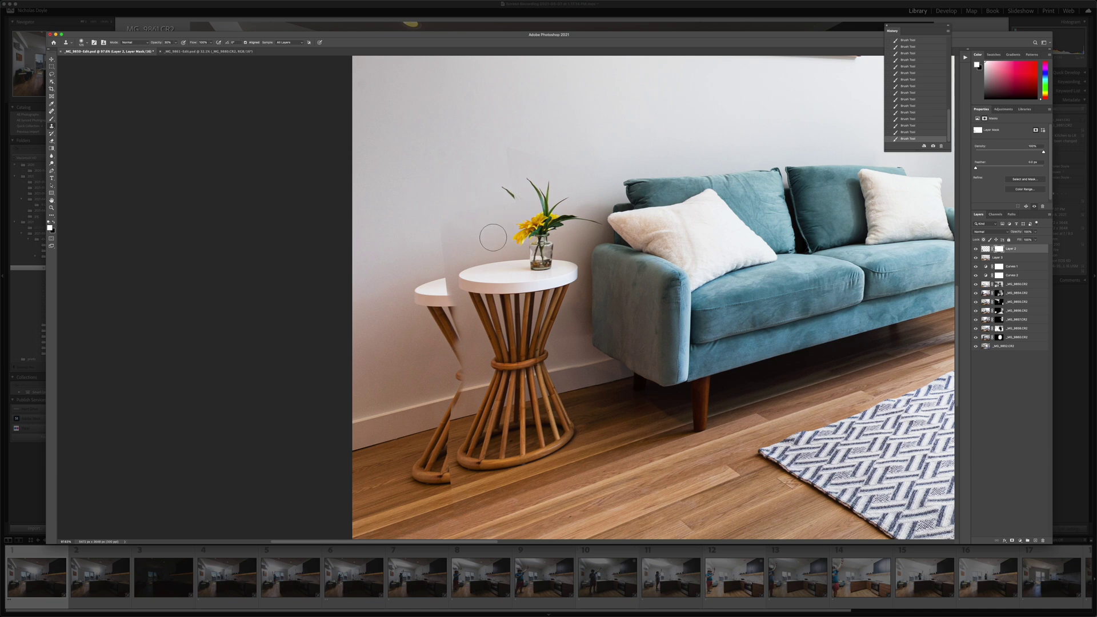
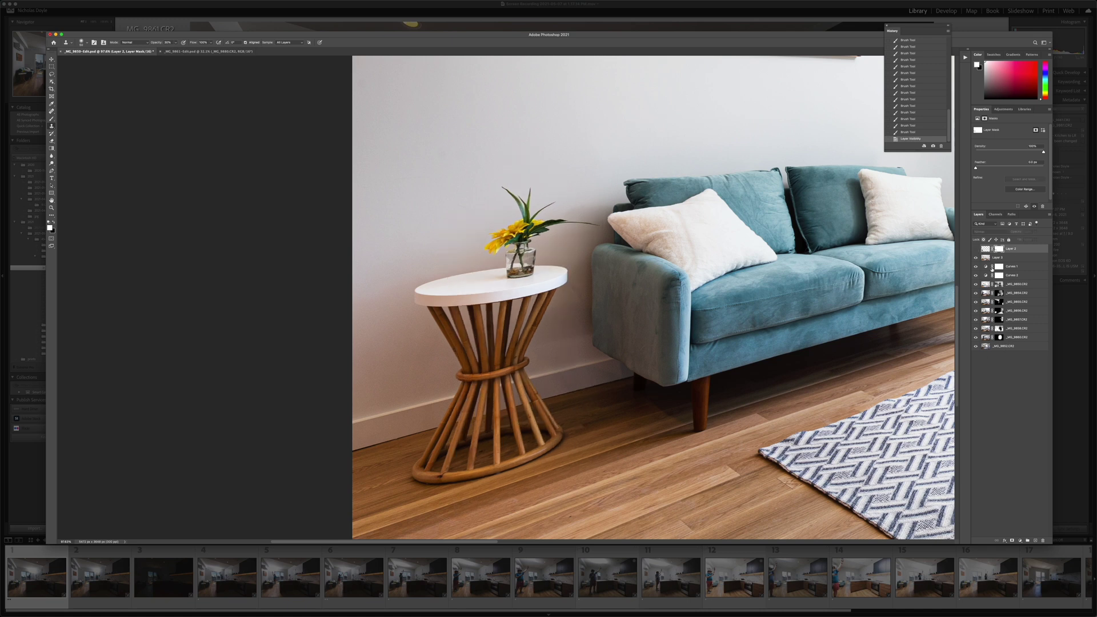
Draw a Pen path across the wall above the flower table and down the sofa's outer edge to the floor
key("p")
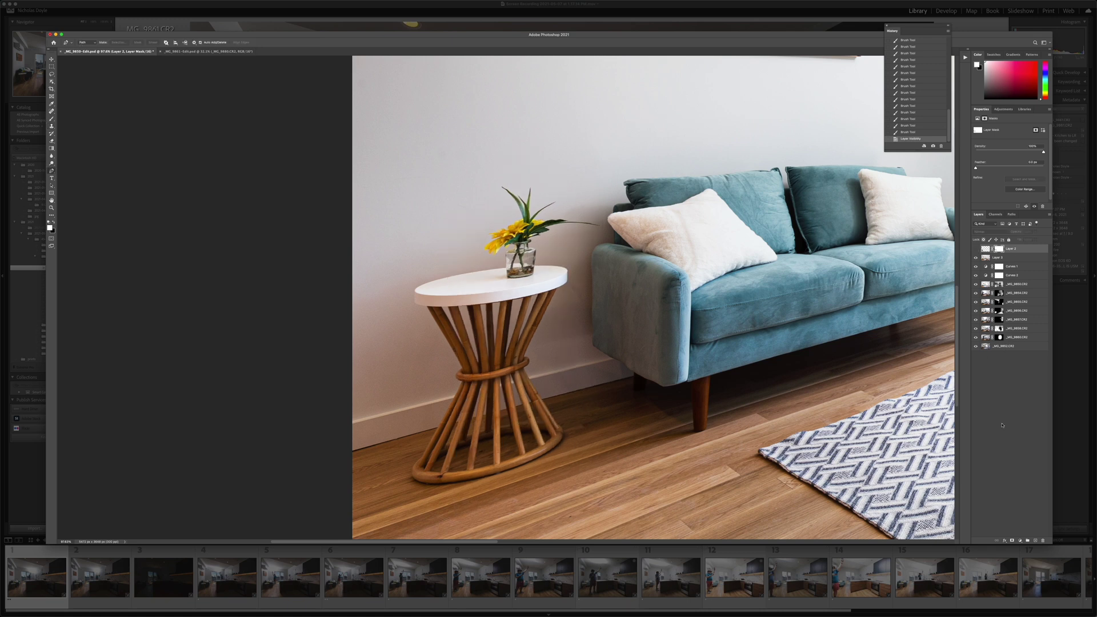
left_click(621, 93)
key("ctrl+z")
left_click(606, 222)
left_click(610, 233)
left_click(608, 242)
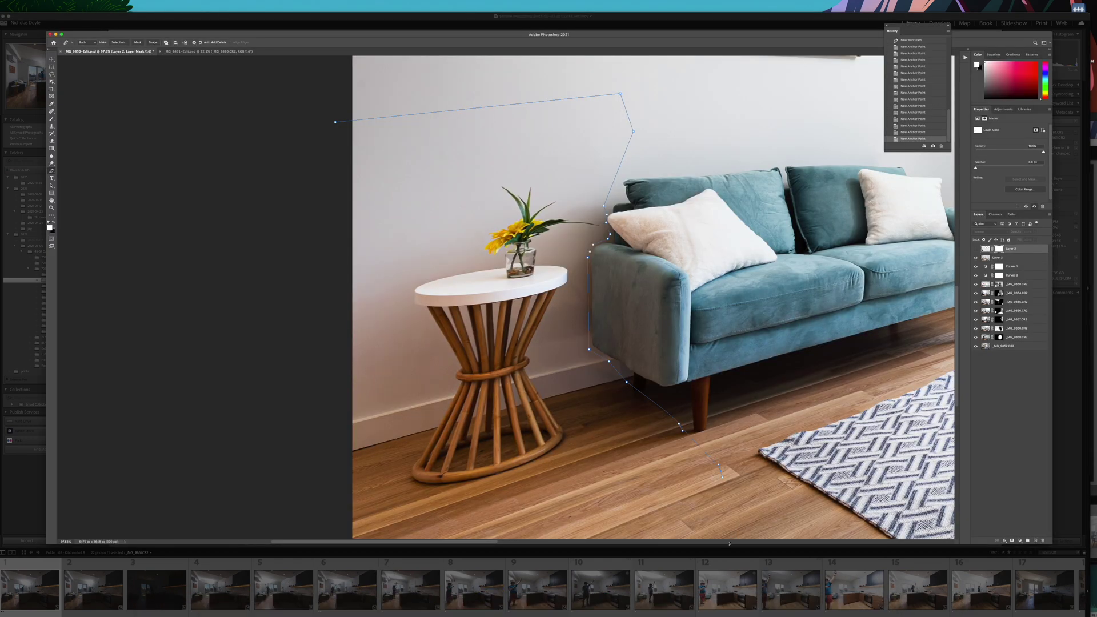
Close the Pen path around the flower side table beyond the photo's edges and convert it to a selection
left_click(729, 542)
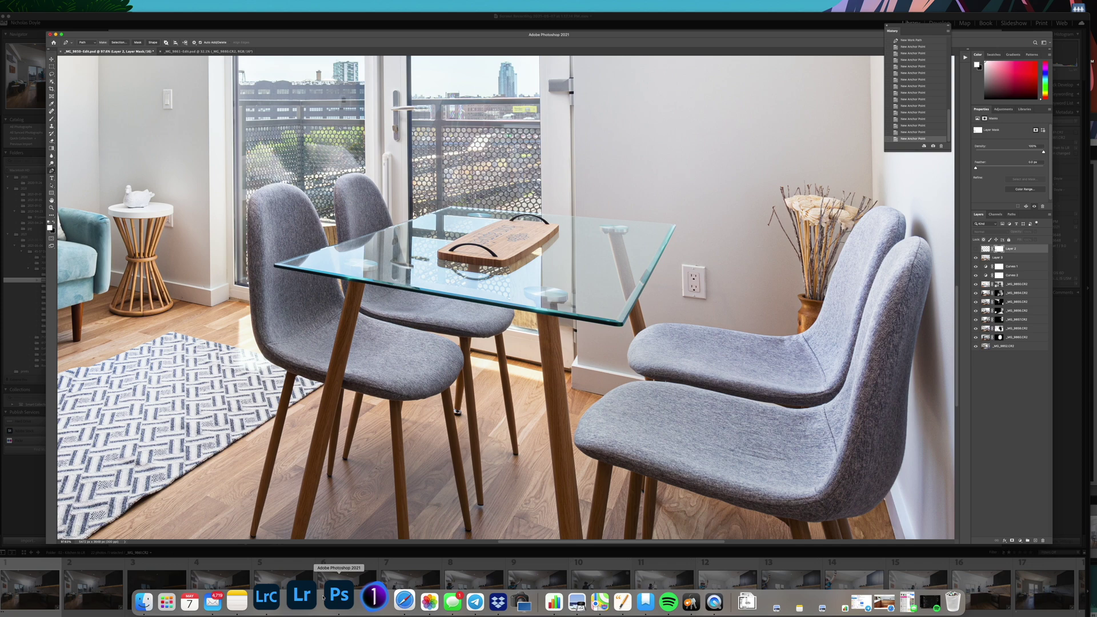
mouse_move(360, 614)
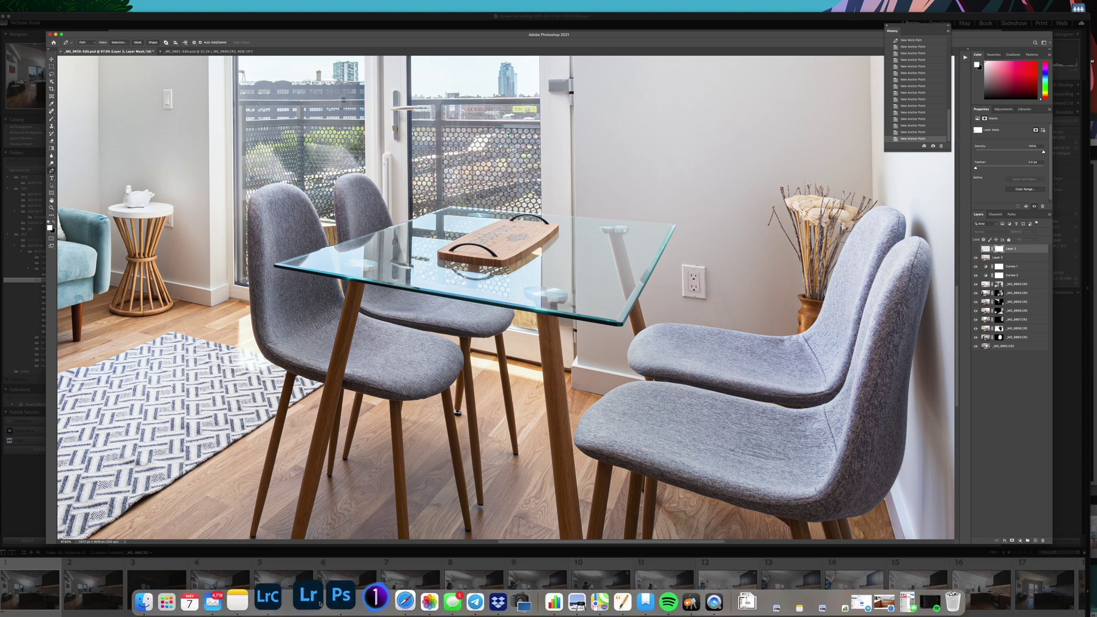
key("z")
left_click_drag(557, 385, 527, 385)
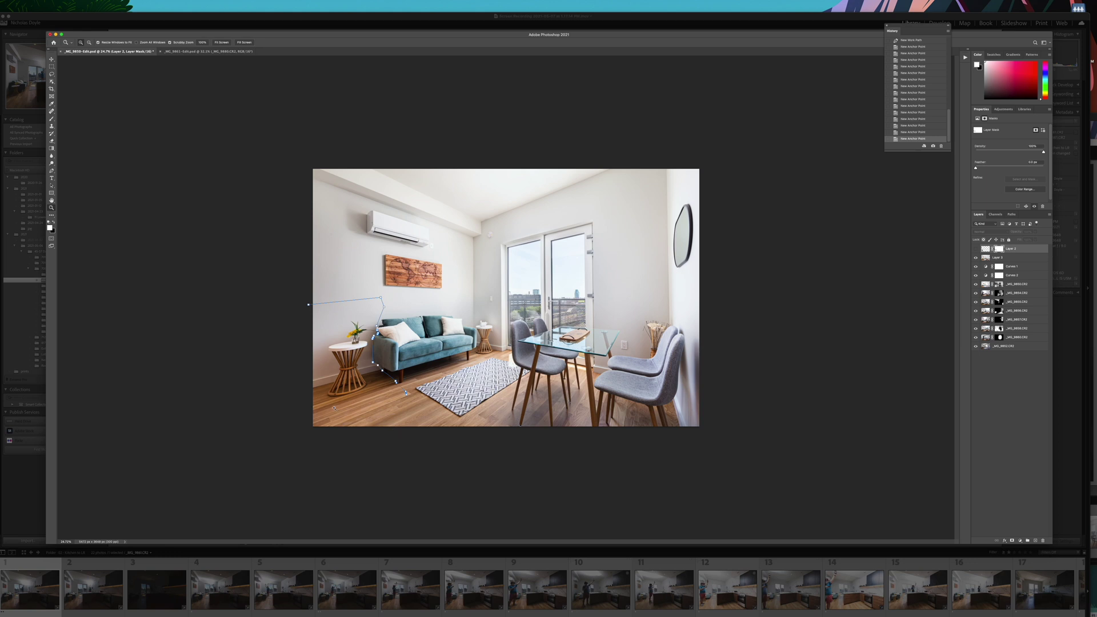
key("p")
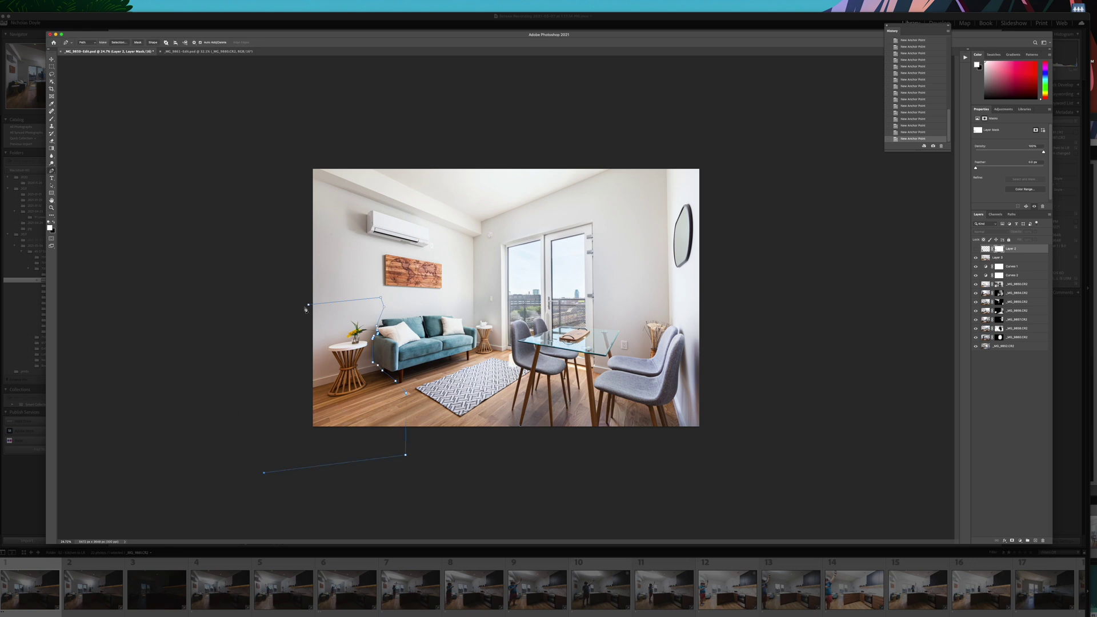
key("super+Return")
key("z")
right_click(372, 333)
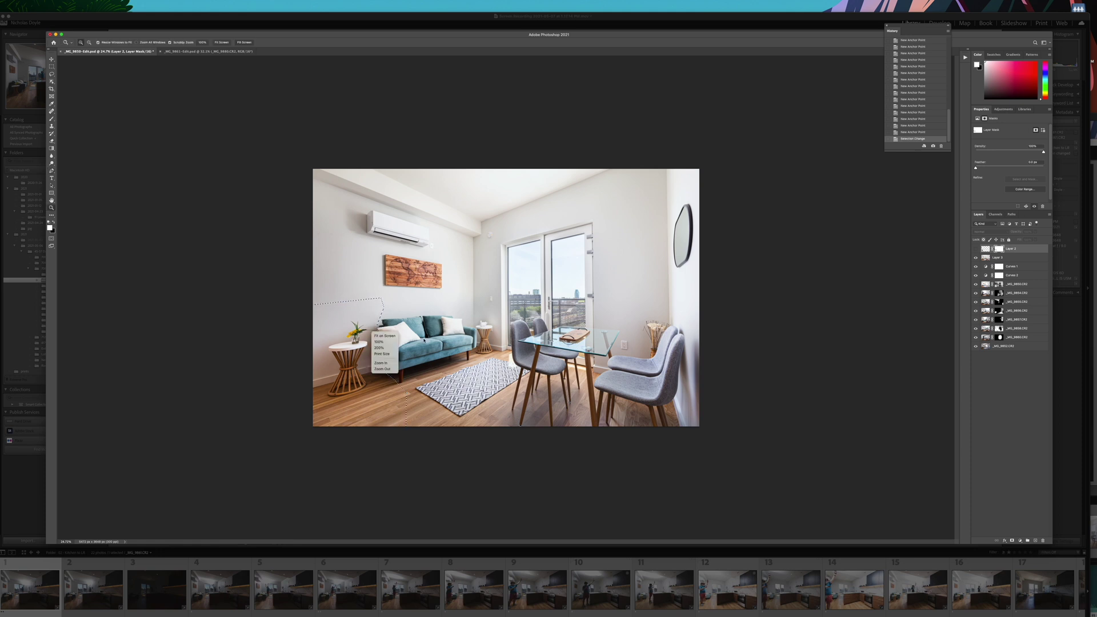
Paste a copy of the selected flower side table area from the merged room layer onto a new layer and delete the old hidden table layer
left_click(243, 281)
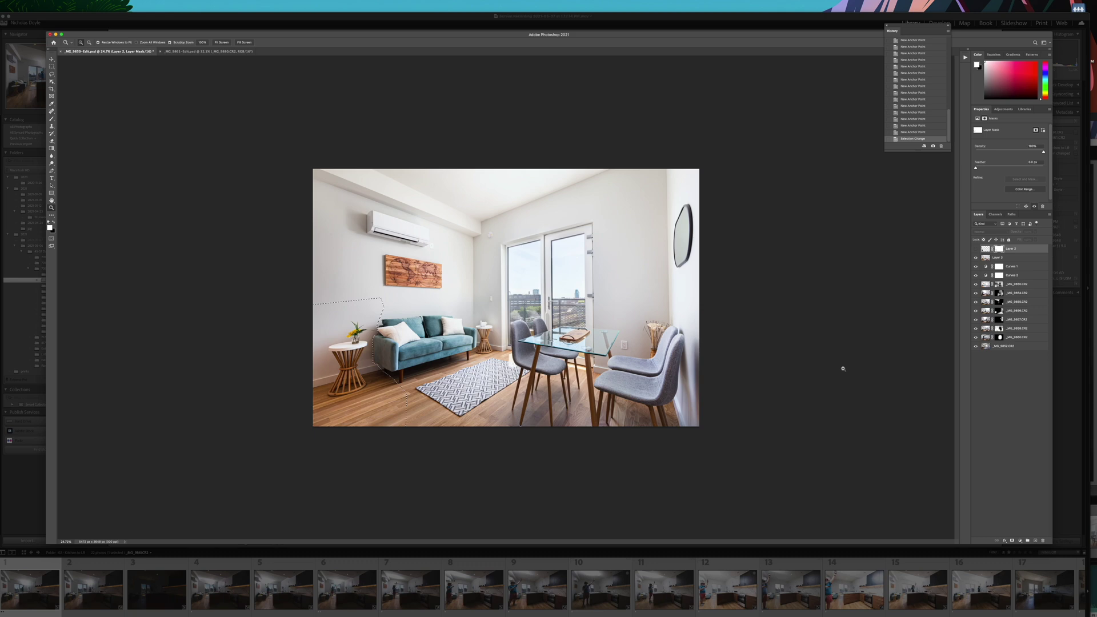
left_click(996, 258)
key("super+v")
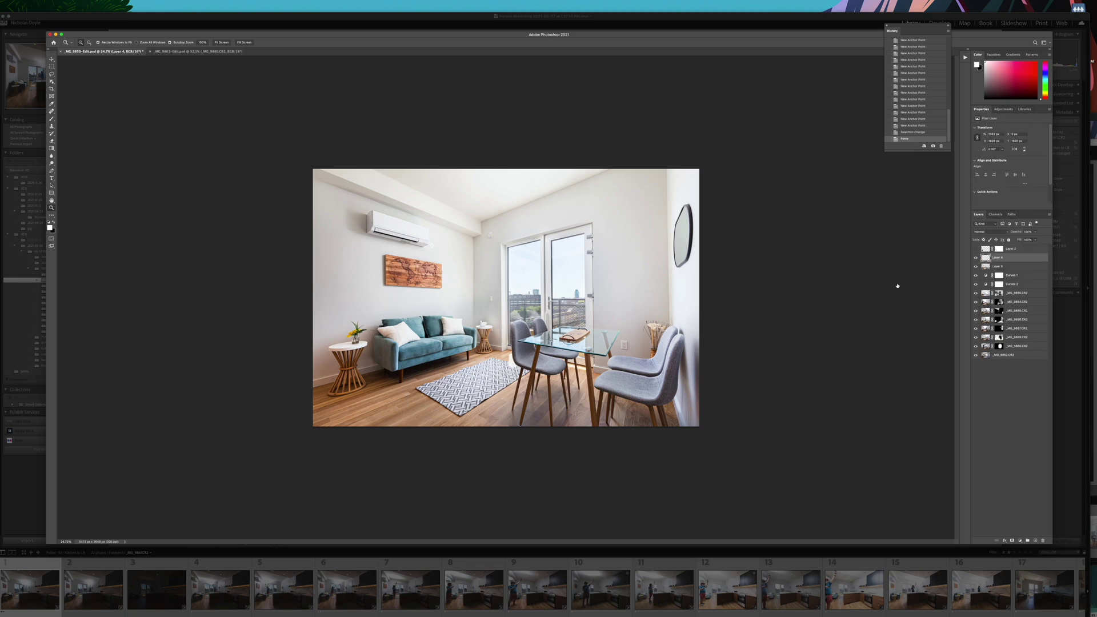
left_click_drag(463, 369, 812, 338)
left_click(1012, 250)
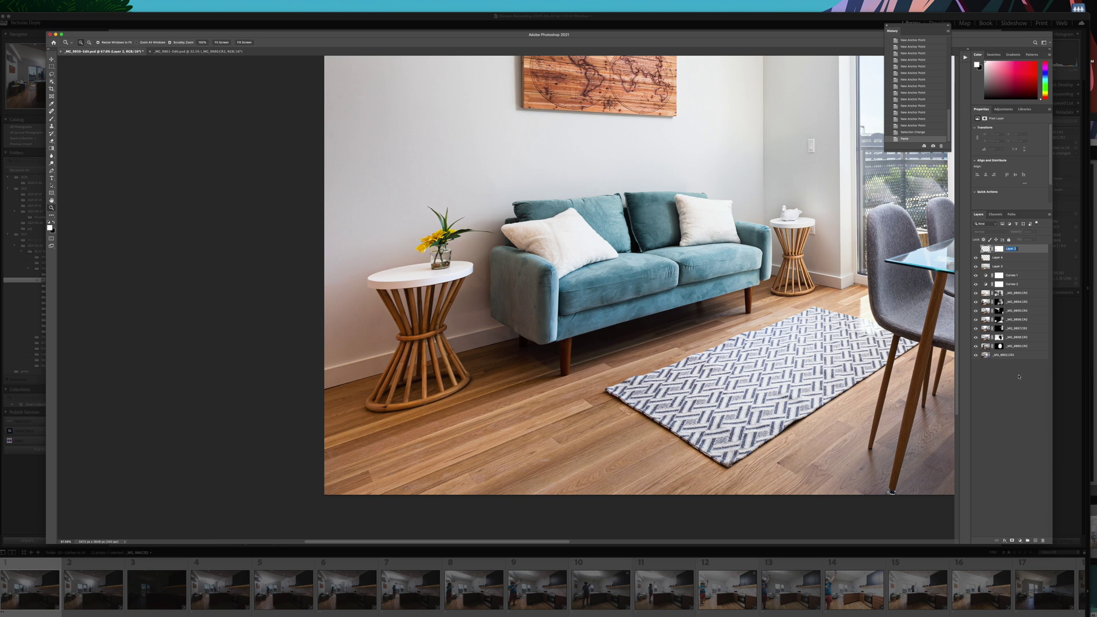
left_click_drag(1026, 253, 1042, 540)
left_click(975, 249)
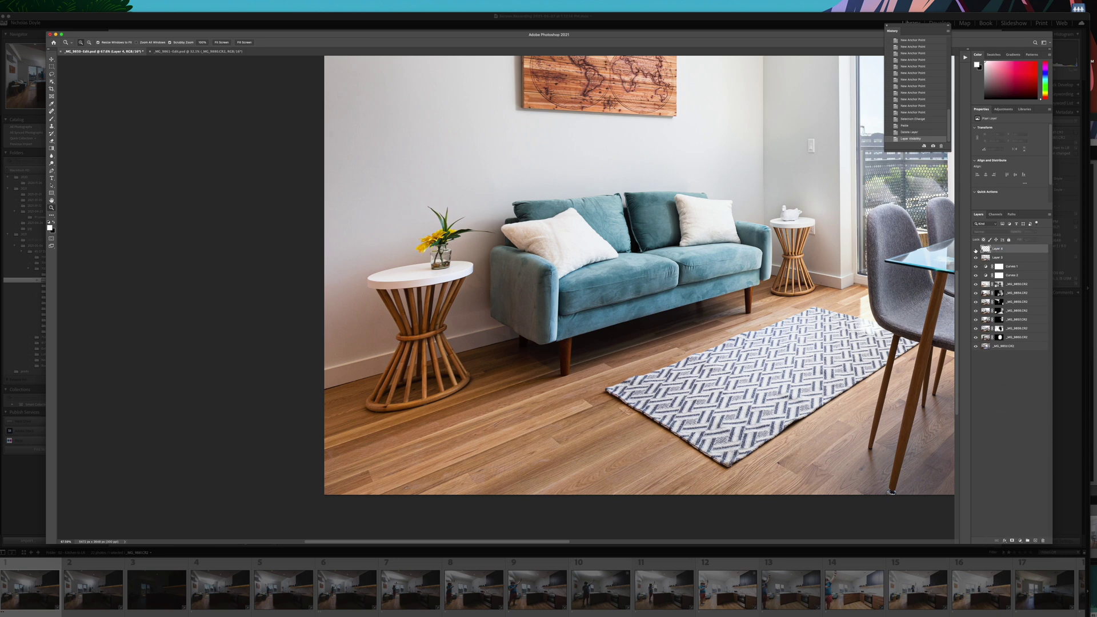
Distort the pasted side table layer by pulling its outer edge inward toward the sofa to narrow the stretched table
key("ctrl+t")
right_click(478, 295)
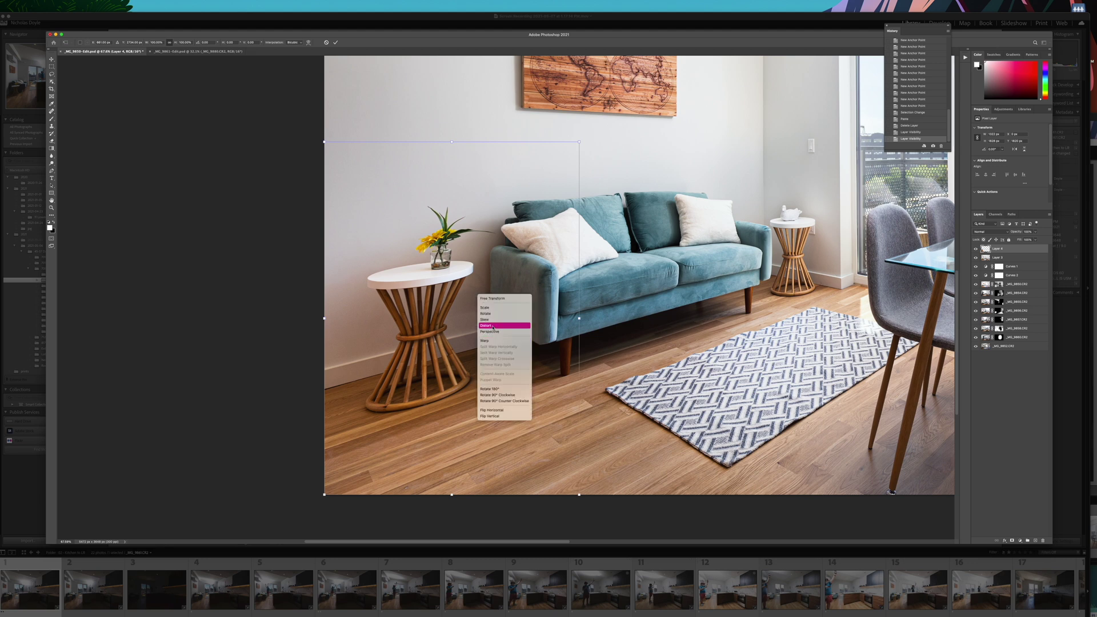
left_click(494, 326)
left_click_drag(333, 318, 384, 298)
Taper the table layer's outer edge with Perspective, shift that edge to meet the baseboard and floor lines, and apply the transform
right_click(438, 352)
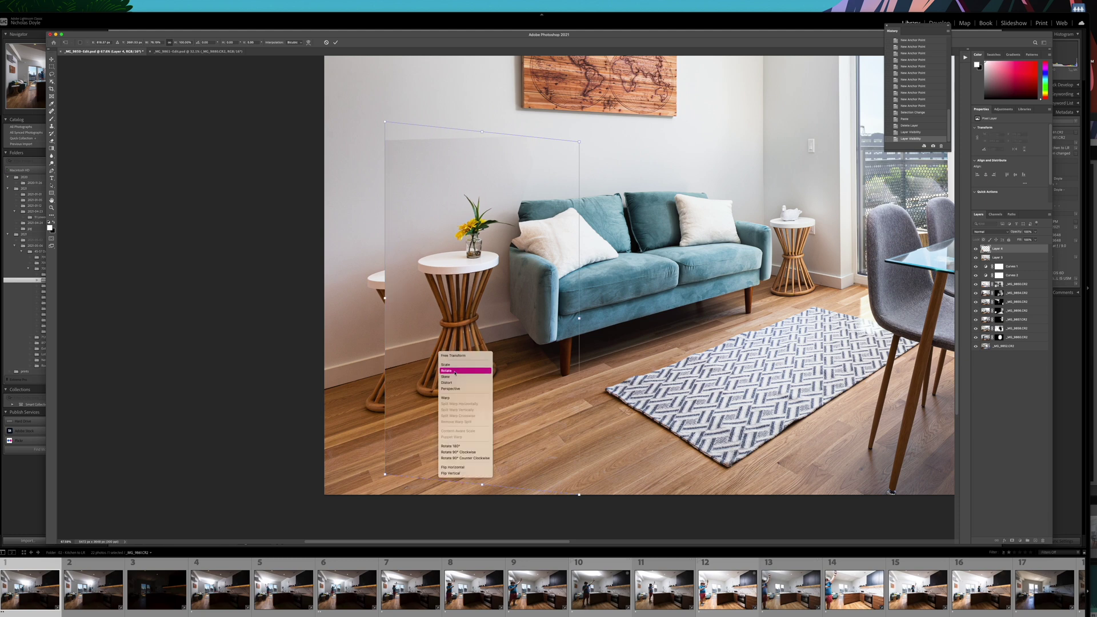
left_click(454, 389)
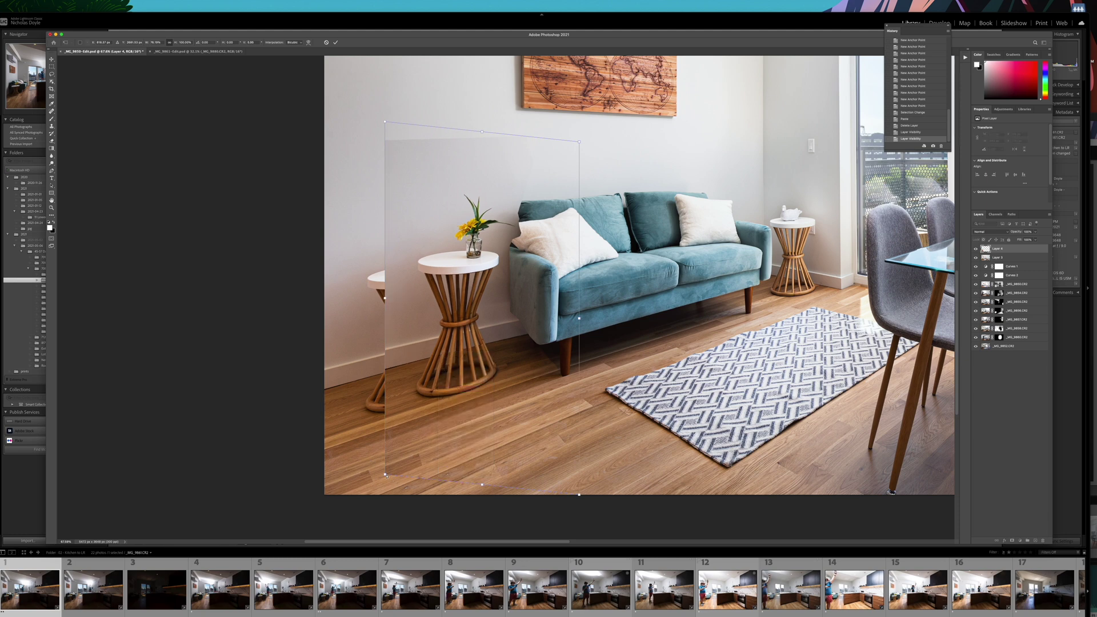
left_click_drag(385, 475, 390, 471)
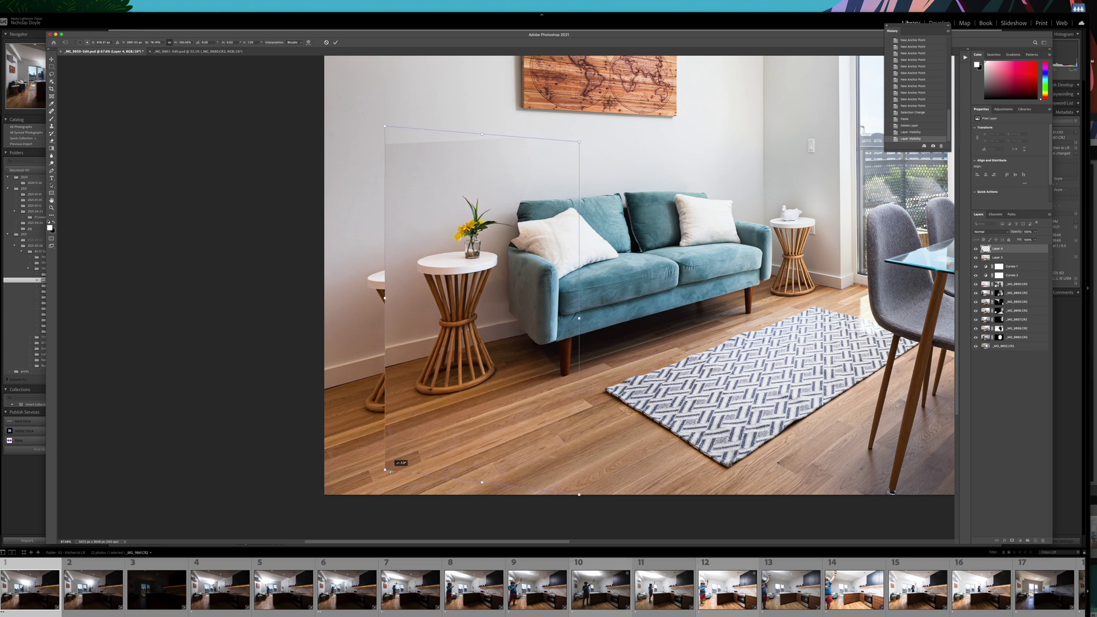
left_click_drag(389, 419, 388, 418)
left_click_drag(385, 301, 385, 306)
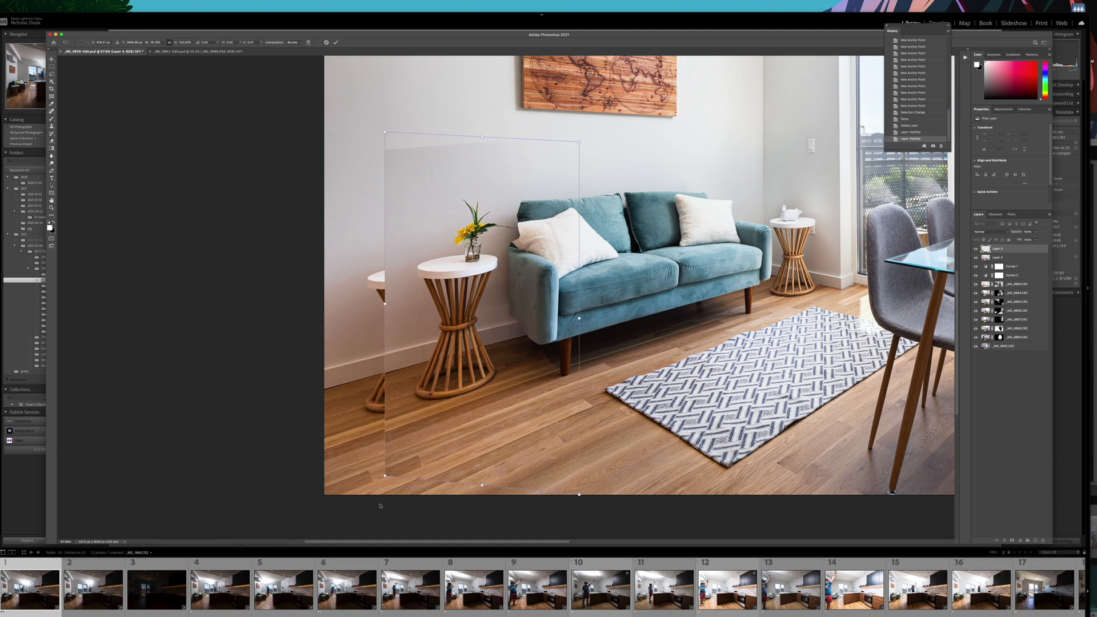
left_click_drag(385, 476, 385, 471)
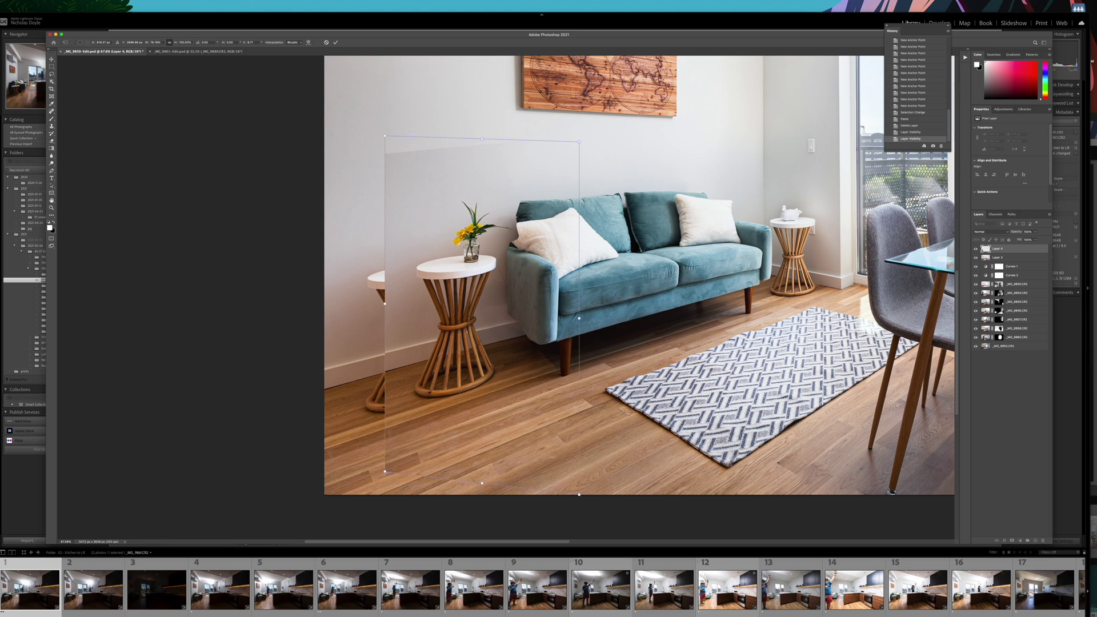
key("Return")
Transform the side table layer again in Perspective mode and nudge its outer edge slightly down at the baseboard
key("z")
left_click_drag(485, 230, 675, 121)
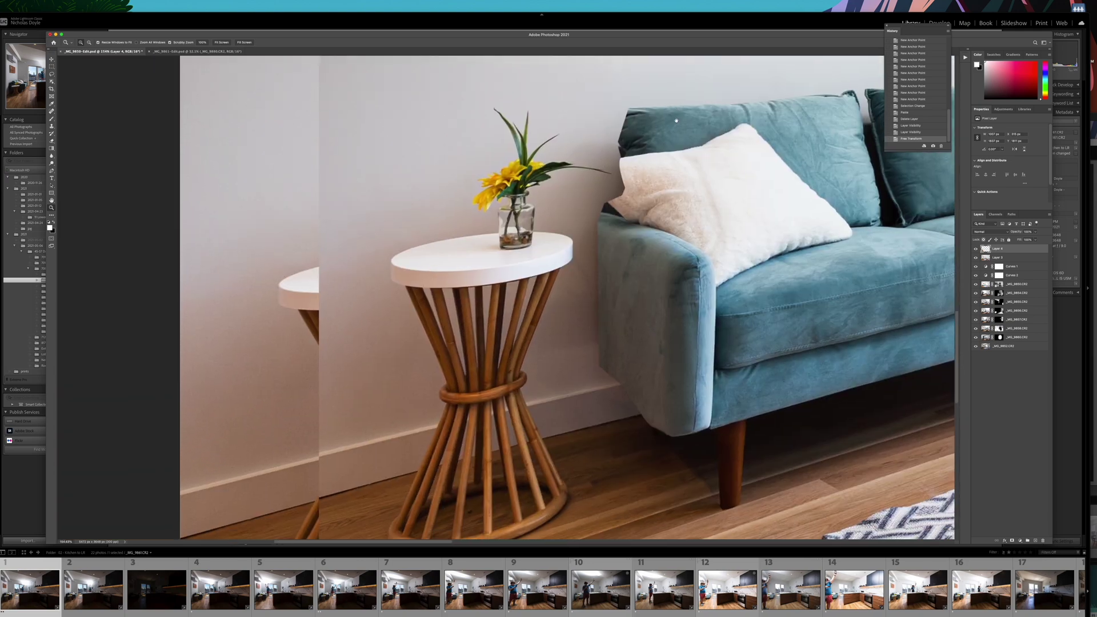
scroll(685, 227, "down", 6)
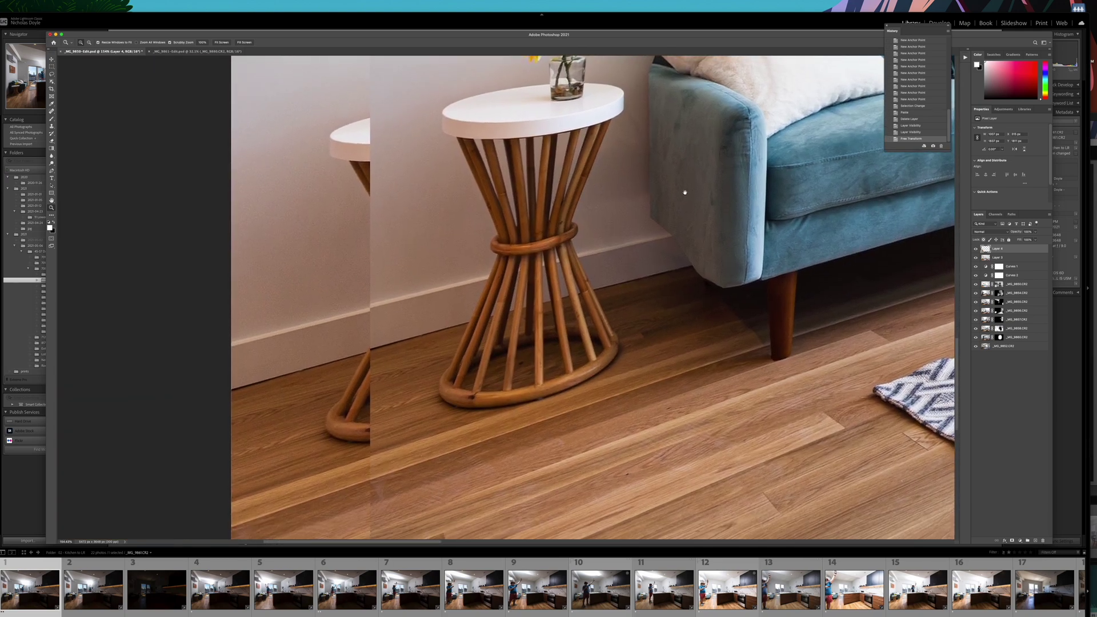
key("super+t")
right_click(403, 353)
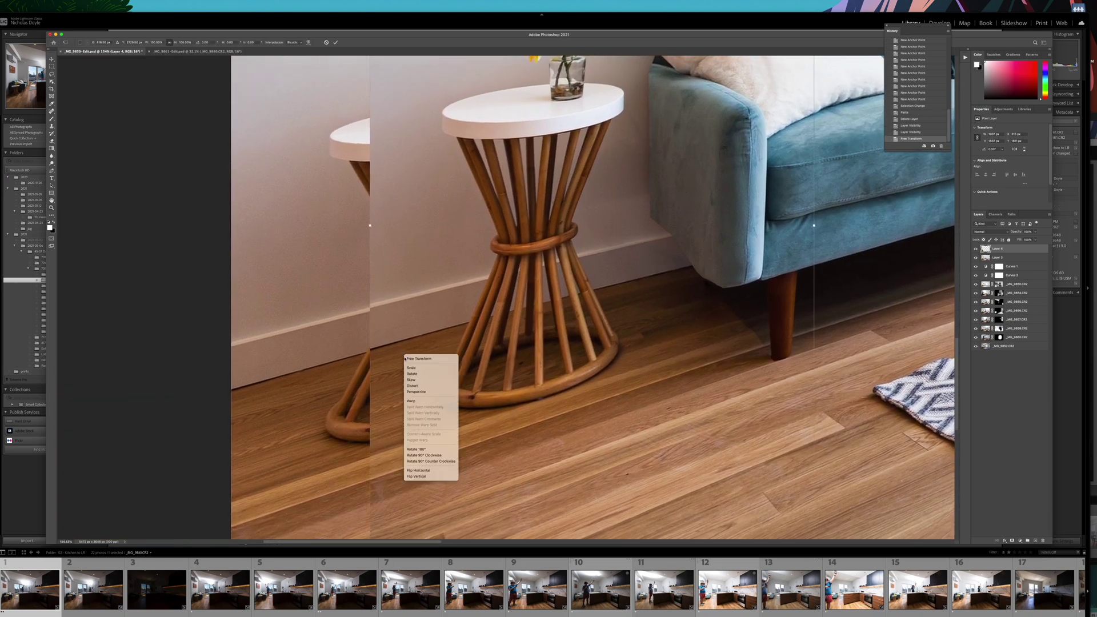
left_click(421, 392)
left_click_drag(370, 227, 370, 229)
Raise the table layer's lower outer corner in small adjustments to match the floorboard angle, and apply the transform
scroll(318, 320, "down", 5)
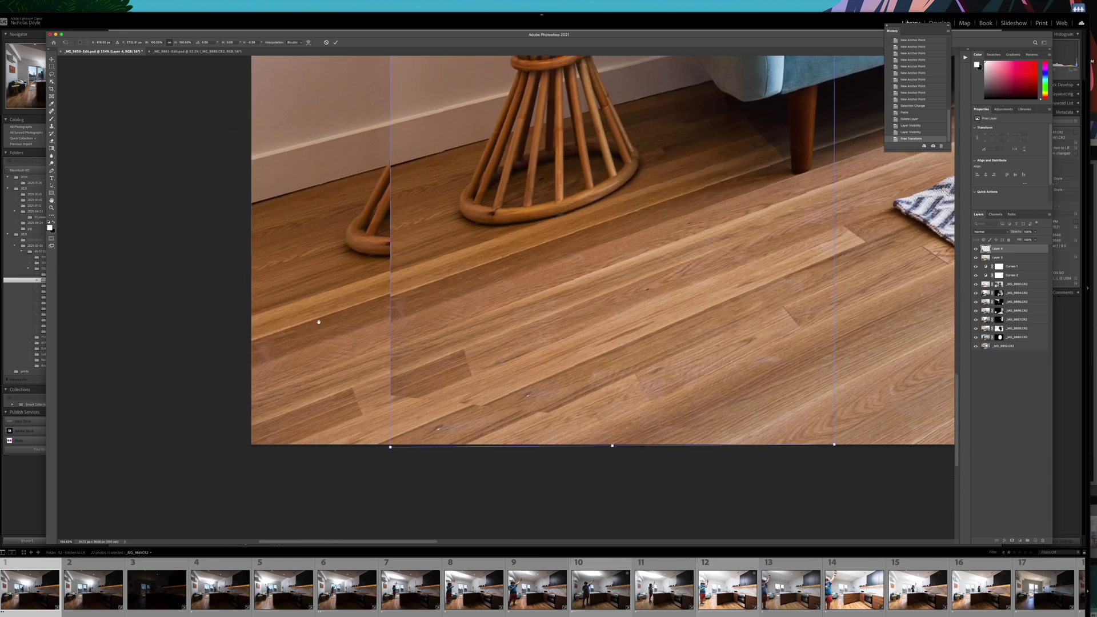
left_click_drag(391, 444, 390, 438)
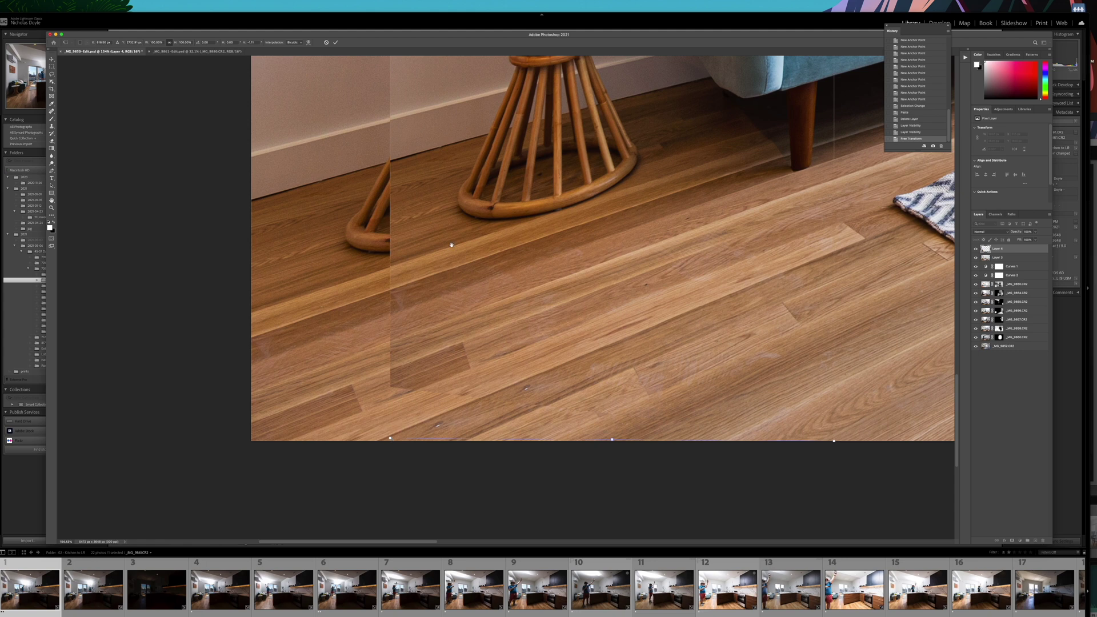
left_click_drag(450, 160, 426, 462)
scroll(427, 462, "up", 5)
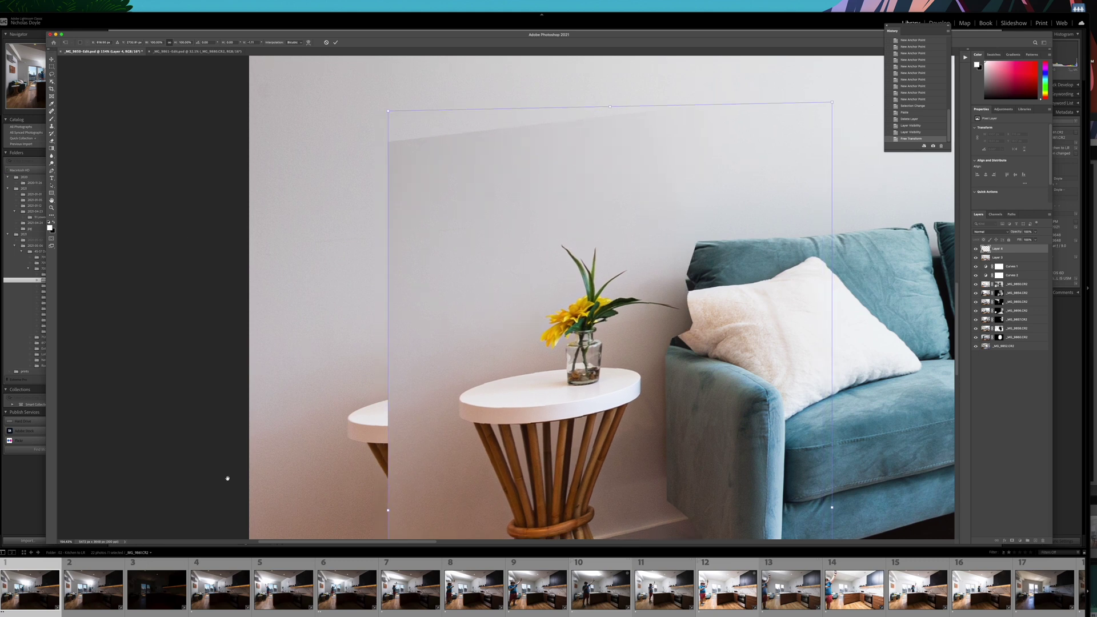
scroll(220, 453, "down", 15)
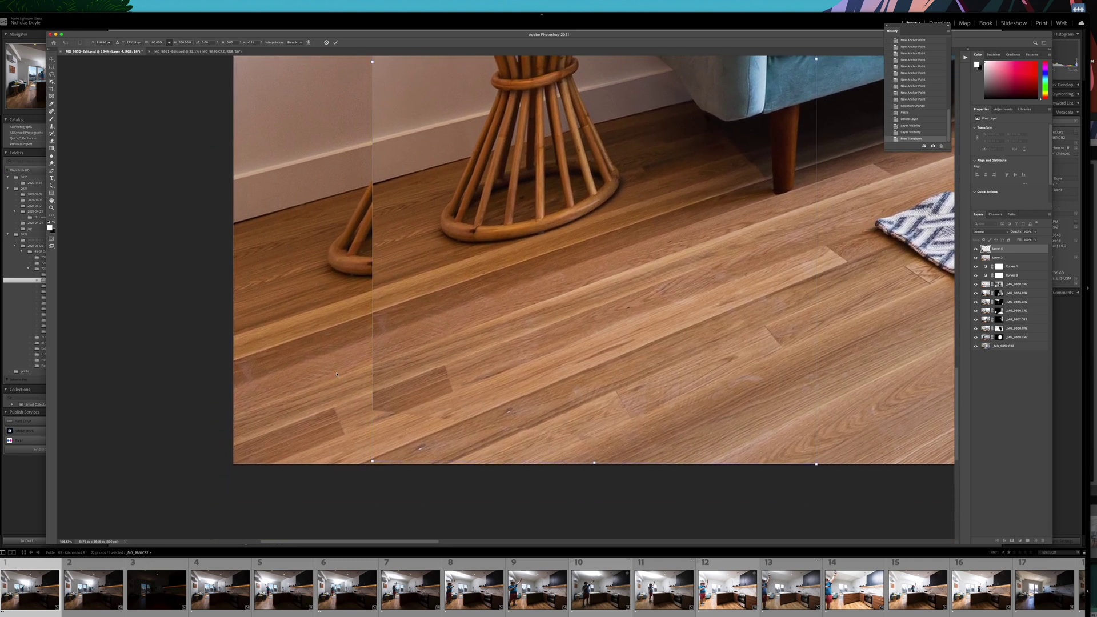
left_click_drag(372, 463, 373, 454)
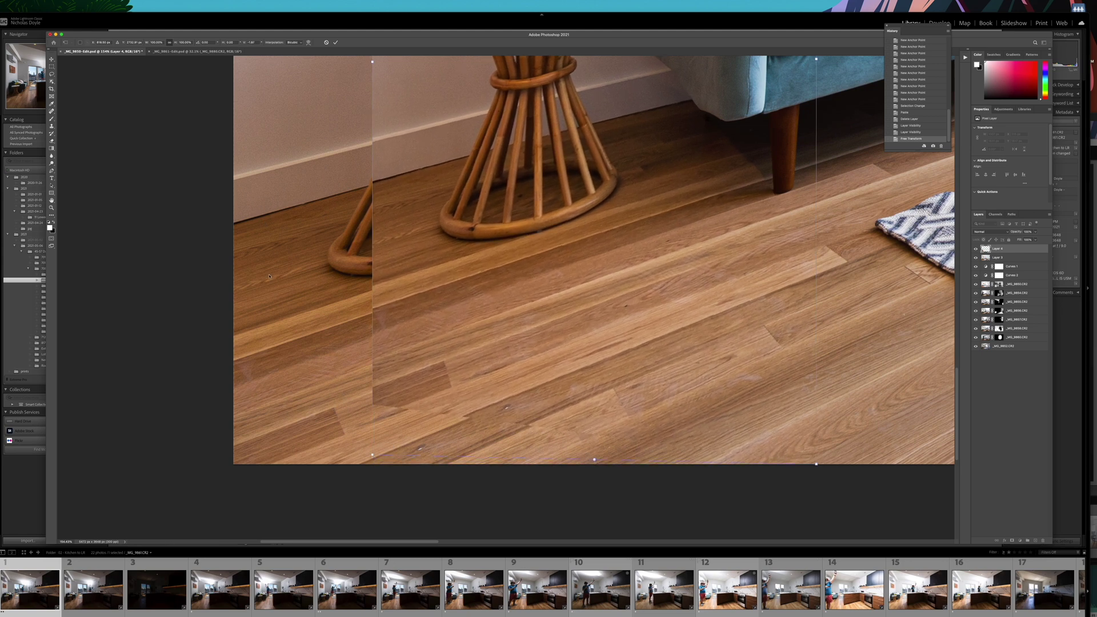
key("Return")
Start another transform of the side table layer and move its upper outer corner slightly down the wall
key("z")
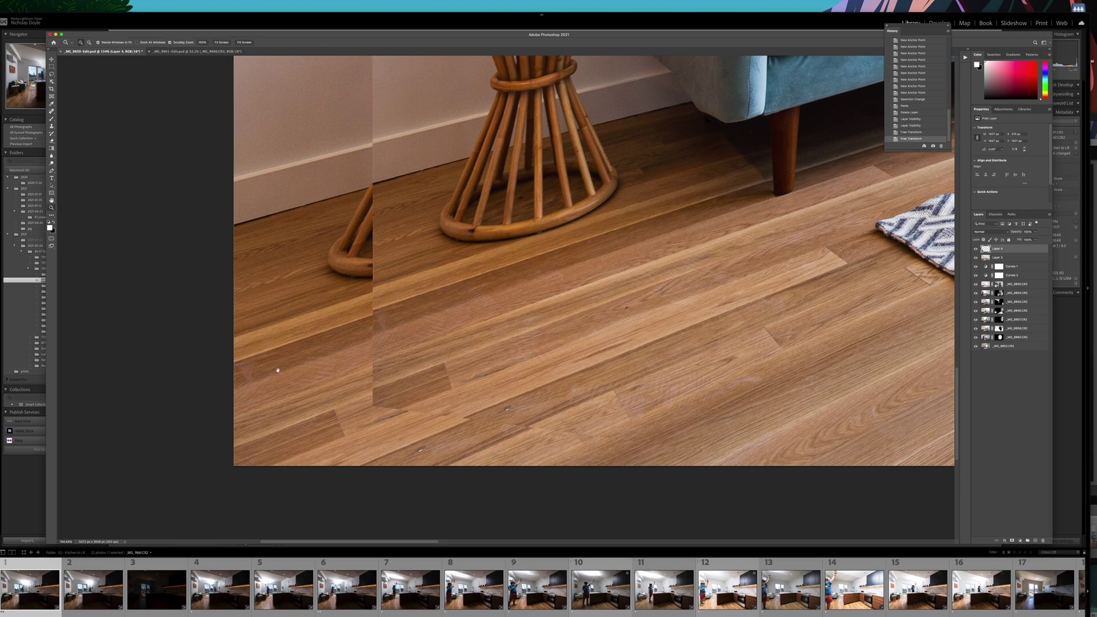
left_click_drag(278, 370, 278, 406)
left_click_drag(318, 354, 297, 376)
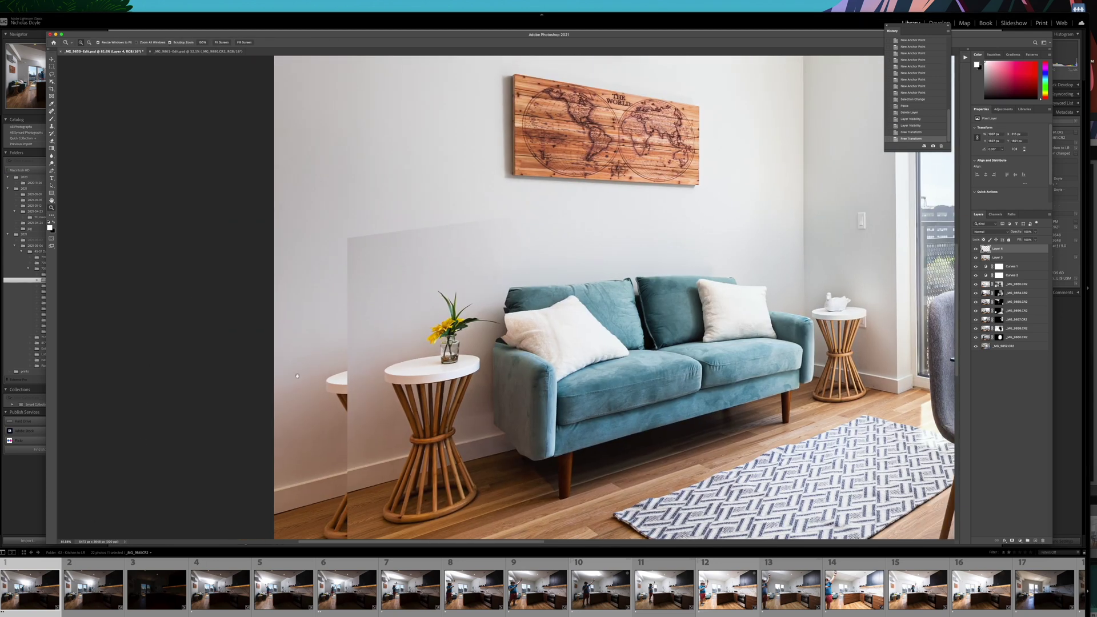
scroll(297, 376, "down", 2)
key("ctrl+t")
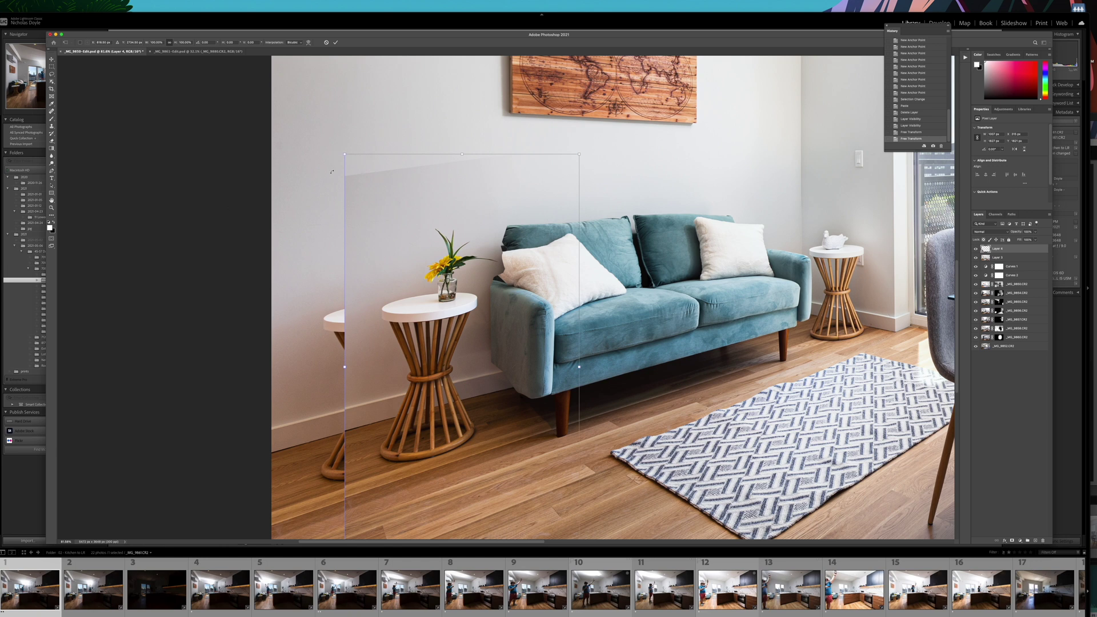
right_click(368, 190)
left_click(329, 147)
left_click_drag(344, 154, 345, 159)
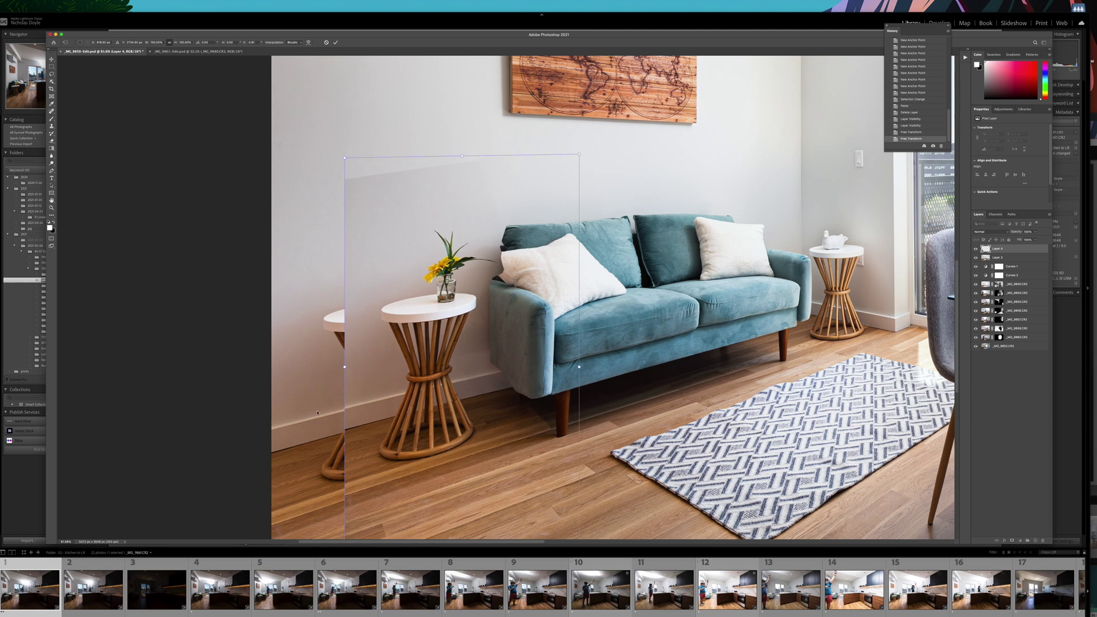
Nudge the table layer's outer edge slightly down to match the baseboard and apply the transform
right_click(410, 382)
left_click(357, 357)
left_click_drag(346, 369, 347, 372)
key("Return")
key("z")
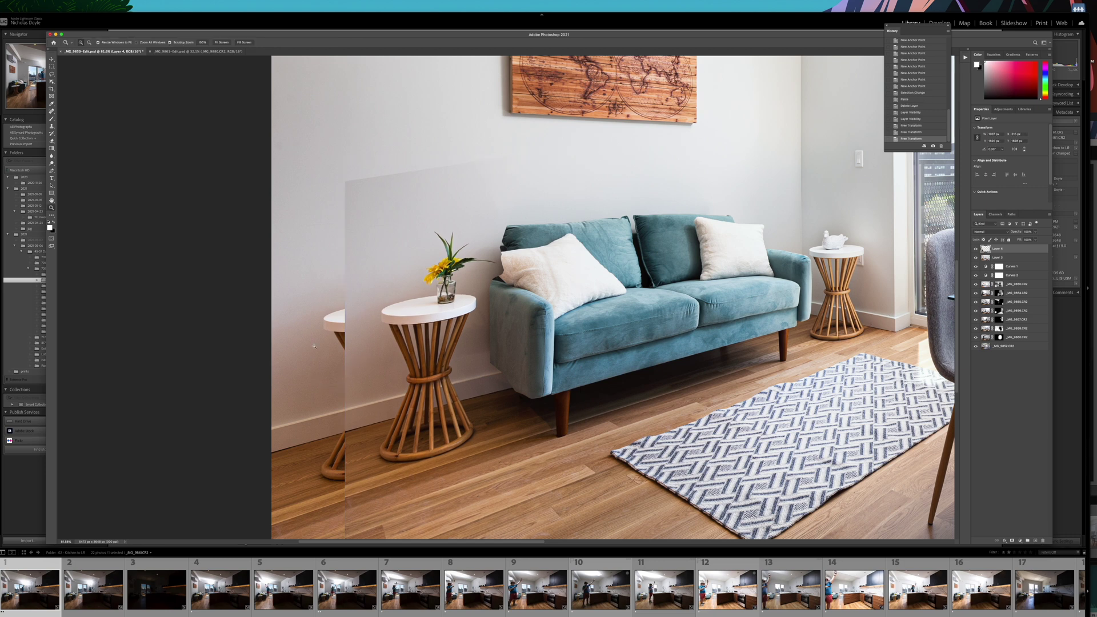
Skew the side table layer by moving its lower outer corner slightly below the photo's edge to match the floorboards
left_click_drag(395, 359, 326, 363)
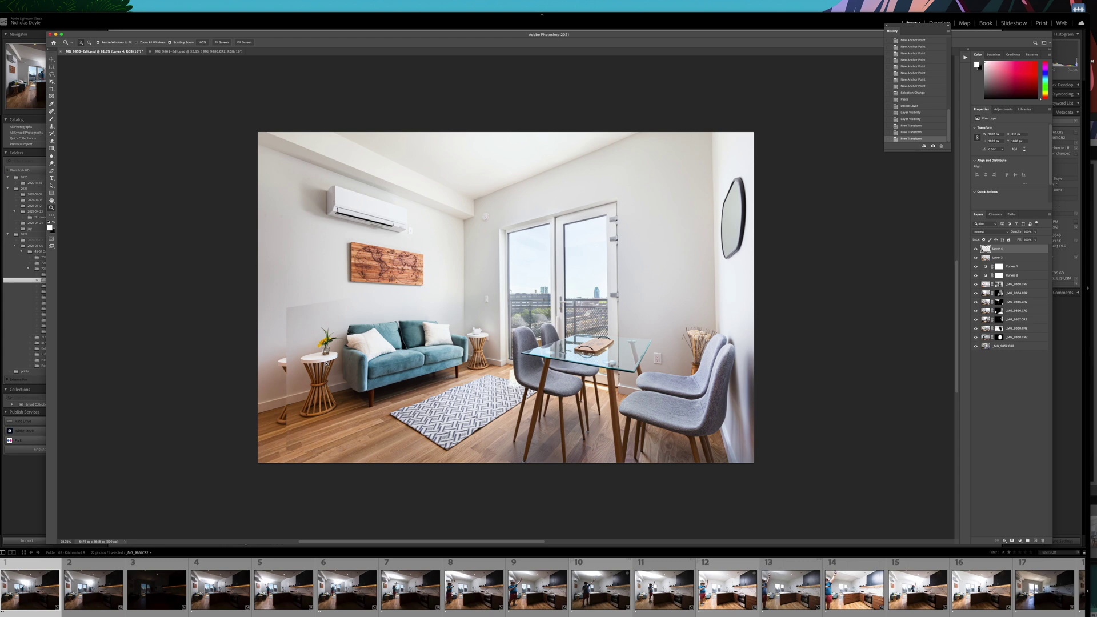
scroll(326, 363, "up", 10)
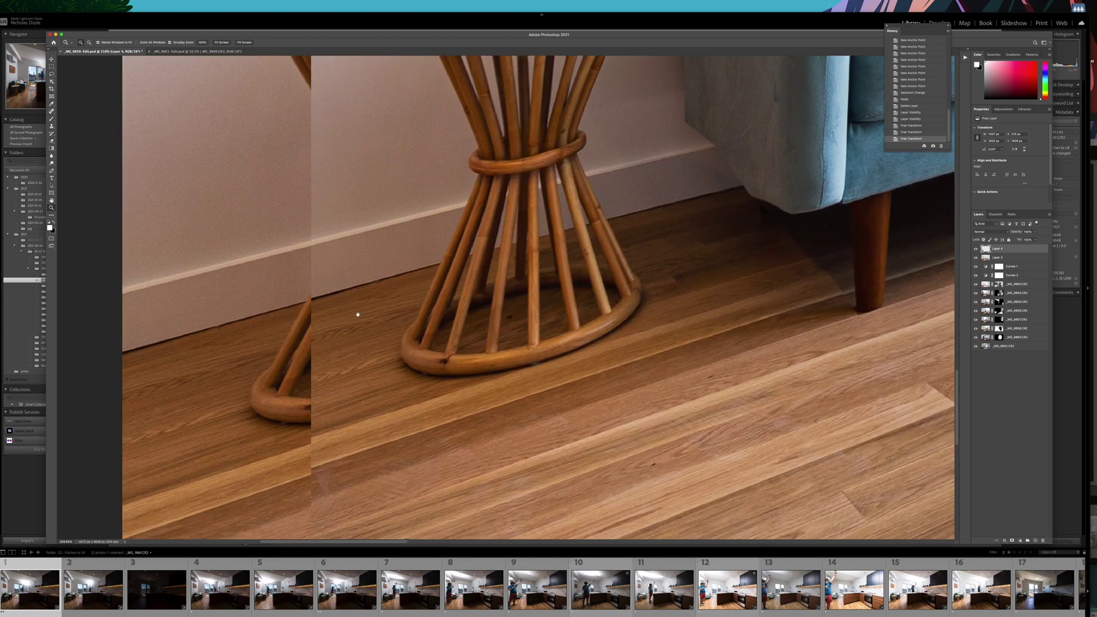
scroll(356, 309, "down", 3)
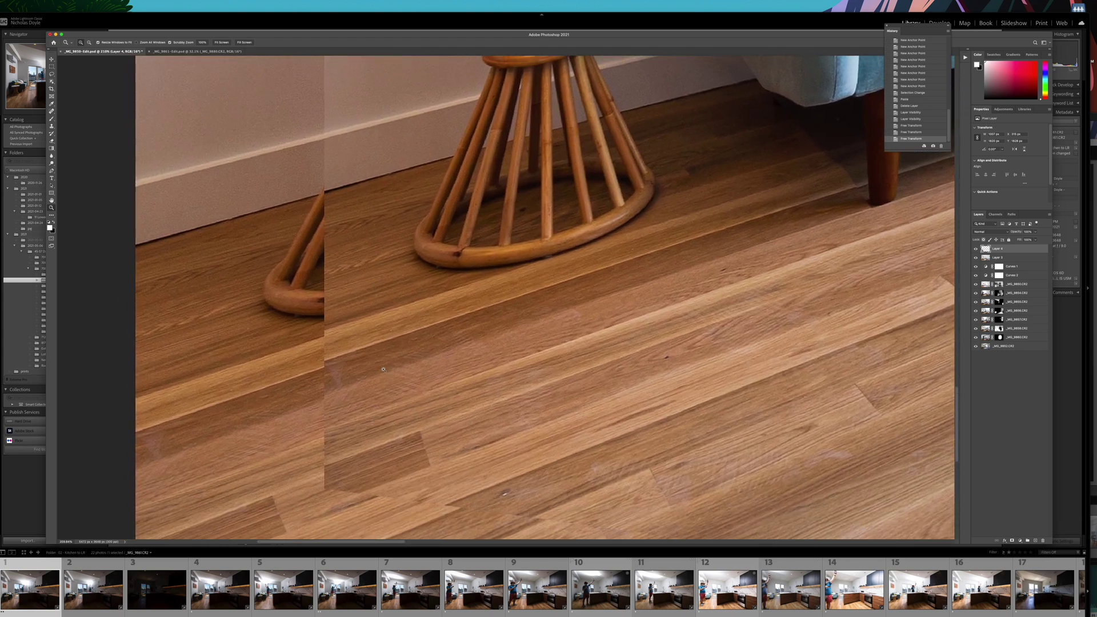
key("super+t")
right_click(396, 317)
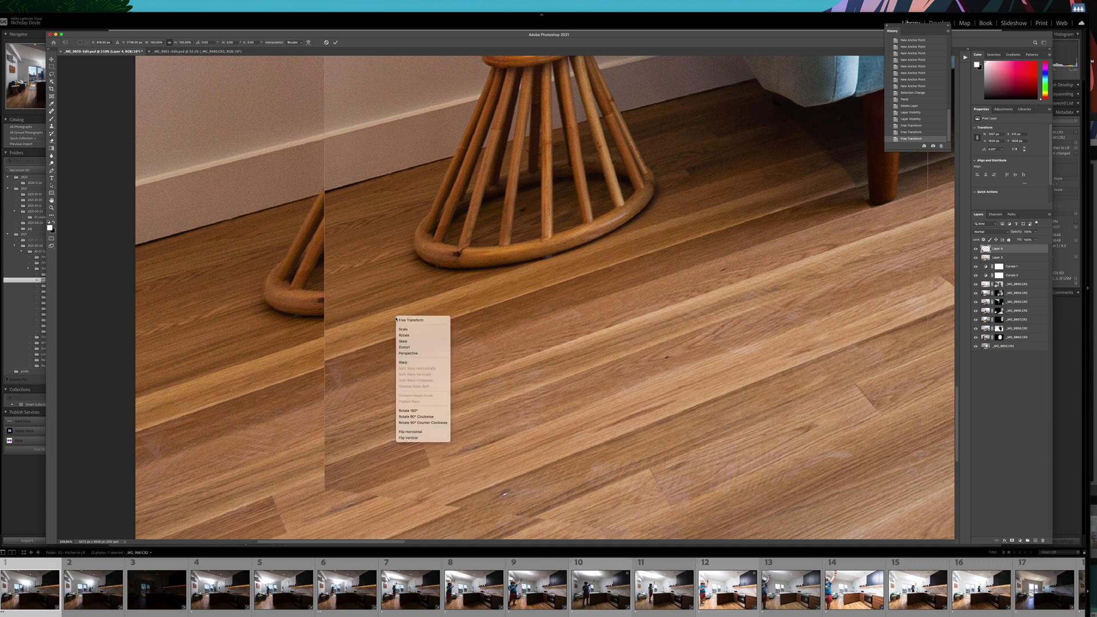
left_click(412, 341)
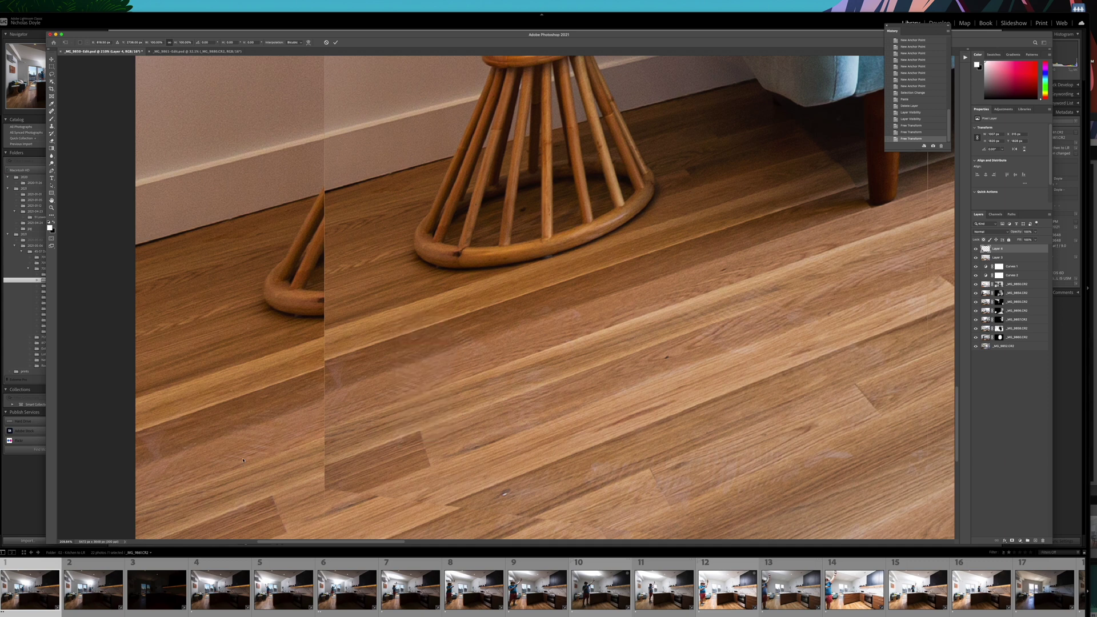
scroll(349, 413, "down", 6)
left_click_drag(323, 391, 325, 398)
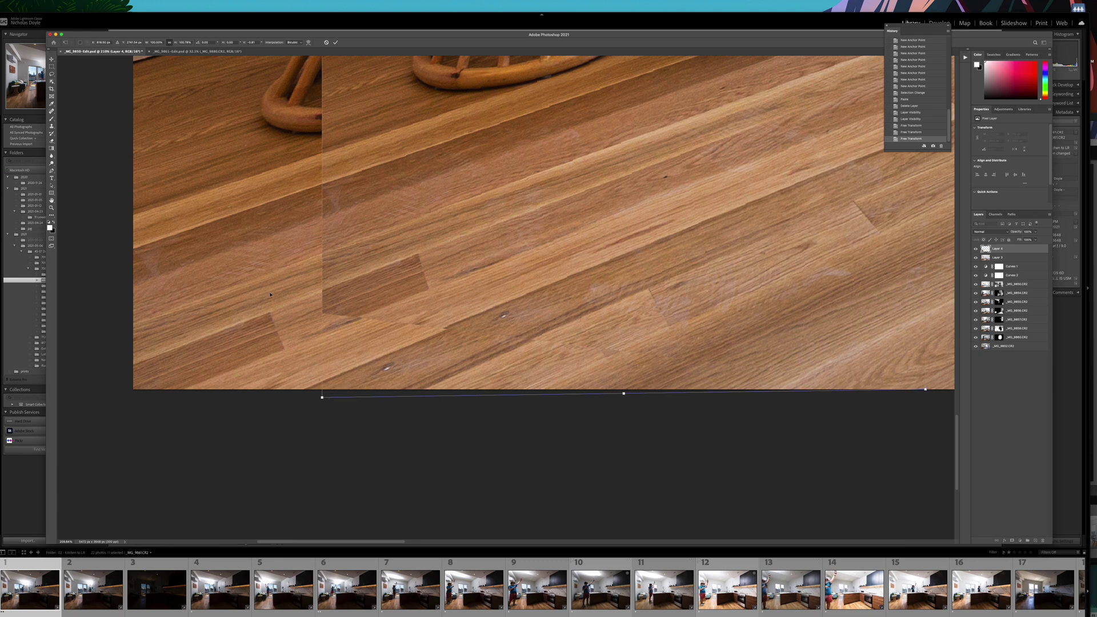
Raise the table layer's upper outer corner slightly on the wall above the flowers and apply the skew
scroll(271, 295, "up", 10)
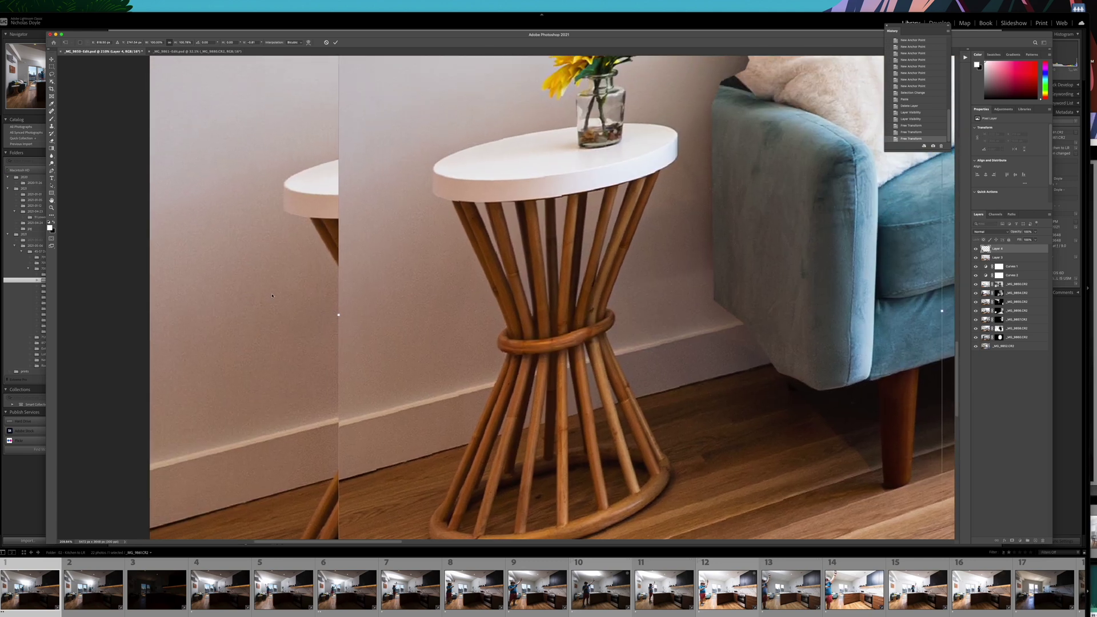
scroll(268, 286, "up", 8)
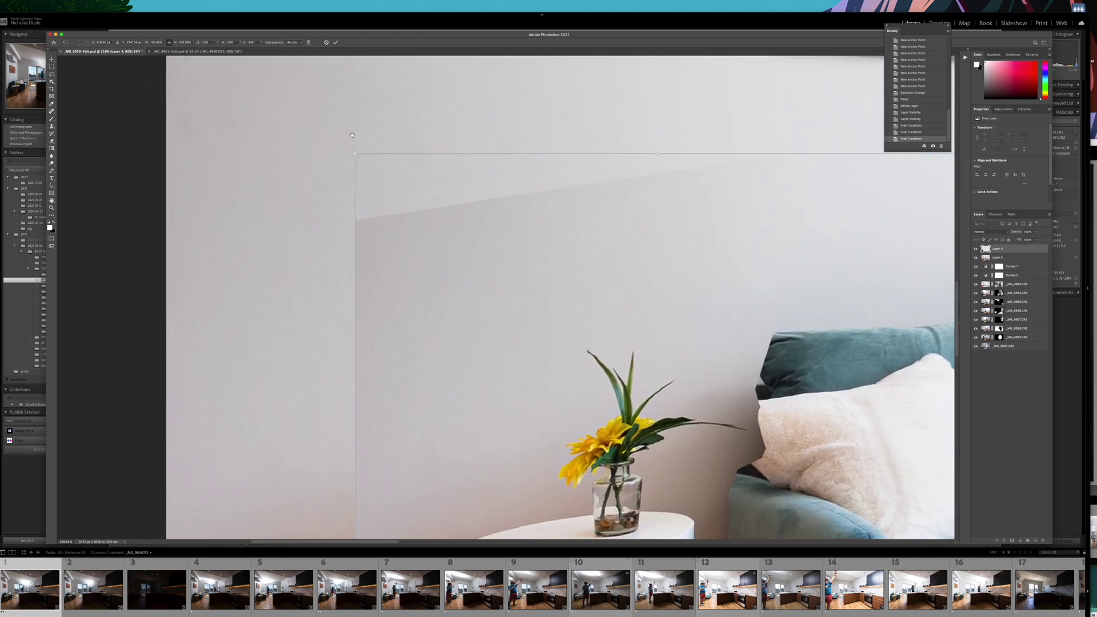
left_click_drag(357, 155, 356, 147)
key("Return")
key("z")
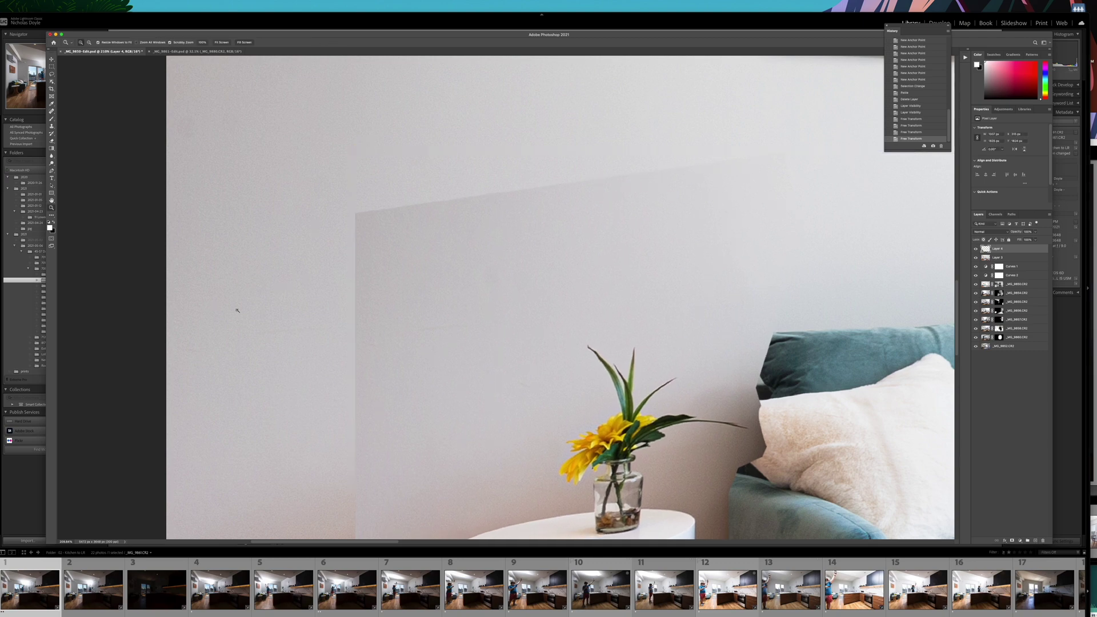
Skew the side table layer by raising its upper outer corner and lowering its lower outer corner slightly, and apply the transform
scroll(237, 310, "down", 10)
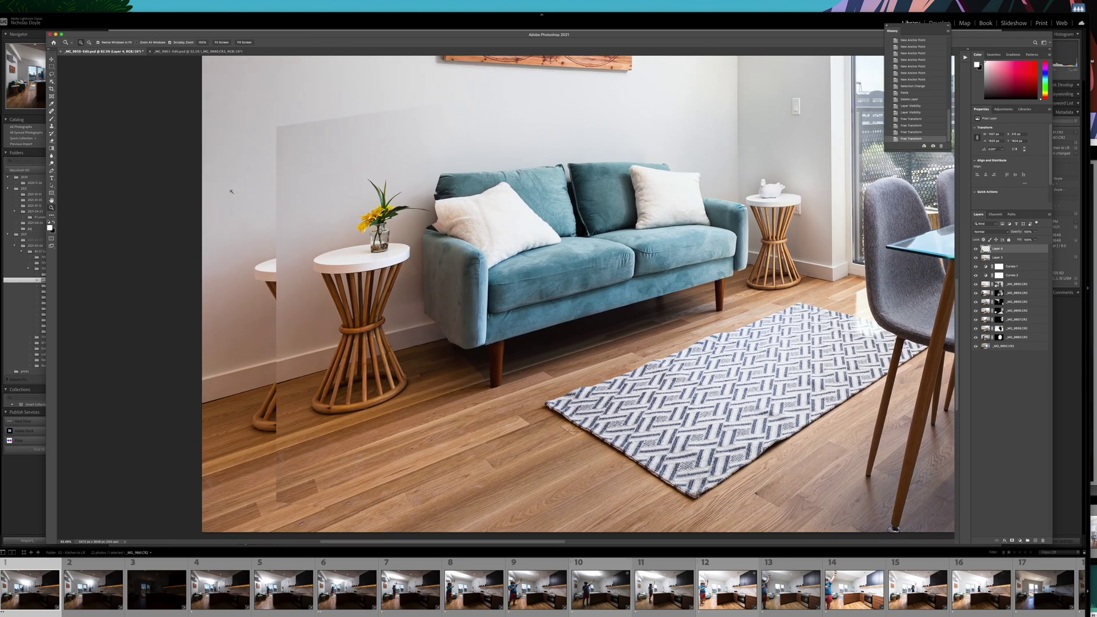
scroll(231, 192, "down", 1)
key("ctrl+t")
right_click(311, 179)
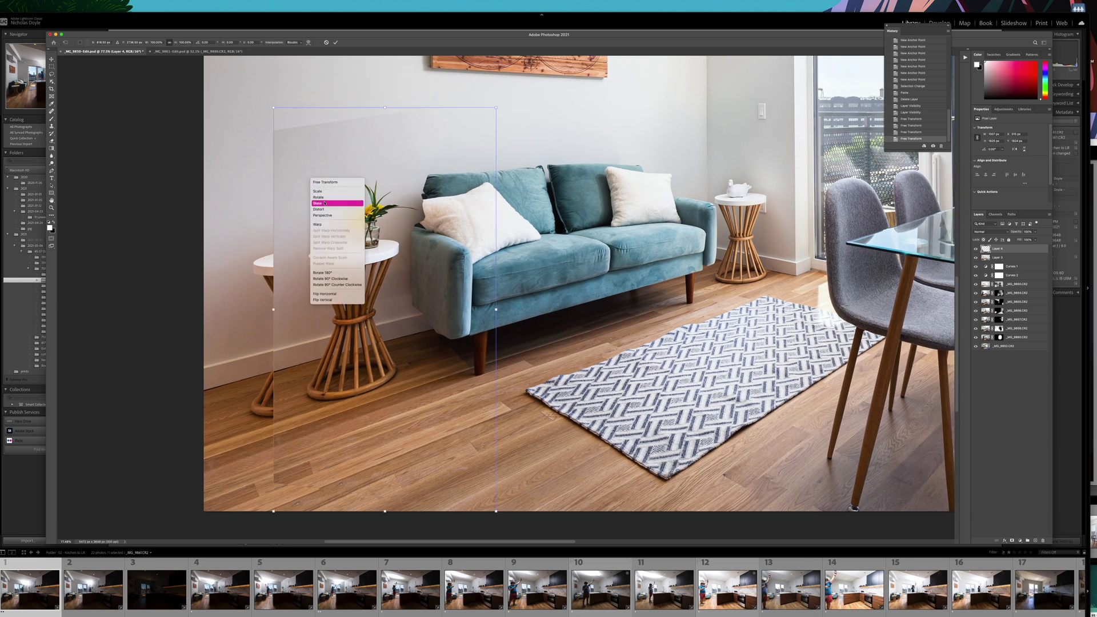
left_click(324, 203)
left_click_drag(273, 108, 273, 106)
left_click_drag(275, 513, 273, 514)
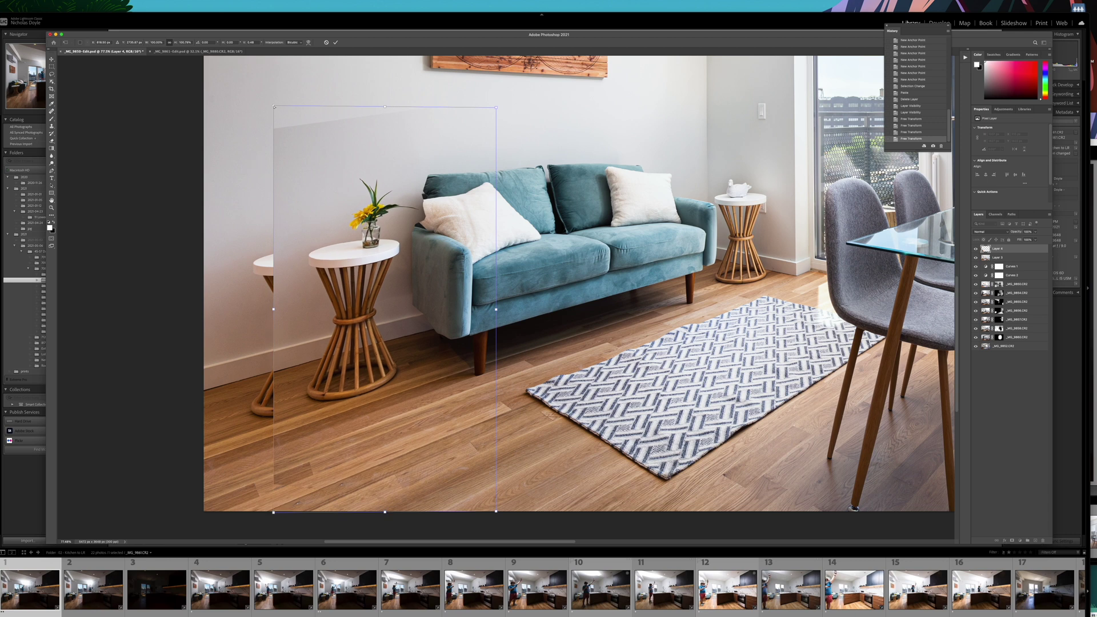
left_click_drag(274, 106, 274, 105)
key("Return")
Hide the table layer and clone wall, baseboard and floor over the outer part of the original side table on the layer beneath
key("z")
mouse_move(250, 404)
left_mouse_down()
mouse_move(276, 400)
mouse_move(258, 400)
left_mouse_up()
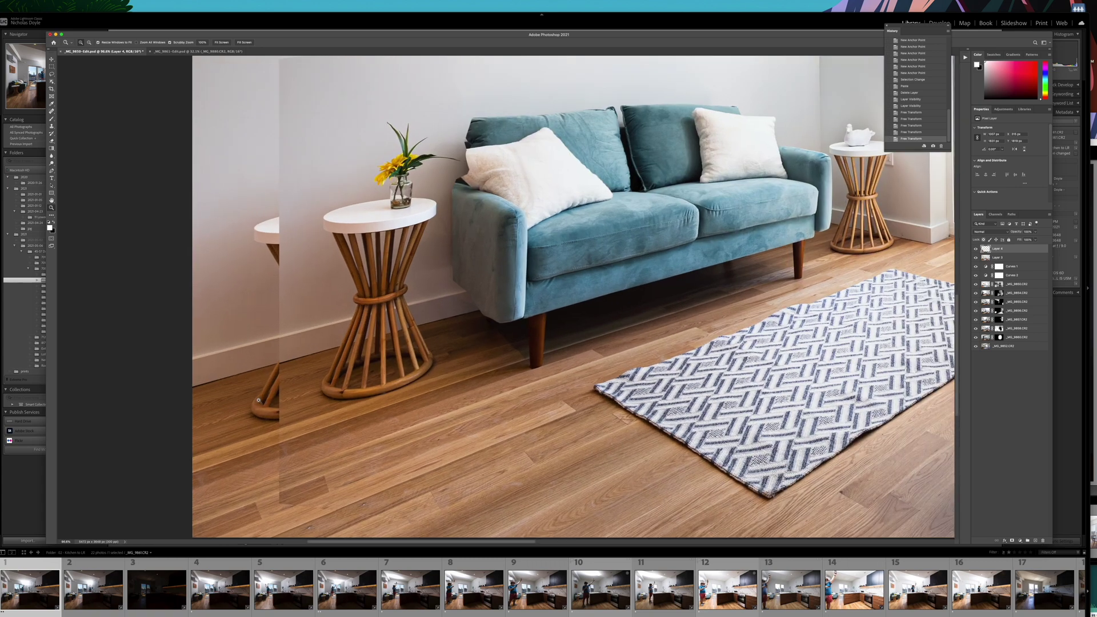
left_click(992, 260)
key("s")
key("bracketright")
key("bracketright")
key("bracketright")
key("bracketright")
key("bracketright")
key("bracketright")
key("bracketright")
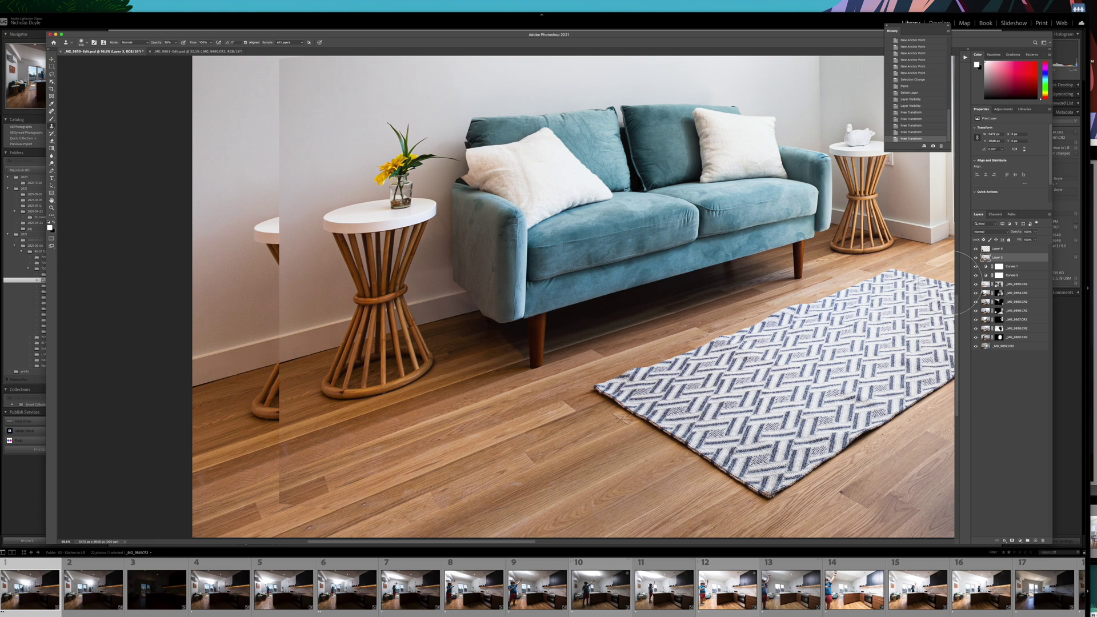
left_click(975, 249)
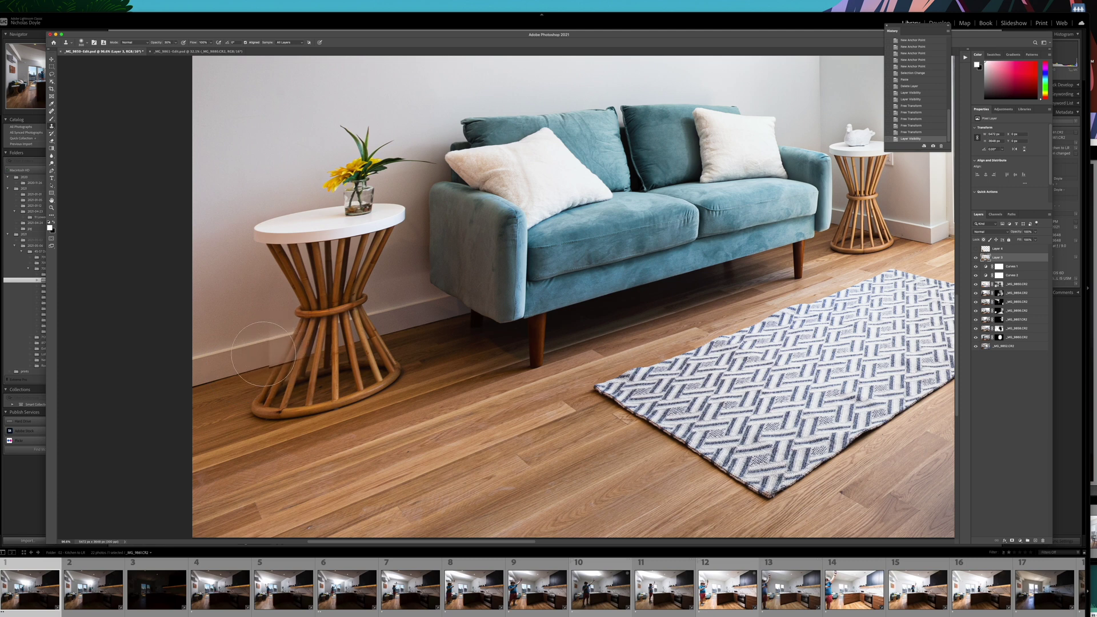
left_click_drag(241, 357, 227, 384)
key("[")
key("[")
key("[")
key("[")
key("[")
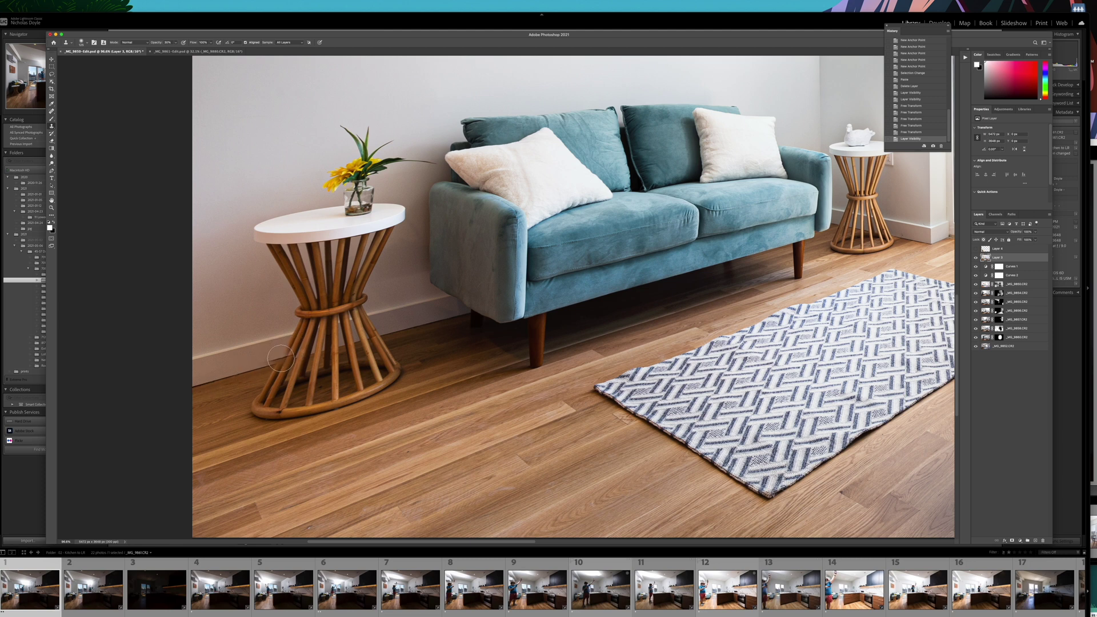
mouse_move(281, 362)
left_mouse_down()
mouse_move(307, 329)
mouse_move(296, 368)
left_mouse_up()
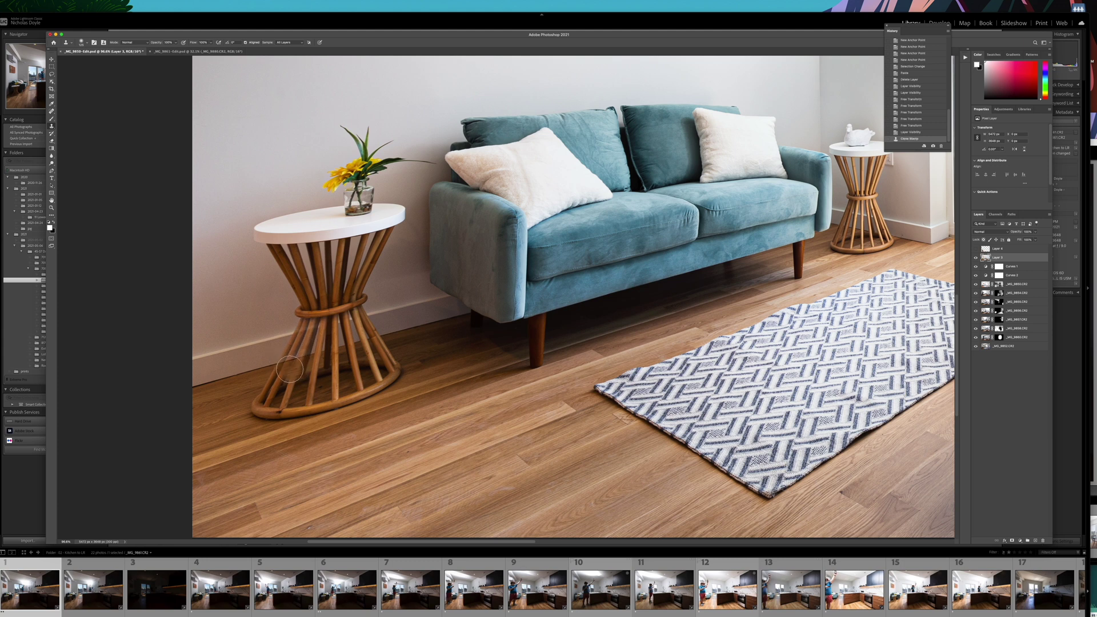
mouse_move(290, 369)
left_mouse_down()
mouse_move(302, 336)
mouse_move(258, 414)
mouse_move(301, 402)
mouse_move(289, 417)
mouse_move(334, 419)
mouse_move(316, 413)
mouse_move(329, 401)
mouse_move(314, 392)
mouse_move(345, 390)
mouse_move(318, 364)
mouse_move(316, 308)
mouse_move(322, 322)
mouse_move(293, 329)
mouse_move(319, 329)
mouse_move(305, 275)
mouse_move(262, 232)
mouse_move(283, 239)
mouse_move(281, 225)
mouse_move(306, 235)
mouse_move(297, 250)
mouse_move(324, 258)
mouse_move(320, 315)
mouse_move(334, 308)
mouse_move(335, 329)
mouse_move(336, 304)
mouse_move(309, 394)
left_mouse_up()
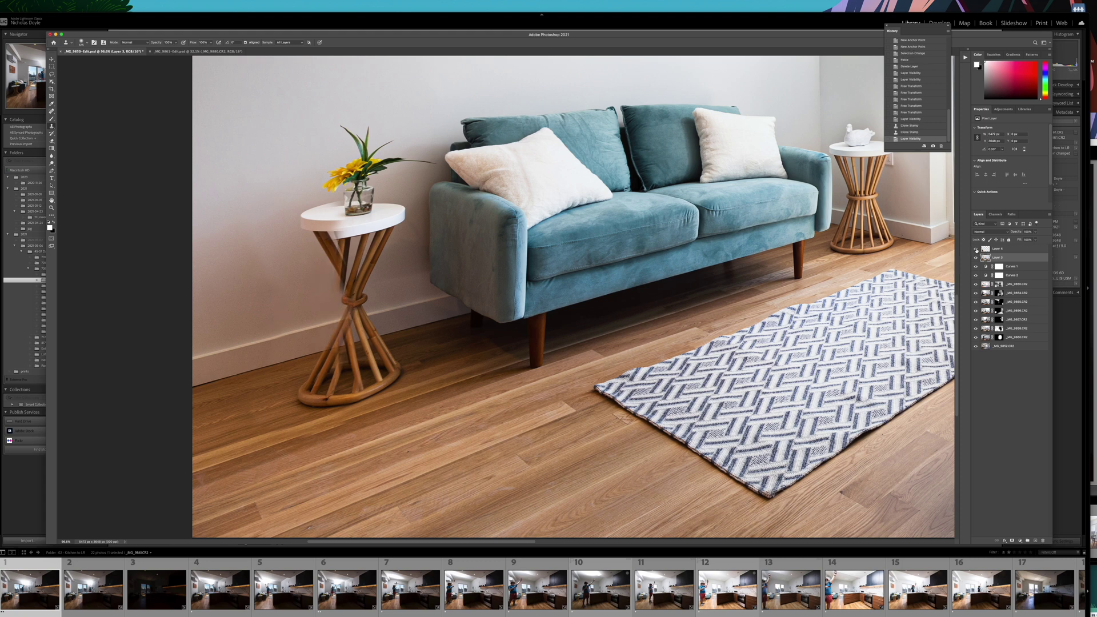
Show the corrected side table layer again, compare it with the layer beneath, and add a layer mask to it
left_click(975, 249)
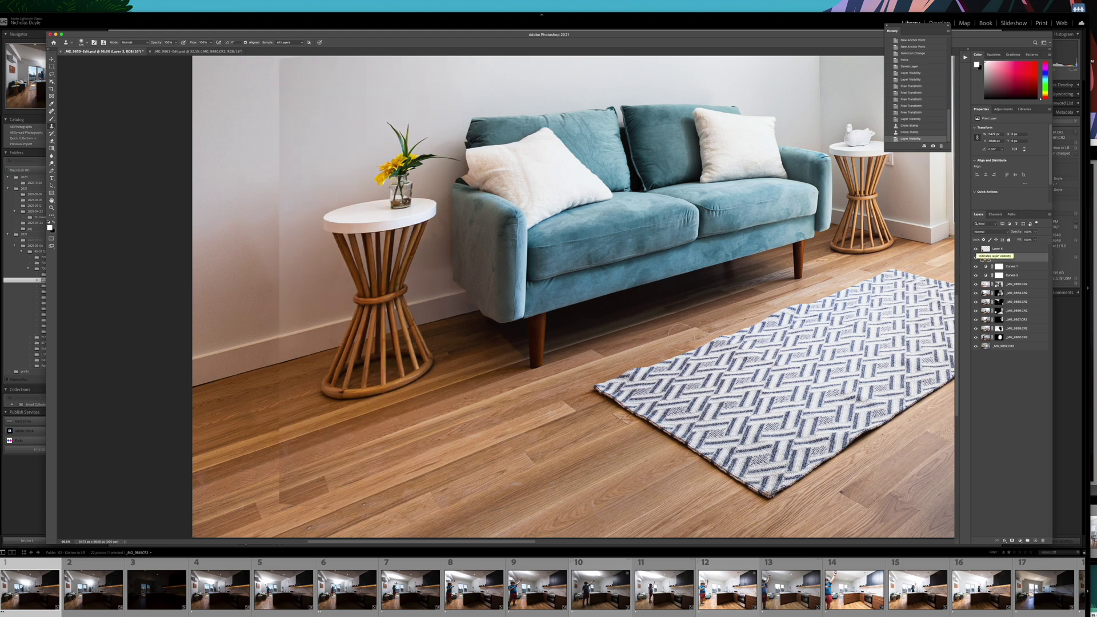
left_click(976, 251)
left_click(976, 250)
left_click(975, 249)
left_click(976, 249)
left_click(996, 250)
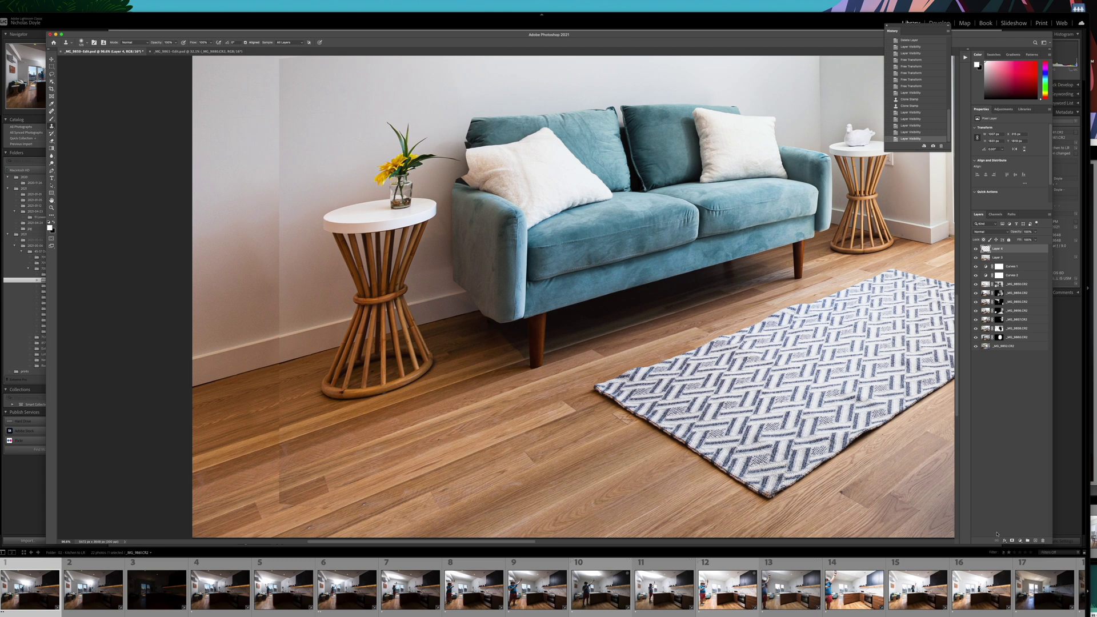
left_click(1012, 540)
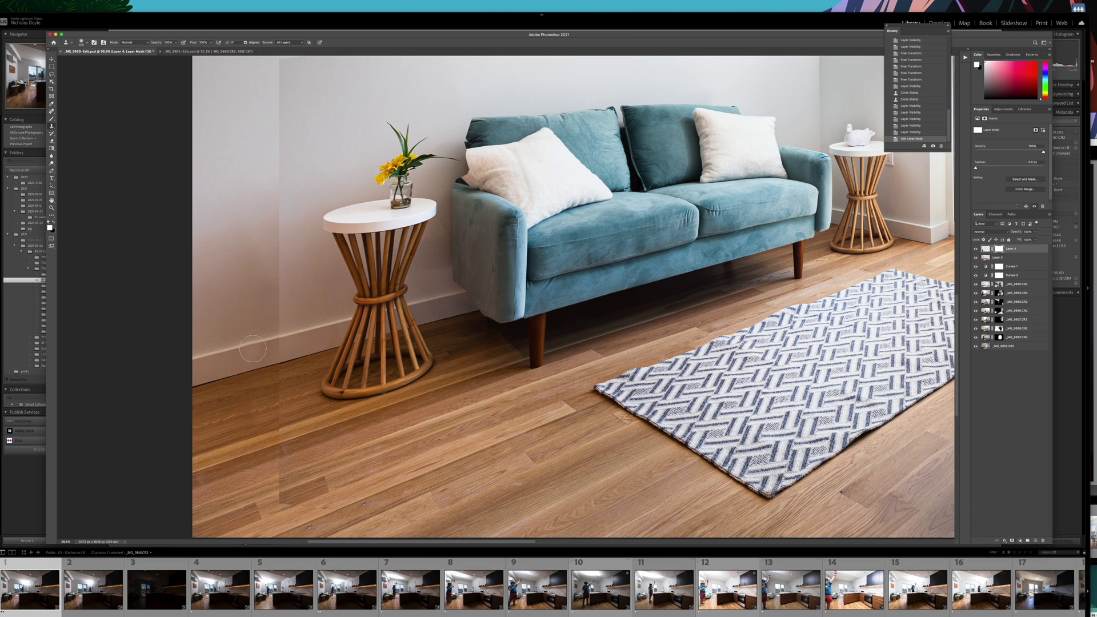
Use the Clone Stamp on the table layer's mask to blend its outer vertical seam across the baseboard and floor
key("x")
left_click(284, 337)
left_click(282, 372)
left_click(279, 411)
left_click(277, 444)
key("0")
left_click(303, 394)
key("super+z")
mouse_move(282, 479)
left_mouse_down()
mouse_move(293, 493)
mouse_move(389, 491)
left_mouse_up()
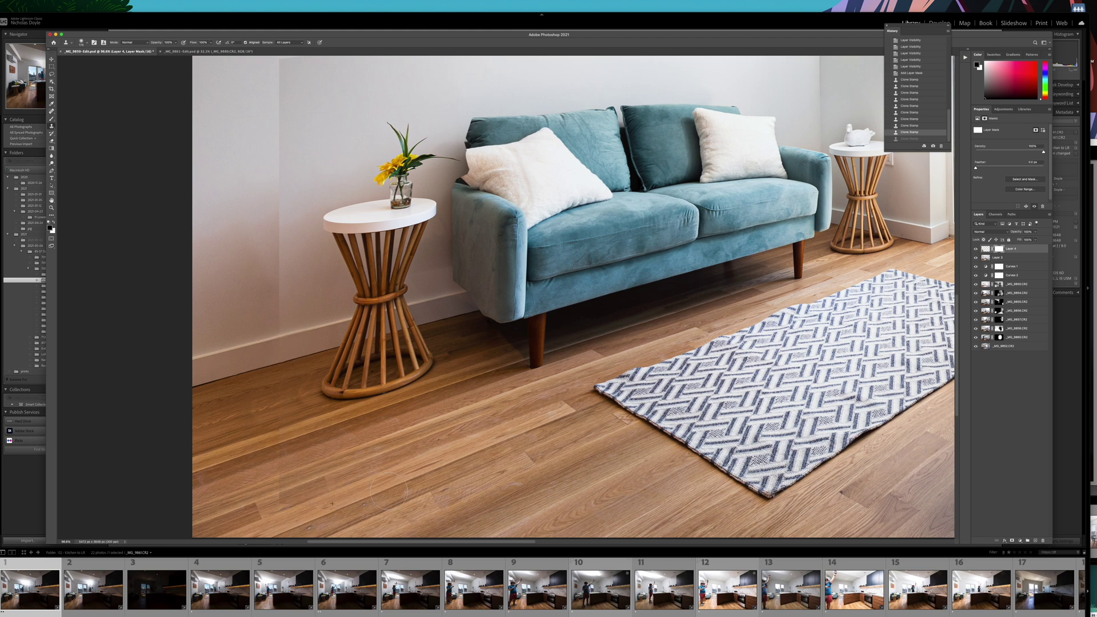
Blend the remaining seam patches on the floor near the photo's lower edge on the table layer's mask and compare the layer's visibility
left_click(278, 480)
left_click(260, 472)
left_click(251, 473)
left_click(273, 475)
left_click(274, 470)
left_click(258, 498)
left_click(257, 490)
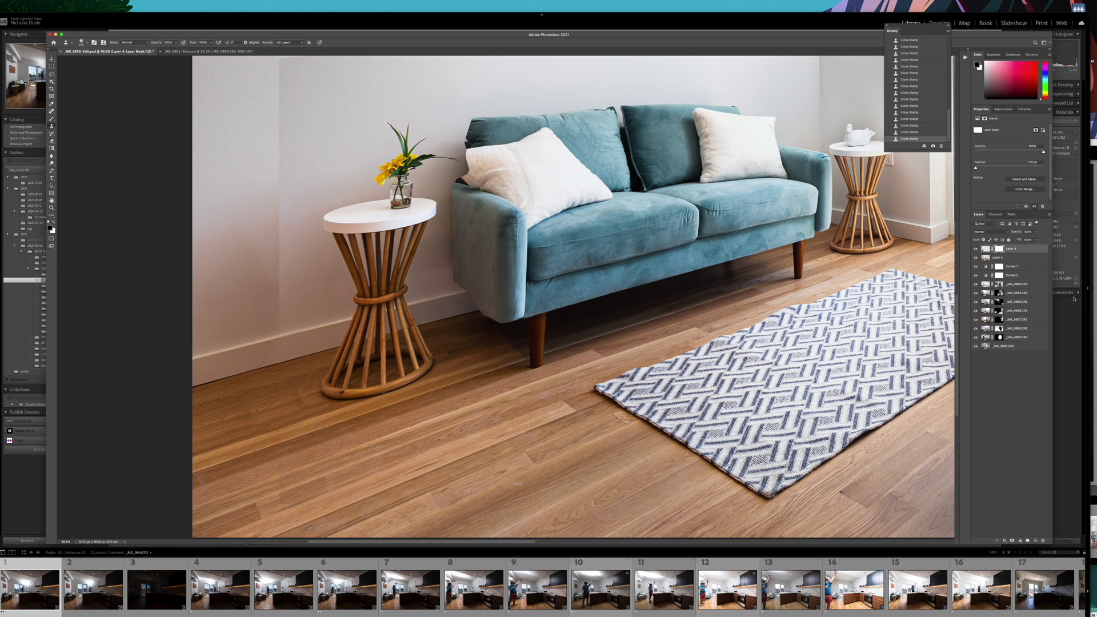
left_click(976, 249)
left_click(975, 249)
Brush black with a larger brush on the table layer's mask along the outer seam from the floor up the wall
key("b")
left_click(281, 393)
key("bracketright")
key("bracketright")
key("bracketright")
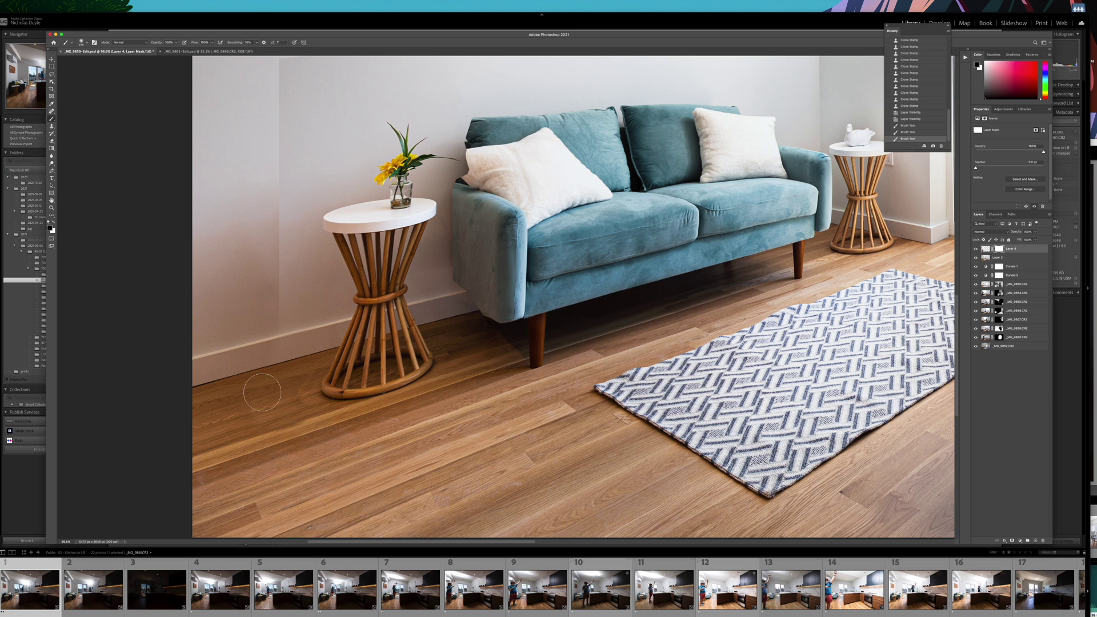
mouse_move(271, 326)
left_mouse_down()
mouse_move(274, 188)
mouse_move(285, 213)
mouse_move(333, 152)
mouse_move(362, 162)
left_mouse_up()
Mask the table layer's edge around the wall, pillow and sofa arm, and undo the last two brush strokes
mouse_move(507, 145)
left_mouse_down()
mouse_move(314, 169)
mouse_move(472, 146)
mouse_move(423, 149)
left_mouse_up()
left_click(490, 223)
left_click(472, 232)
mouse_move(471, 245)
left_mouse_down()
mouse_move(467, 255)
mouse_move(484, 256)
left_mouse_up()
mouse_move(473, 294)
left_mouse_down()
mouse_move(442, 298)
mouse_move(462, 312)
mouse_move(451, 307)
mouse_move(458, 334)
left_mouse_up()
key("super+z")
key("super+z")
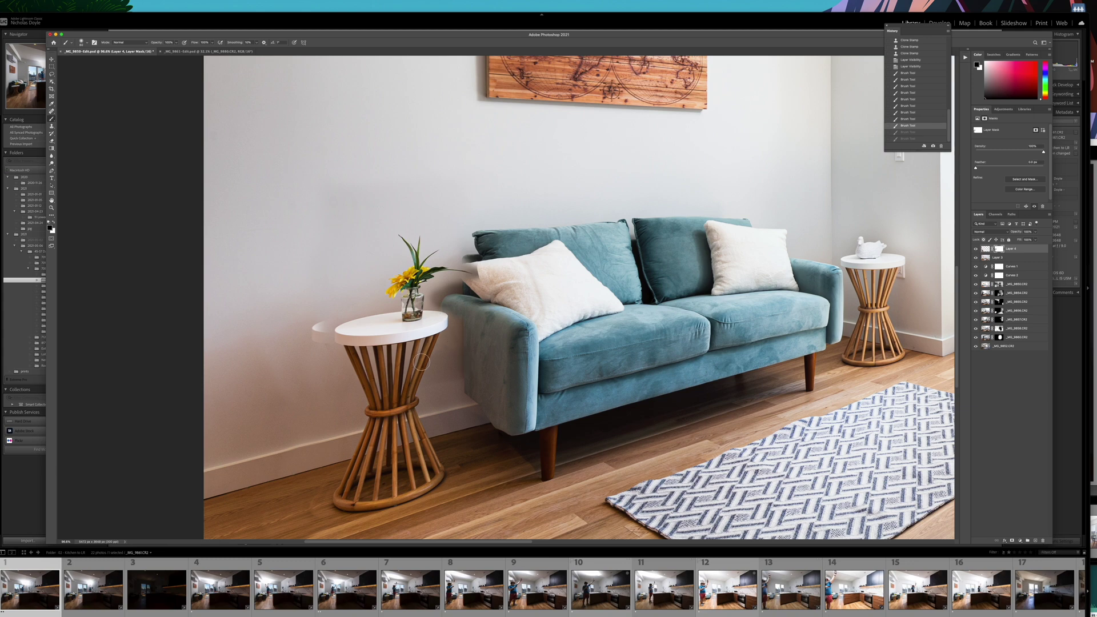
Compare the sofa and side table area with the corrected table layer hidden and shown
key("z")
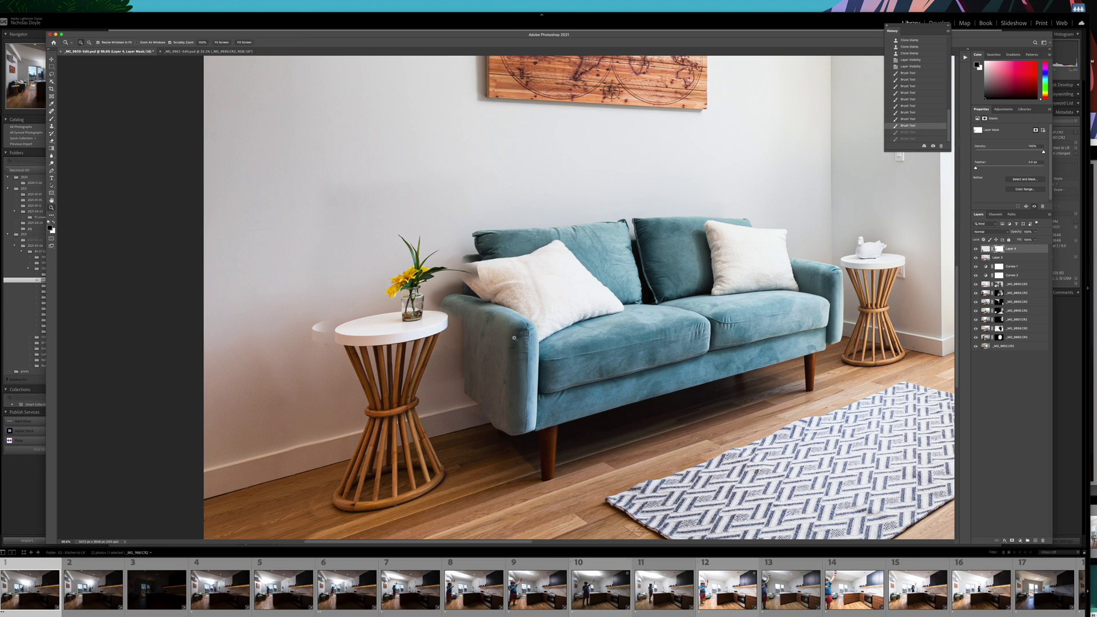
left_click_drag(514, 337, 494, 341)
mouse_move(254, 388)
left_mouse_down()
mouse_move(292, 390)
mouse_move(253, 391)
mouse_move(271, 390)
left_mouse_up()
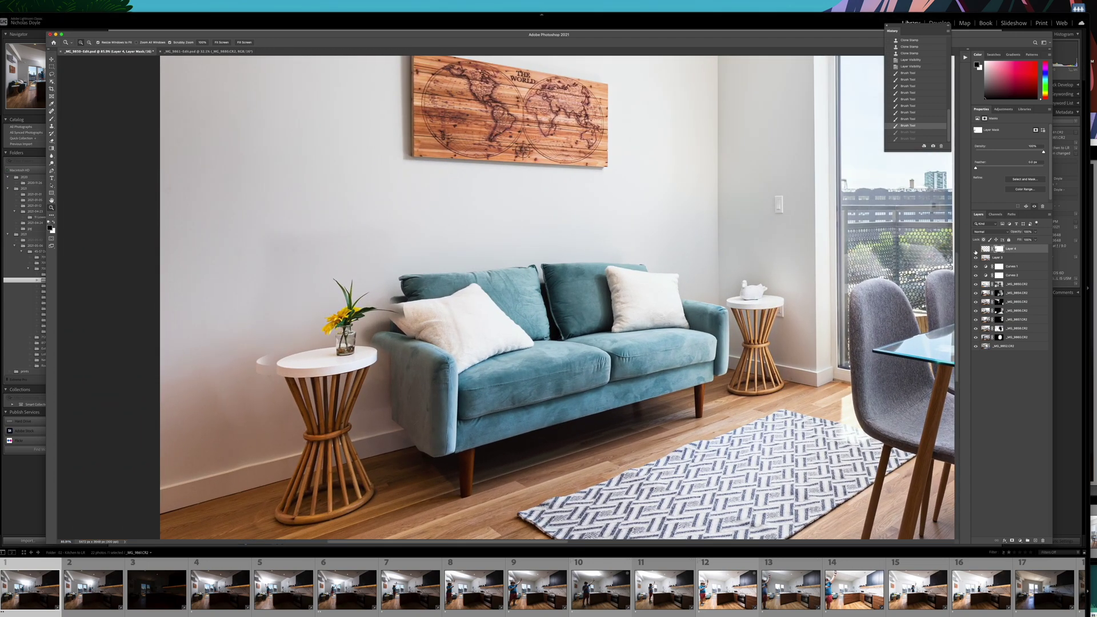
left_click(975, 250)
left_click(976, 250)
left_click(976, 251)
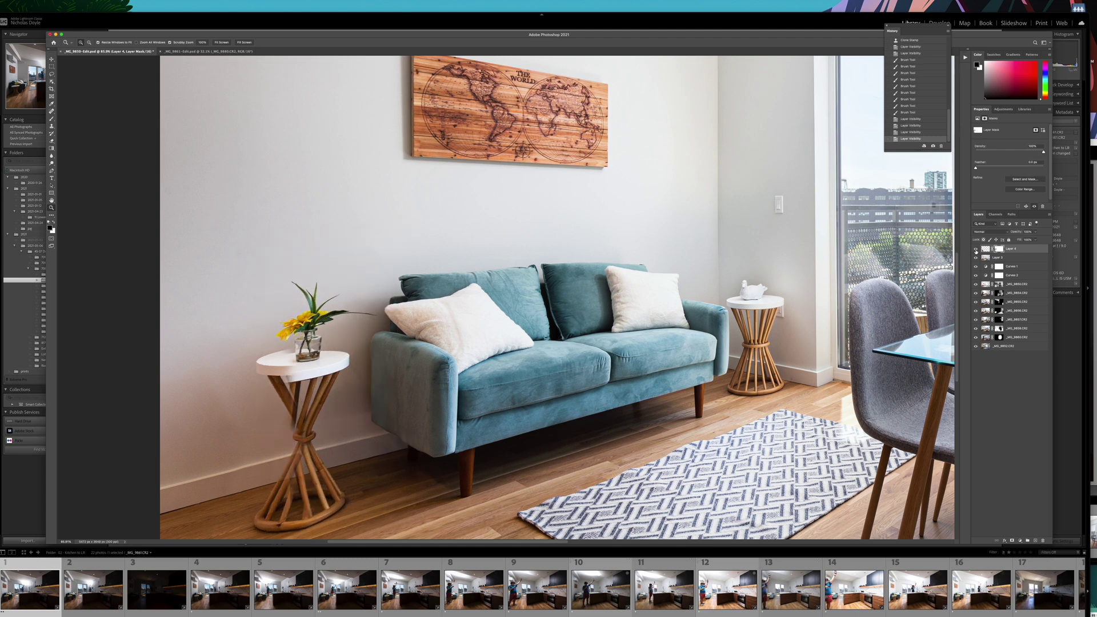
left_click(975, 251)
Distort the side table layer by pulling its lower sofa-side corner slightly below the photo's edge, and apply the transform
key("super+t")
right_click(418, 397)
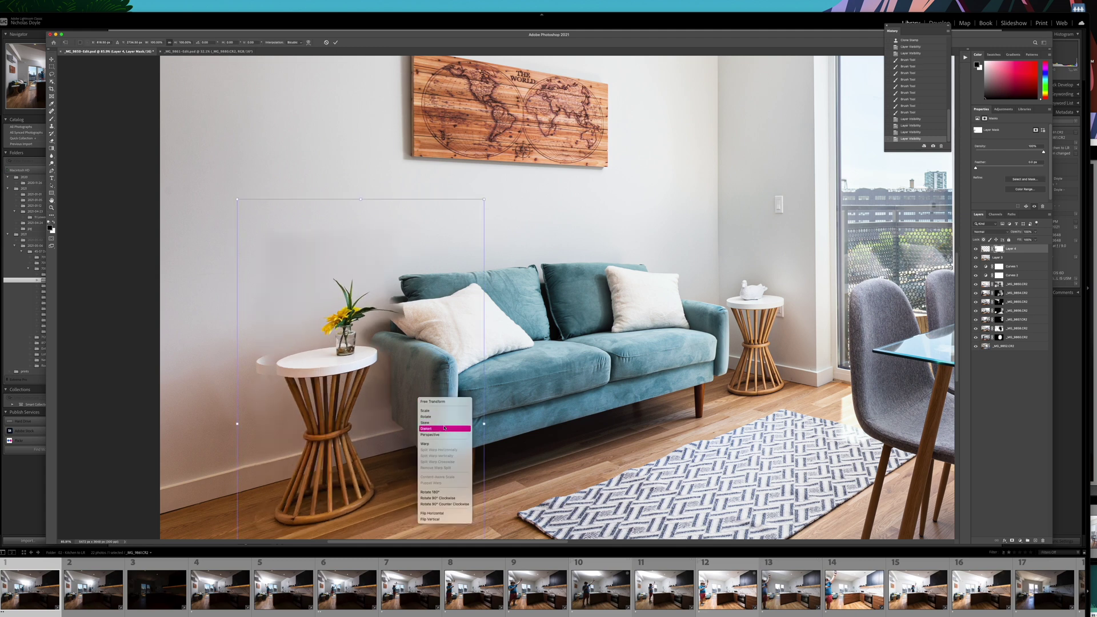
left_click(445, 429)
left_click_drag(483, 425, 426, 281)
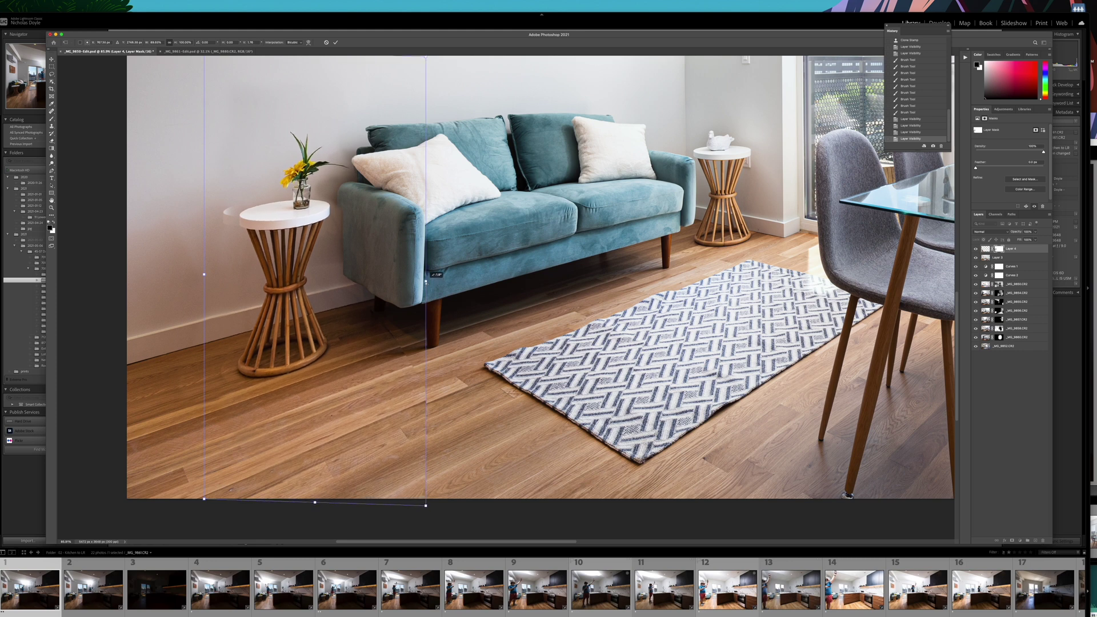
right_click(393, 274)
left_click(434, 410)
left_click_drag(425, 508, 425, 511)
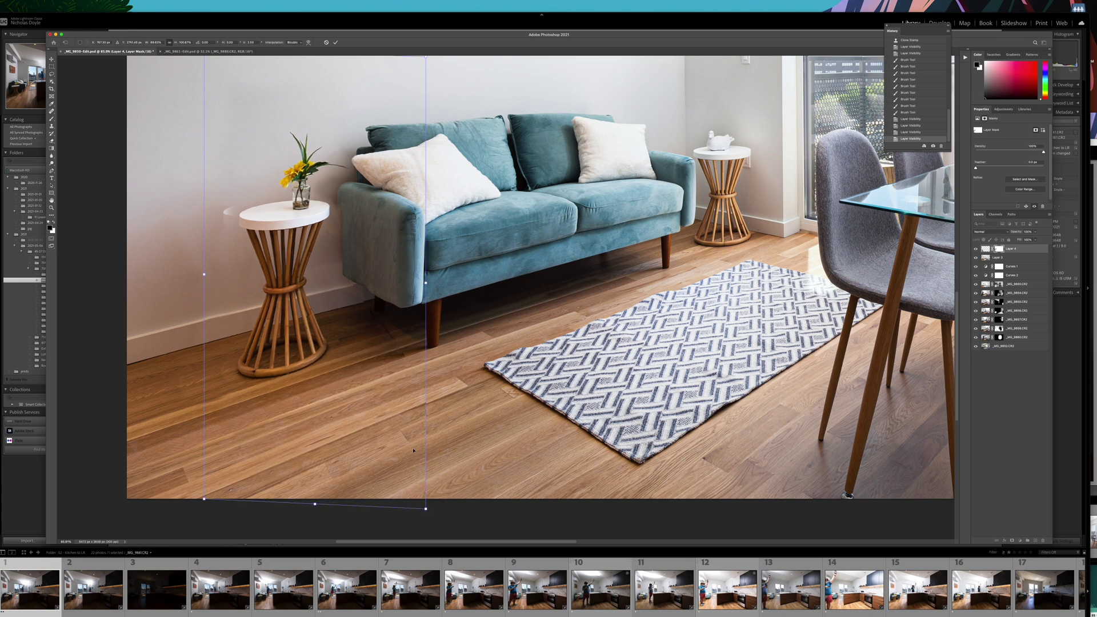
left_click(335, 43)
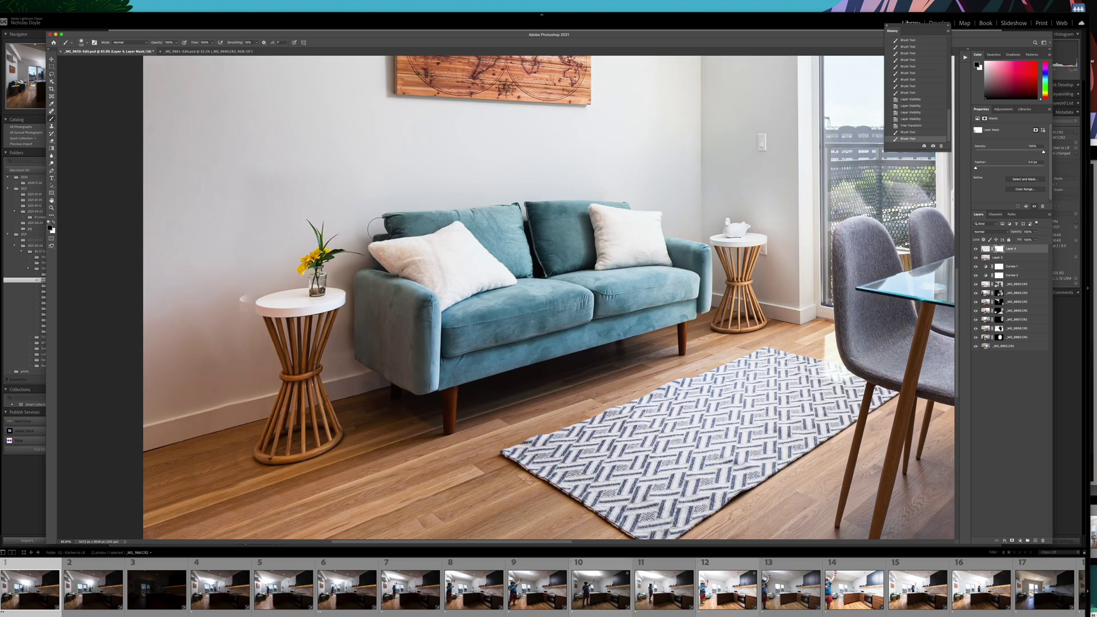
Paint the table layer's mask white over the ghosted tabletop edge and black along the sofa edge
key("x")
left_click_drag(241, 326, 192, 300)
key("x")
mouse_move(419, 310)
left_mouse_down()
mouse_move(360, 310)
mouse_move(416, 310)
left_mouse_up()
left_click_drag(268, 360, 337, 287)
key("b")
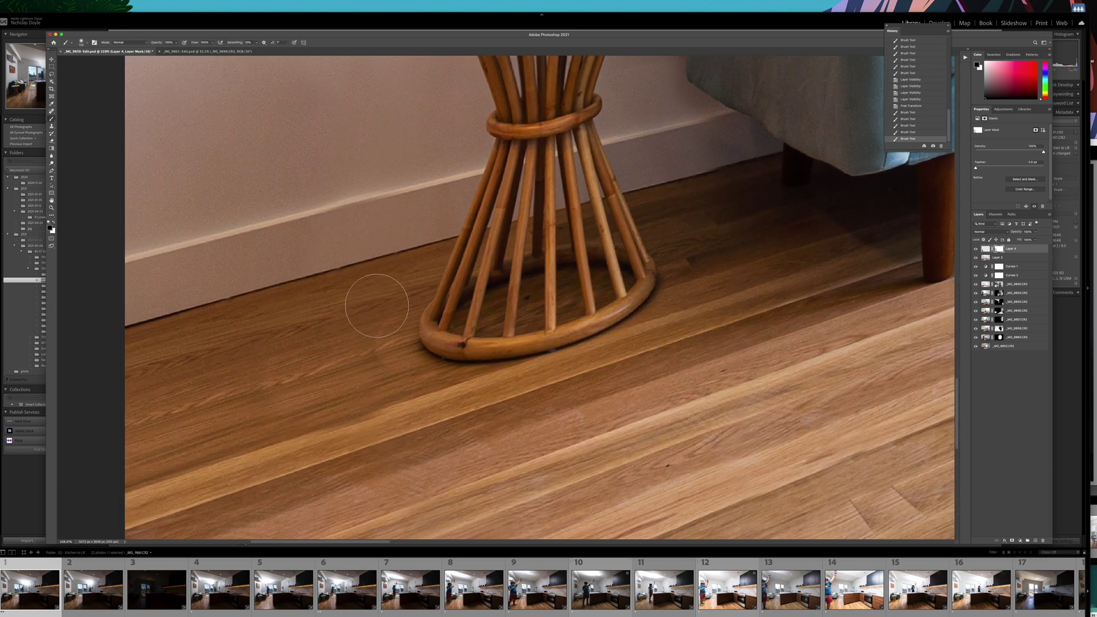
Paint white with a larger brush on the table layer's mask over the floor beside the table base
key("x")
key("bracketright")
left_click_drag(381, 353, 382, 382)
key("z")
left_click_drag(601, 411, 446, 411)
left_click_drag(600, 411, 753, 412)
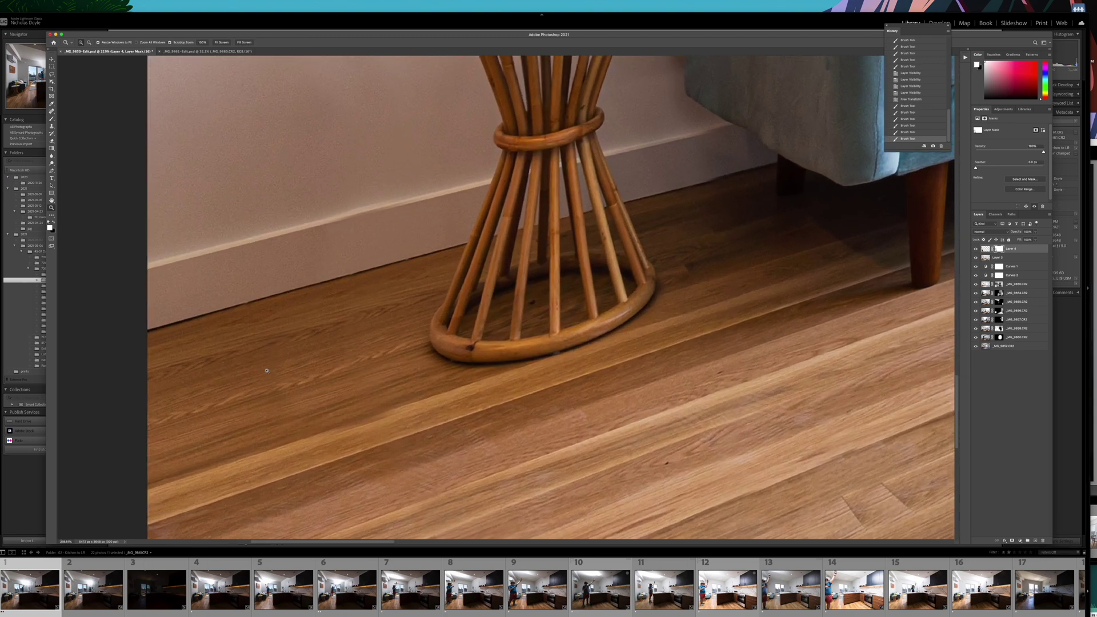
Compare the floor around the table base with the table layer and the cloned layer beneath it hidden and shown
left_click(975, 249)
left_click(975, 249)
left_click(975, 249)
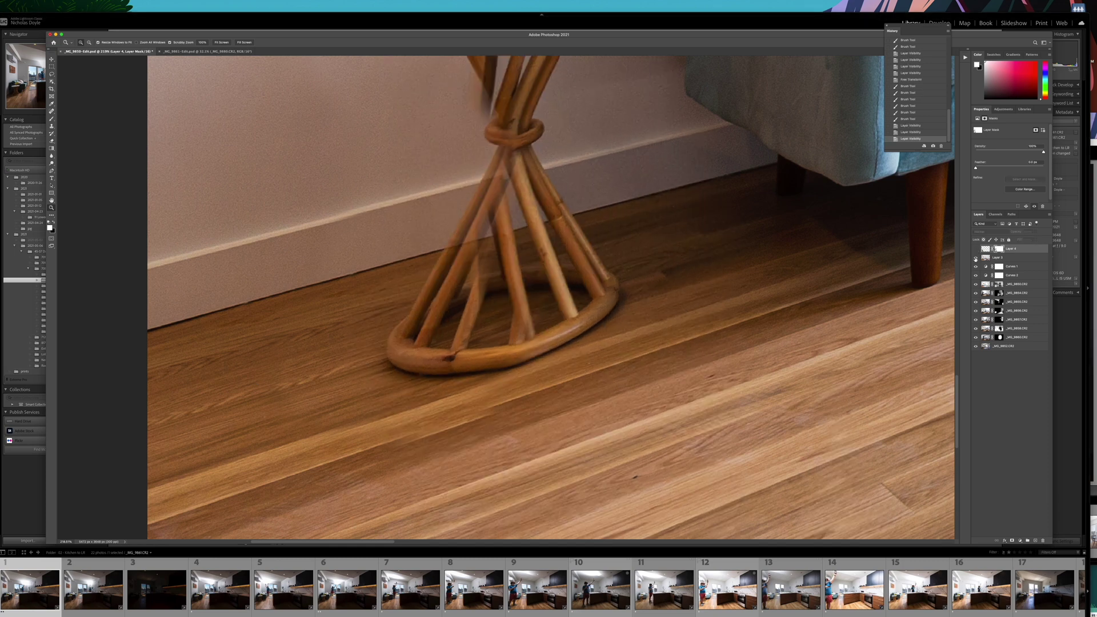
left_click(975, 258)
left_click(976, 258)
left_click(975, 258)
left_click(976, 258)
Clone clean floorboards over the uneven patch beside the table base on the layer beneath the table layer
left_click(995, 259)
key("s")
key("[")
left_click(217, 409, "alt")
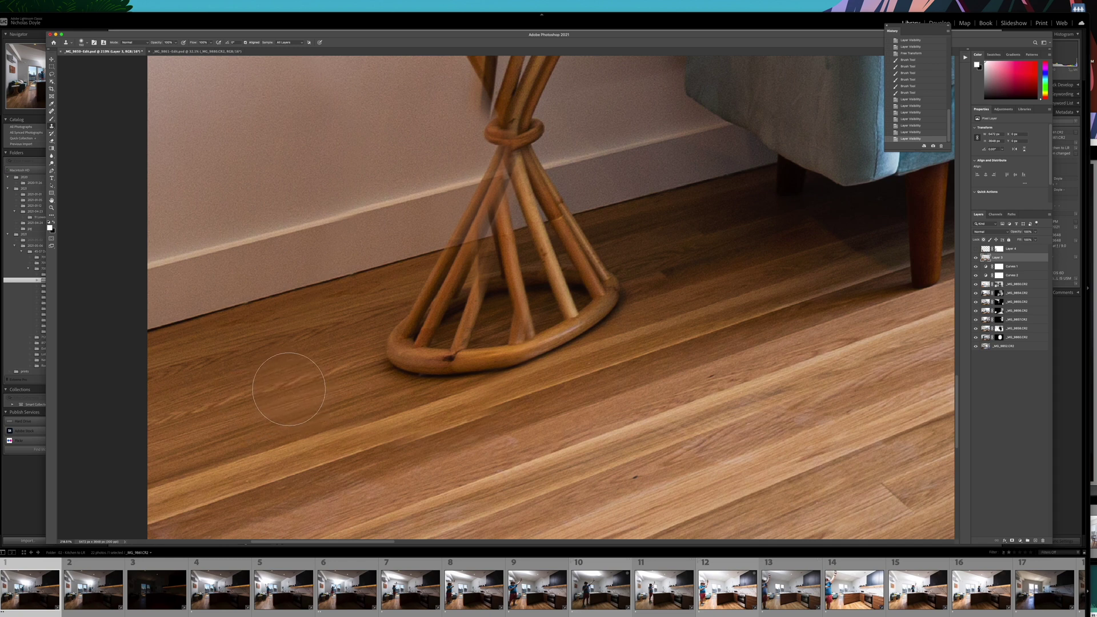
left_click_drag(288, 389, 302, 386)
Show the table layer again and compare the whole room and the floor near the rug with it hidden and shown
key("z")
left_click_drag(529, 454, 481, 460)
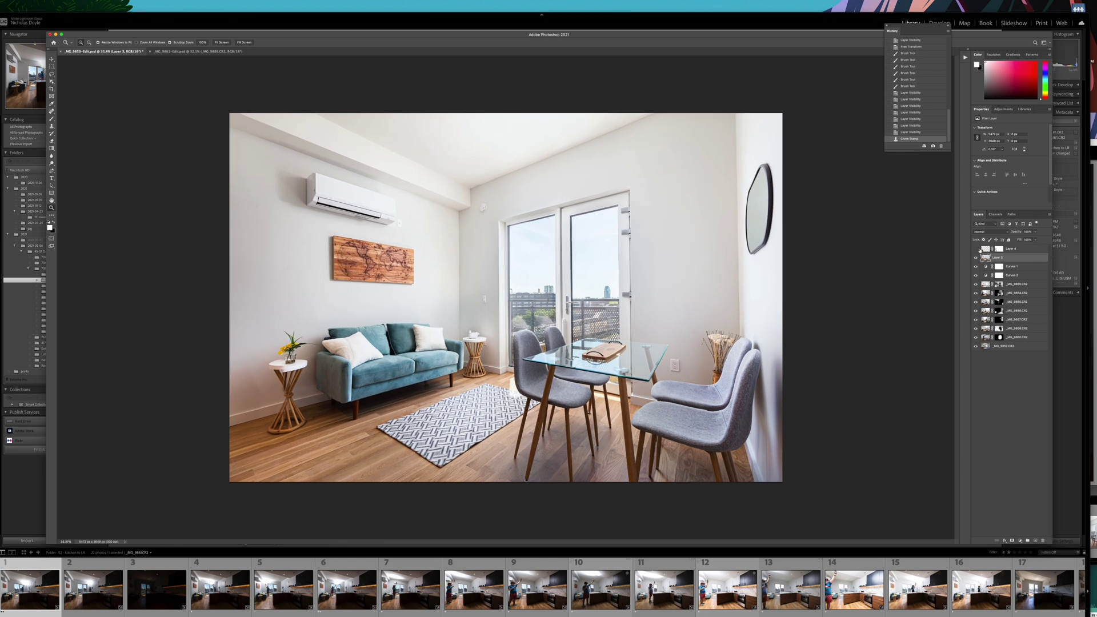
left_click(975, 249)
left_click(975, 250)
left_click(975, 250)
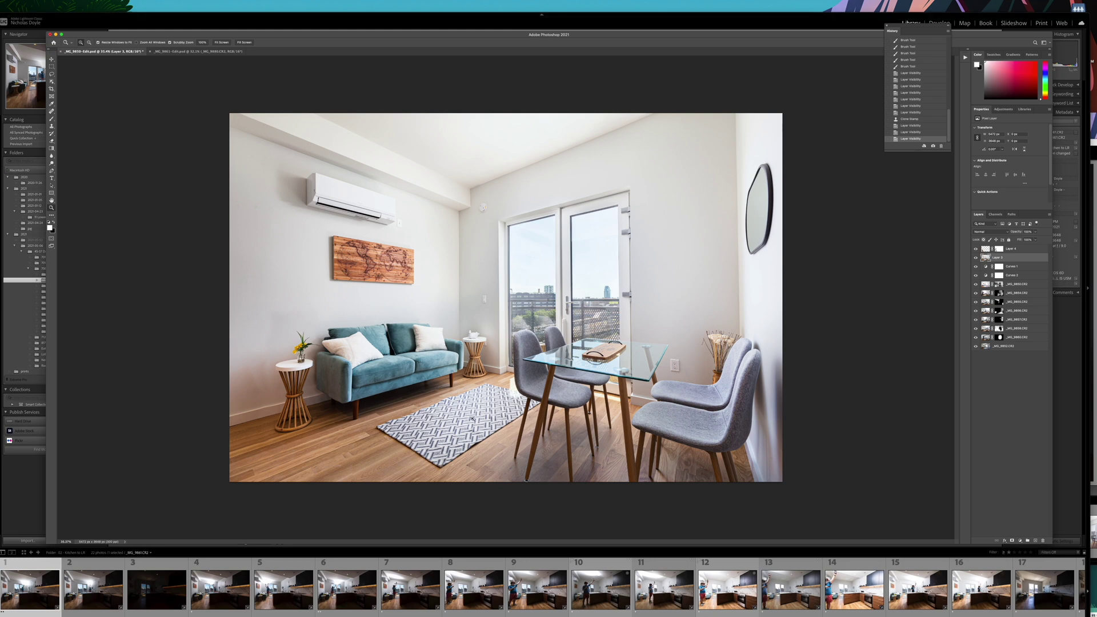
left_click(976, 249)
left_click(976, 250)
left_click_drag(355, 467, 458, 466)
left_click(975, 249)
left_click(976, 250)
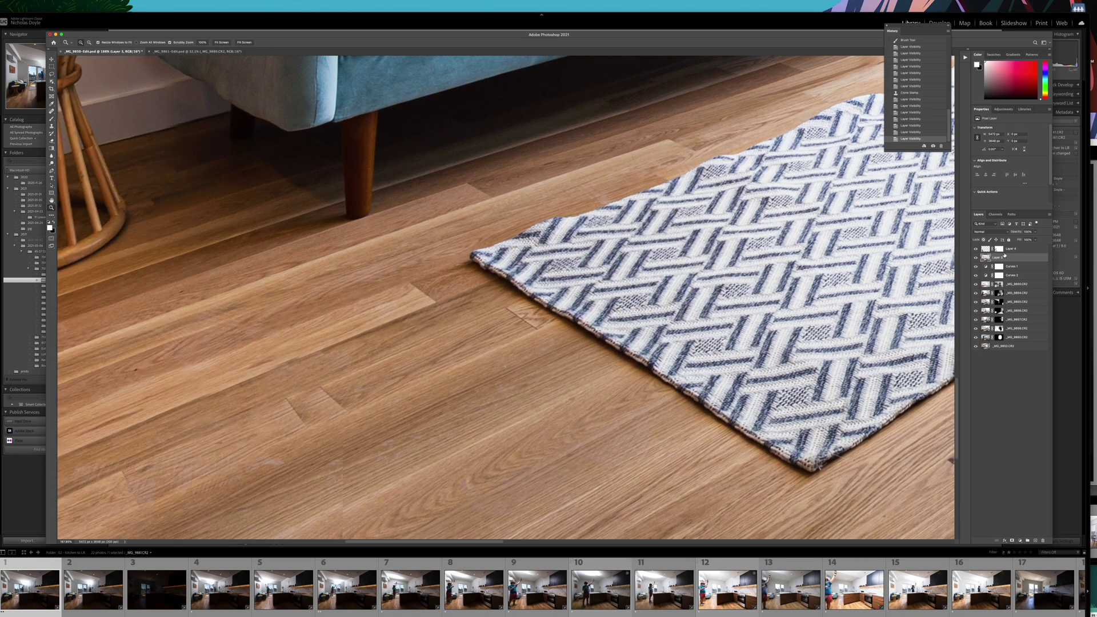
Brush black with a much larger brush on the table layer's mask over the floor between the table and the rug
left_click(999, 250)
key("b")
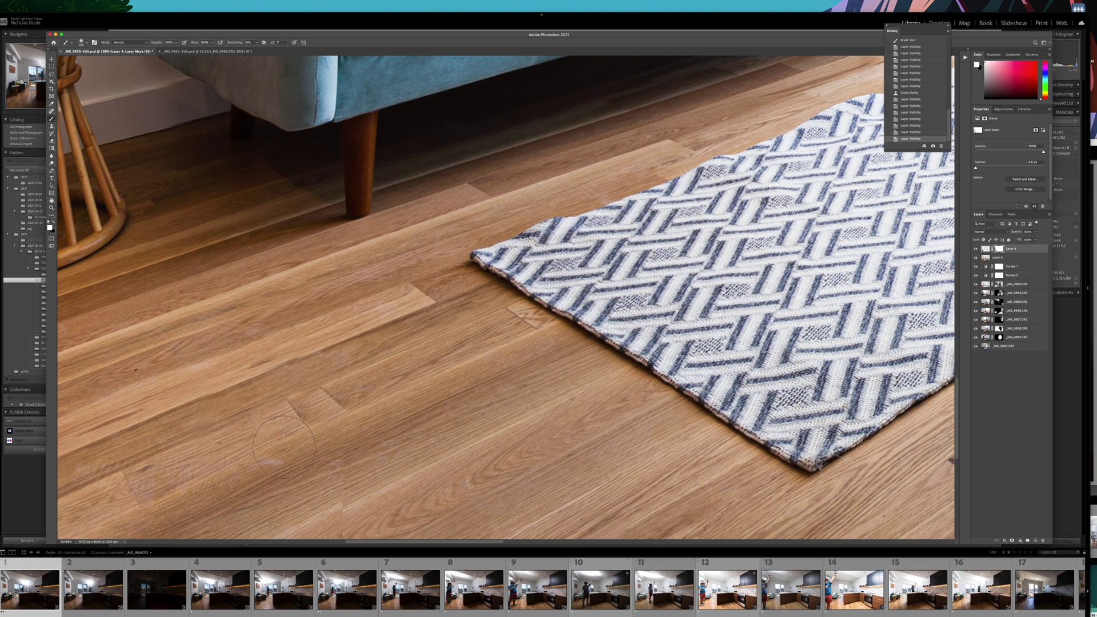
key("]")
key("]")
key("]")
key("]")
key("]")
key("]")
key("]")
key("]")
key("]")
key("]")
key("]")
key("]")
key("x")
left_click(281, 476)
left_click(240, 480)
left_click(246, 483)
left_click_drag(329, 442, 501, 388)
left_click(291, 475)
mouse_move(358, 443)
left_mouse_down()
mouse_move(530, 402)
mouse_move(449, 399)
left_mouse_up()
left_click(228, 460)
Compare the whole photo before and after the side table correction by switching the two retouching layers off and on
key("z")
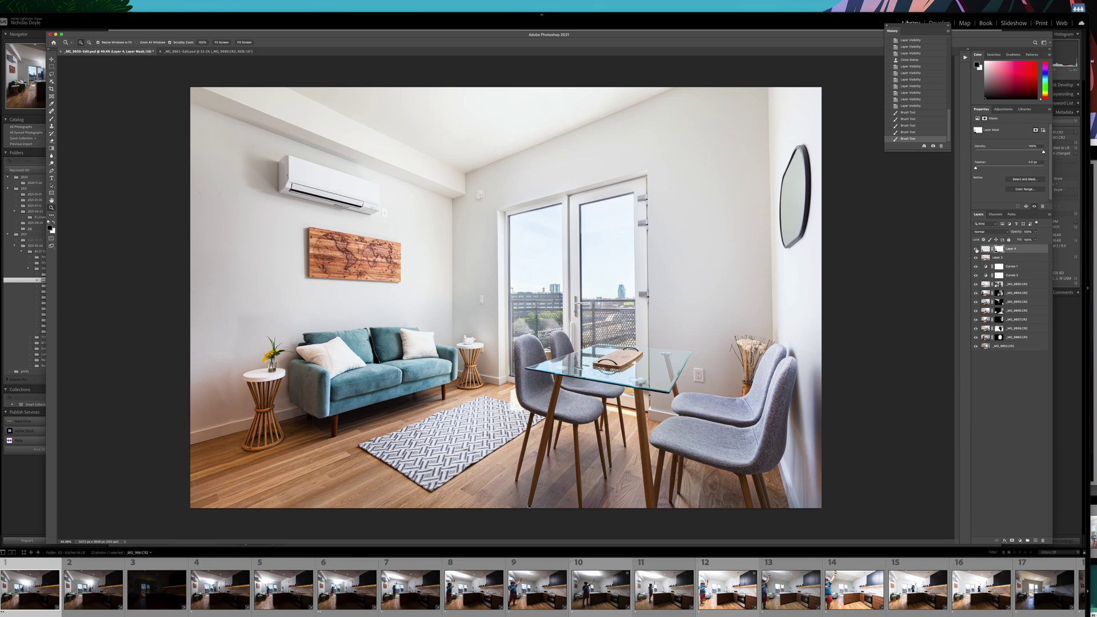
left_click(975, 257)
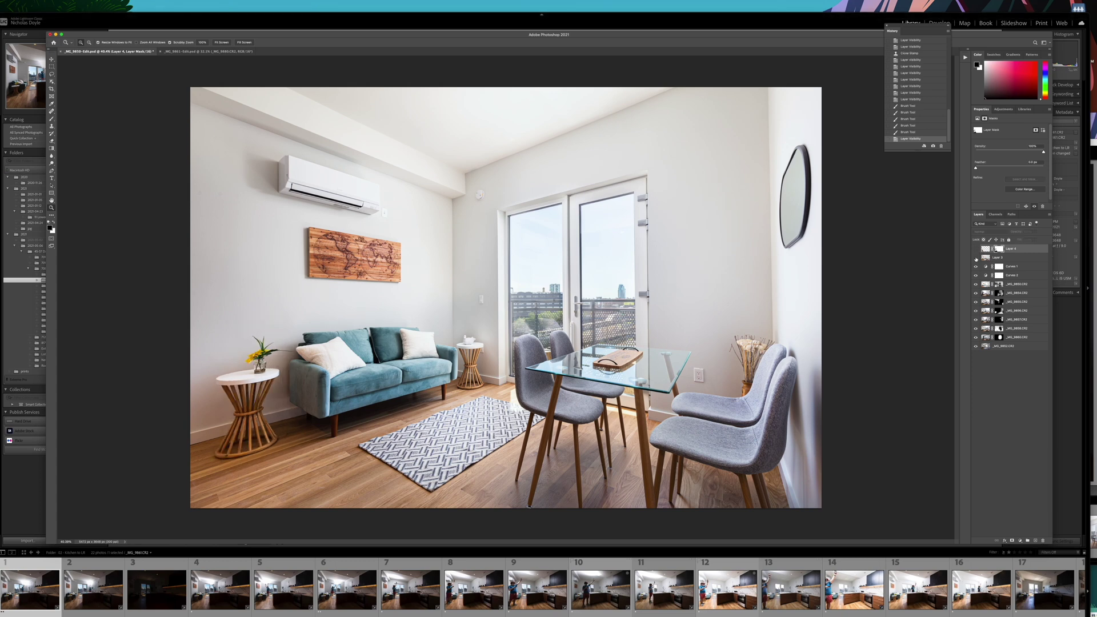
left_click(976, 249)
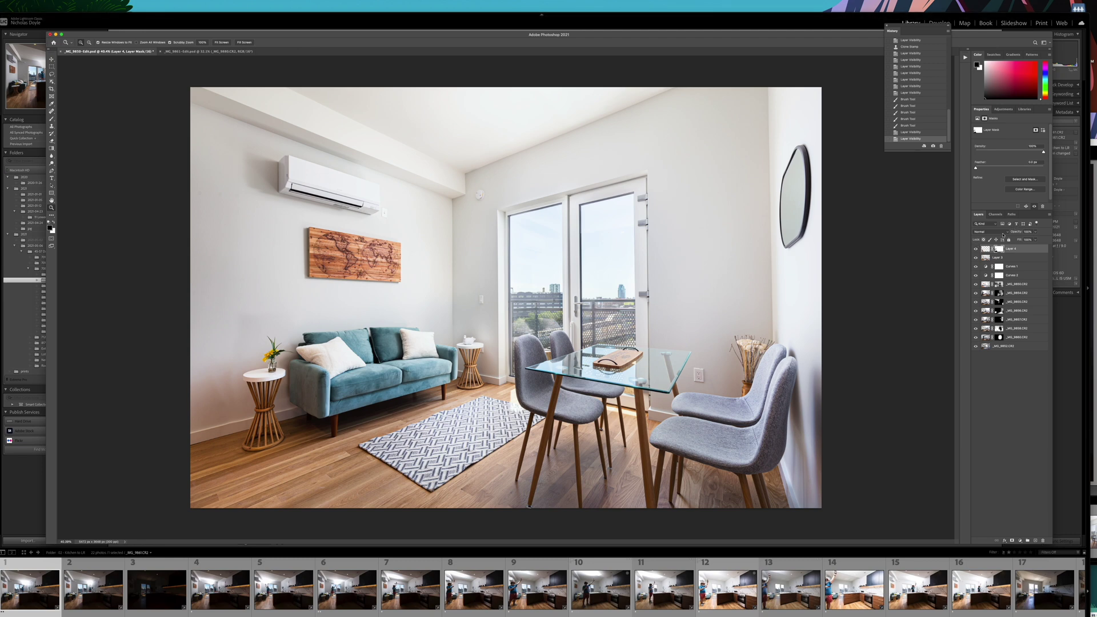
left_click(976, 258)
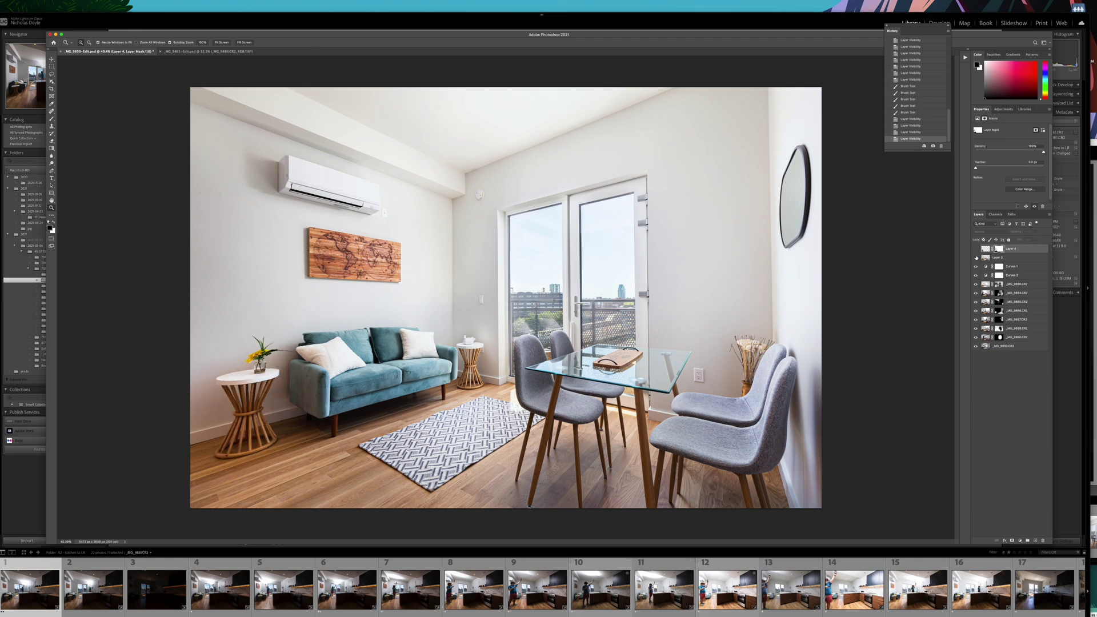
Show the table layer and brush black with a smaller brush on its mask over the wall above and beside the flowers
left_click(975, 248)
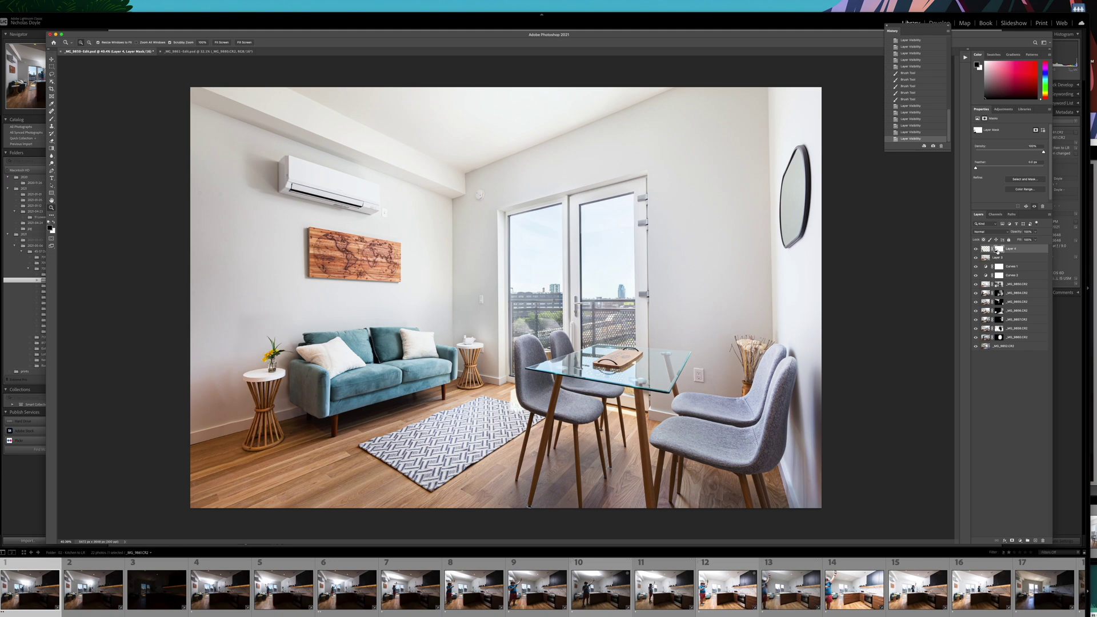
mouse_move(245, 337)
left_mouse_down()
mouse_move(284, 347)
mouse_move(254, 338)
left_mouse_up()
left_click_drag(379, 328, 356, 331)
key("b")
key("bracketleft")
key("bracketleft")
key("bracketleft")
key("bracketleft")
mouse_move(329, 272)
left_mouse_down()
mouse_move(345, 310)
mouse_move(291, 313)
mouse_move(307, 303)
left_mouse_up()
key("super+z")
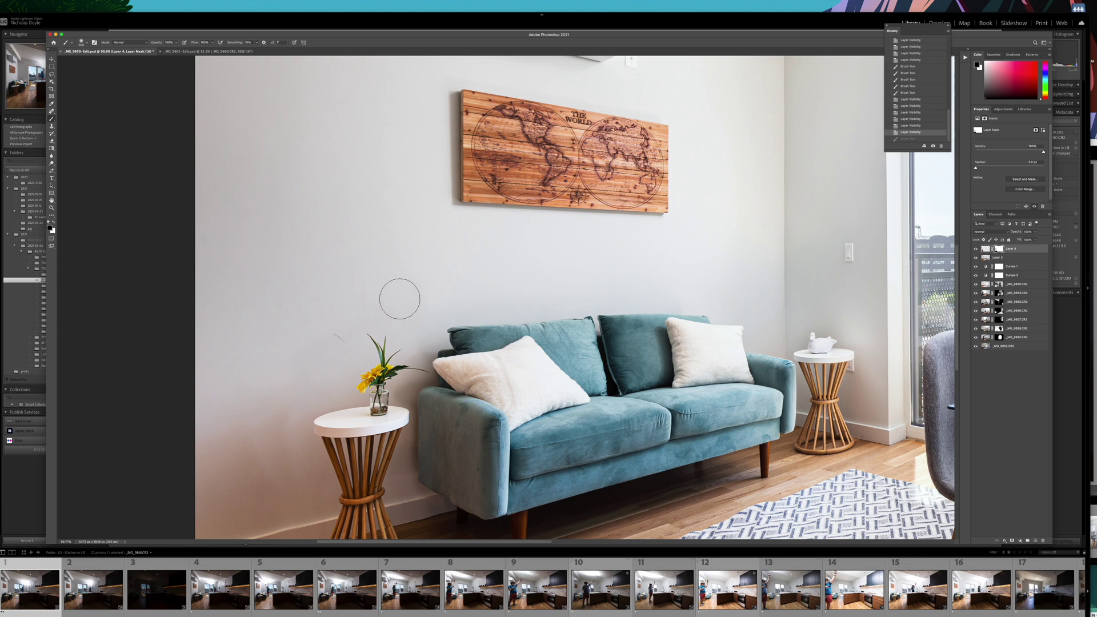
mouse_move(317, 335)
left_mouse_down()
mouse_move(318, 367)
mouse_move(306, 335)
mouse_move(332, 316)
mouse_move(420, 306)
left_mouse_up()
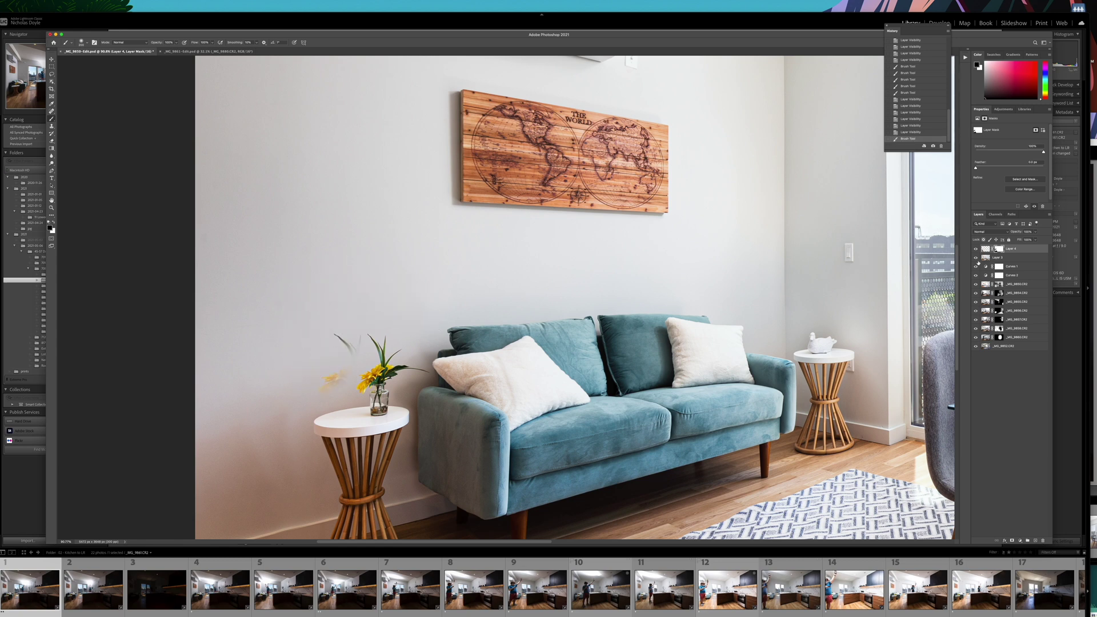
Hide the table layer, select a rectangle around the original flowers on the layer beneath, and clone clean wall over them
left_click(976, 249)
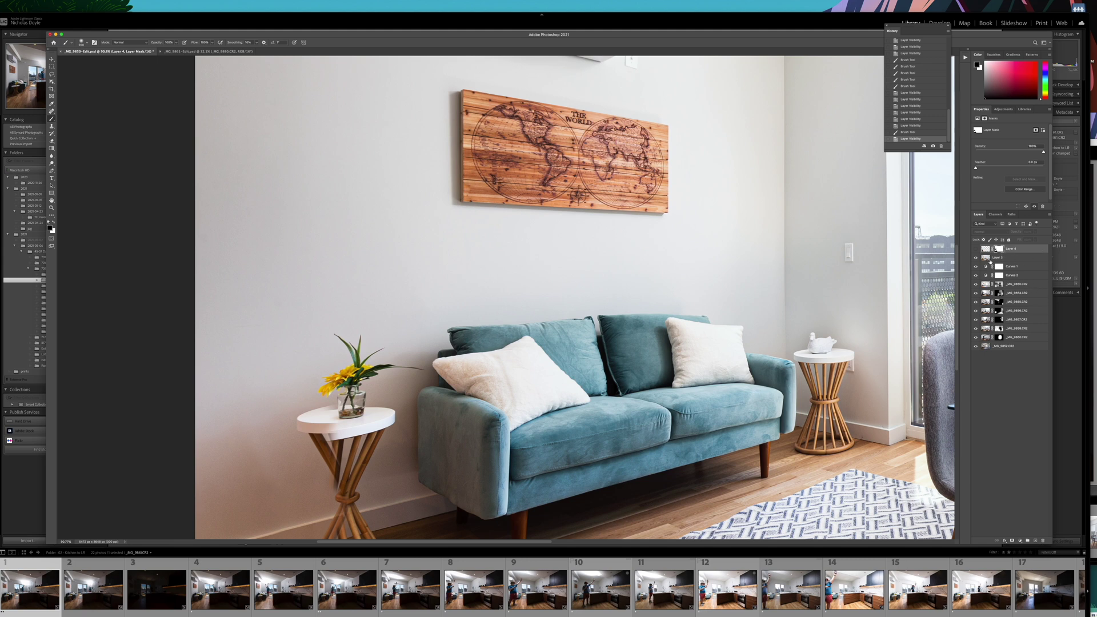
left_click(989, 260)
key("s")
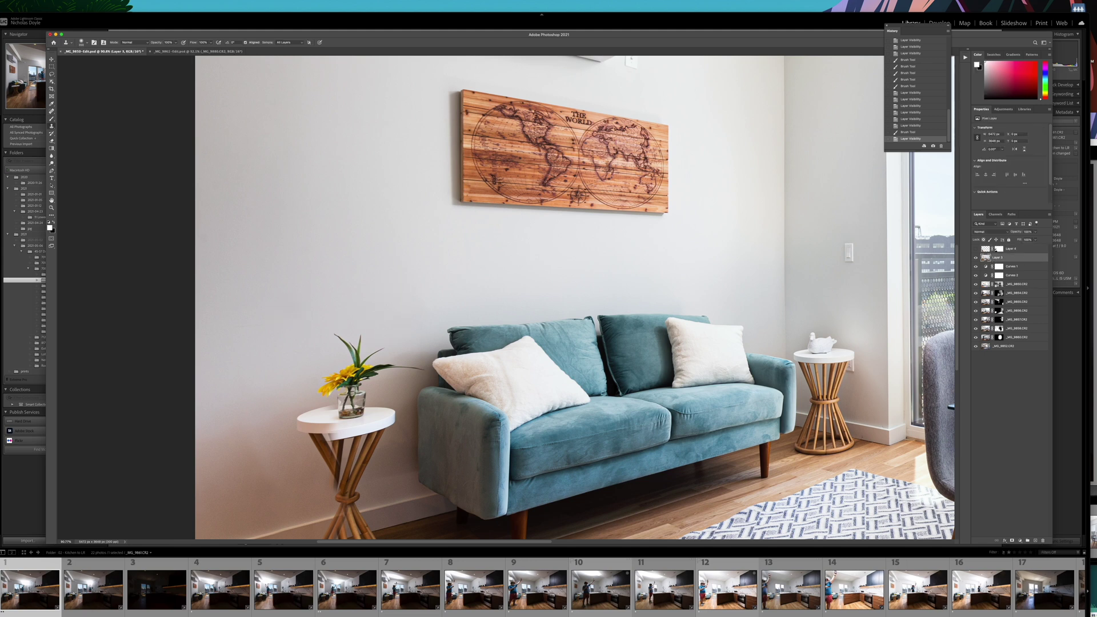
mouse_move(343, 345)
left_mouse_down()
mouse_move(360, 335)
mouse_move(364, 346)
left_mouse_up()
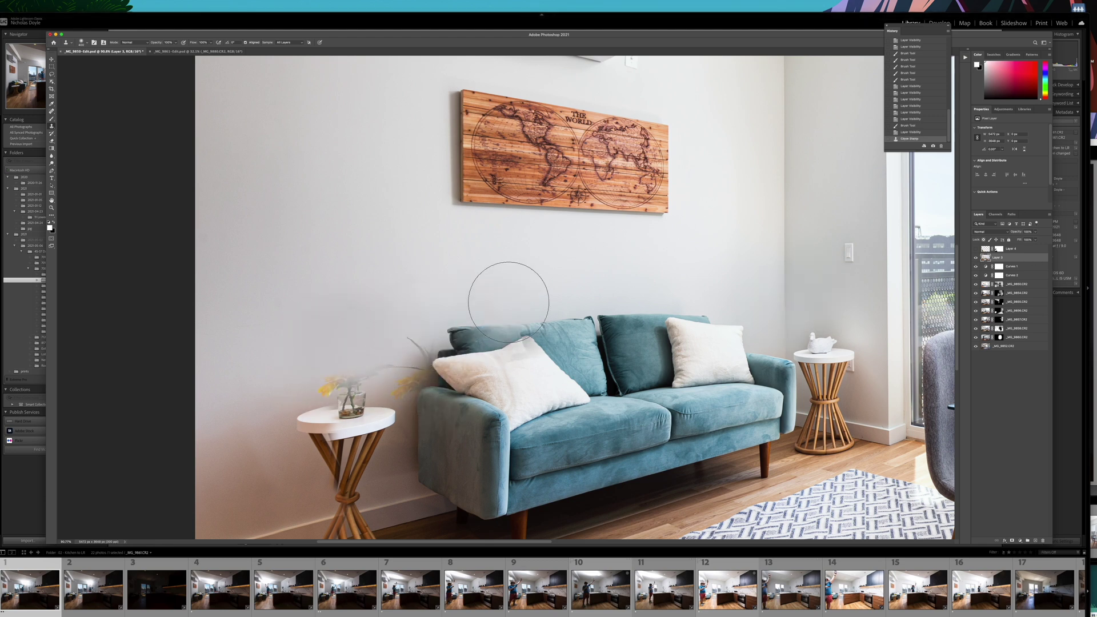
key("super+z")
key("m")
left_click_drag(422, 396, 233, 248)
key("s")
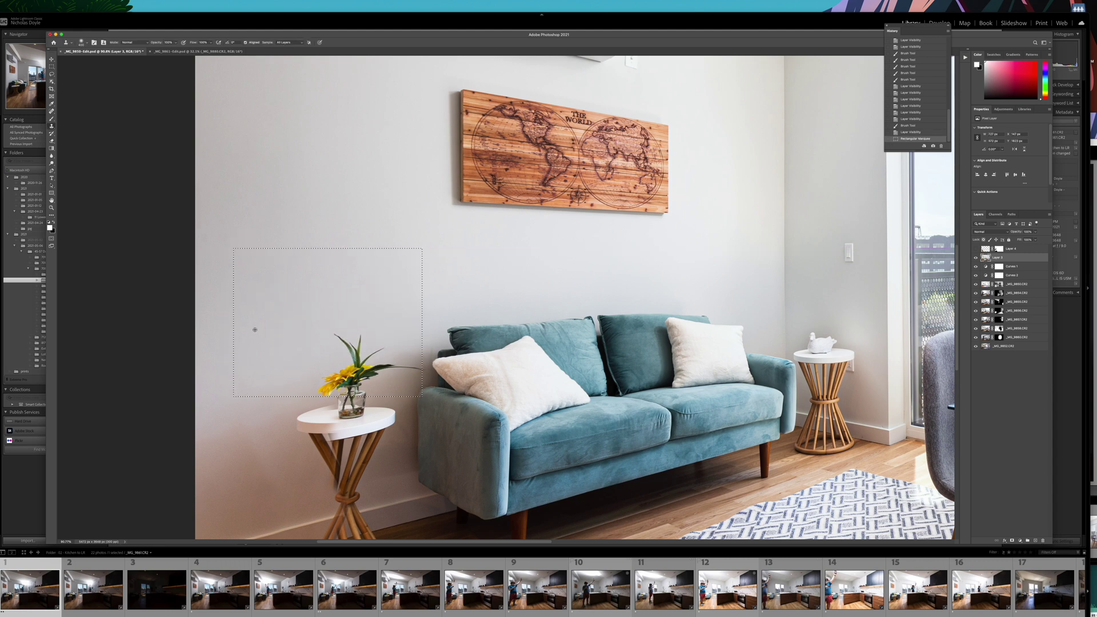
left_click(252, 371, "alt")
mouse_move(298, 366)
left_mouse_down()
mouse_move(379, 354)
mouse_move(335, 358)
mouse_move(337, 367)
mouse_move(326, 362)
mouse_move(379, 348)
mouse_move(294, 395)
mouse_move(303, 394)
left_mouse_up()
Compare the wall around the flowers with the table layer repeatedly shown and hidden
left_click(976, 250)
left_click(976, 250)
left_click(976, 249)
left_click(976, 250)
left_click(976, 250)
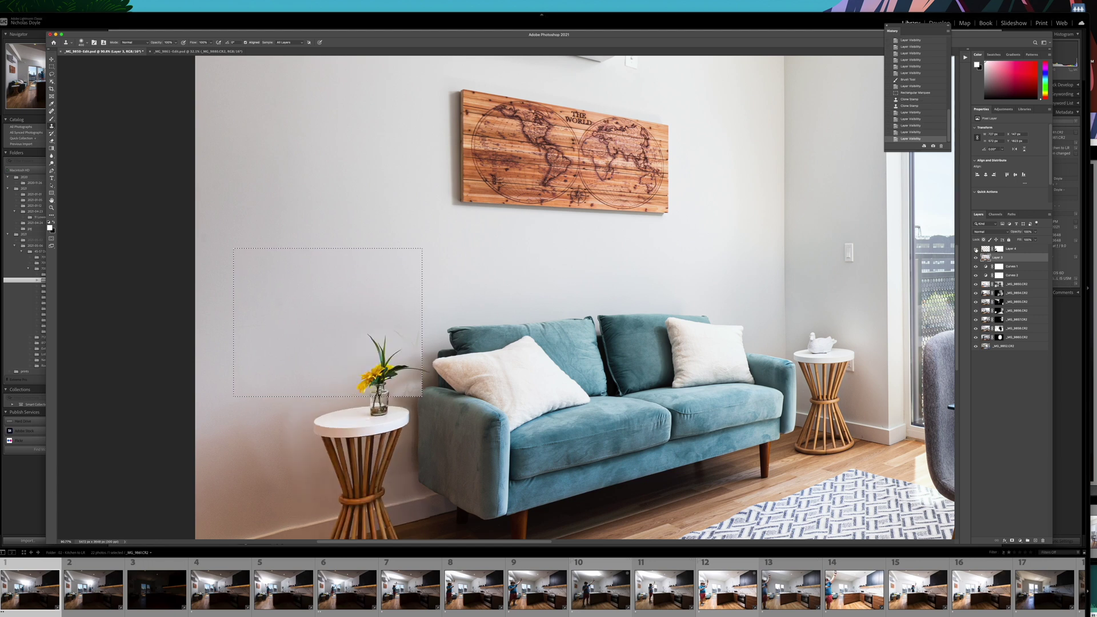
left_click(976, 250)
key("super+Tab")
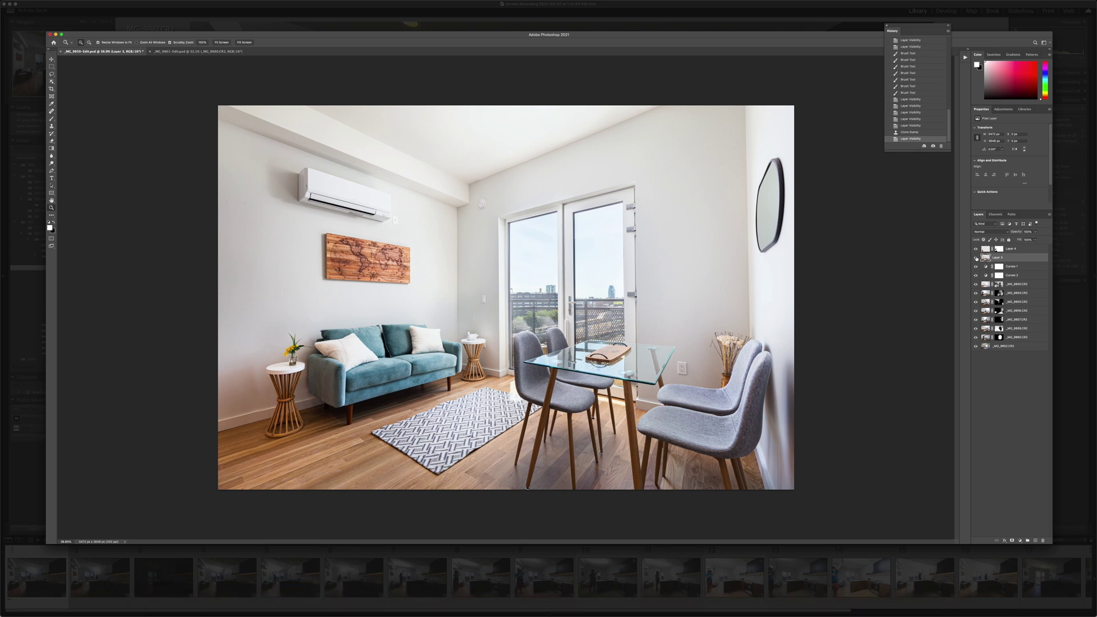
Compare the side table in the whole photo and the flowers up close by switching the retouching layers off and on
left_click(976, 249)
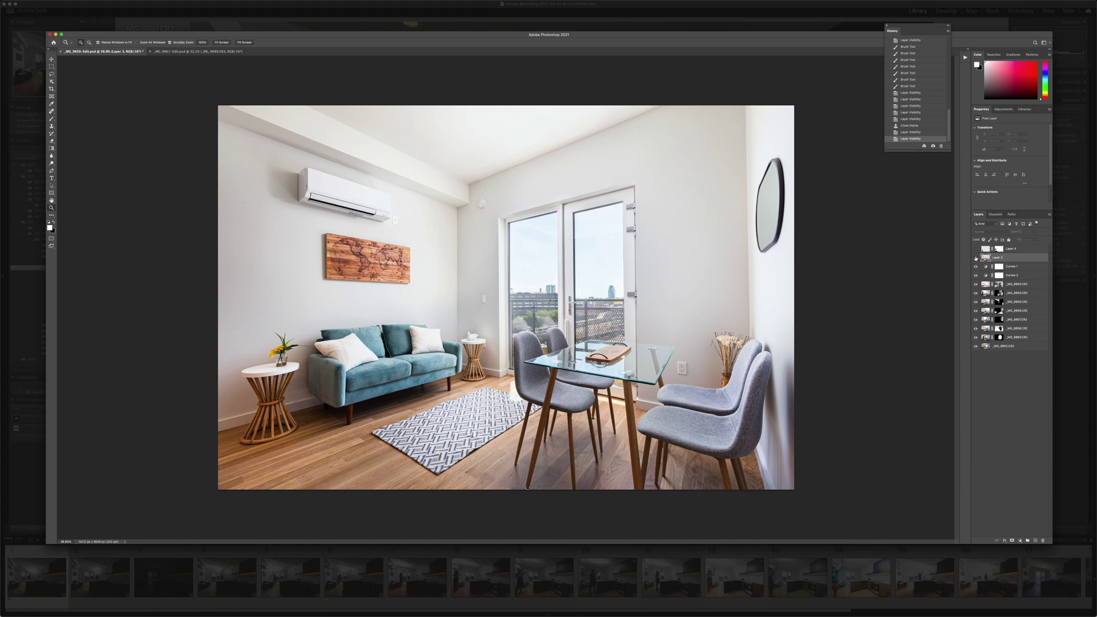
left_click(976, 258)
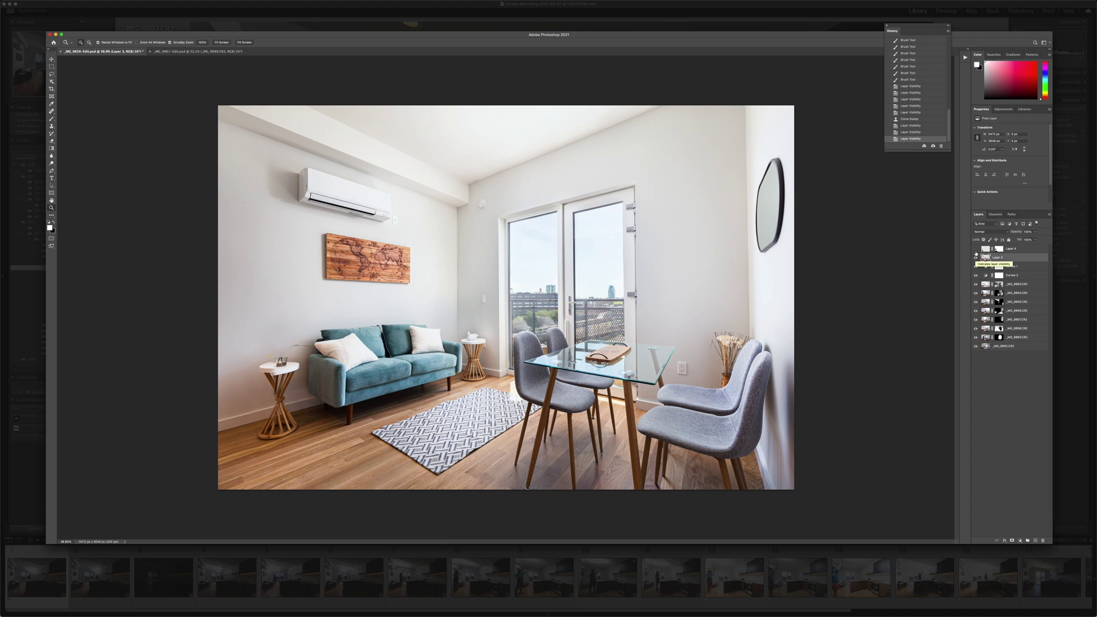
left_click(976, 249)
left_click_drag(298, 396, 347, 358)
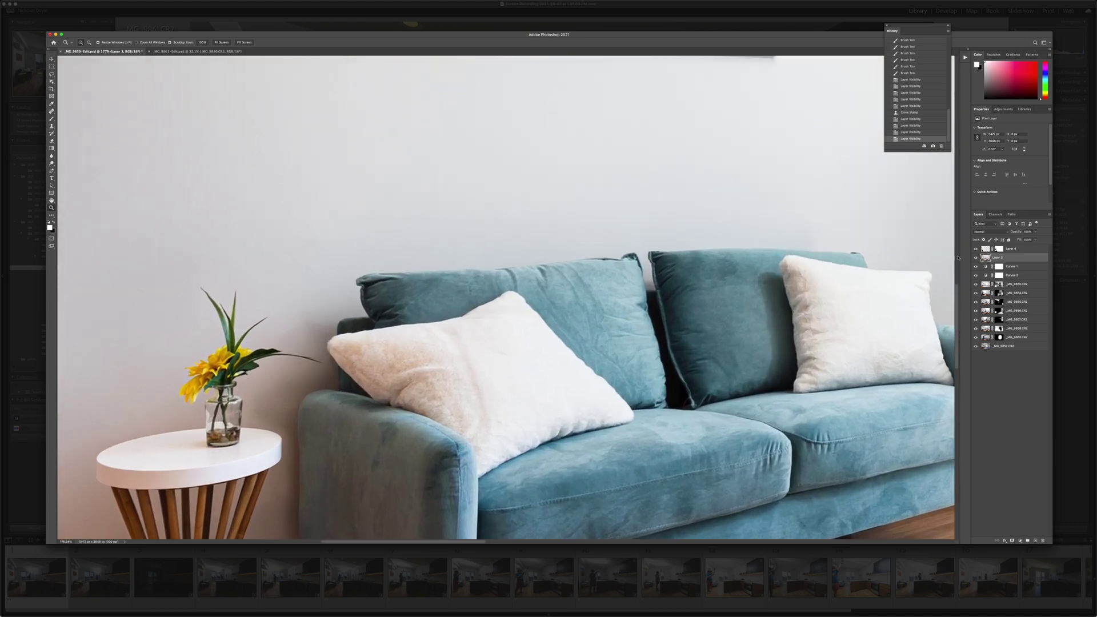
left_click(975, 250)
left_click(976, 250)
left_click(976, 249)
Brush black with a much smaller brush on the table layer's mask over the wall between the flowers' long leaf and the cushion
left_click_drag(344, 405, 400, 404)
left_click_drag(146, 397, 372, 474)
left_click_drag(457, 391, 436, 387)
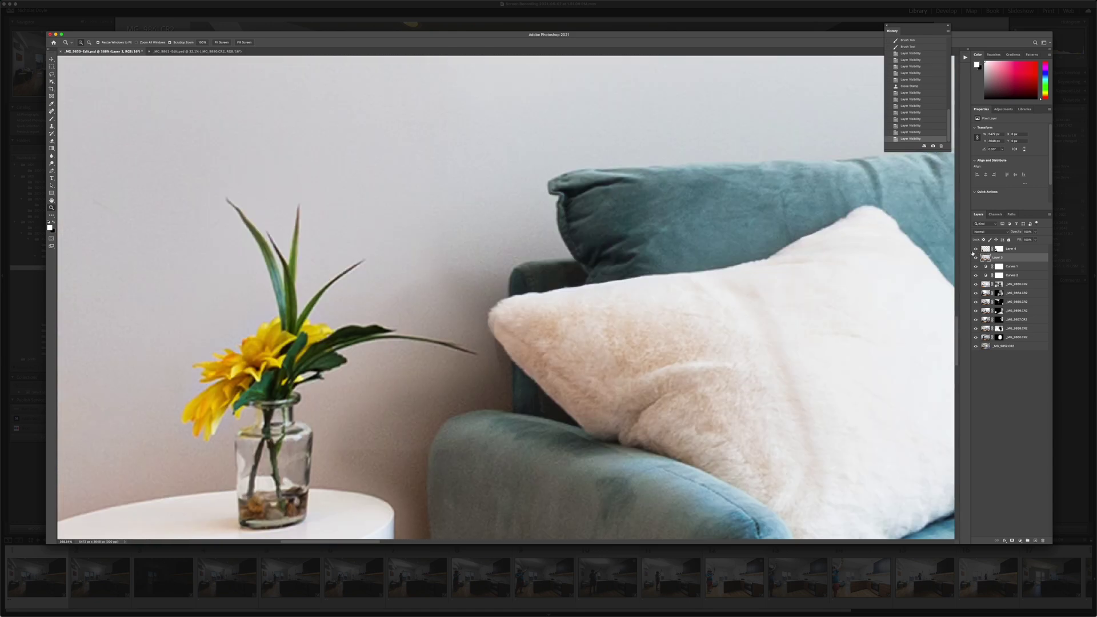
left_click(1001, 250)
key("b")
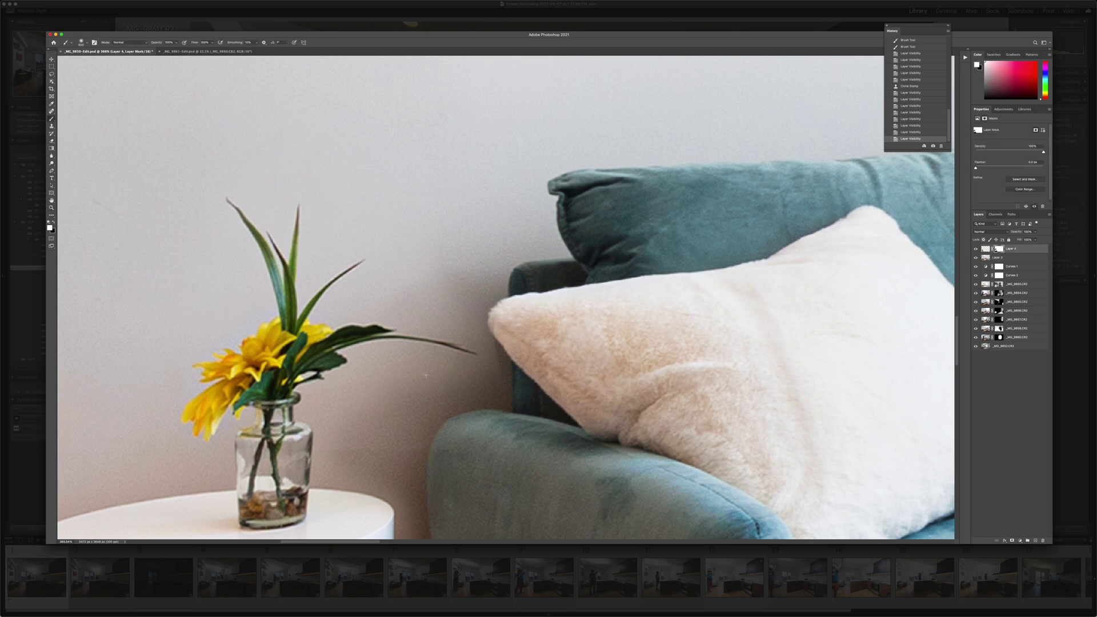
key("bracketleft")
key("bracketleft")
key("bracketleft")
key("bracketleft")
key("bracketleft")
key("bracketleft")
key("bracketleft")
key("bracketleft")
key("bracketleft")
key("bracketleft")
key("bracketleft")
key("bracketleft")
key("bracketleft")
key("bracketleft")
key("bracketleft")
key("x")
mouse_move(435, 291)
left_mouse_down()
mouse_move(476, 326)
mouse_move(398, 286)
mouse_move(440, 301)
mouse_move(452, 322)
mouse_move(369, 302)
left_mouse_up()
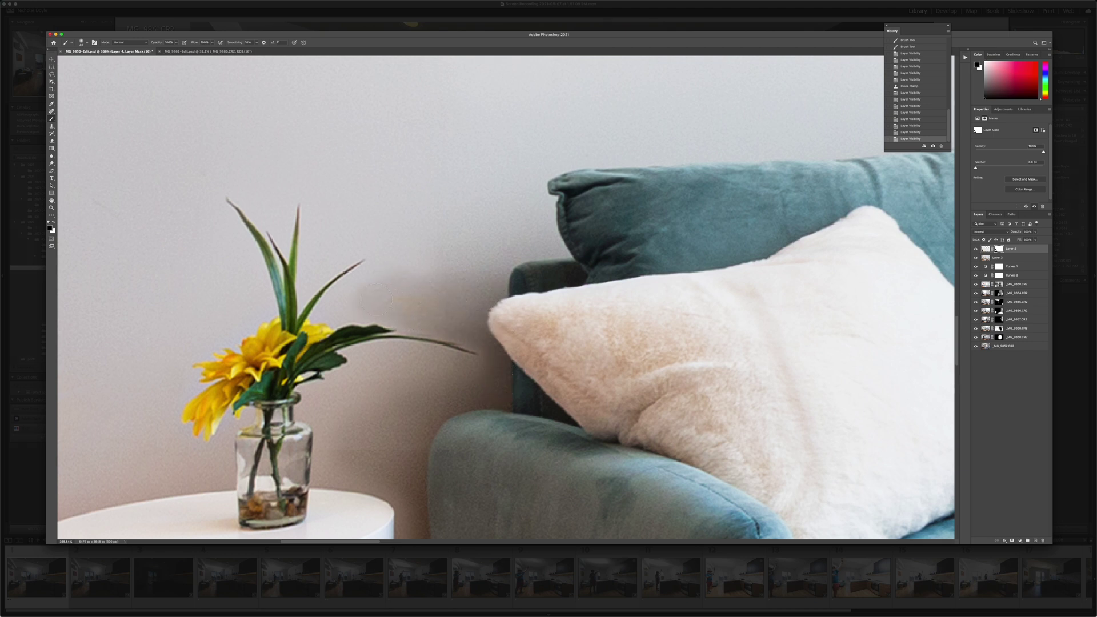
mouse_move(428, 276)
left_mouse_down()
mouse_move(470, 263)
mouse_move(503, 281)
left_mouse_up()
Brush black on the table layer's mask over the wall below the long leaf and beside the vase down to the tabletop
mouse_move(416, 353)
left_mouse_down()
mouse_move(383, 365)
mouse_move(425, 380)
mouse_move(477, 377)
left_mouse_up()
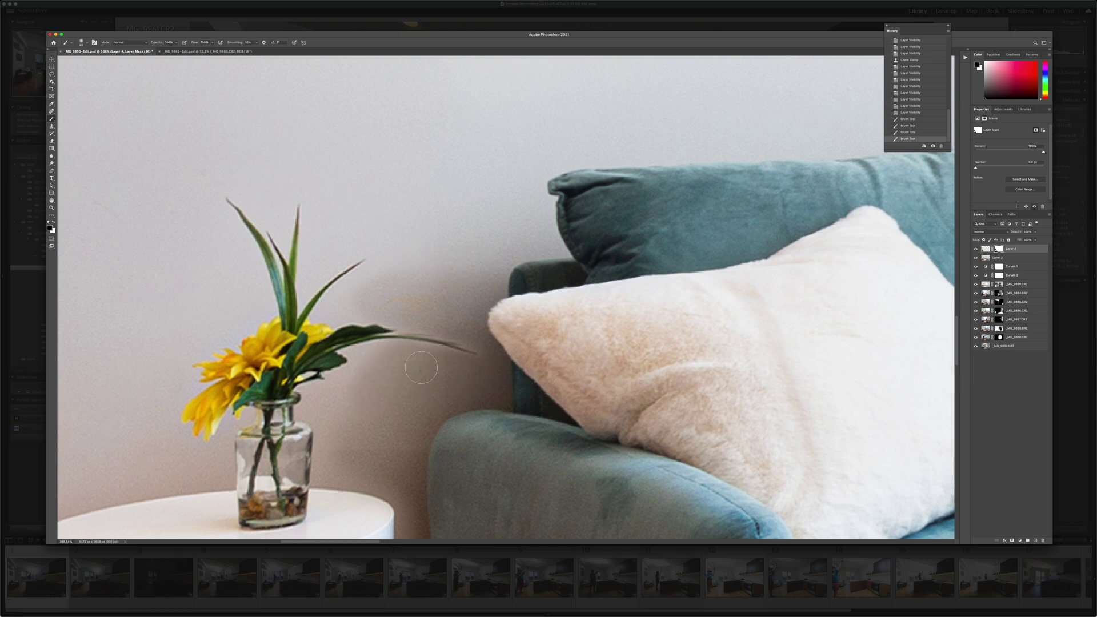
left_click_drag(349, 380, 350, 420)
left_click_drag(382, 456, 357, 455)
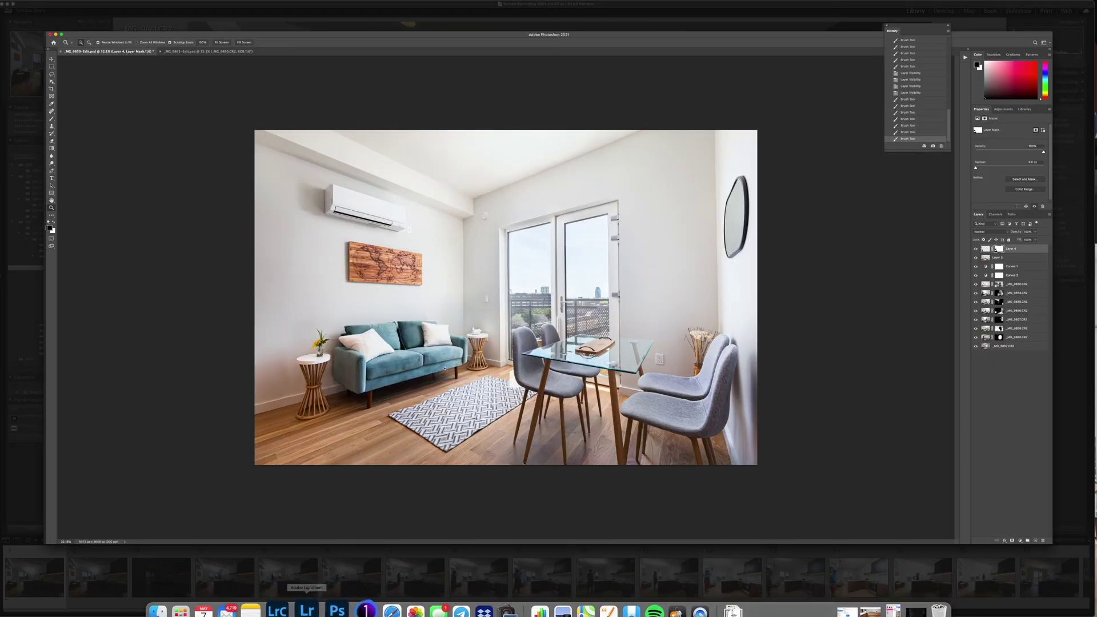
Examine the blended wall around the vase up close and in the whole photo, comparing it with the table layer hidden and shown
left_click_drag(316, 355, 363, 390)
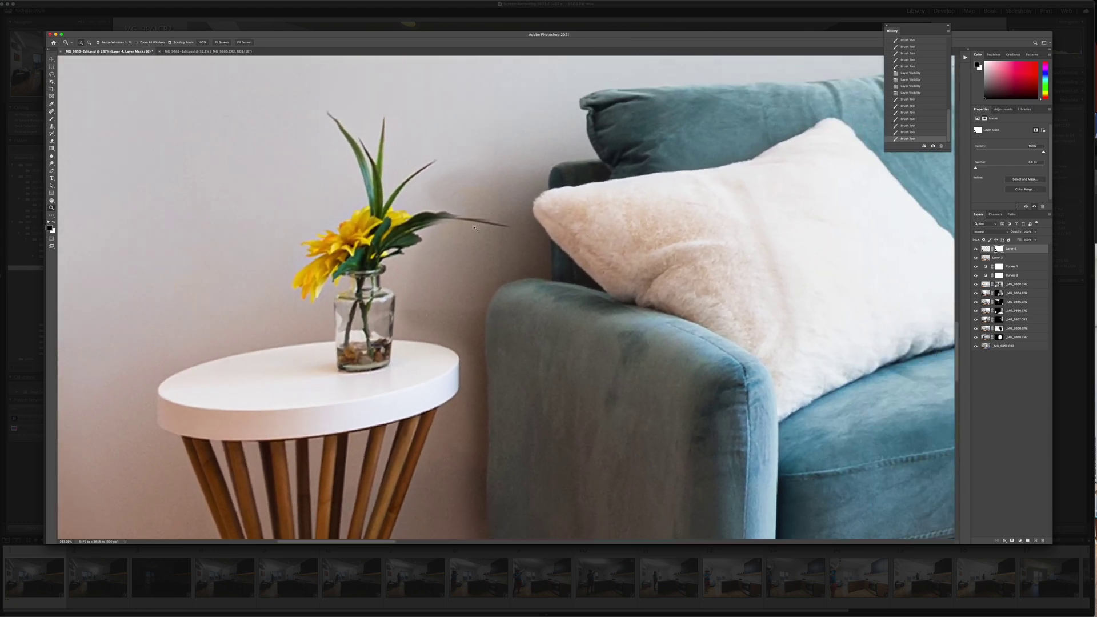
left_click_drag(447, 215, 451, 232)
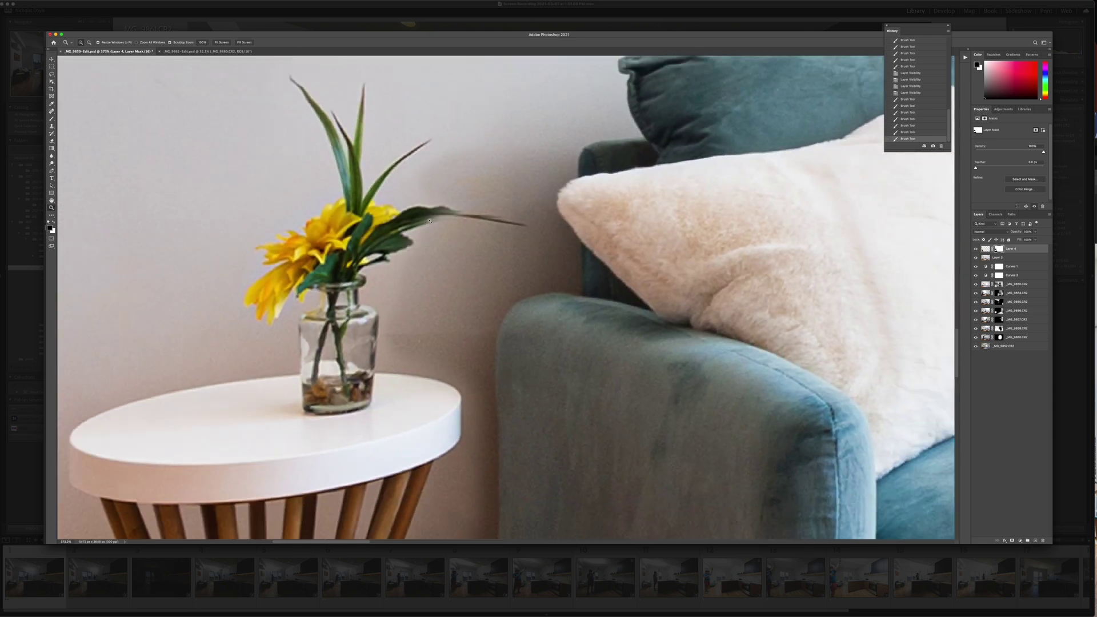
left_click_drag(490, 257, 441, 263)
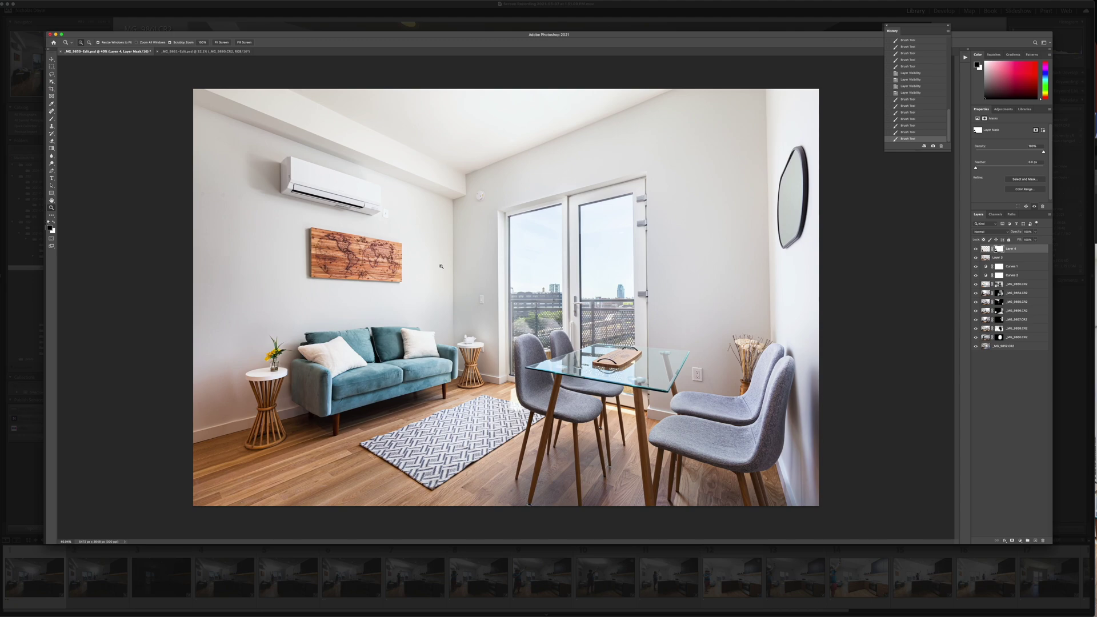
left_click_drag(303, 390, 256, 307)
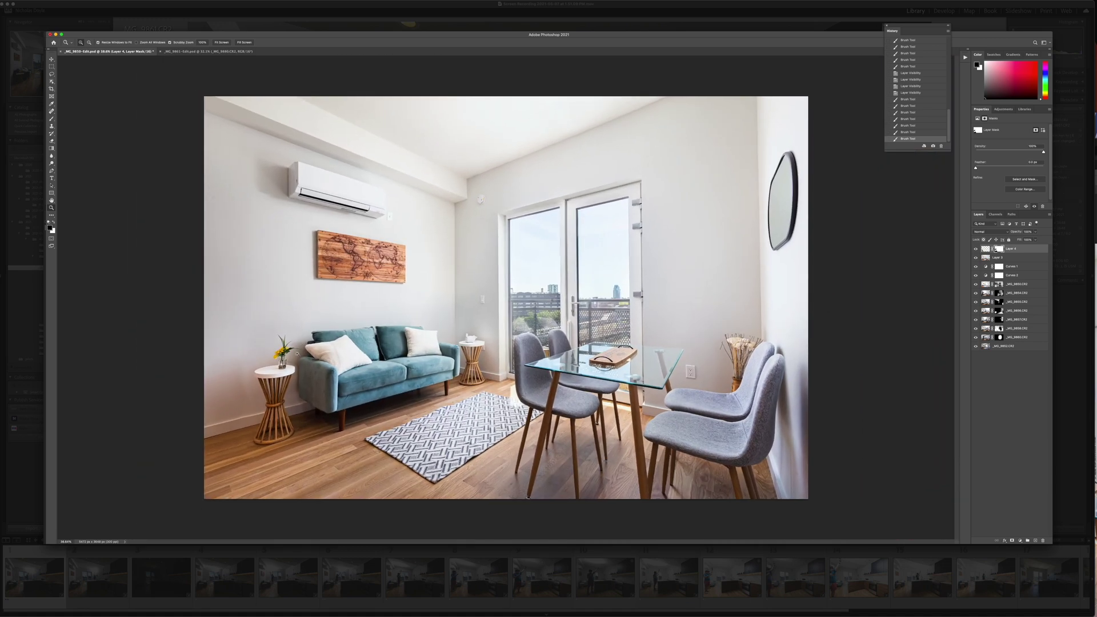
left_click_drag(298, 351, 337, 402)
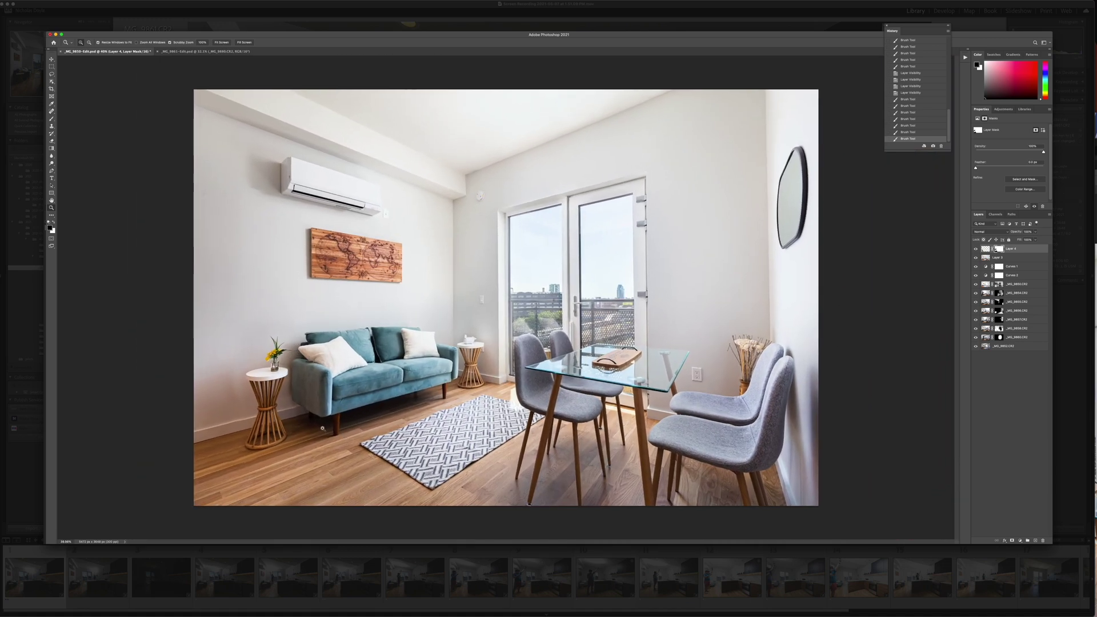
left_click_drag(274, 357, 411, 447)
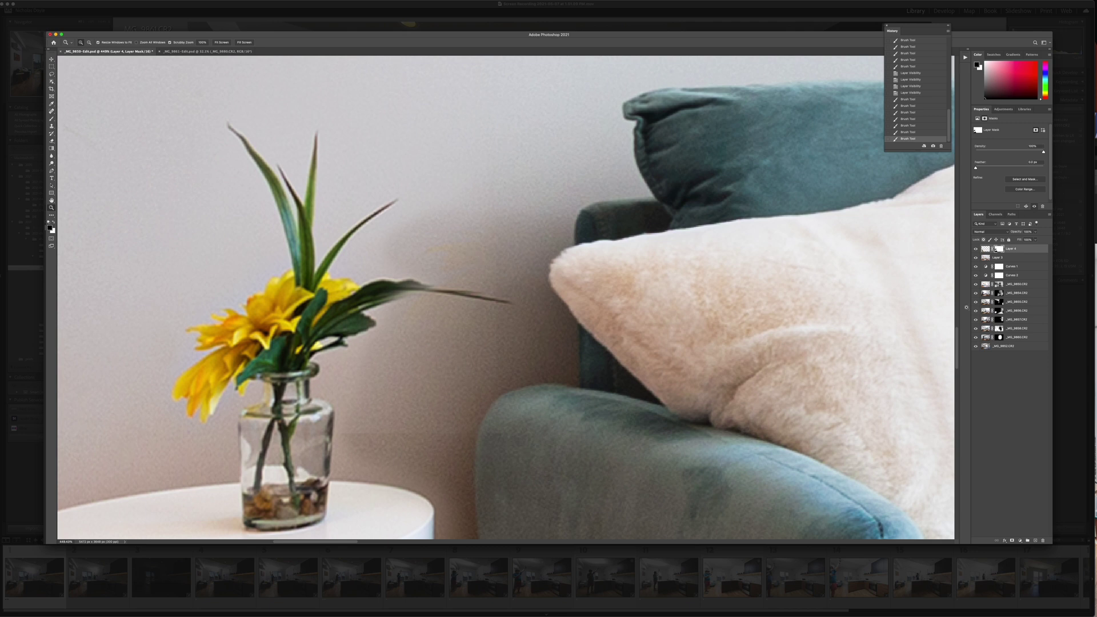
left_click(976, 255)
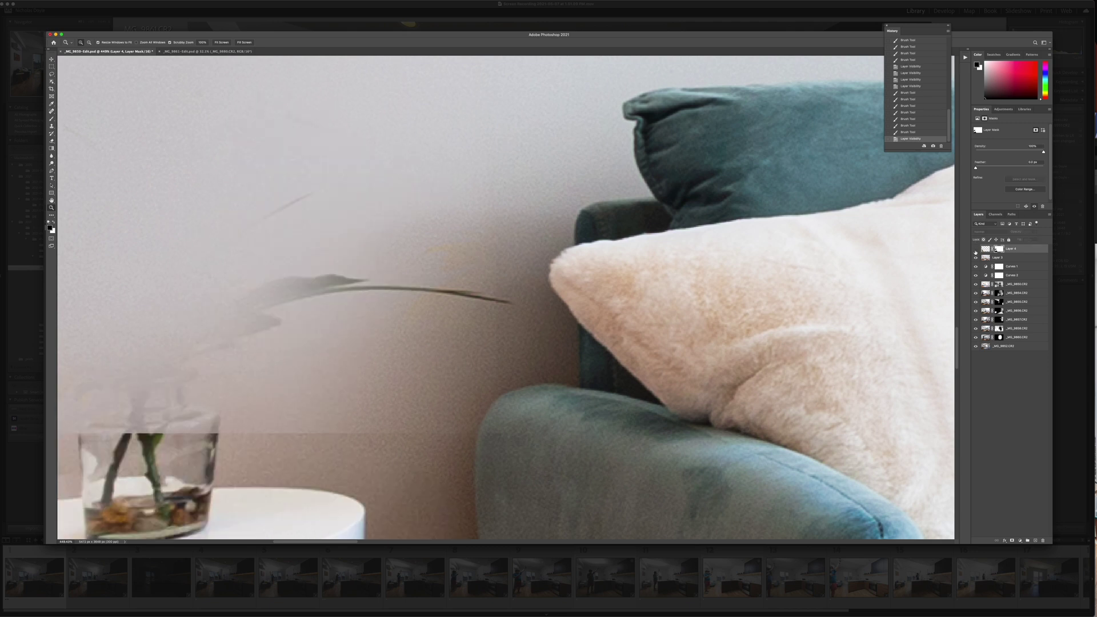
left_click(975, 253)
left_click(975, 250)
left_click(975, 249)
left_click(976, 249)
left_click(975, 249)
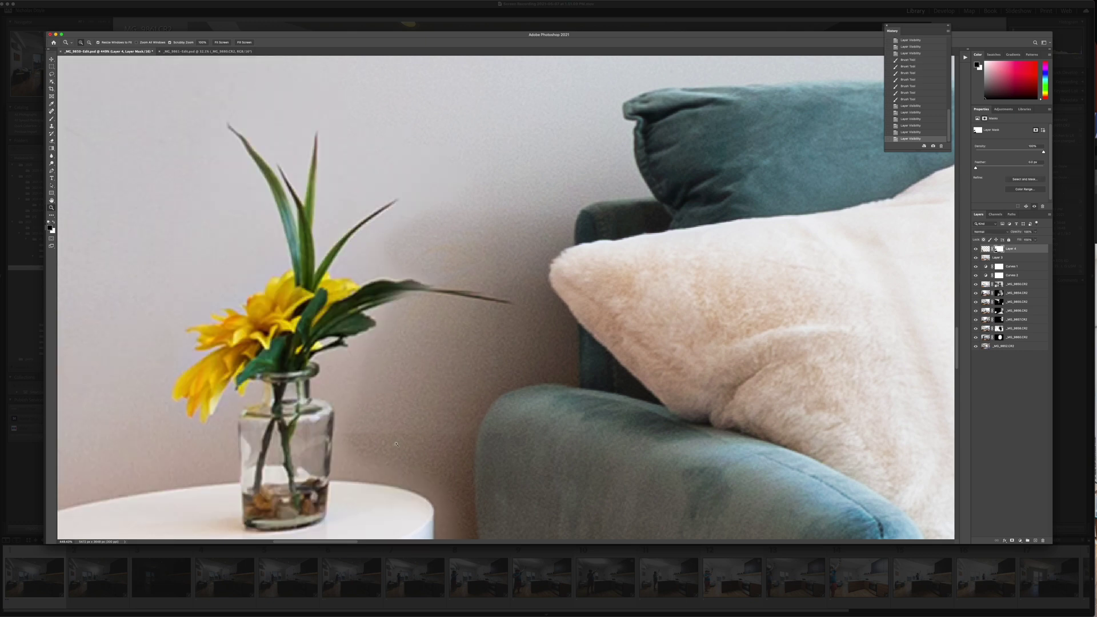
Set up the Clone Stamp with a much smaller brush on the layer beneath the table layer and sample the wall beside the vase
left_click(1006, 258)
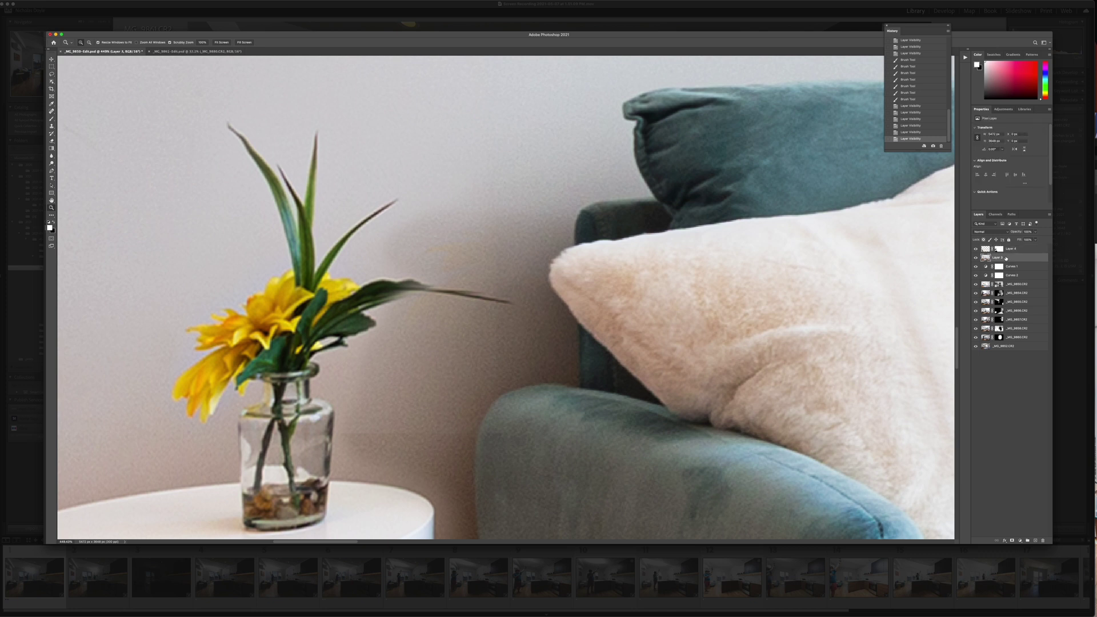
key("s")
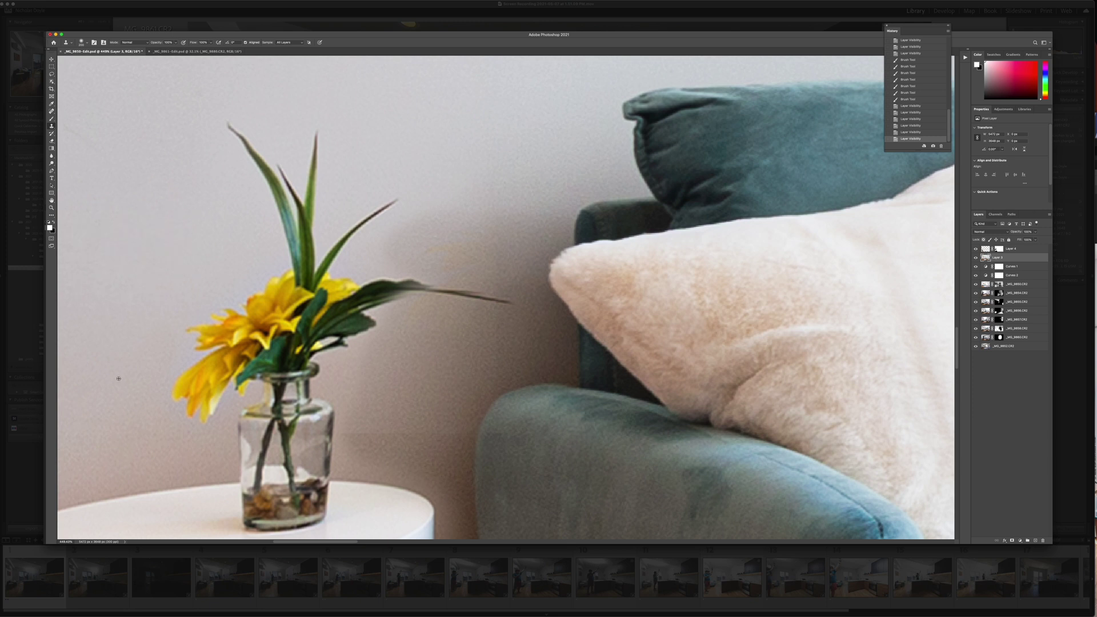
left_click(112, 433, "alt")
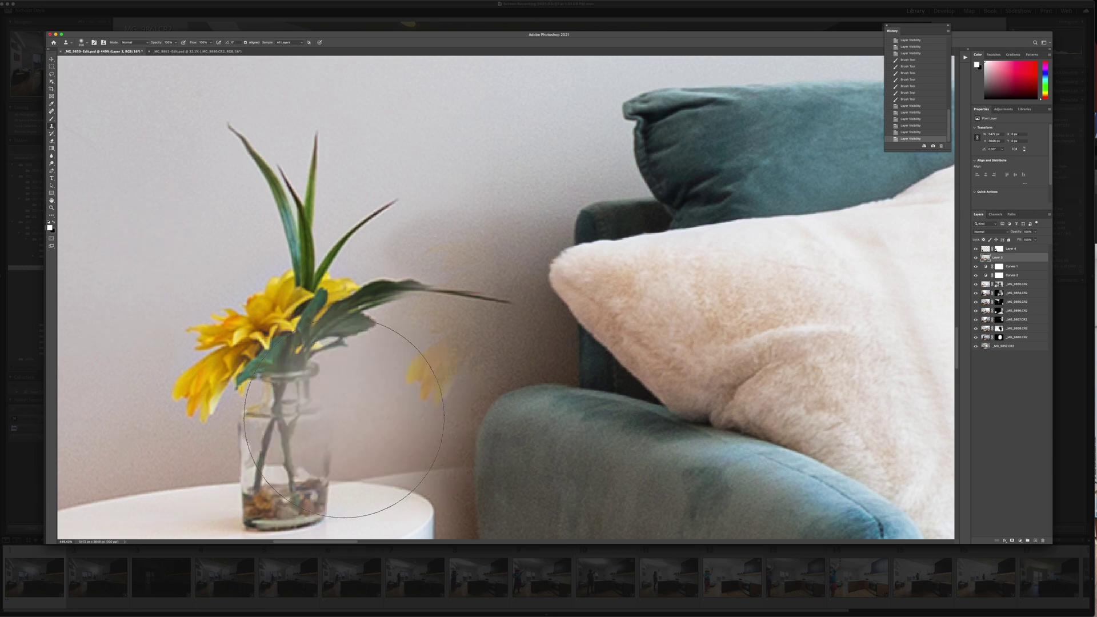
key("bracketleft")
key("bracketleft")
key("bracketleft")
key("bracketleft")
key("bracketleft")
key("bracketleft")
key("bracketleft")
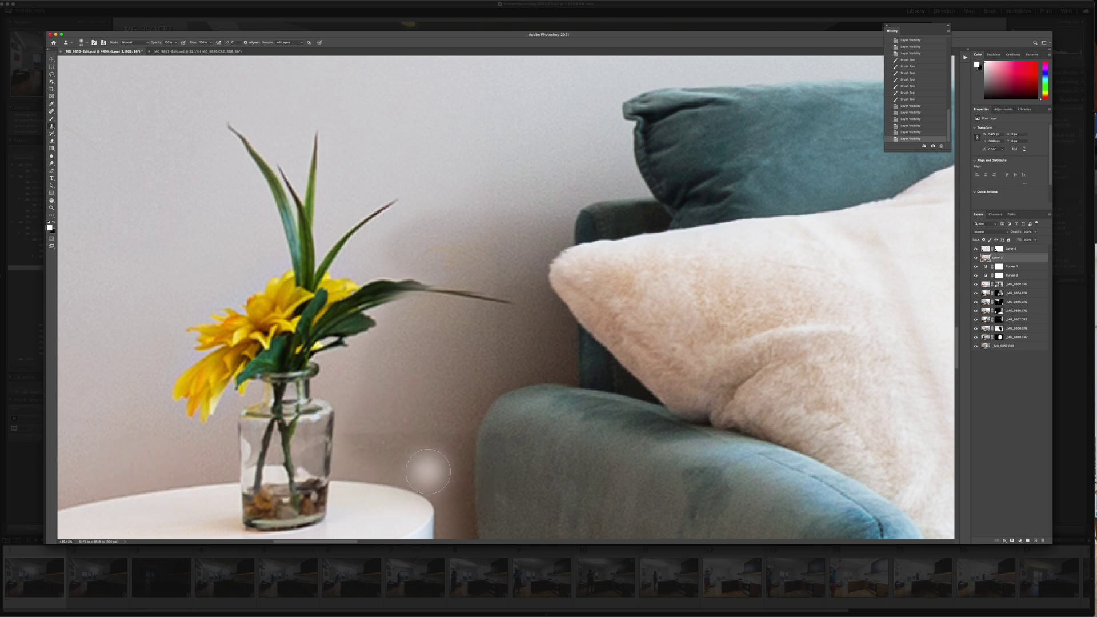
Try a Clone Stamp stroke beside the armchair using wall sampled from the photo layer with the upper layers hidden, and undo it
left_click_drag(976, 249, 976, 258)
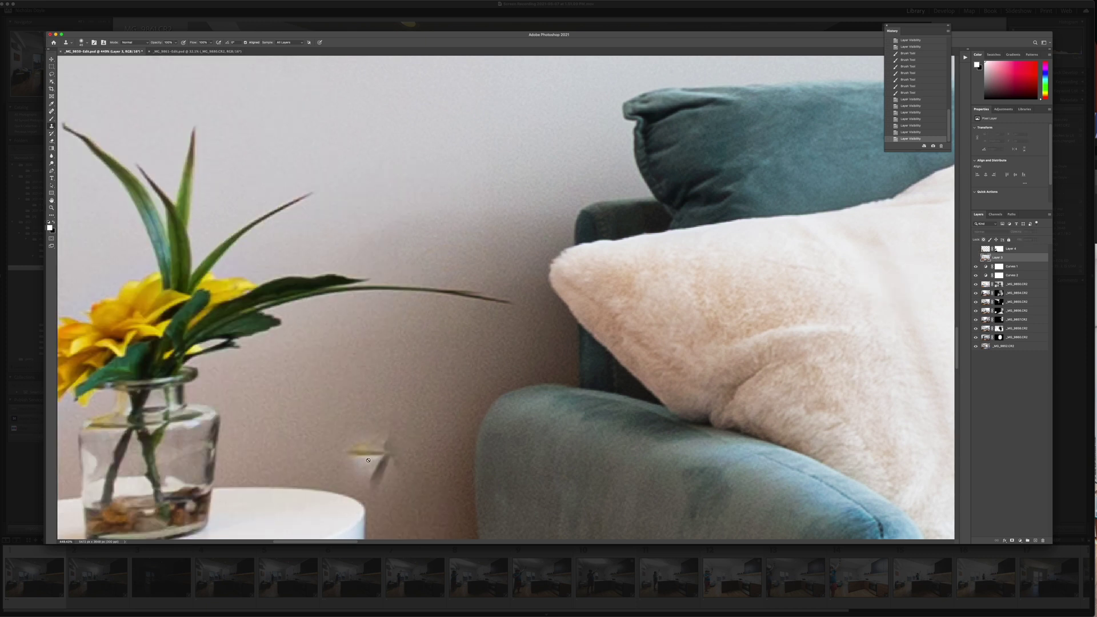
left_click(432, 449, "alt")
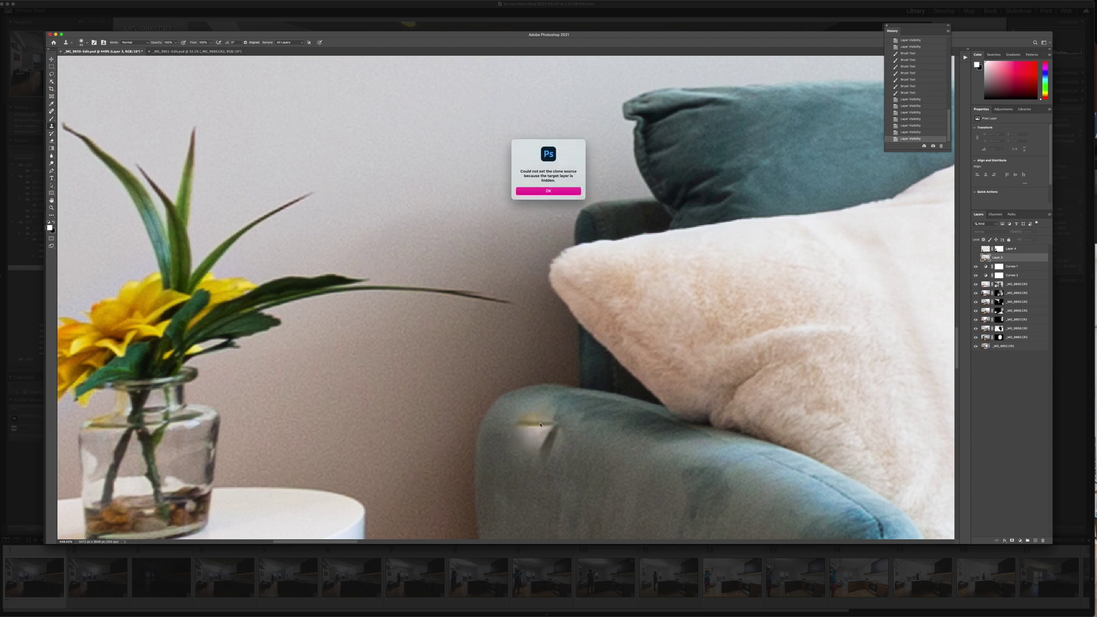
left_click(557, 192)
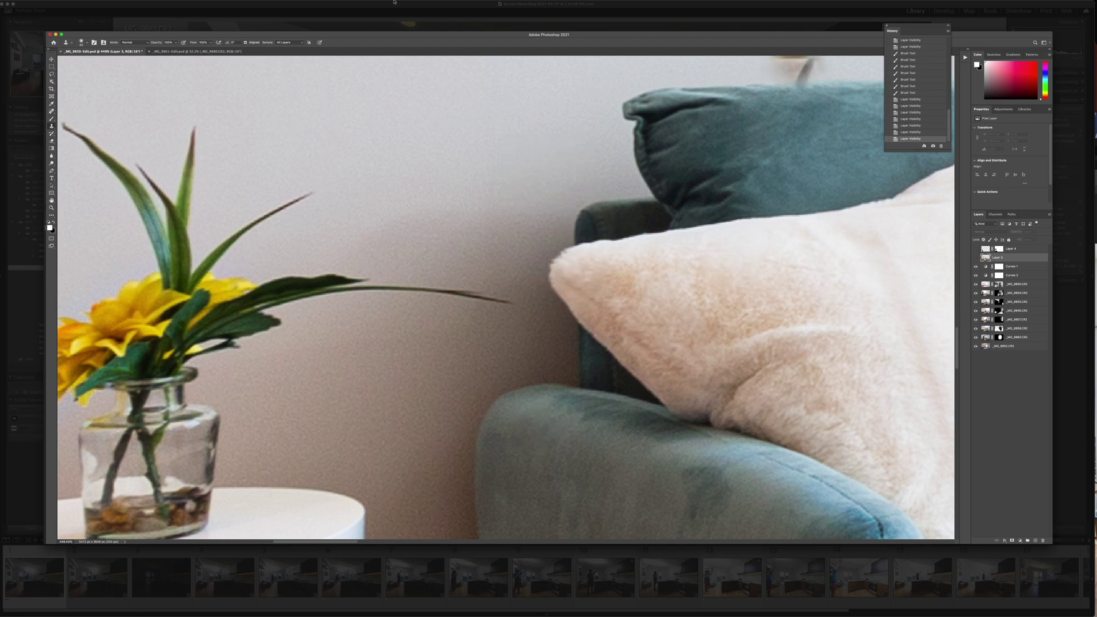
left_click(1014, 288)
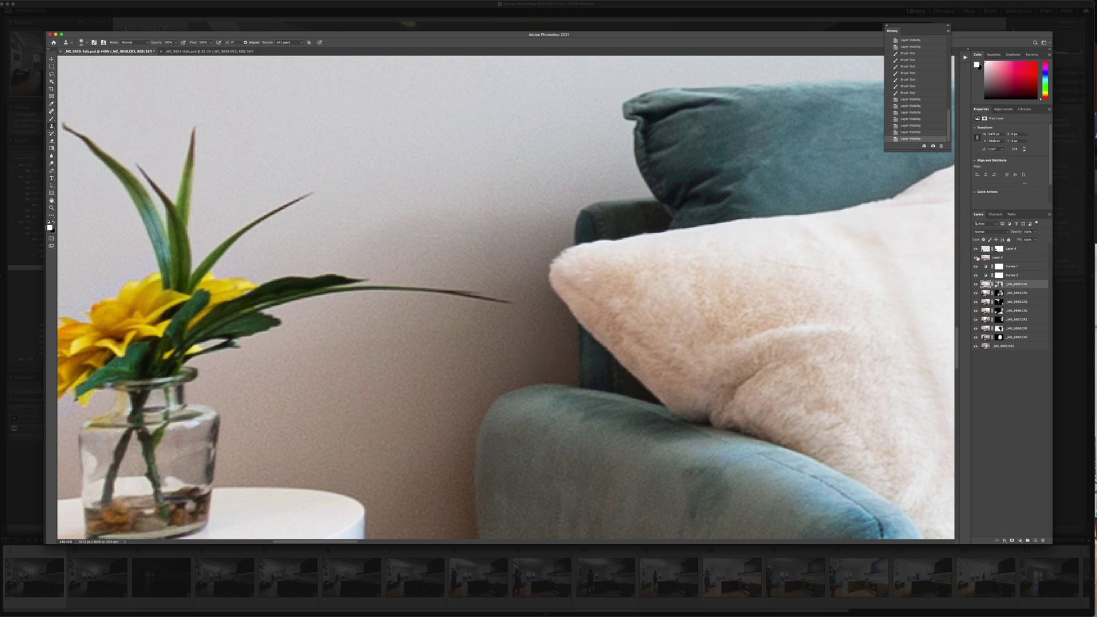
left_click(976, 258)
left_click(1009, 258)
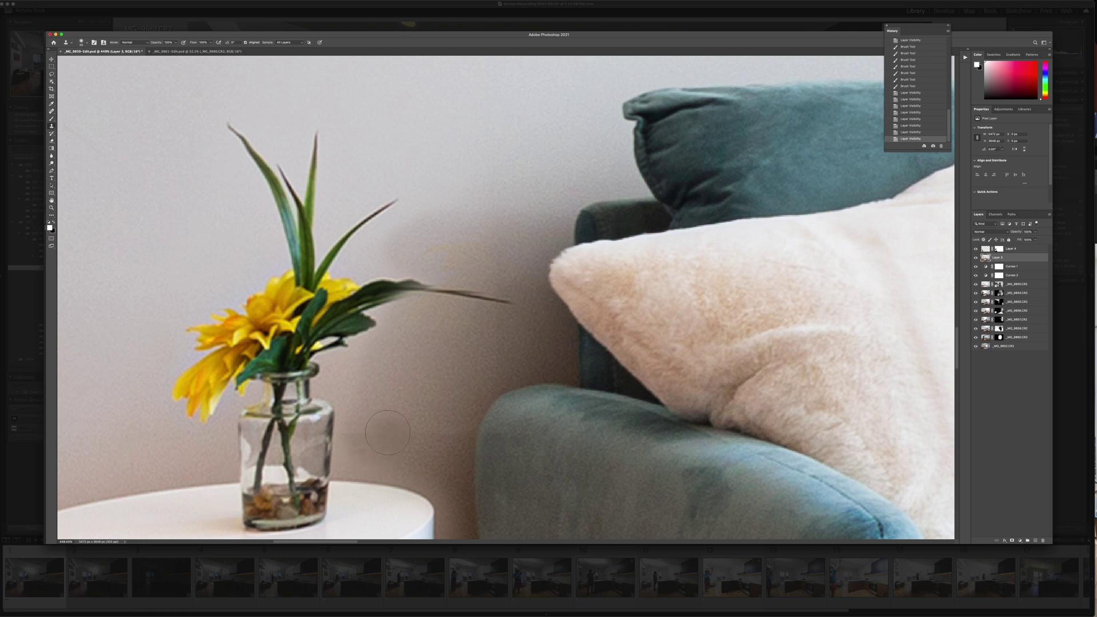
left_click_drag(451, 434, 466, 433)
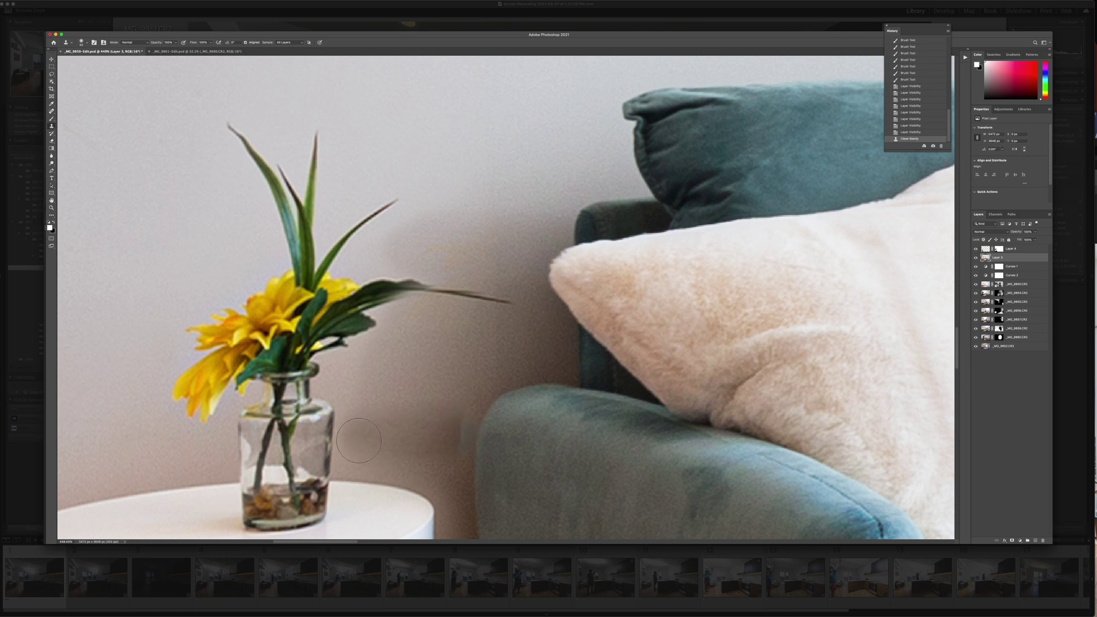
key("ctrl+z")
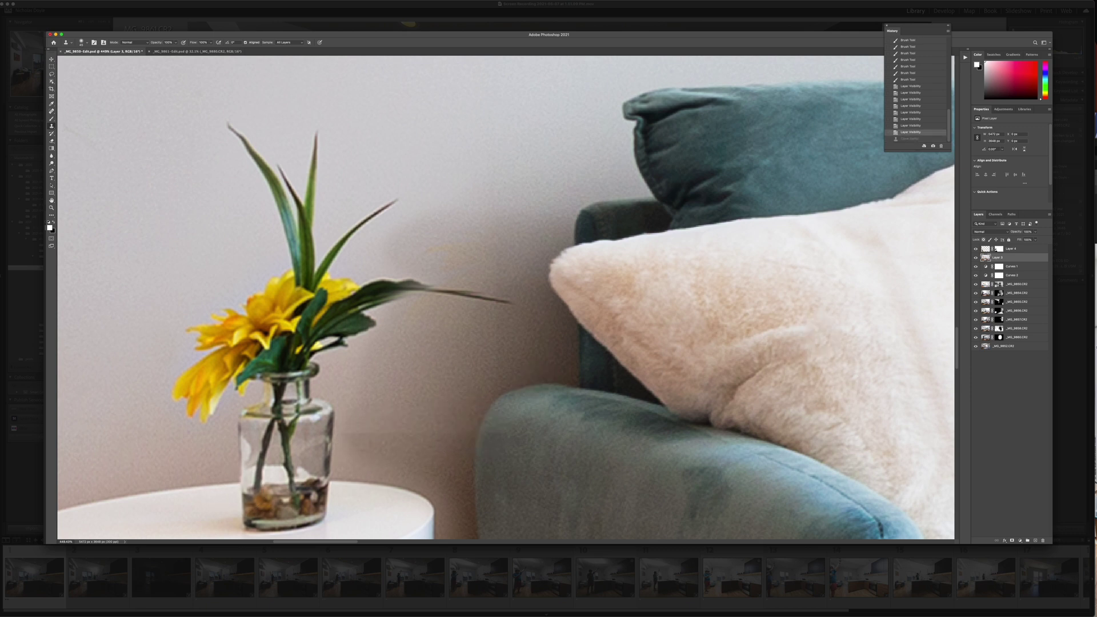
Resample the wall from the underlying photo layer and clone it over the wall between the vase and the armchair on the retouch layer
left_click_drag(976, 249, 975, 258)
left_click(1018, 284)
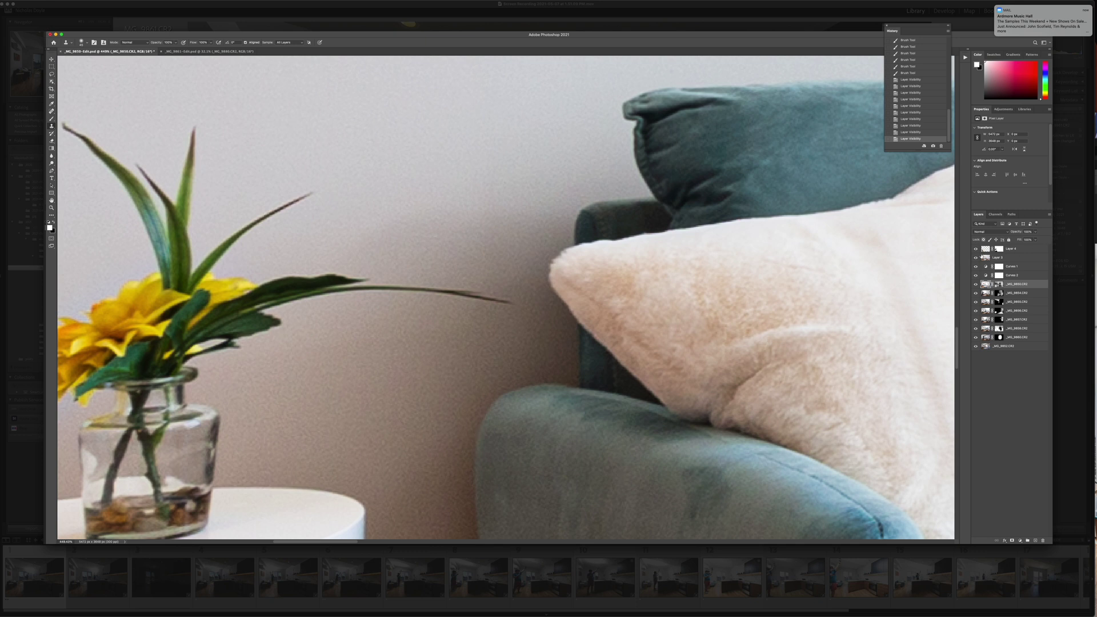
left_click(975, 258)
left_click(999, 258)
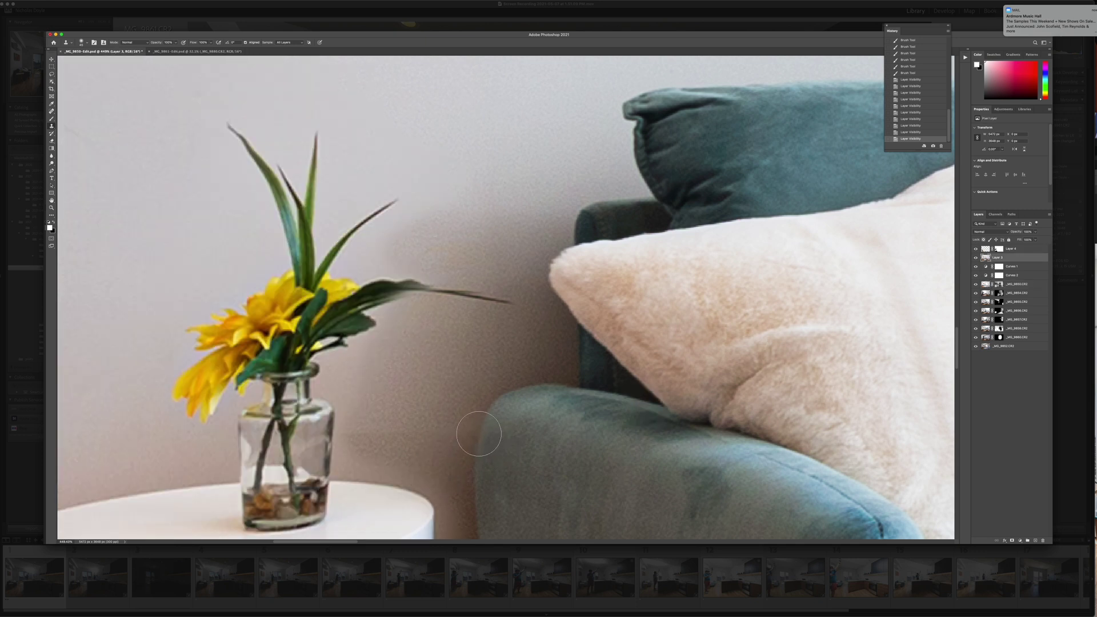
mouse_move(431, 433)
left_mouse_down()
mouse_move(351, 428)
mouse_move(415, 429)
mouse_move(383, 429)
left_mouse_up()
left_click(386, 434)
left_click(394, 439)
left_click(331, 429)
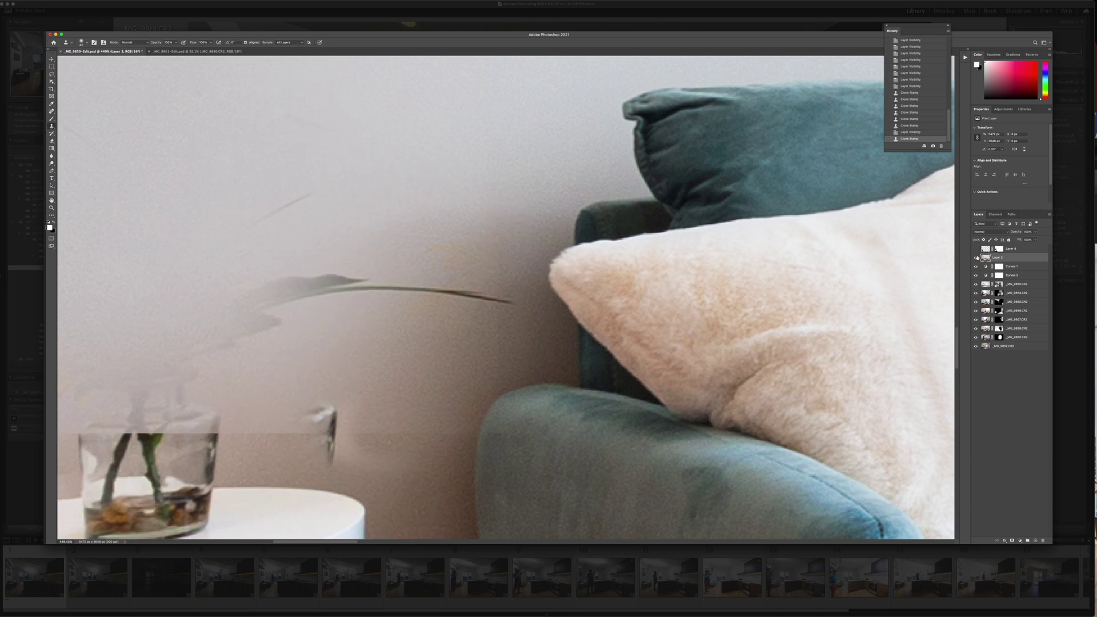
Hide the retouch layer beneath the table layer and set the Clone Stamp to sample Current & Below
left_click(976, 257)
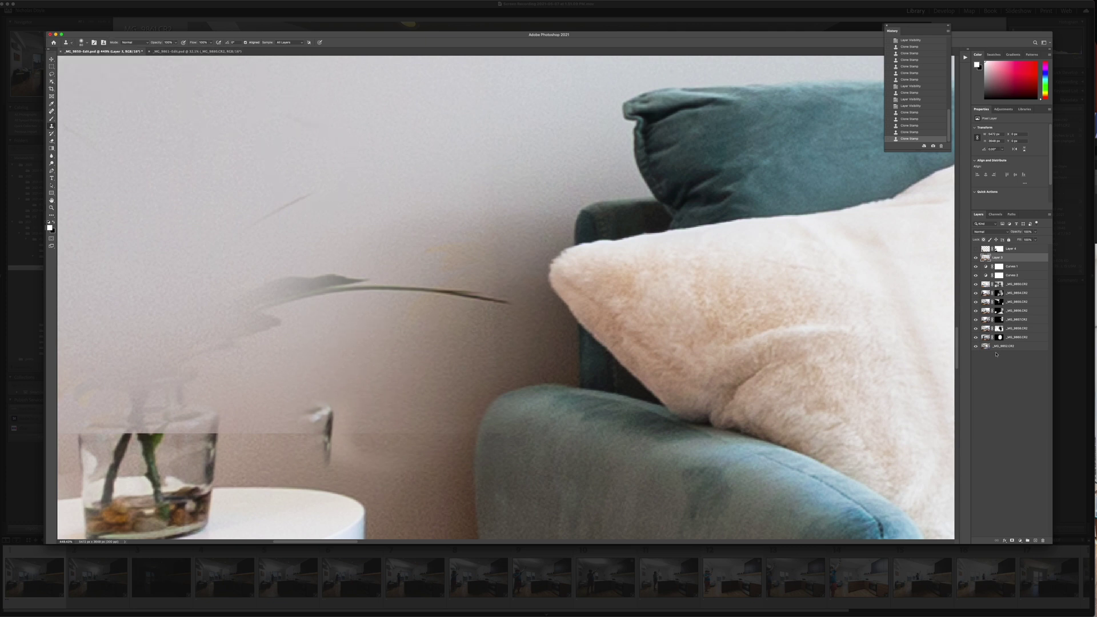
left_click(976, 257)
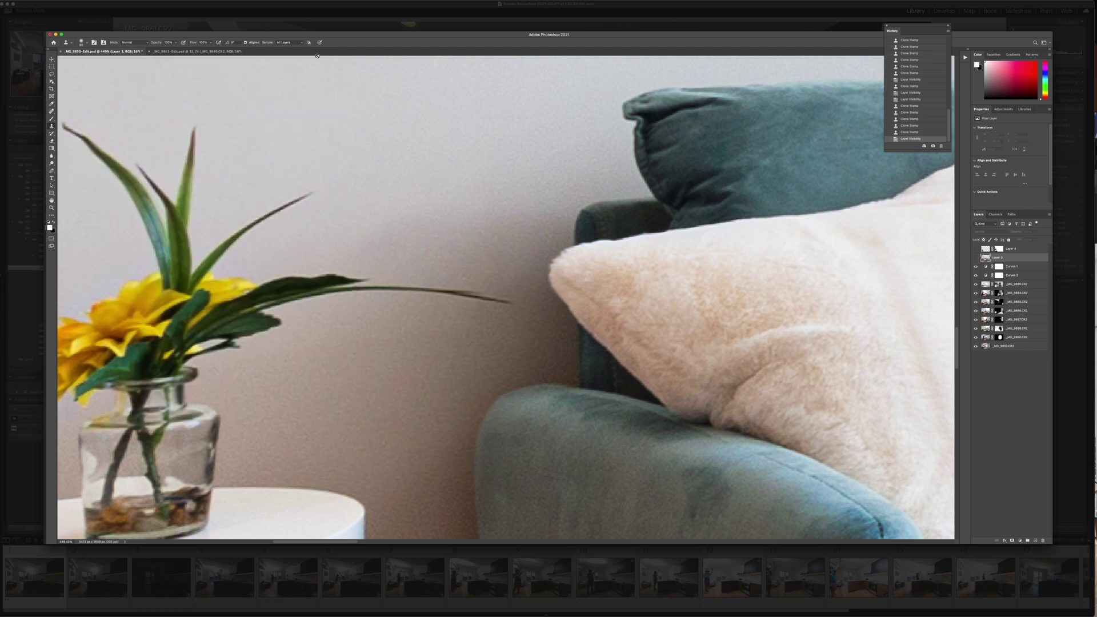
left_click(289, 45)
left_click(288, 37)
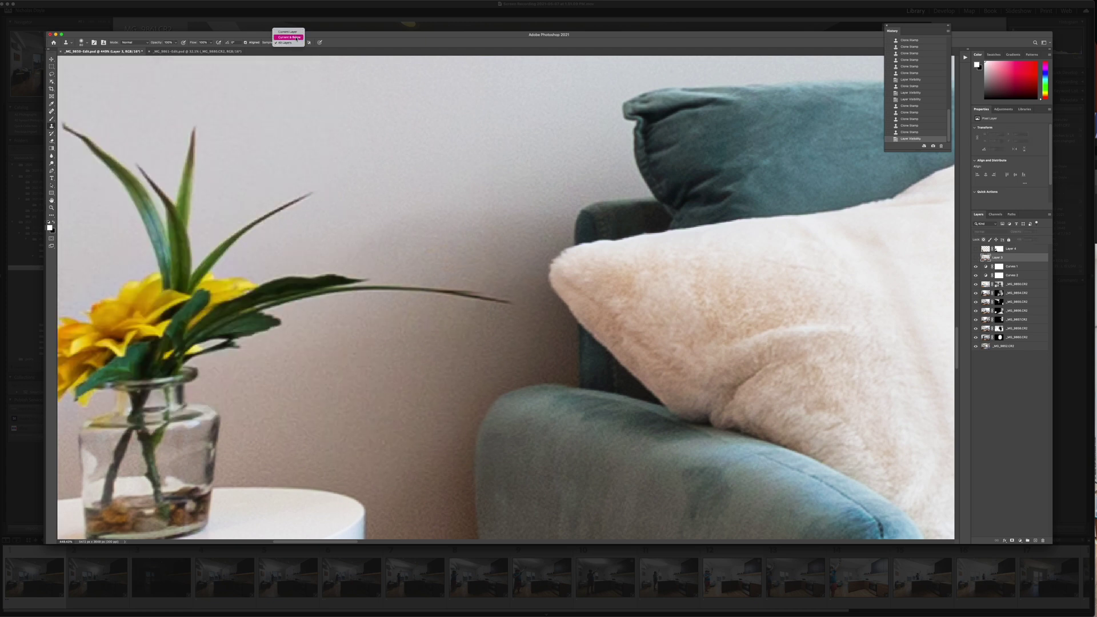
Sample the armchair's edge on the underlying photo layer and clone the original wall and long leaf onto the shown retouch layer
left_click(998, 285)
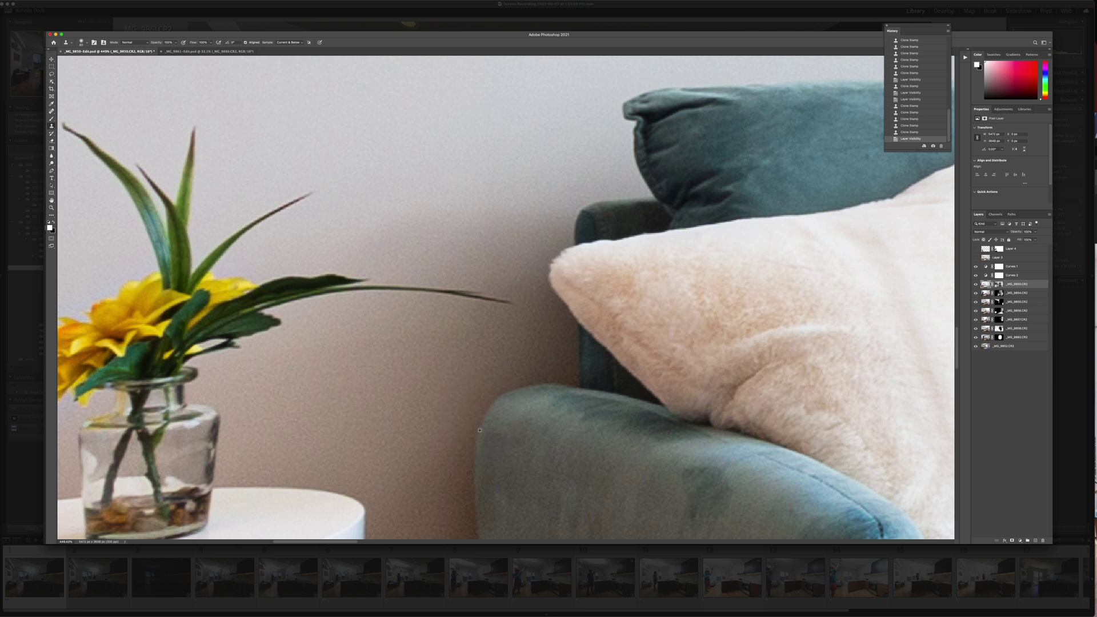
left_click(1006, 259)
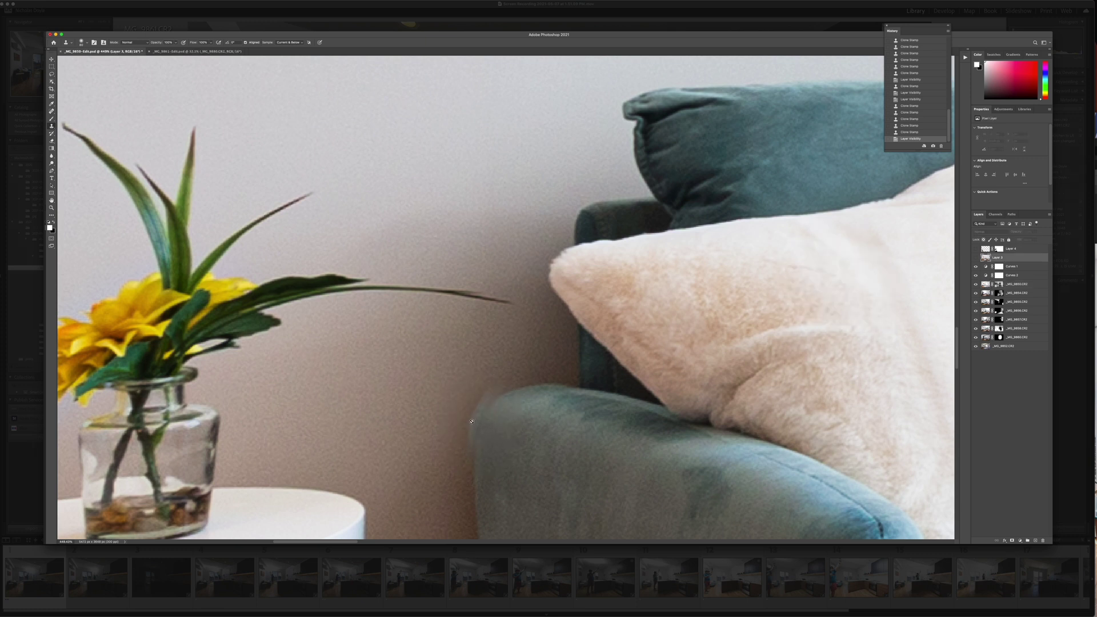
left_click(975, 257)
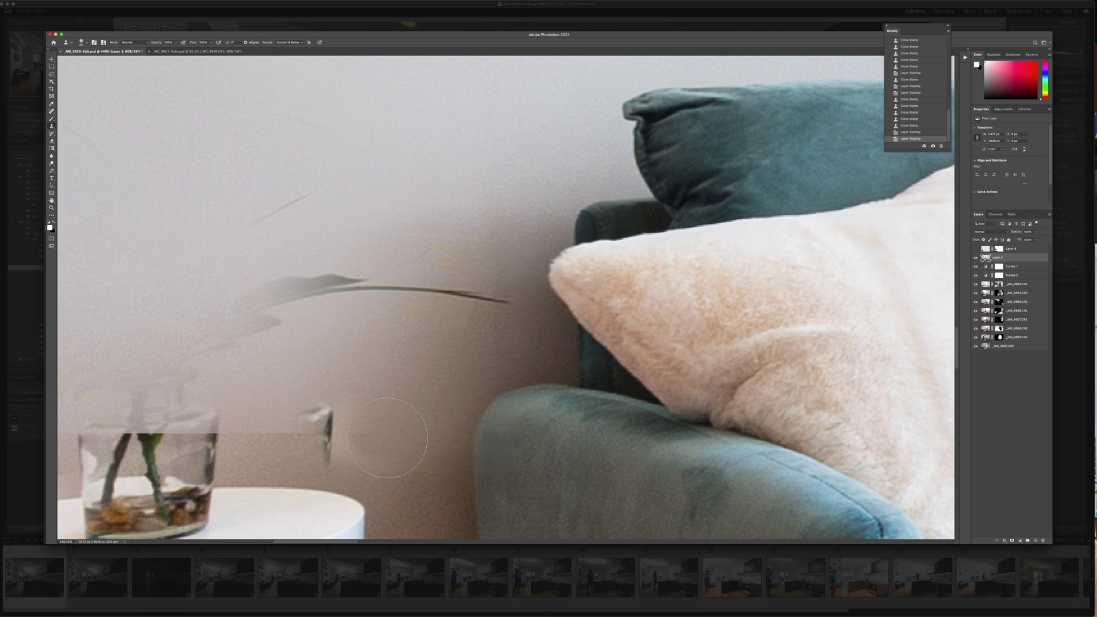
left_click(320, 434)
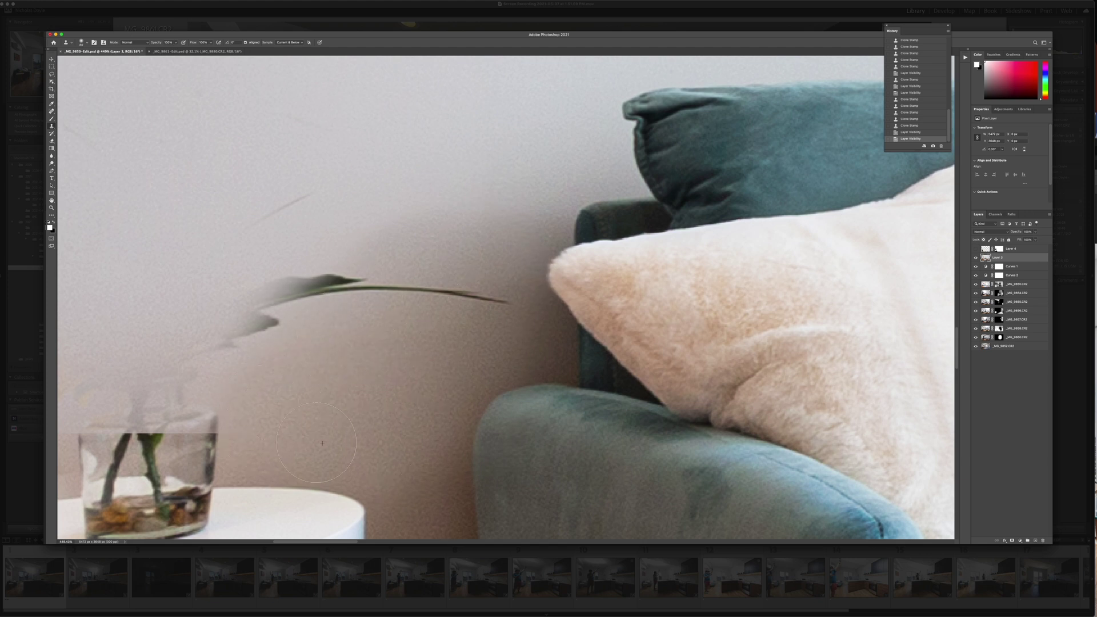
left_click_drag(337, 283, 225, 337)
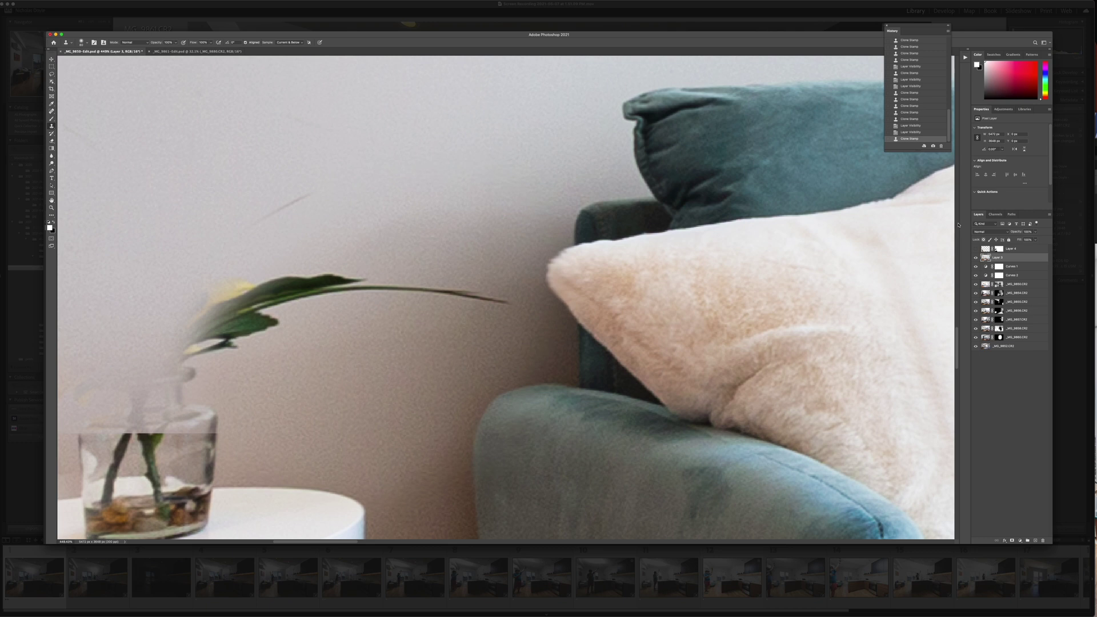
Show the table layer and compare the wall around the flowers with that layer and its mask switched off and on
left_click(975, 248)
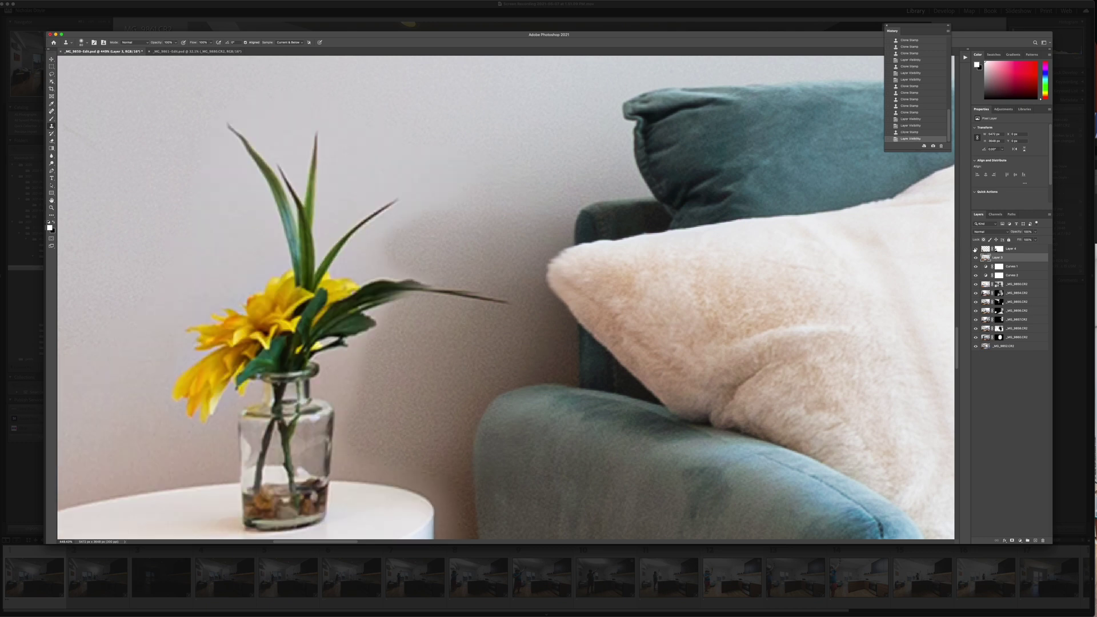
left_click(975, 249)
left_click(975, 248)
left_click(975, 248)
left_click(975, 249)
left_click(1008, 250)
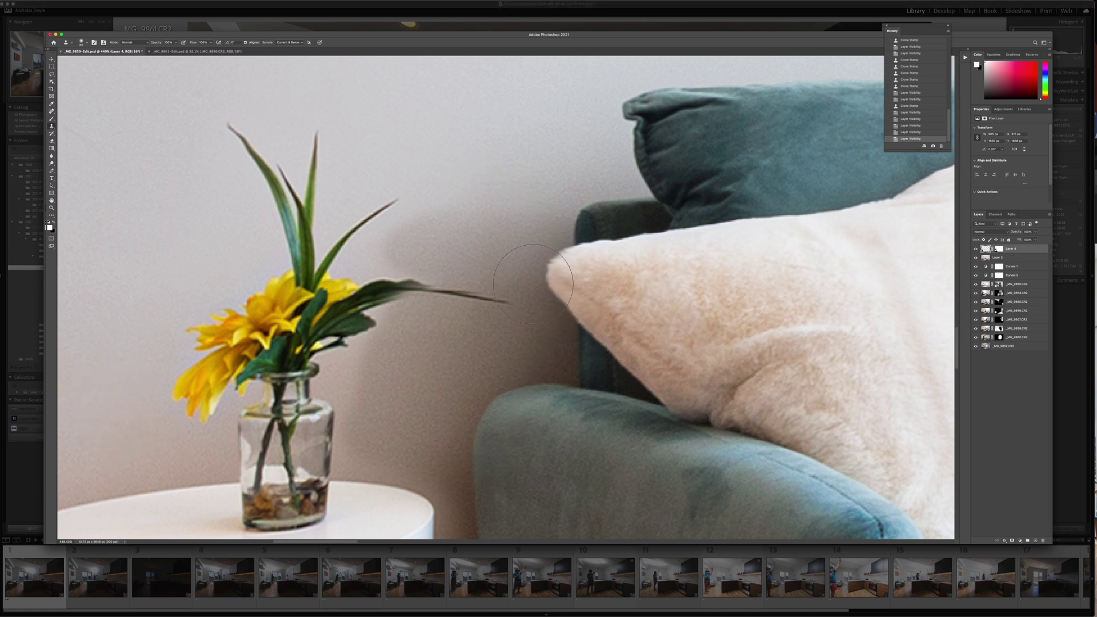
left_click(998, 249, "shift")
left_click(999, 249, "shift")
left_click(998, 249, "shift")
left_click(999, 249, "shift")
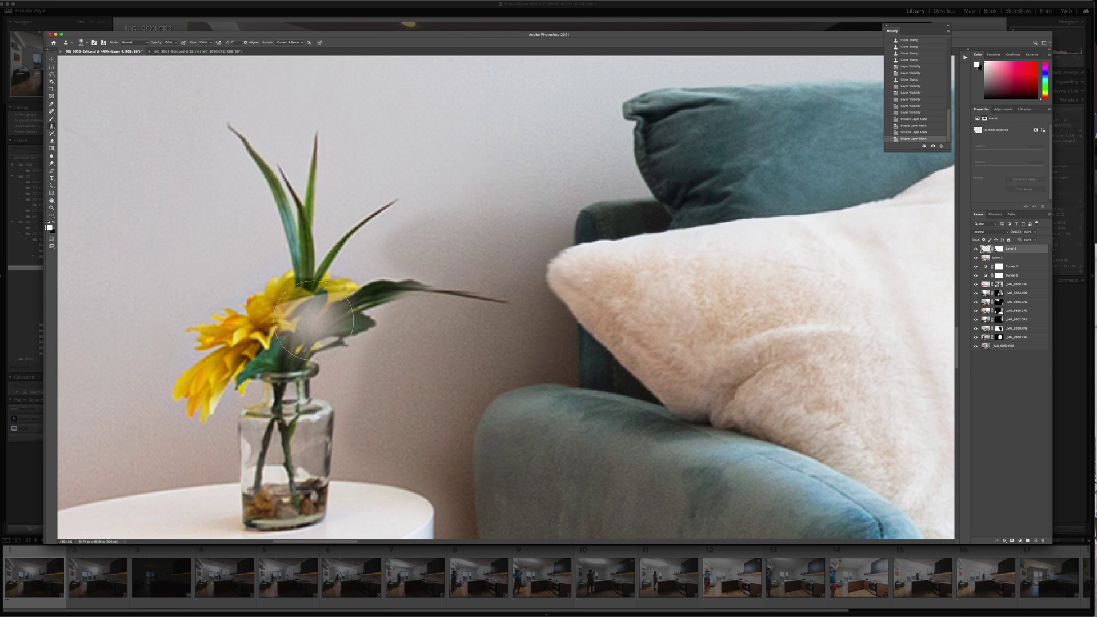
Activate the Pen tool and disable the table layer's mask to reveal the entire long leaf
key("p")
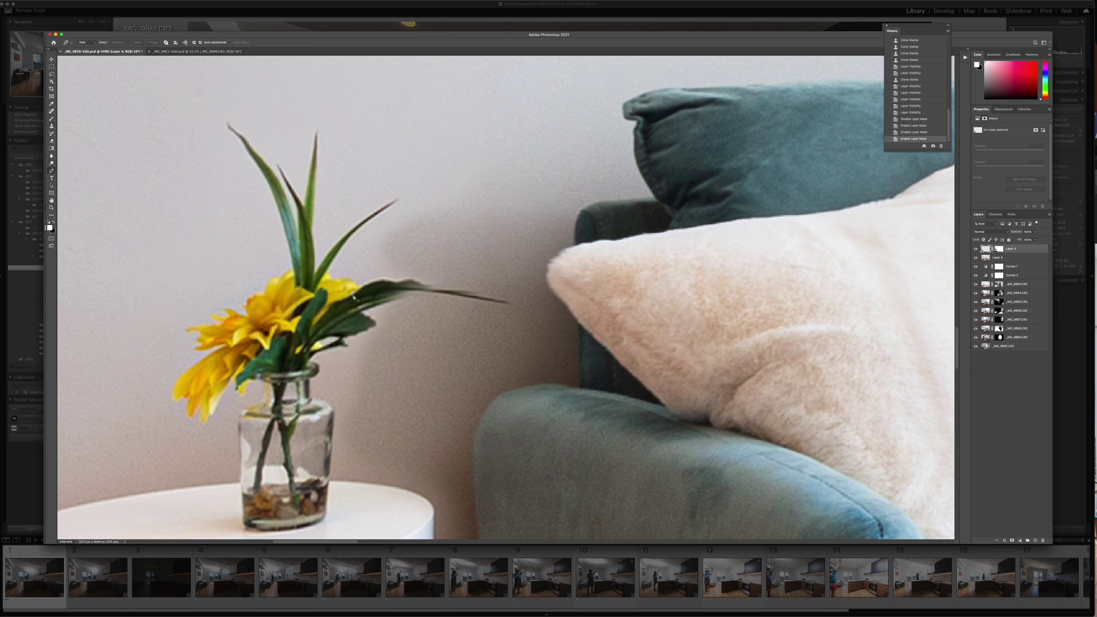
scroll(930, 273, "up", 1)
left_click(999, 249, "shift")
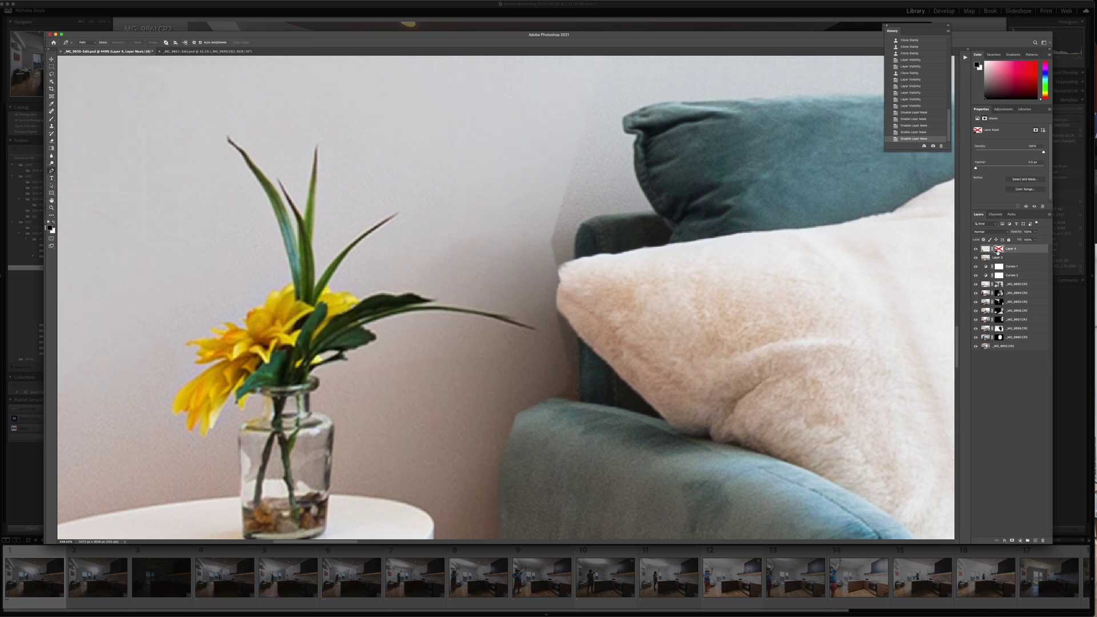
left_click_drag(463, 343, 463, 343)
key("super+z")
right_click(432, 308)
left_click(394, 259)
left_click(396, 261)
key("super+z")
Trace a Pen path along the underside of the long leaf from the flowers to its tip
key("z")
left_click_drag(449, 307, 484, 333)
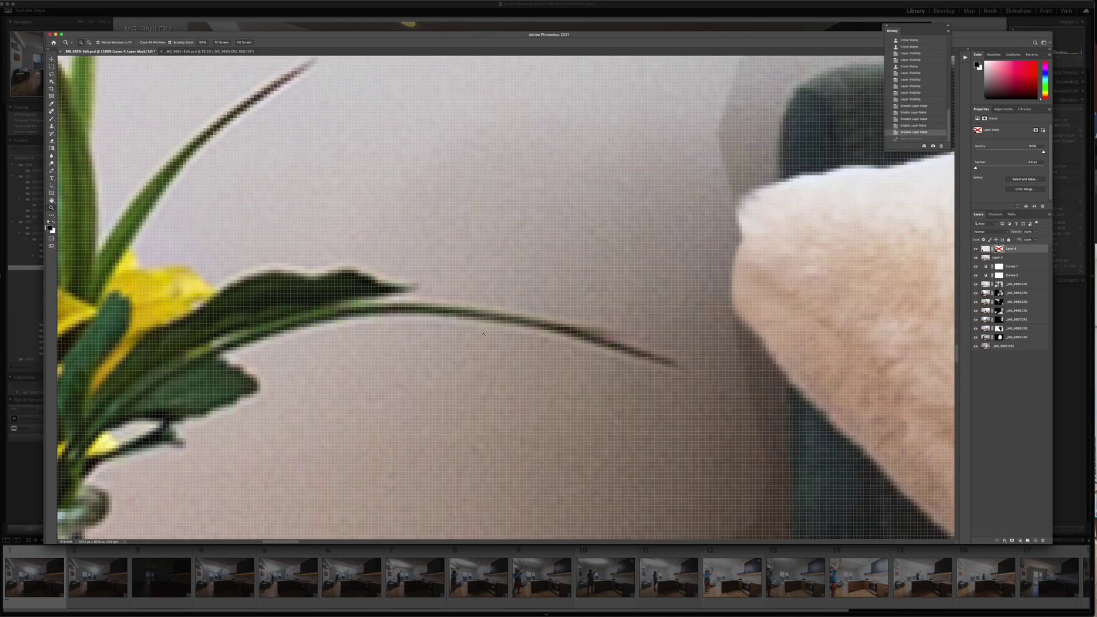
key("p")
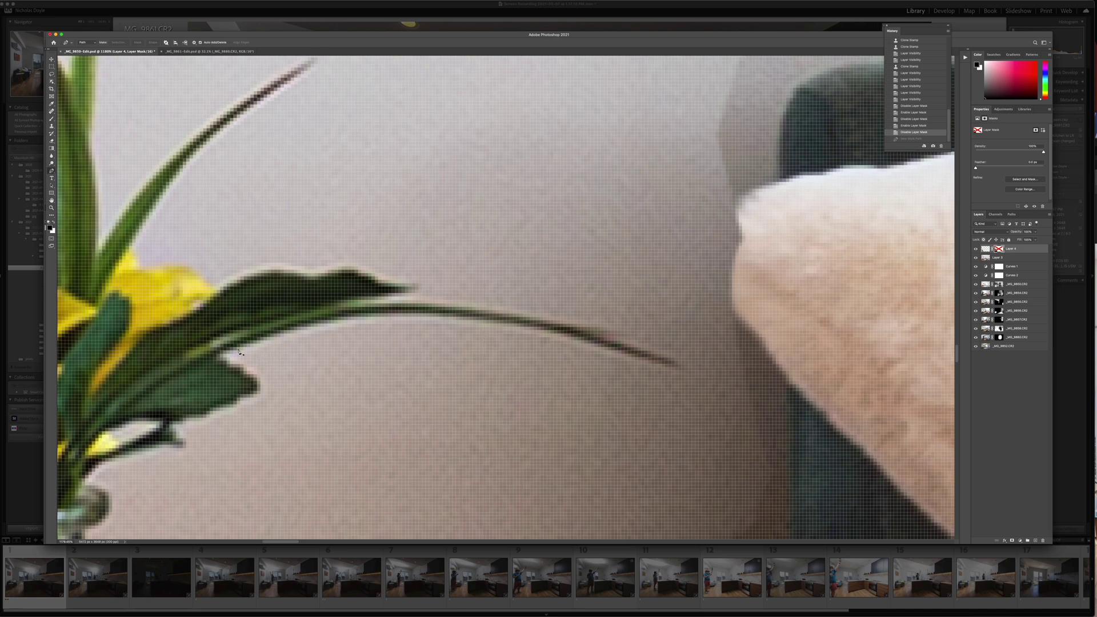
left_click(220, 358)
left_click_drag(343, 314, 456, 316)
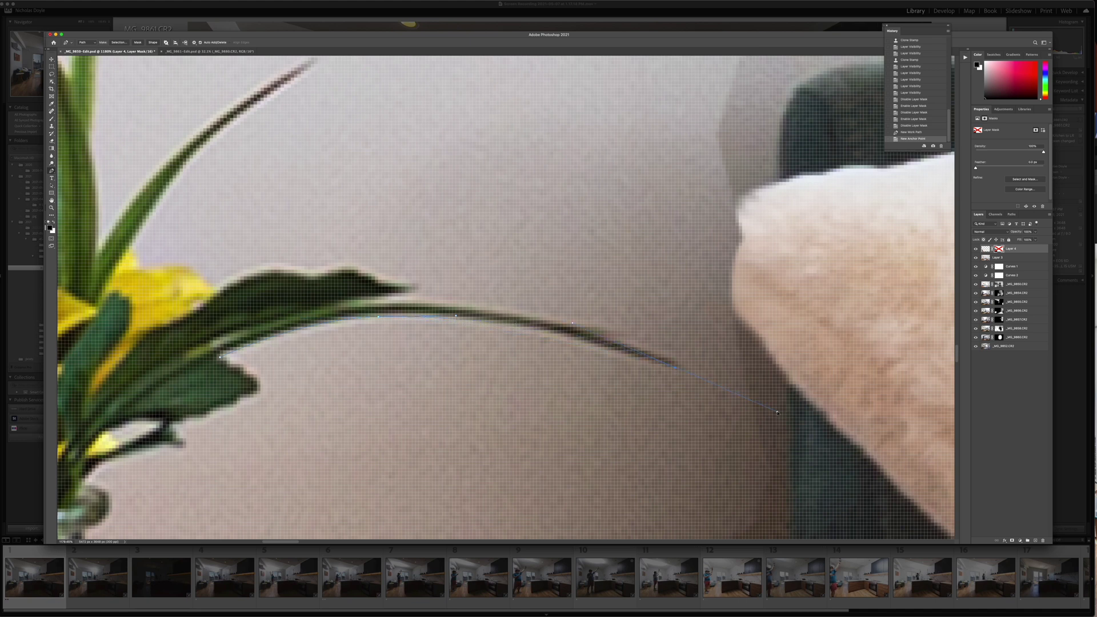
left_click(800, 414)
left_click(675, 367, "alt")
left_click(678, 364)
Continue the Pen path from the leaf's tip back along its upper edge and over the broad leaf toward the yellow petals
left_click_drag(374, 301, 268, 299)
key("super+z")
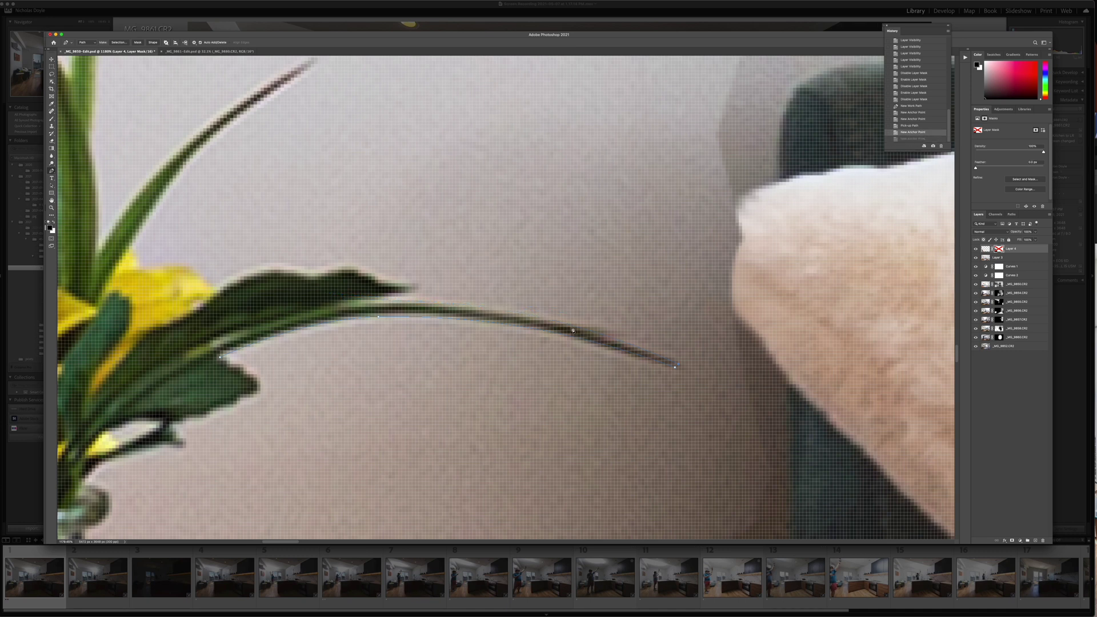
left_click_drag(511, 314, 512, 314)
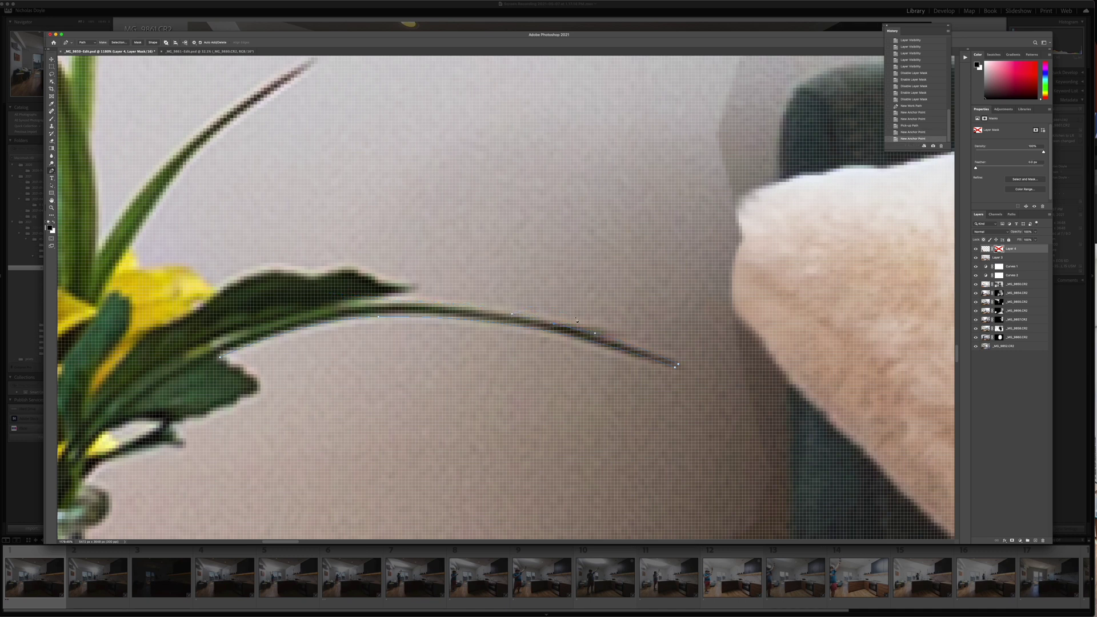
left_click(553, 324, "alt")
left_click(444, 305, "alt")
left_click(385, 304)
left_click(365, 303)
left_click(351, 307)
left_click(372, 300)
left_click(377, 300)
left_click(400, 296)
left_click(415, 291)
left_click(351, 268)
left_click(327, 274)
left_click(310, 280)
left_click(292, 273)
key("super+z")
left_click_drag(223, 282, 219, 286)
Complete the Pen path down past the petals and around the lower leaf, closing it at the starting point
left_click(202, 307)
left_click(130, 415)
left_click(138, 416)
left_click(258, 393)
left_click(259, 378)
left_click(240, 371)
left_click(225, 361)
Load the leaf path as a selection and brush white inside it on the table layer's re-enabled mask
key("super+Return")
left_click(998, 250, "shift")
key("b")
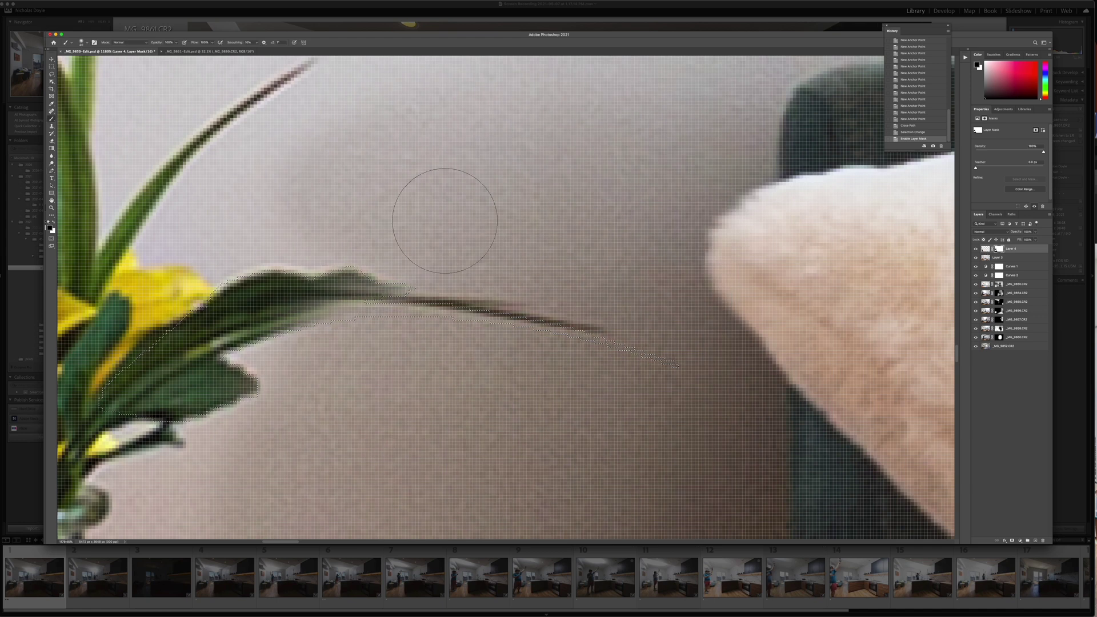
key("x")
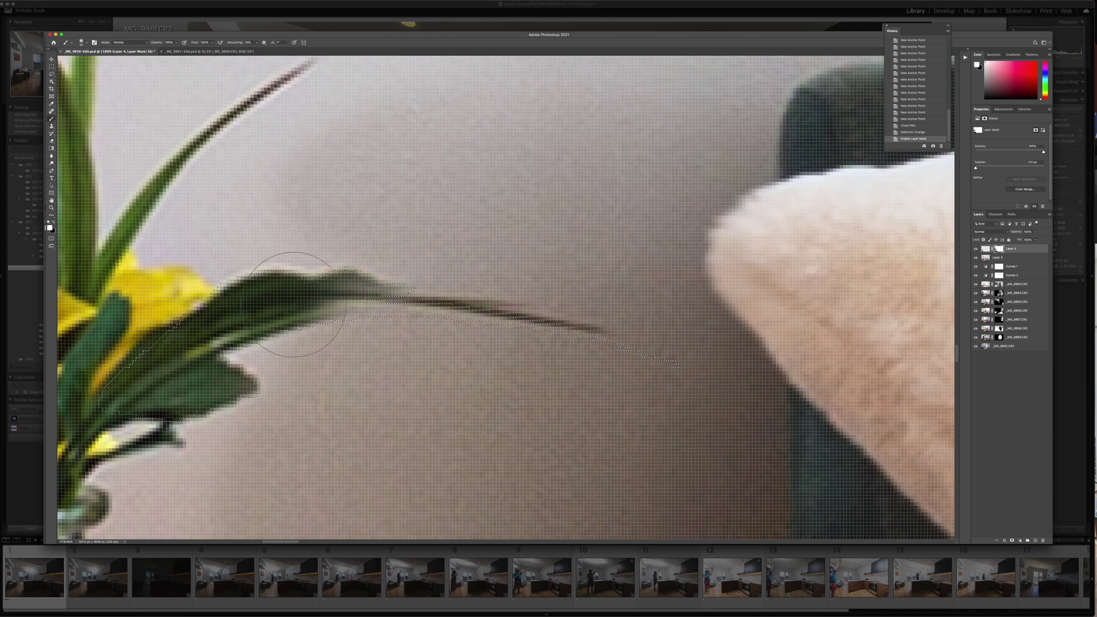
left_click_drag(320, 311, 628, 363)
Invert the selection and brush black on the table layer's mask above and below the long leaf and around the lower leaf
key("super+shift+i")
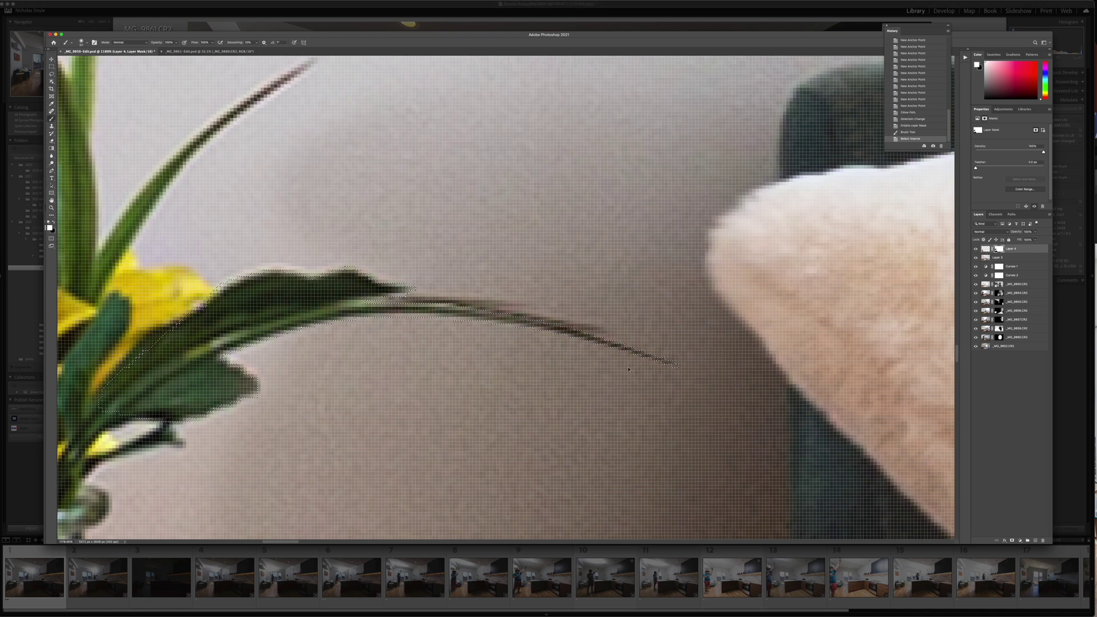
key("x")
left_click(604, 345)
left_click(561, 321)
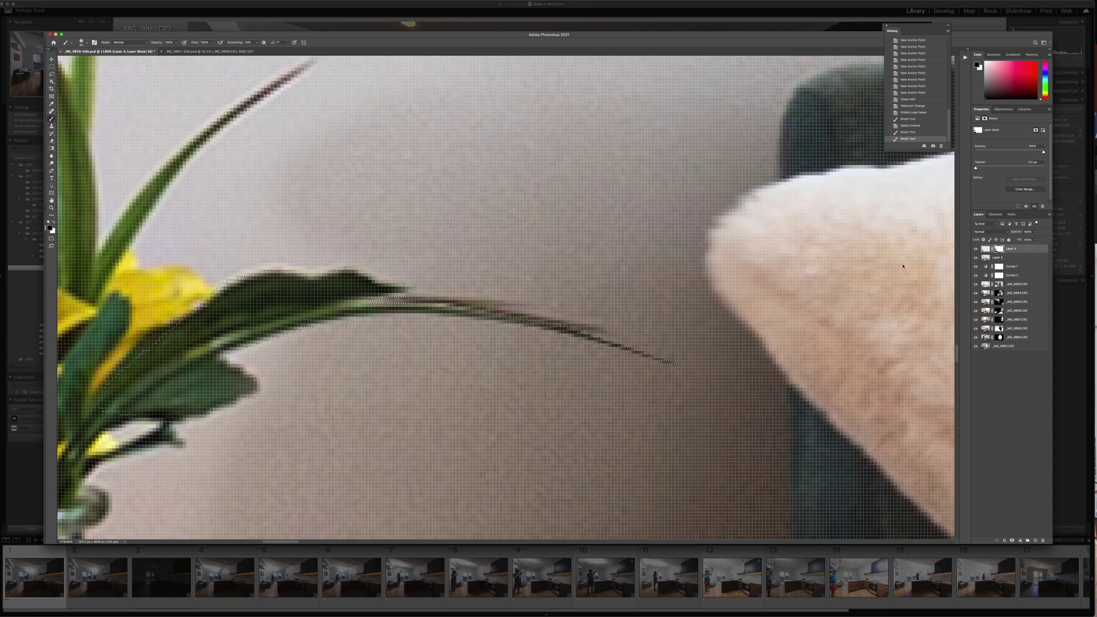
left_click(553, 290)
left_click(342, 301)
left_click(404, 301)
left_click(386, 300)
left_click(316, 294)
left_click(349, 300)
left_click(445, 309)
left_click(537, 323)
left_click(435, 325)
left_click(298, 371)
left_click(240, 365)
left_click(248, 374)
left_click(192, 314)
left_click(305, 309)
key("x")
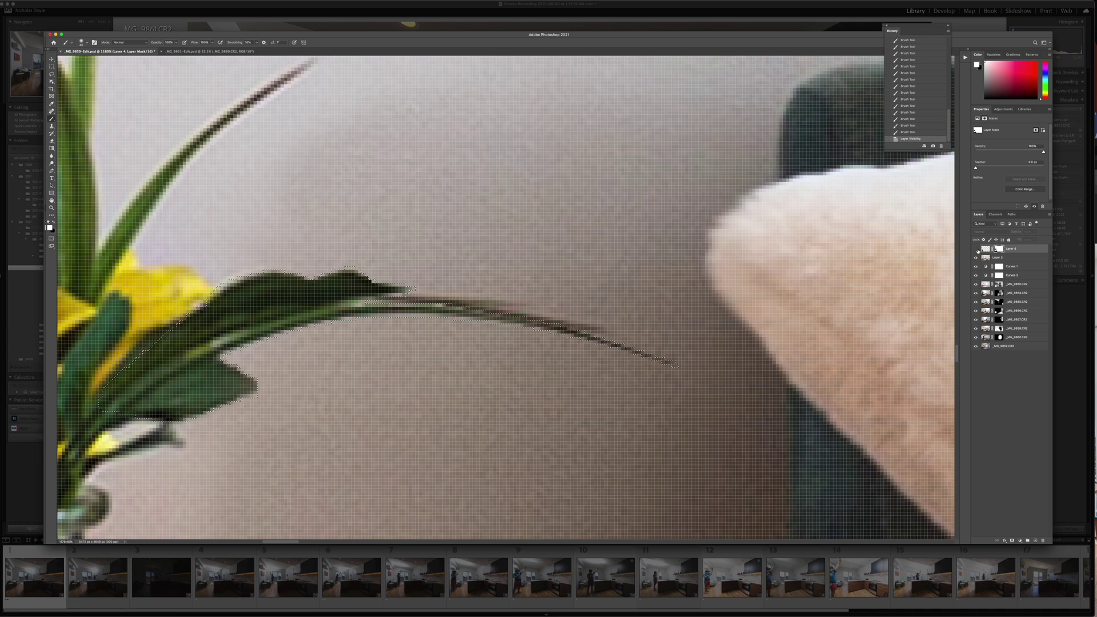
Hide the corrected table layer, clear the leaf selection and make Layer 3 beneath it the active layer
left_click(976, 250)
key("ctrl+d")
key("s")
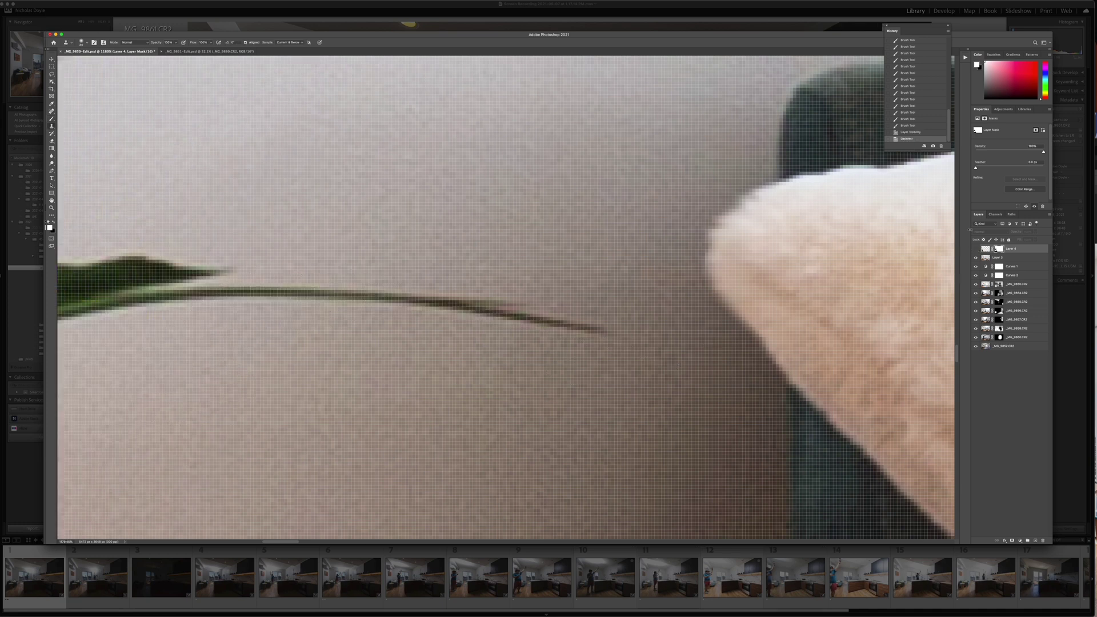
left_click(996, 262)
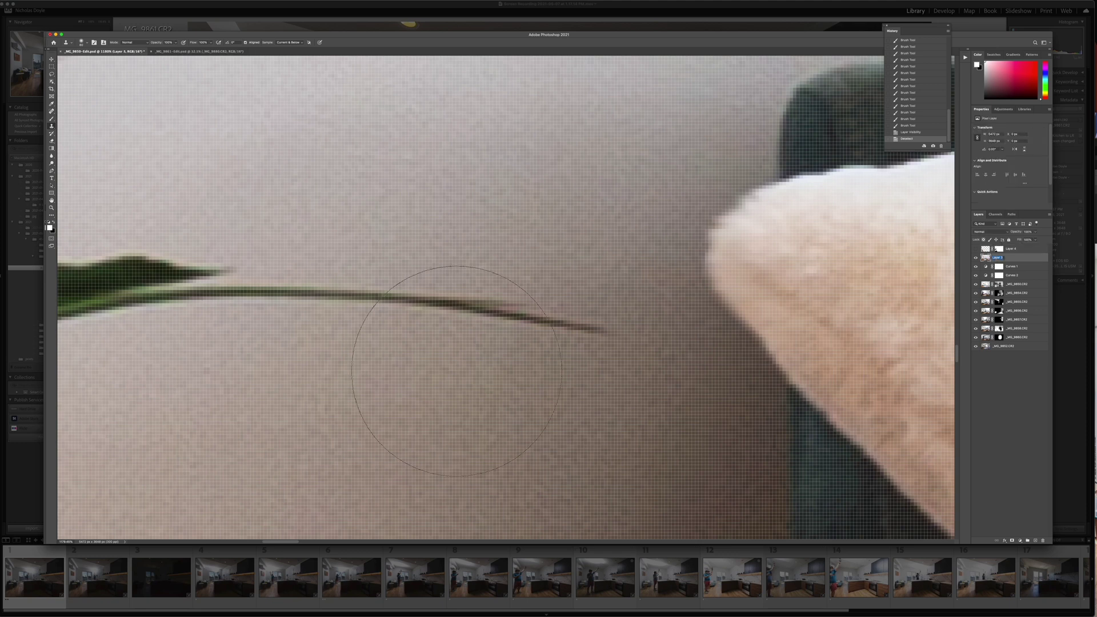
key("super+z")
left_click(975, 257)
left_click(1017, 284)
left_click(991, 407)
left_click(975, 257)
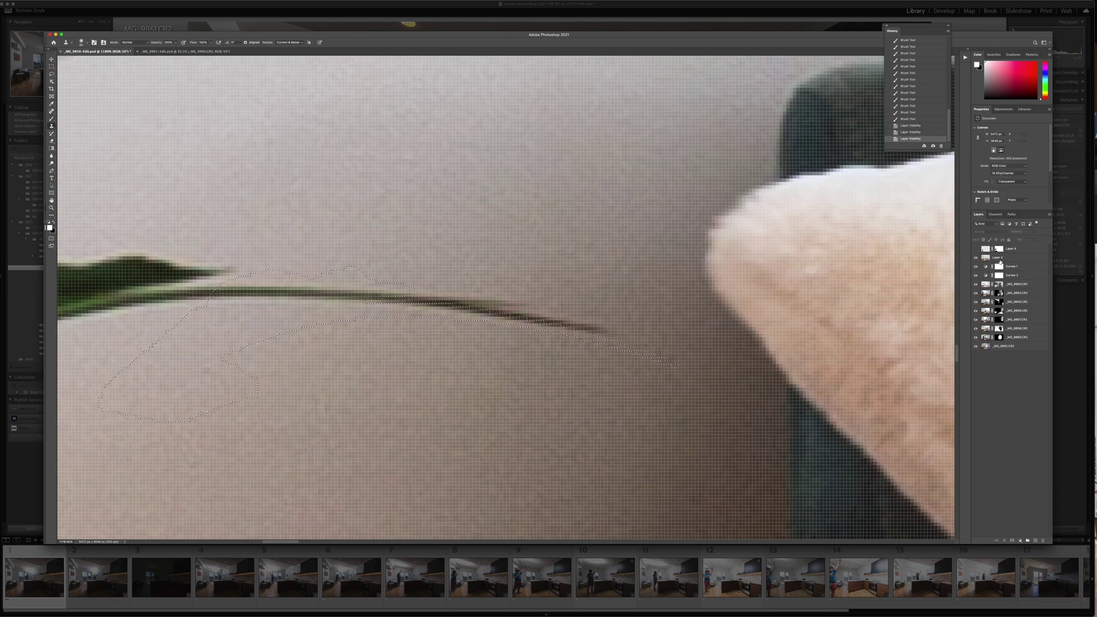
left_click(996, 258)
key("super+d")
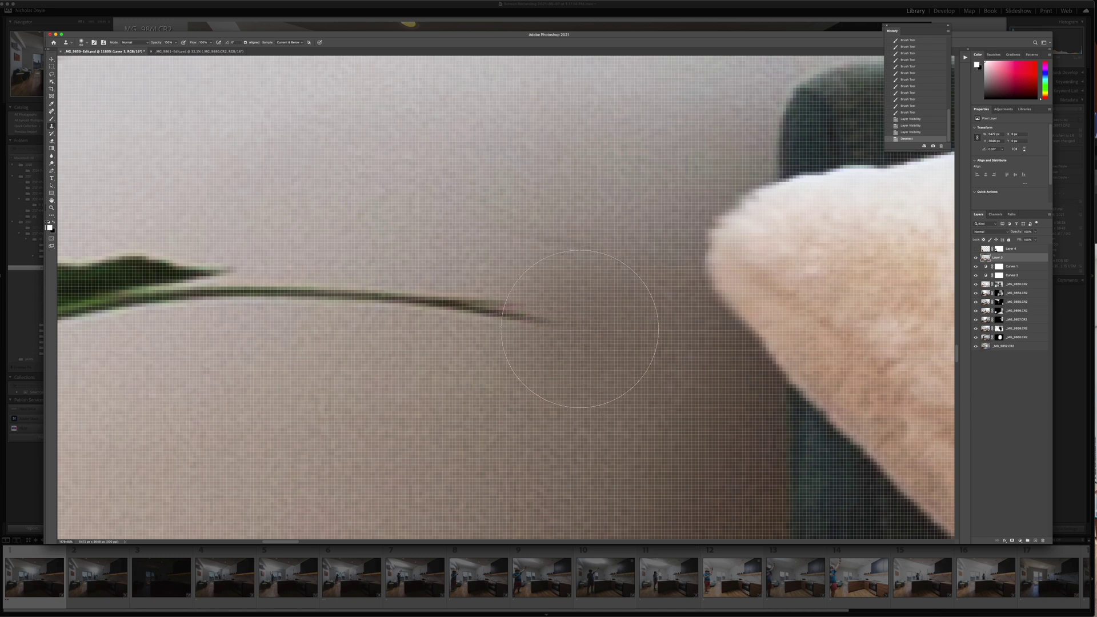
Try to clone wall over the old leaf's thin tip on Layer 3 with a smaller Clone Stamp brush, undoing the stroke
key("bracketleft")
key("bracketleft")
key("bracketleft")
key("bracketleft")
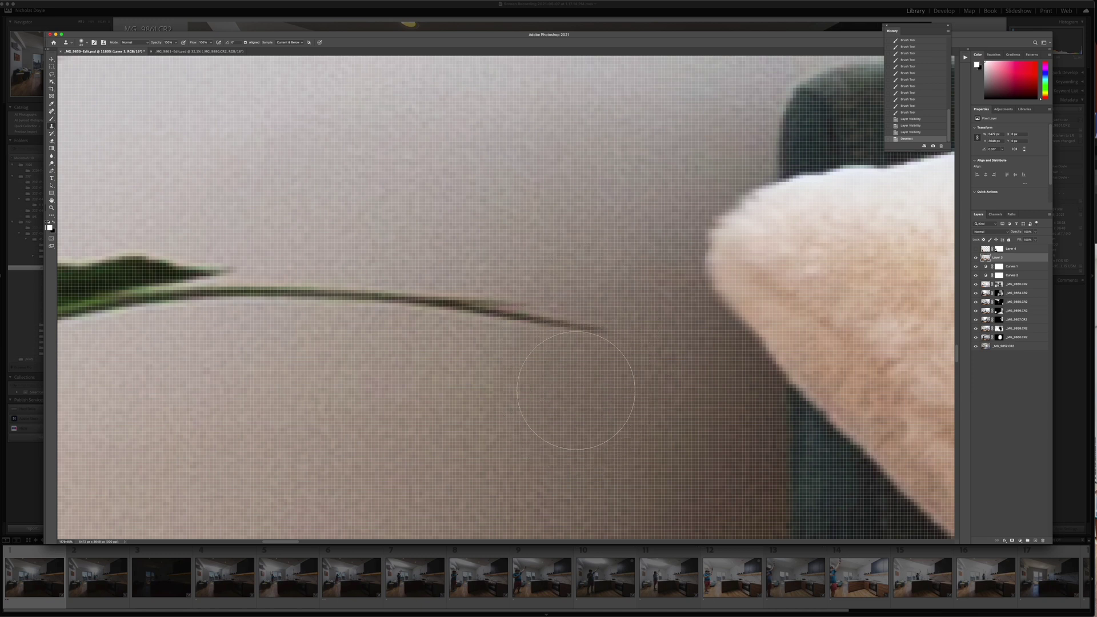
mouse_move(587, 362)
left_mouse_down()
mouse_move(600, 331)
mouse_move(474, 303)
mouse_move(257, 291)
left_mouse_up()
key("super+z")
key("p")
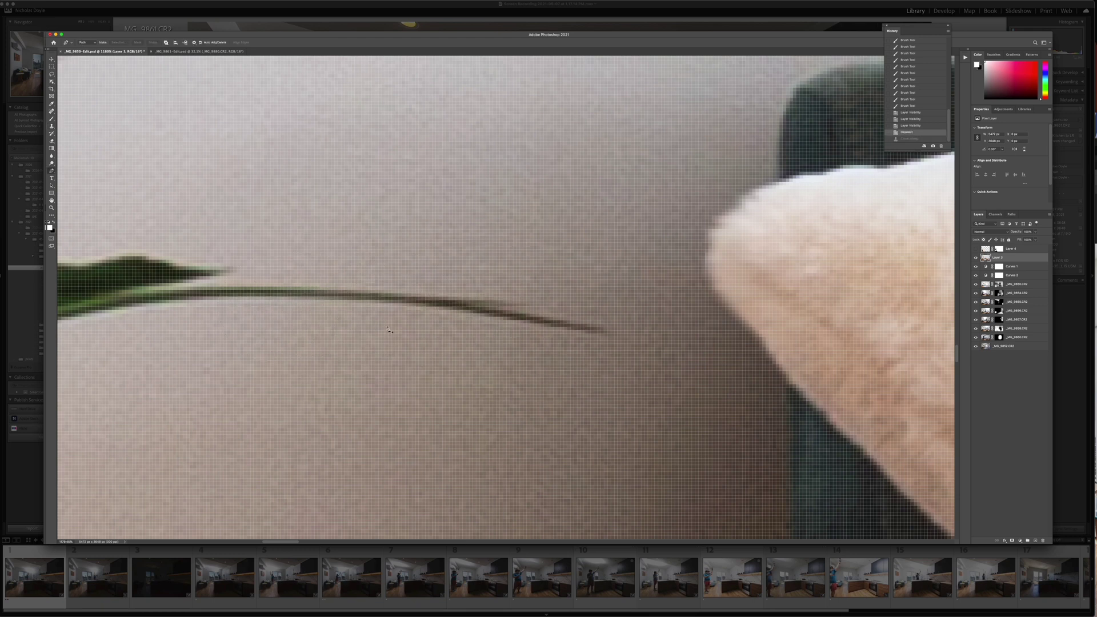
key("s")
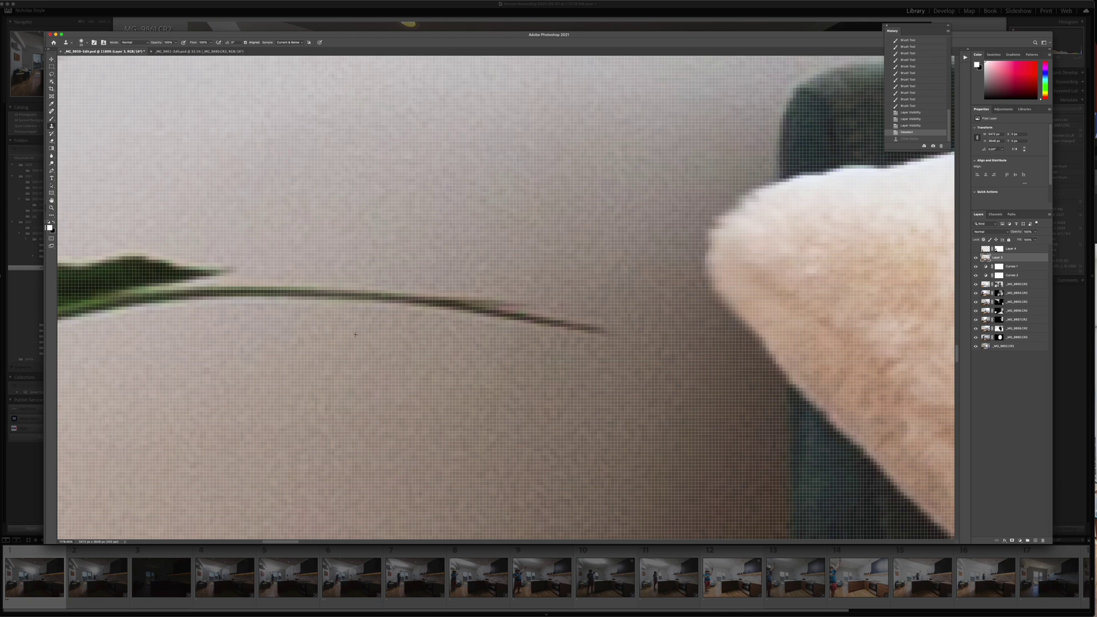
Try to clone wall sampled below the old leaf along its thin stem out to the tip, undoing the strokes
left_click(354, 341, "alt")
left_click(351, 293)
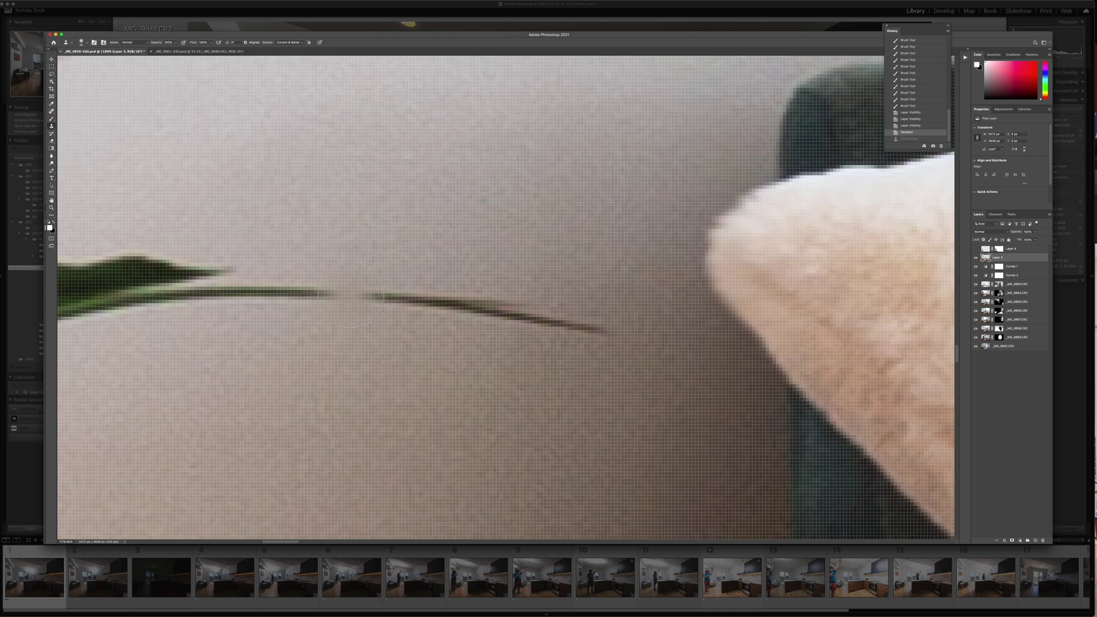
key("super+z")
left_click(337, 397, "alt")
left_click(334, 293)
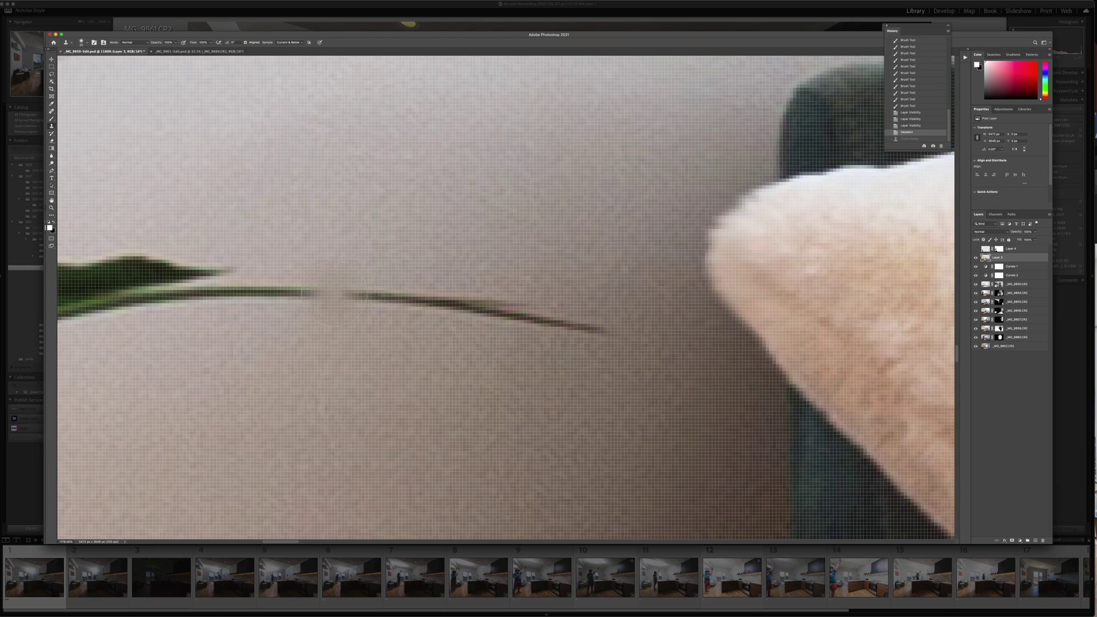
mouse_move(337, 293)
left_mouse_down()
mouse_move(462, 298)
mouse_move(591, 326)
left_mouse_up()
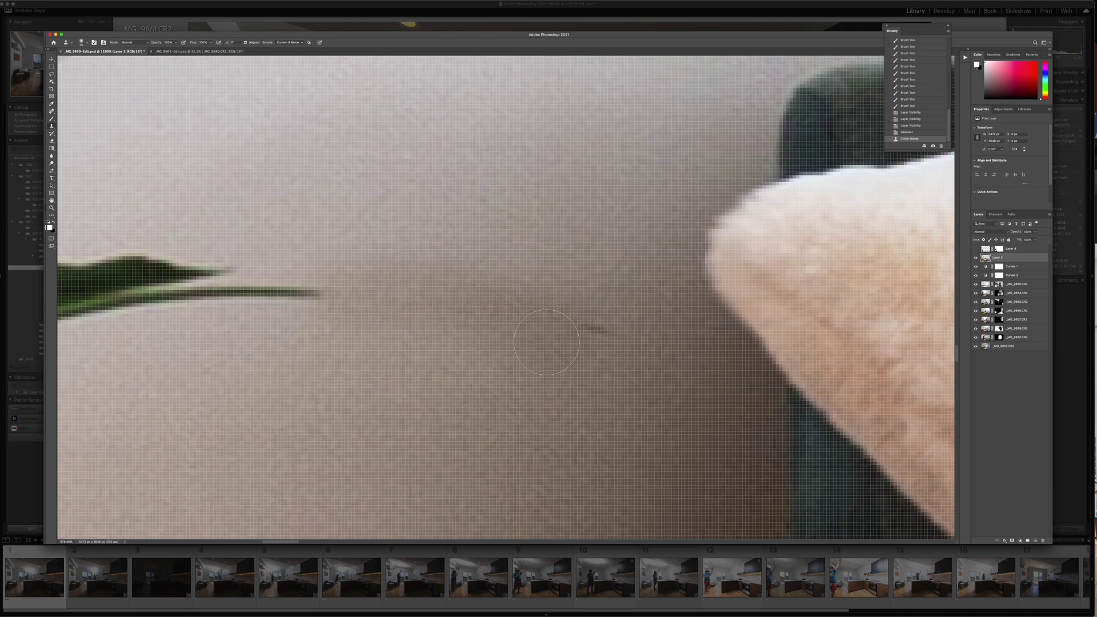
key("super+z")
key("p")
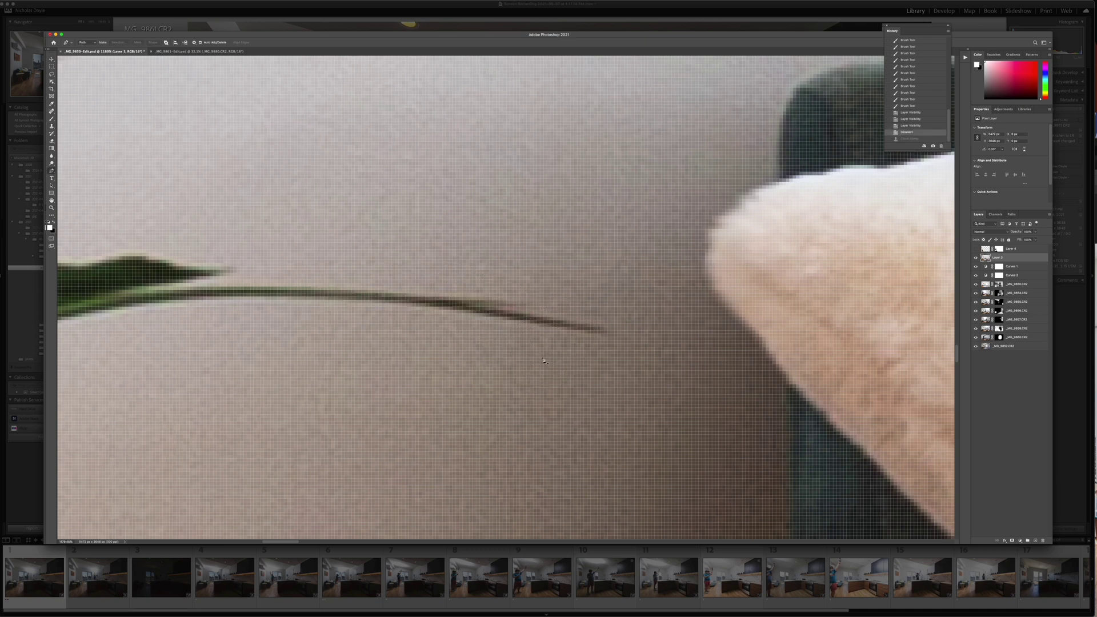
Lasso the old leaf's long thin end on Layer 3, patch it with the clean wall just below, and deselect
key("l")
mouse_move(607, 339)
left_mouse_down()
mouse_move(646, 317)
mouse_move(358, 262)
mouse_move(212, 261)
mouse_move(172, 320)
mouse_move(597, 346)
left_mouse_up()
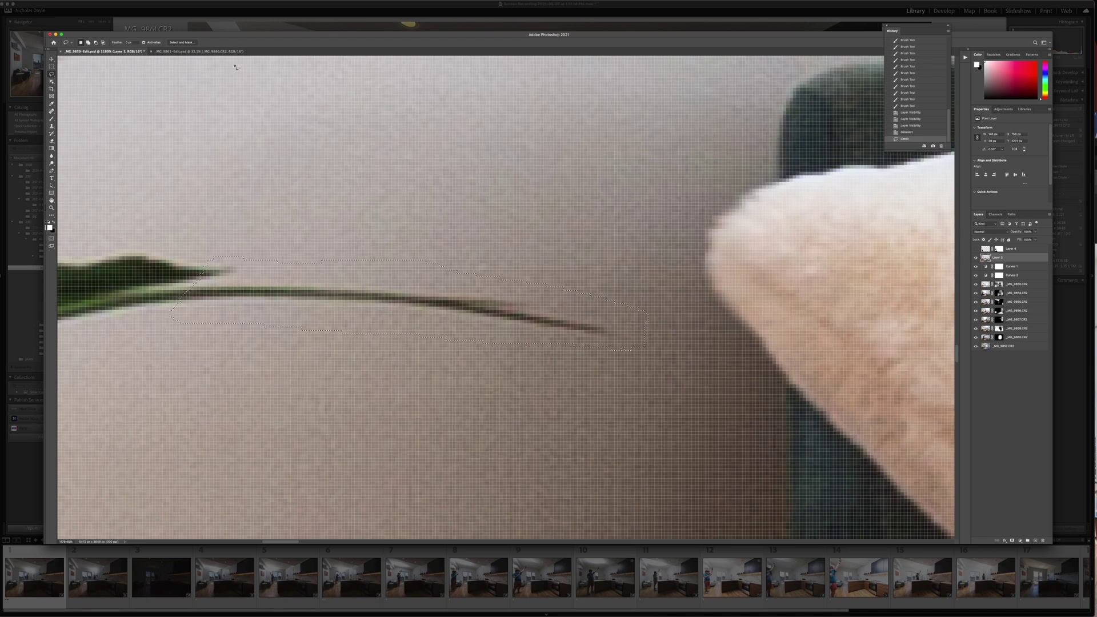
key("j")
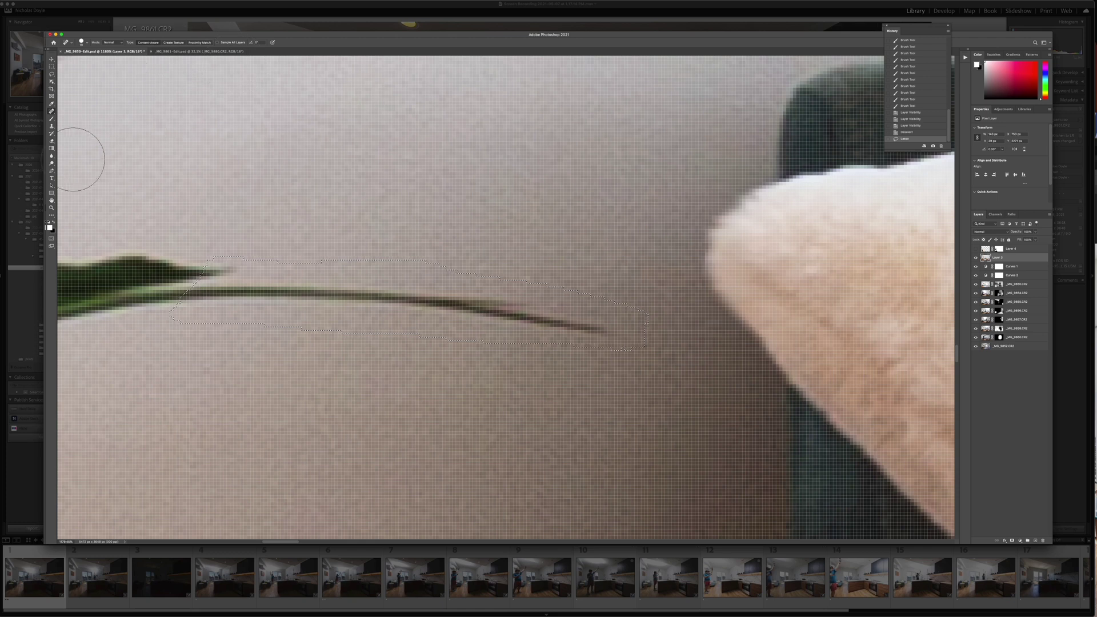
key("shift+j")
key("shift+j")
left_click_drag(358, 295, 358, 372)
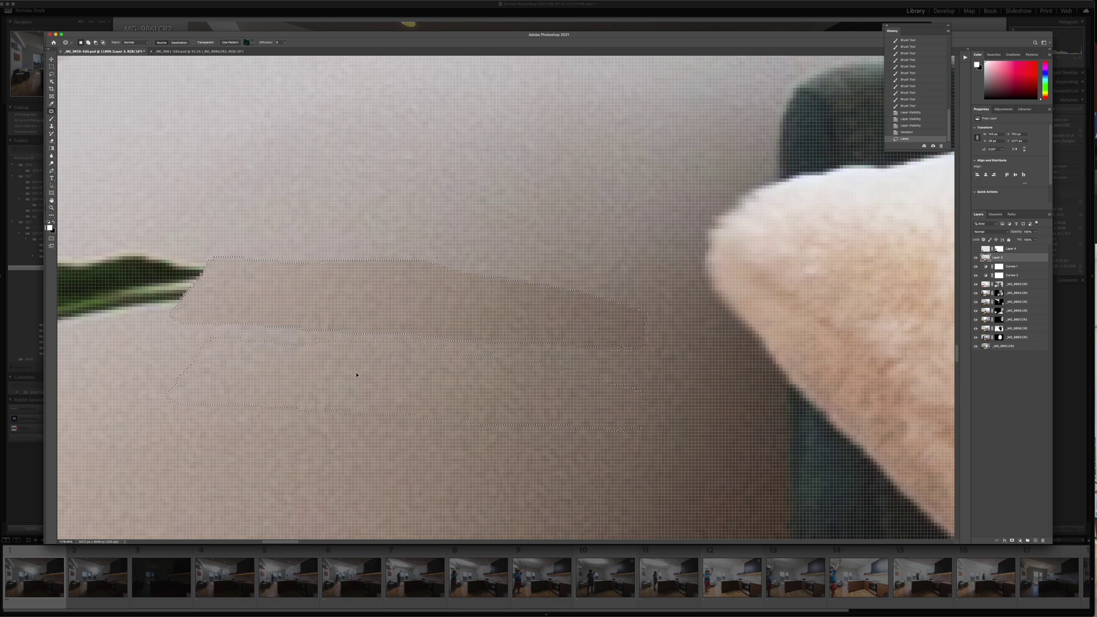
key("ctrl+d")
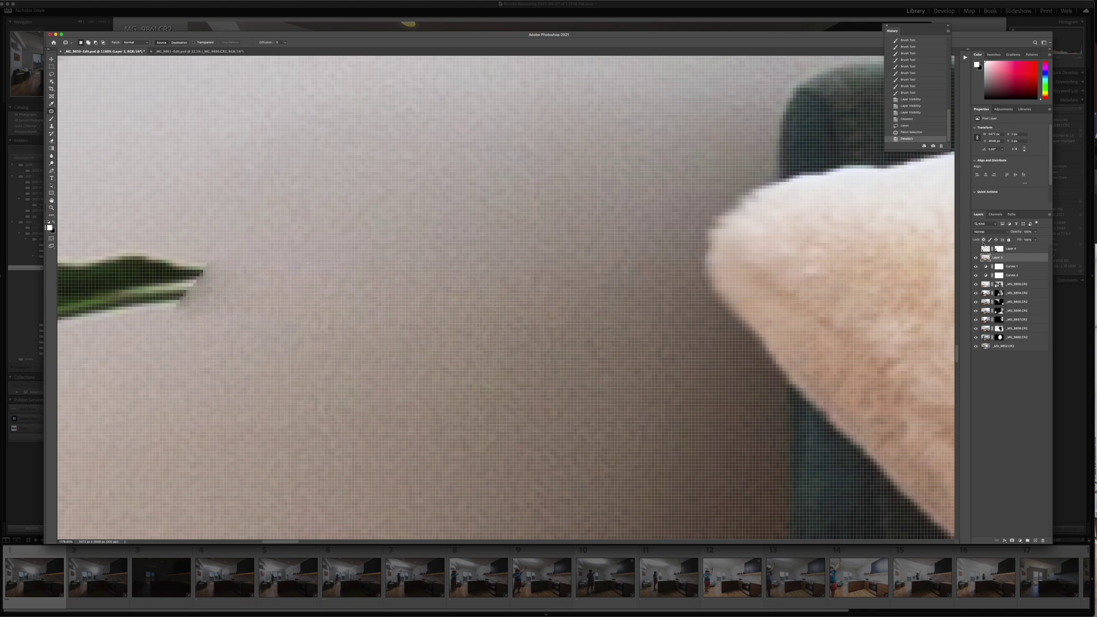
Show the corrected table layer again and check the whole living room photo
left_click(975, 249)
key("z")
left_click_drag(484, 242, 450, 243)
scroll(449, 243, "down", 5)
scroll(488, 231, "down", 6)
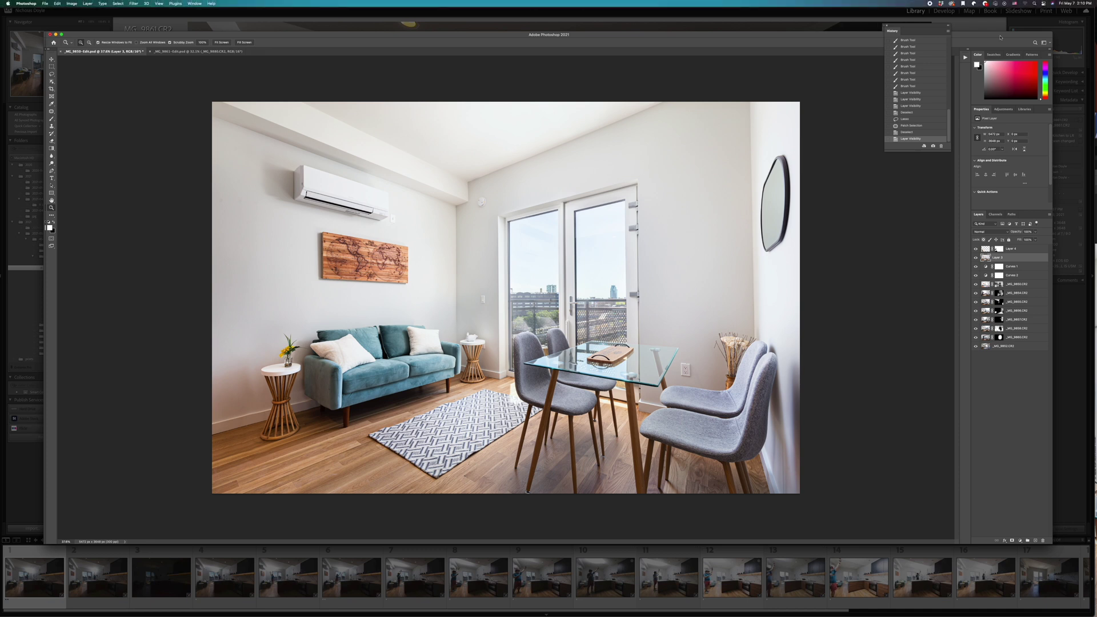
mouse_move(930, 3)
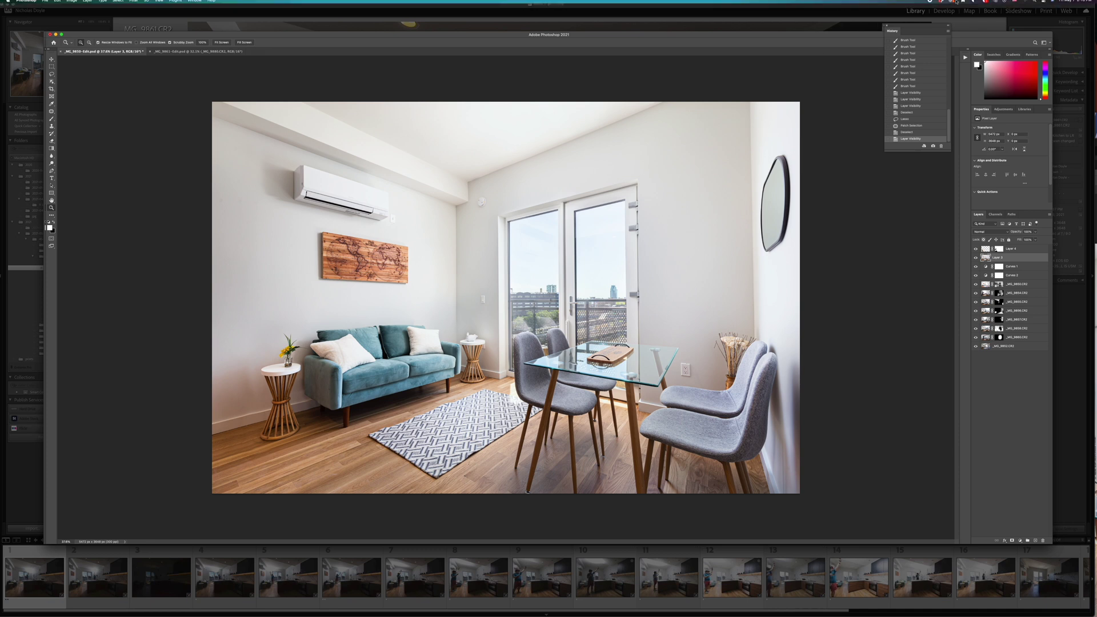